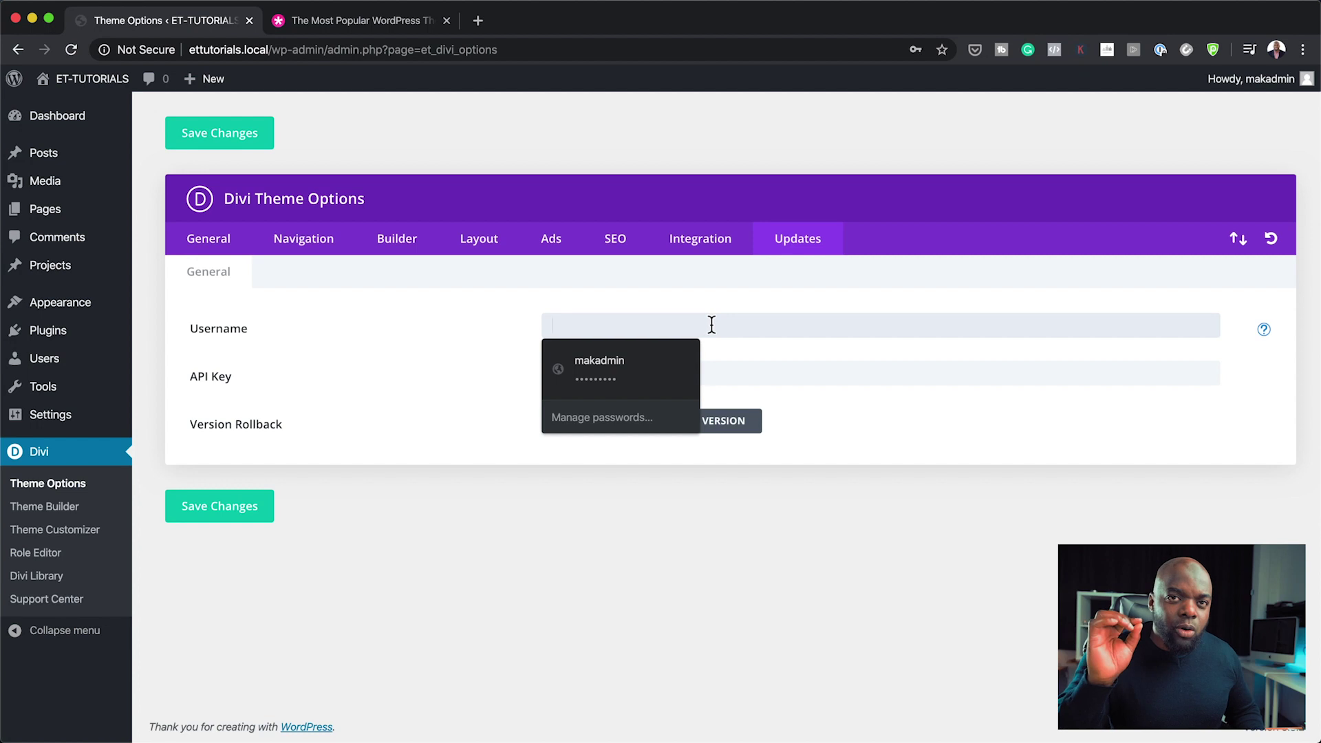
Enter the Elegant Themes username and API key in the Divi update settings and save the changes.
{"action": "type", "text": "•••"}
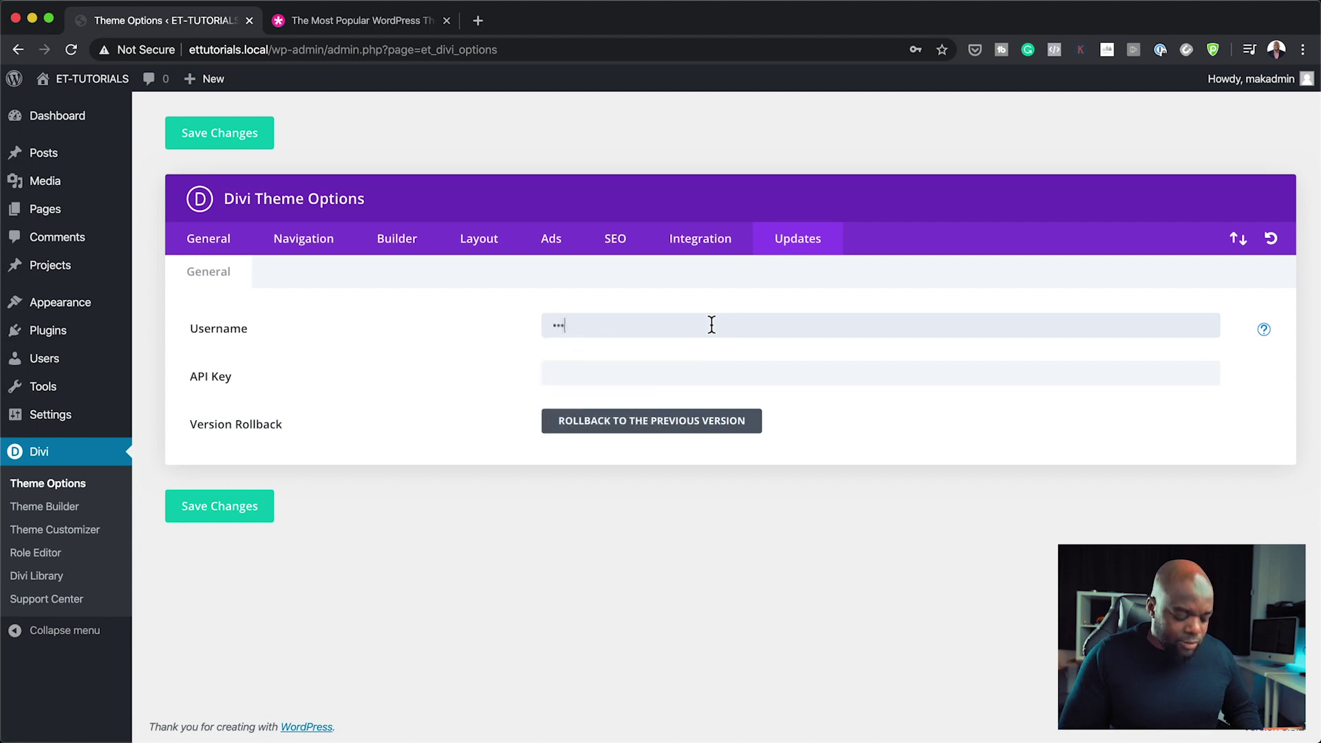
{"action": "left_click", "coordinate": [754, 378]}
{"action": "key", "text": "Down"}
{"action": "key", "text": "Return"}
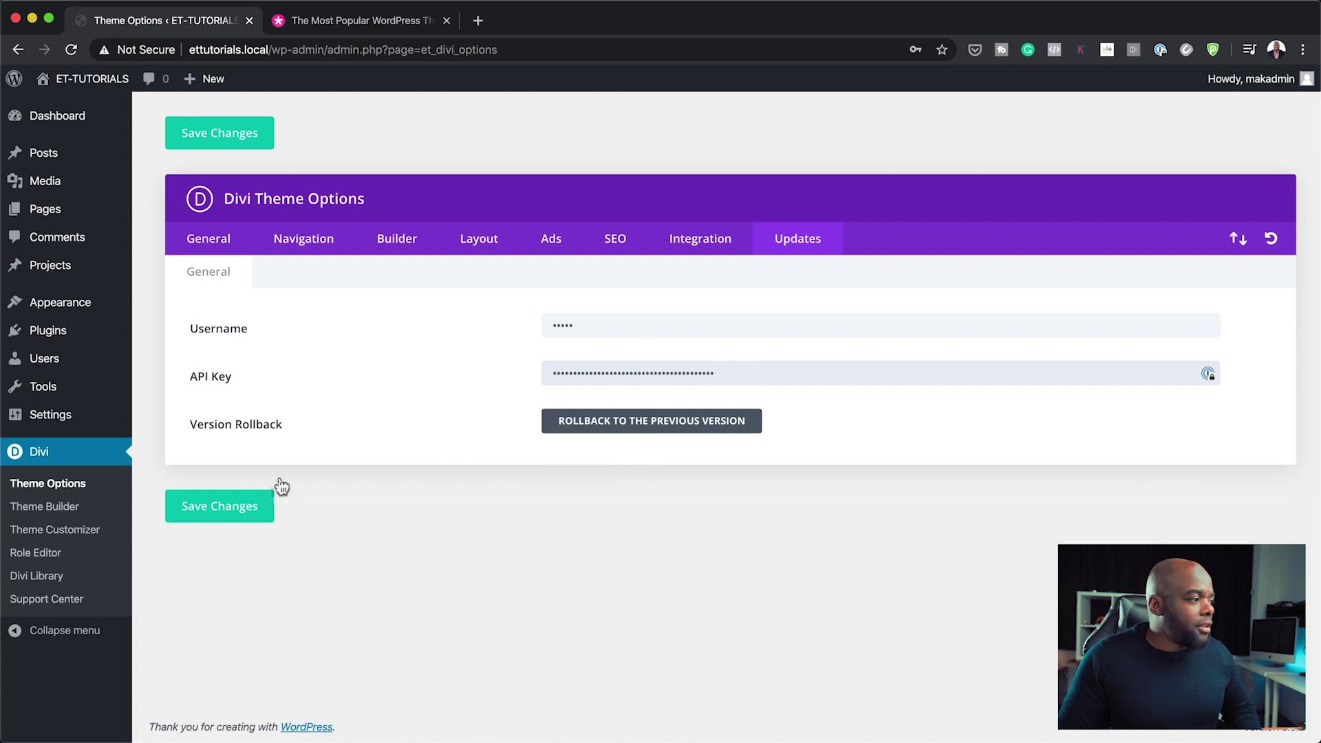
{"action": "left_click", "coordinate": [250, 515]}
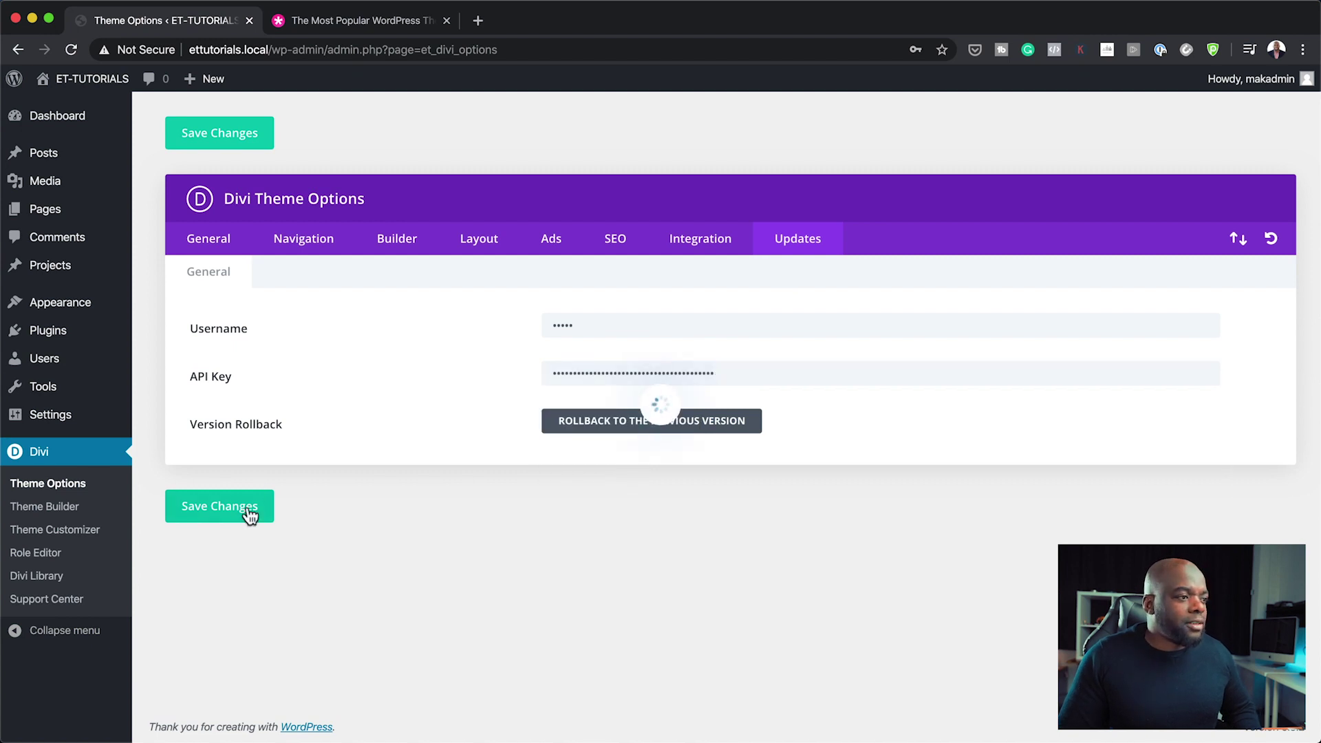
Check the WordPress Updates page for theme and plugin updates, and return to the Divi theme options.
{"action": "mouse_move", "coordinate": [91, 119]}
{"action": "left_click", "coordinate": [158, 143]}
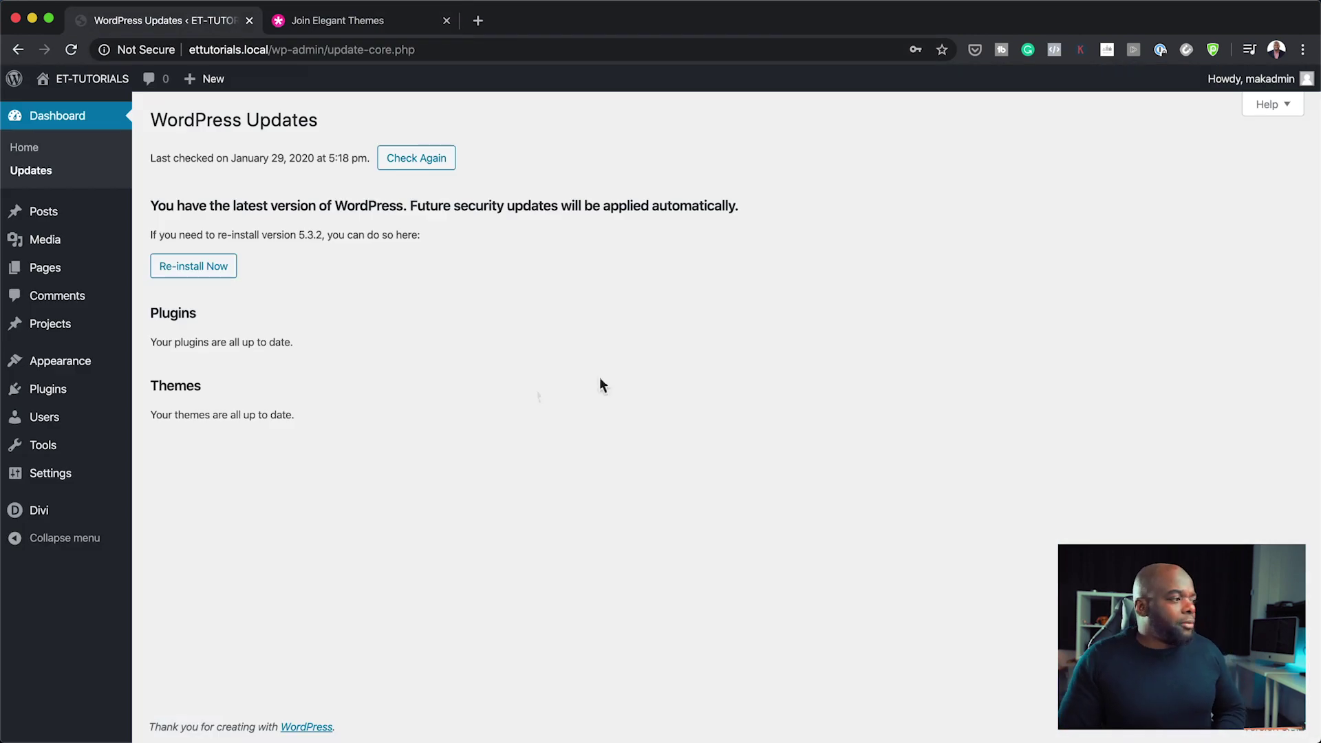
{"action": "mouse_move", "coordinate": [88, 528]}
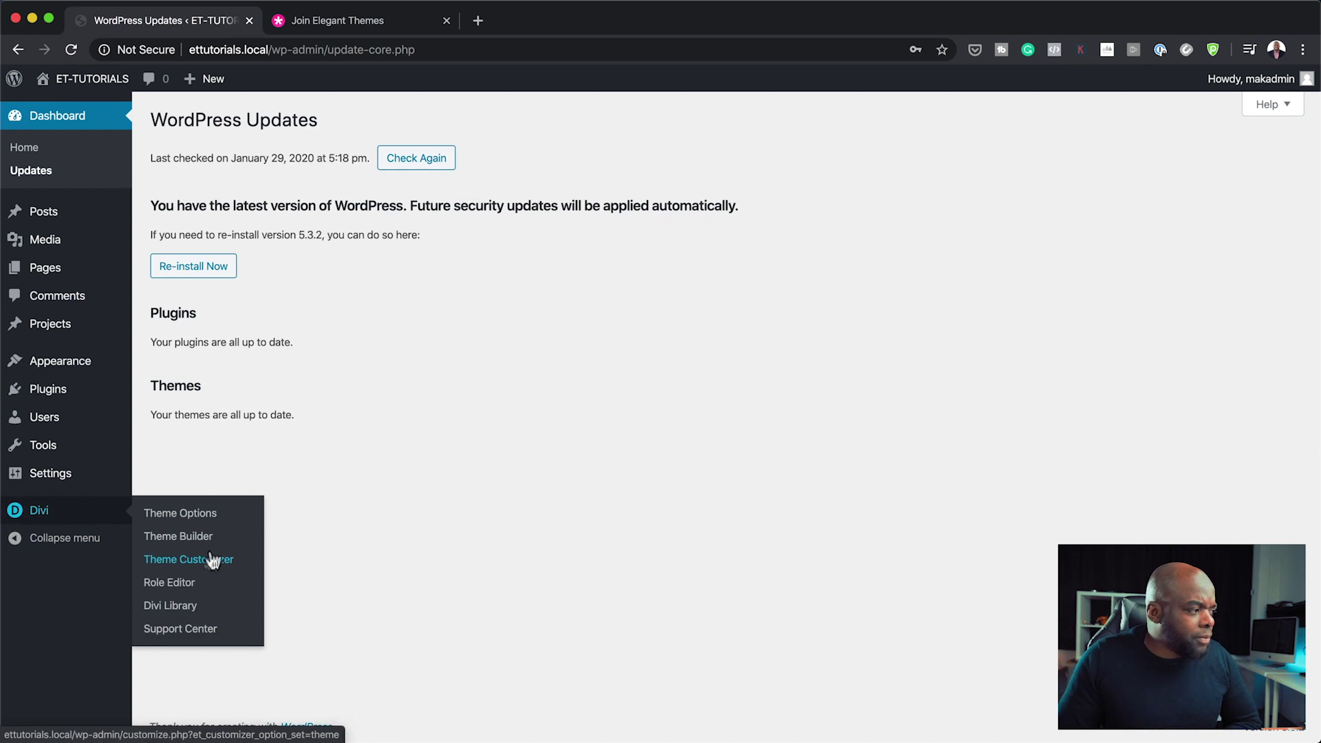
{"action": "left_click", "coordinate": [203, 516]}
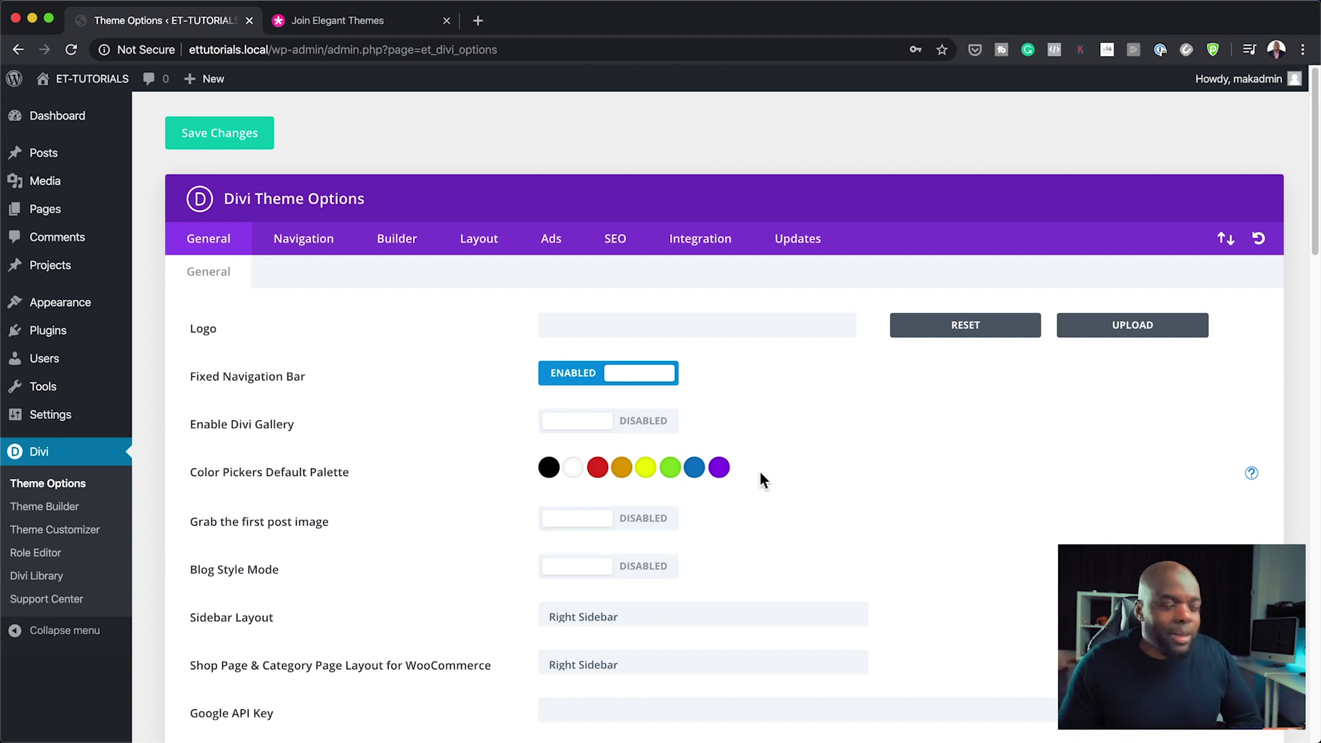
Change the black swatch in the color pickers' default palette to #1e1e1e.
{"action": "left_click", "coordinate": [547, 468]}
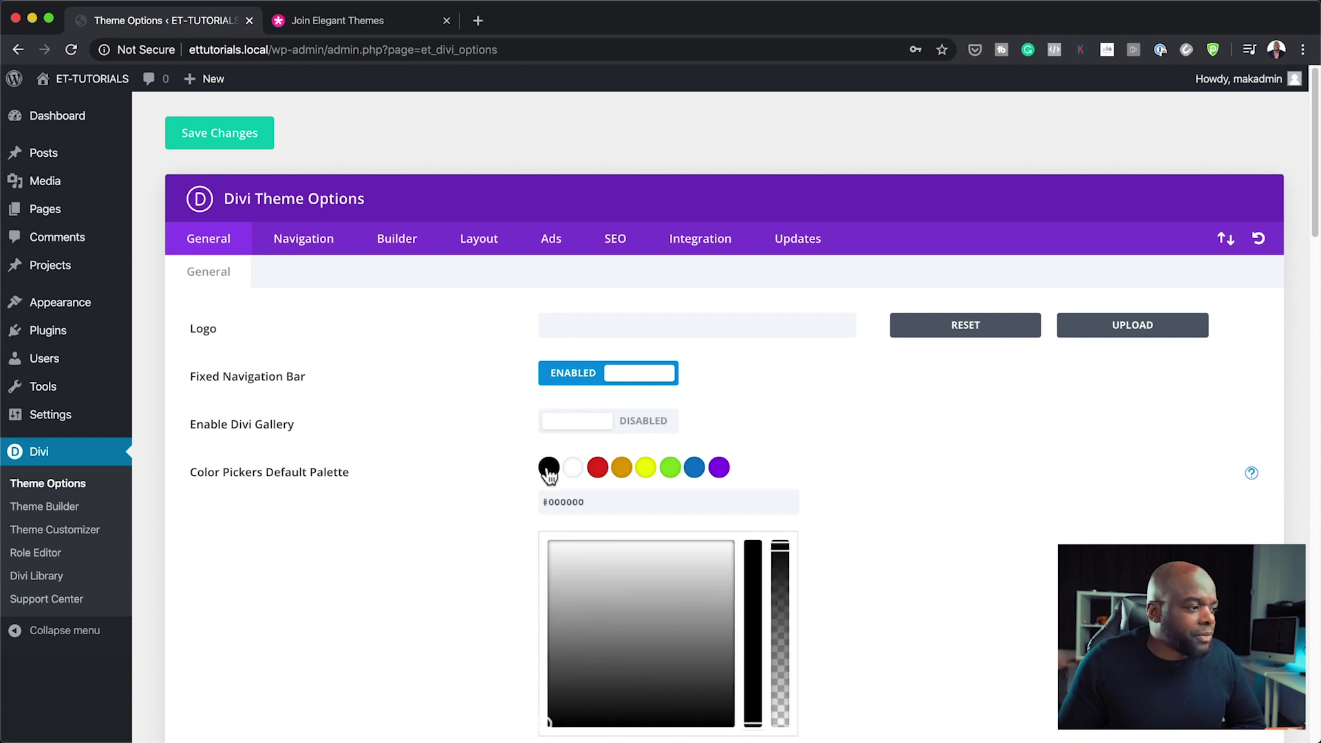
{"action": "scroll", "coordinate": [940, 626], "scroll_direction": "down", "scroll_amount": 1}
{"action": "scroll", "coordinate": [940, 618], "scroll_direction": "down", "scroll_amount": 3}
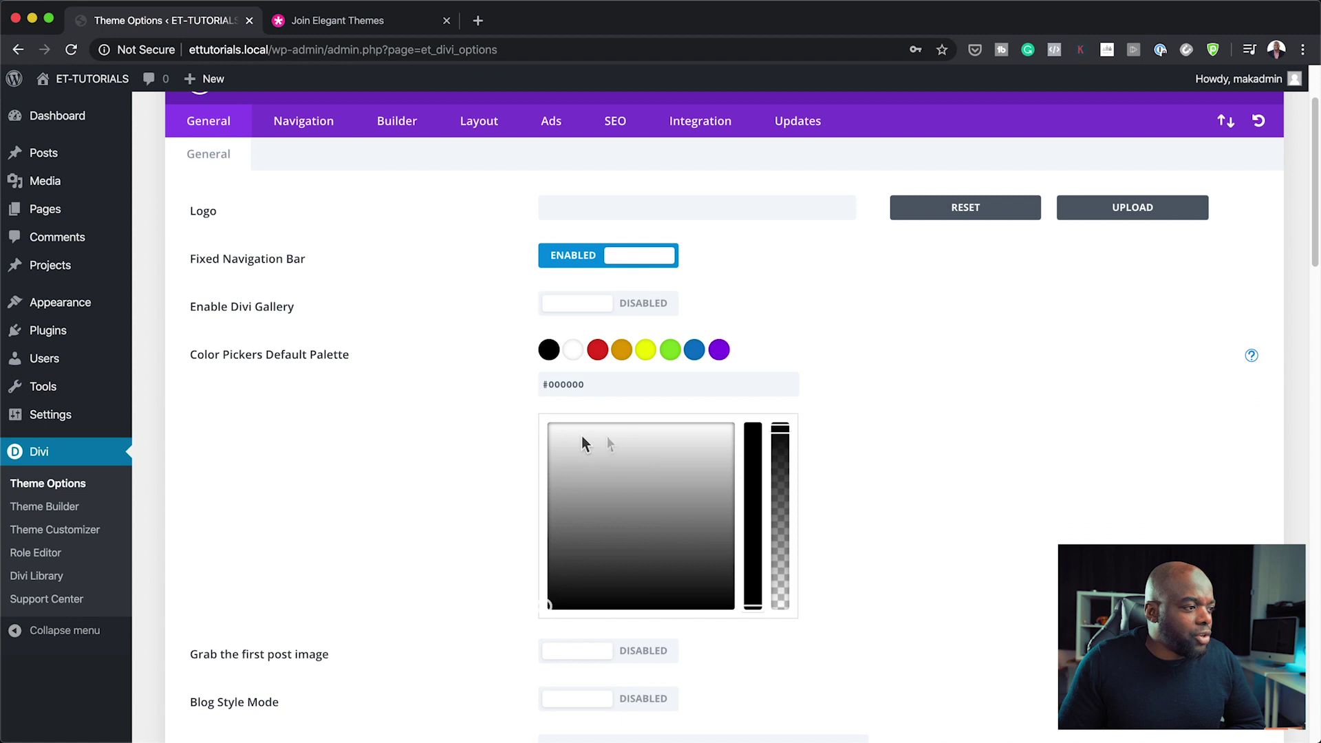
{"action": "left_click_drag", "start_coordinate": [588, 526], "coordinate": [544, 587]}
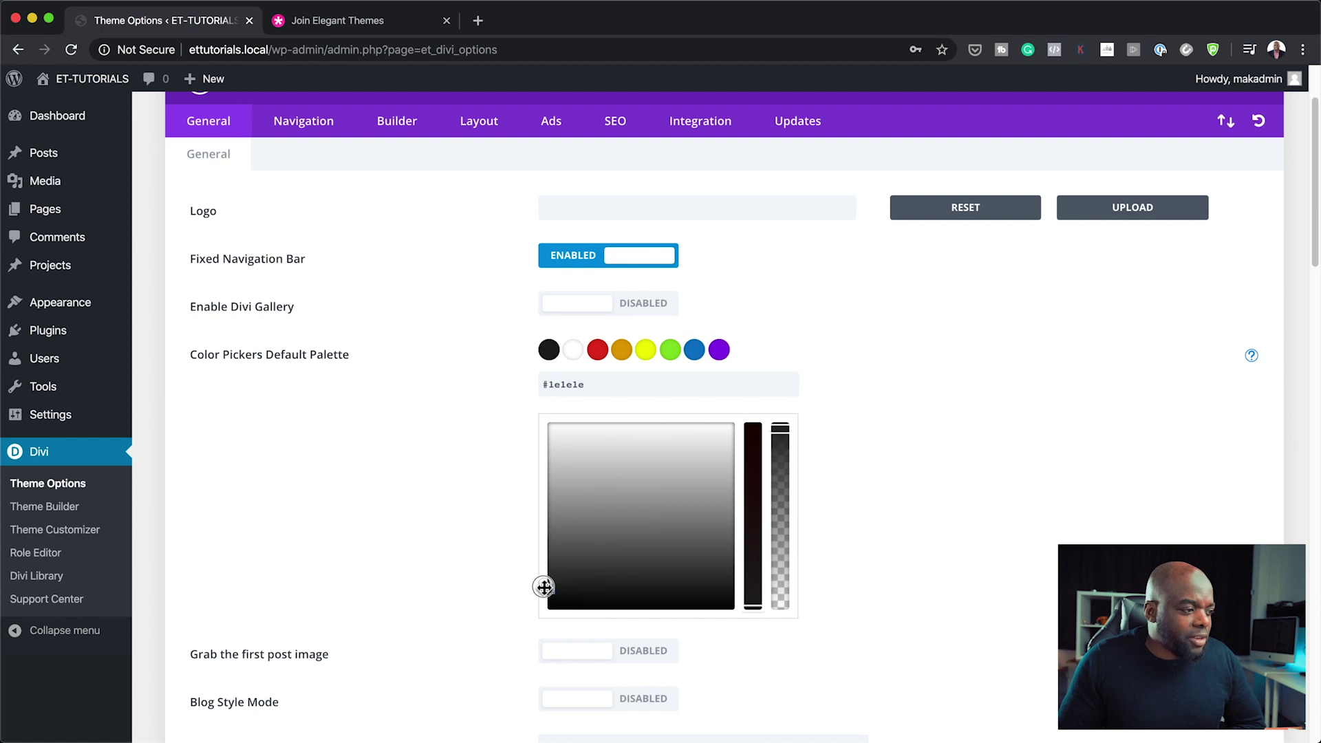
Change the palette's white swatch to dark brown #4c3a03 and its red swatch to green #00af34.
{"action": "left_click", "coordinate": [576, 355]}
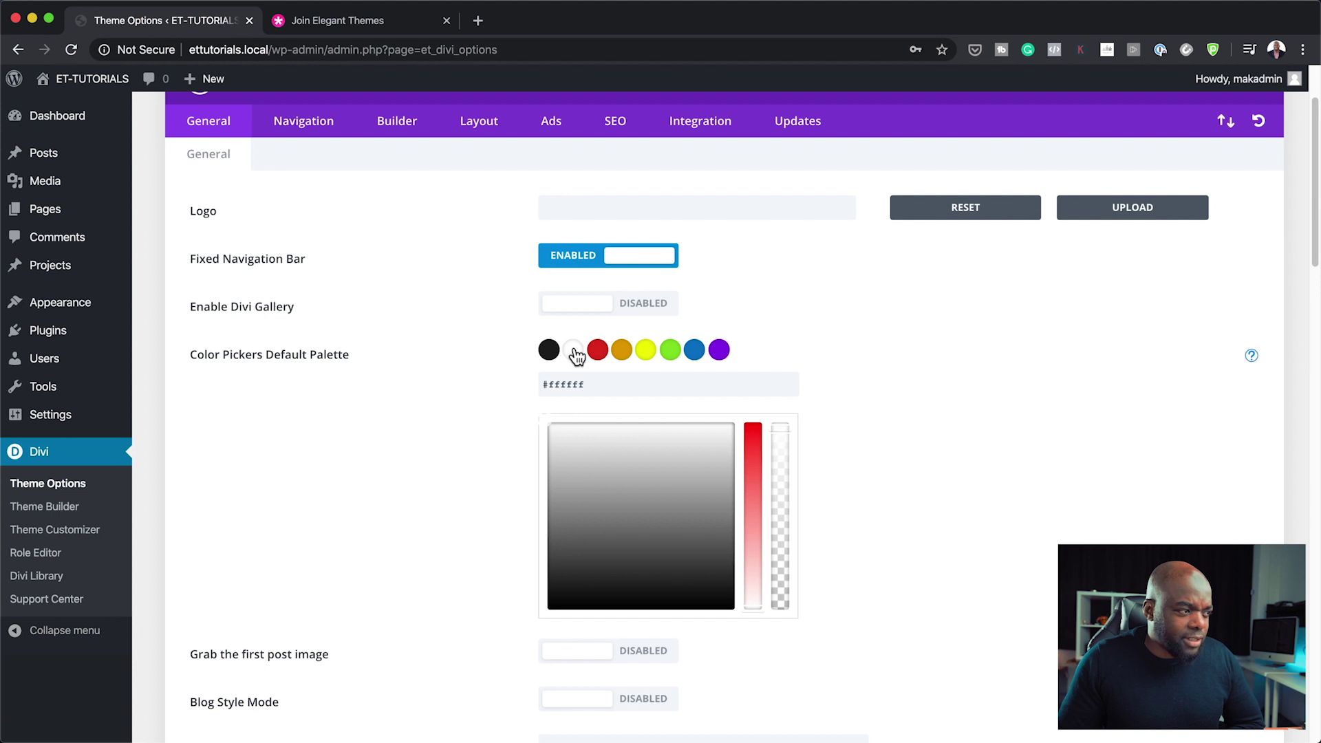
{"action": "left_click", "coordinate": [753, 488]}
{"action": "left_click_drag", "start_coordinate": [599, 485], "coordinate": [569, 551]}
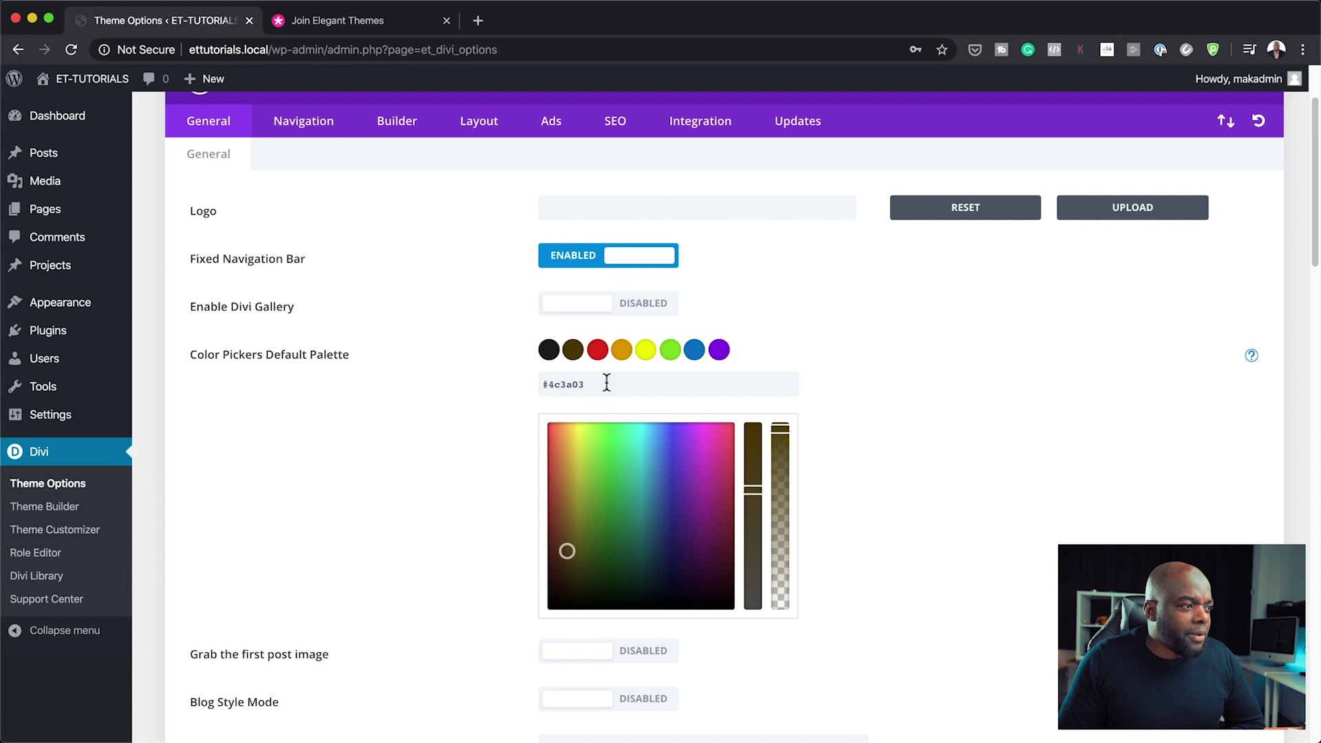
{"action": "left_click", "coordinate": [597, 355]}
{"action": "left_click_drag", "start_coordinate": [595, 515], "coordinate": [620, 482]}
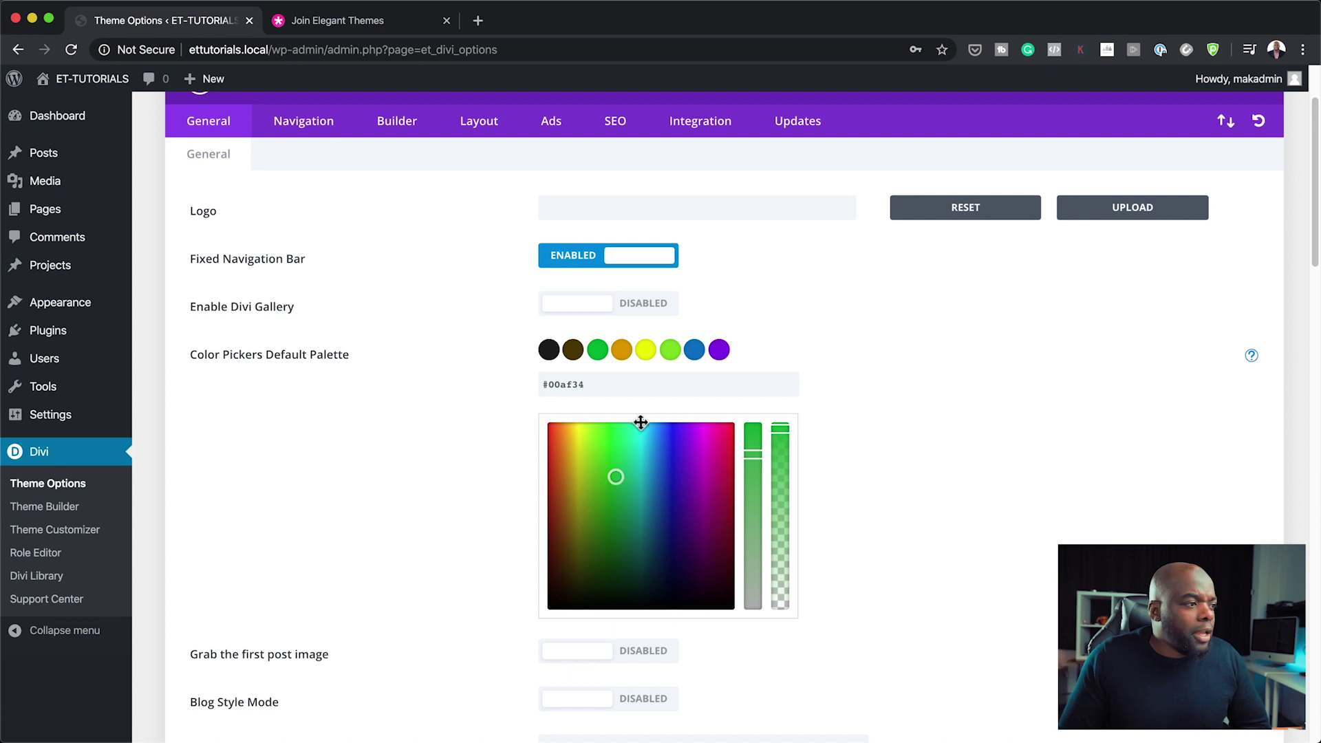
Open coolors.co in a new browser tab and go to its color scheme generator.
{"action": "left_click", "coordinate": [479, 20]}
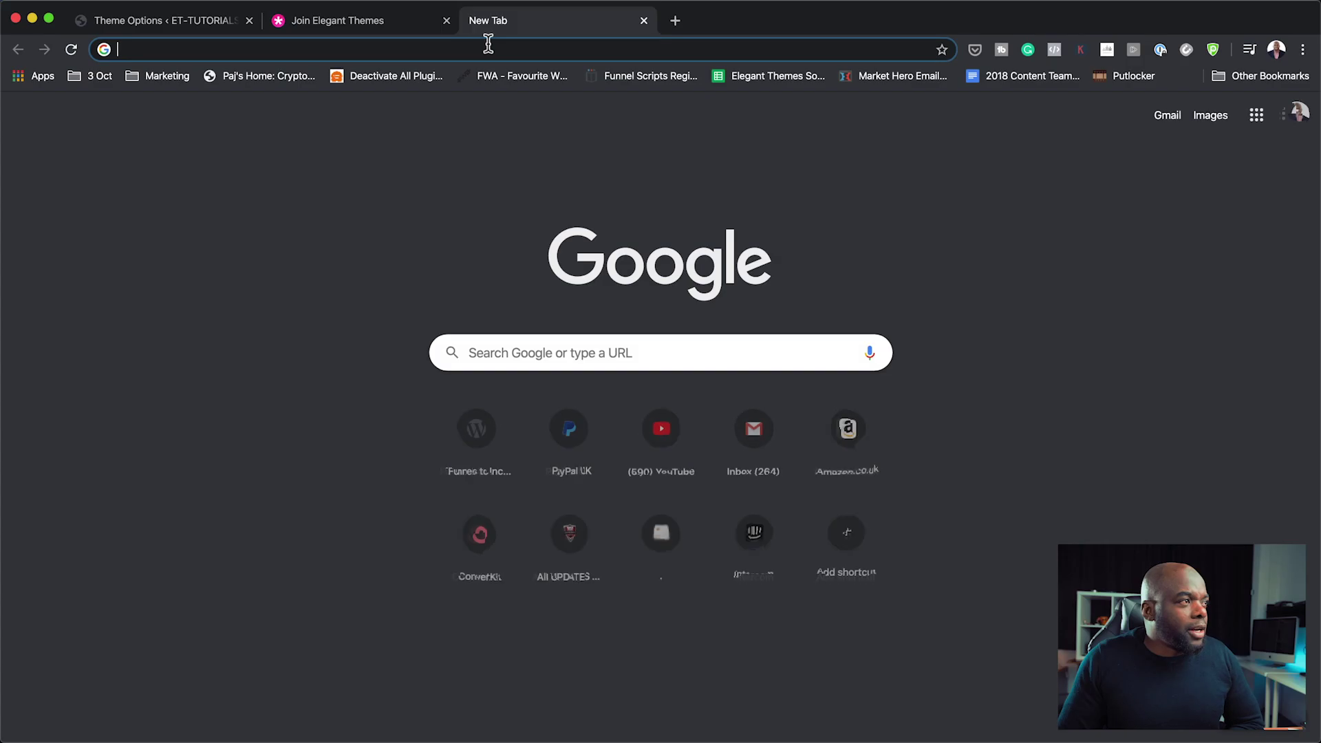
{"action": "type", "text": "cool"}
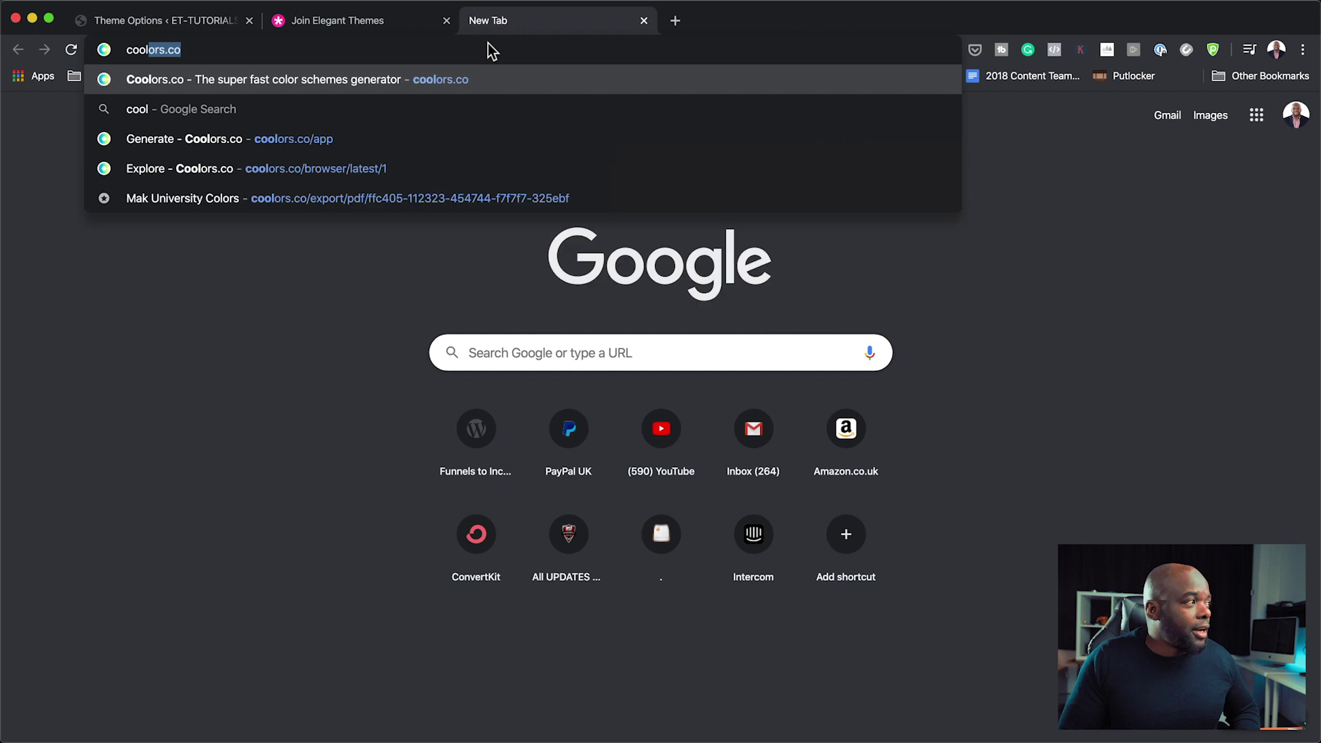
{"action": "key", "text": "Return"}
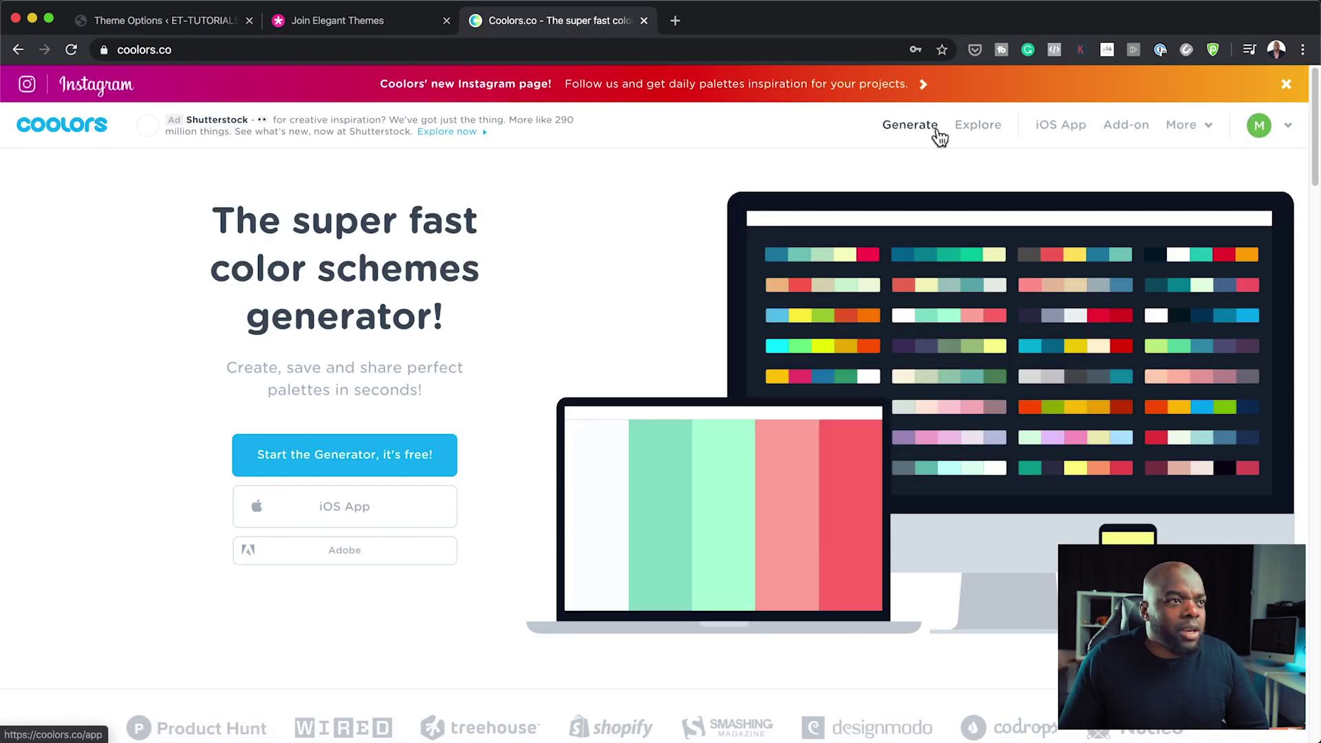
{"action": "left_click", "coordinate": [933, 135]}
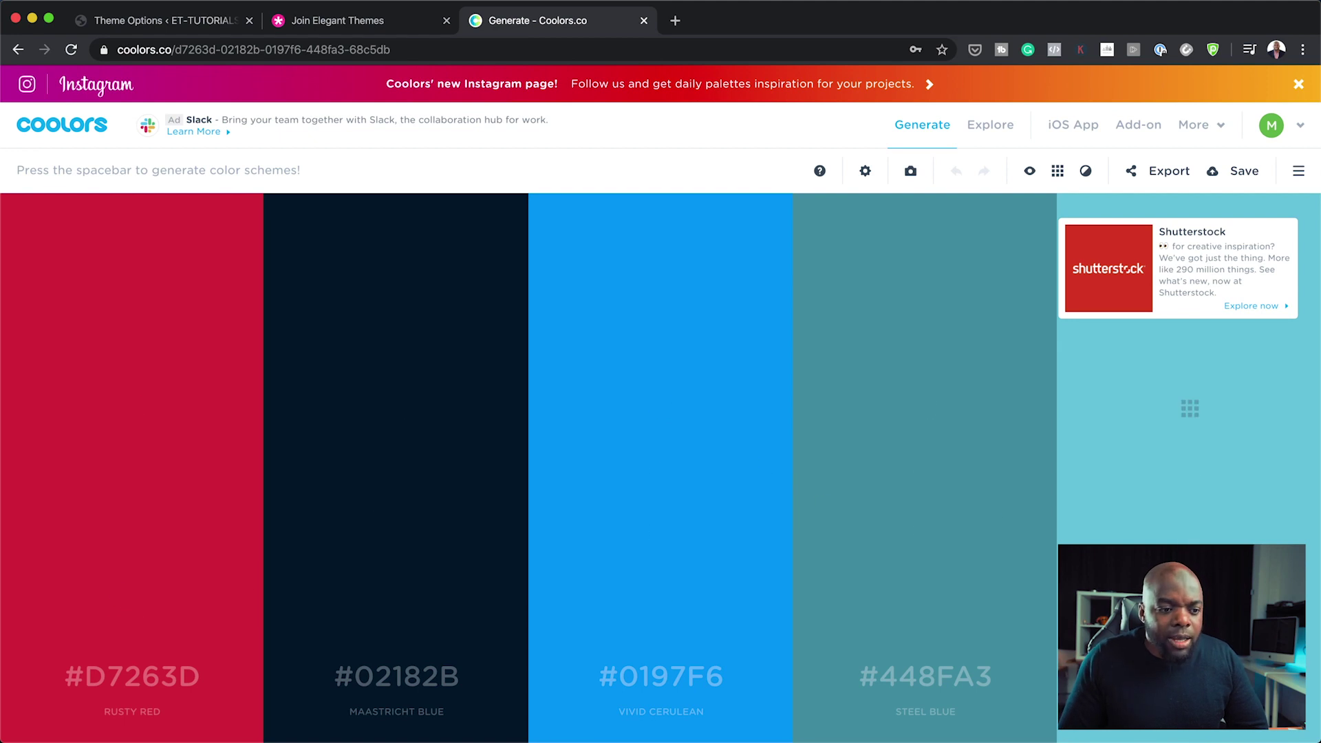
Return to the Divi theme options, set the yellow palette swatch to #68c5db, and save the changes.
{"action": "left_click", "coordinate": [194, 26]}
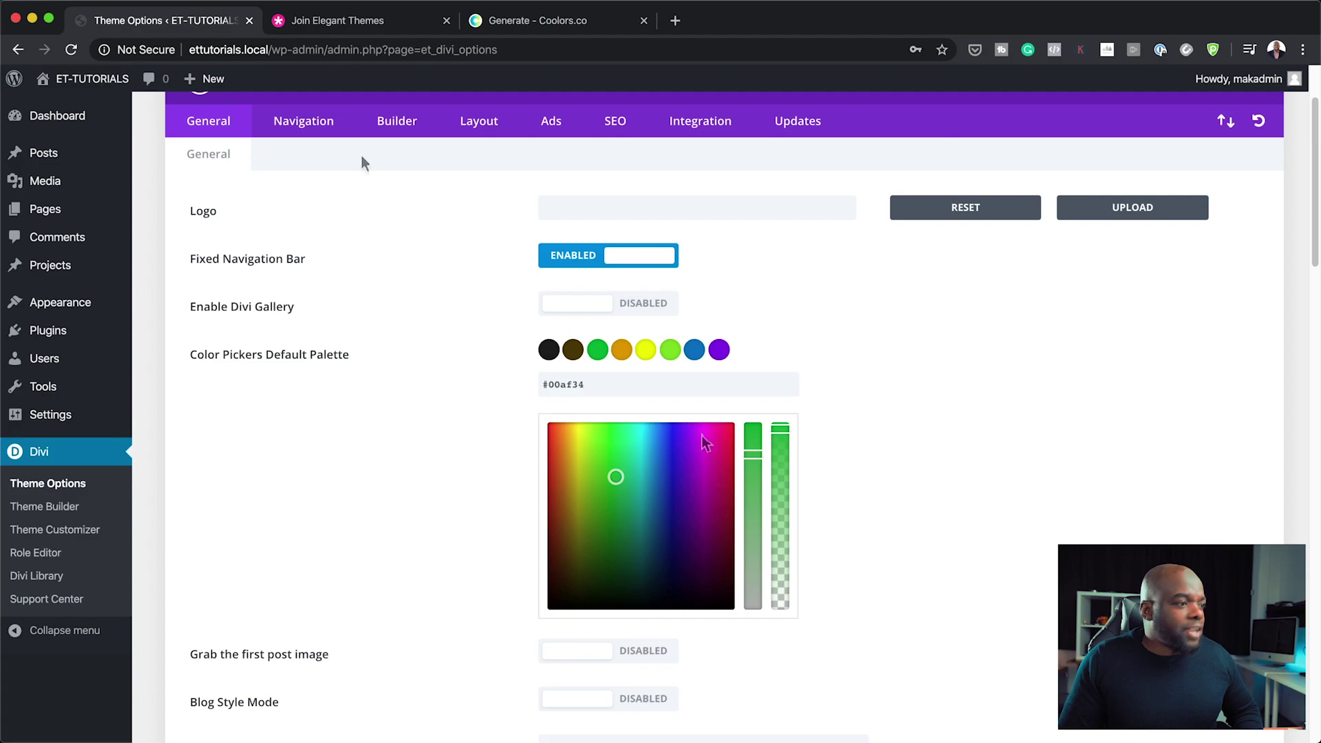
{"action": "left_click", "coordinate": [645, 351]}
{"action": "double_click", "coordinate": [620, 383]}
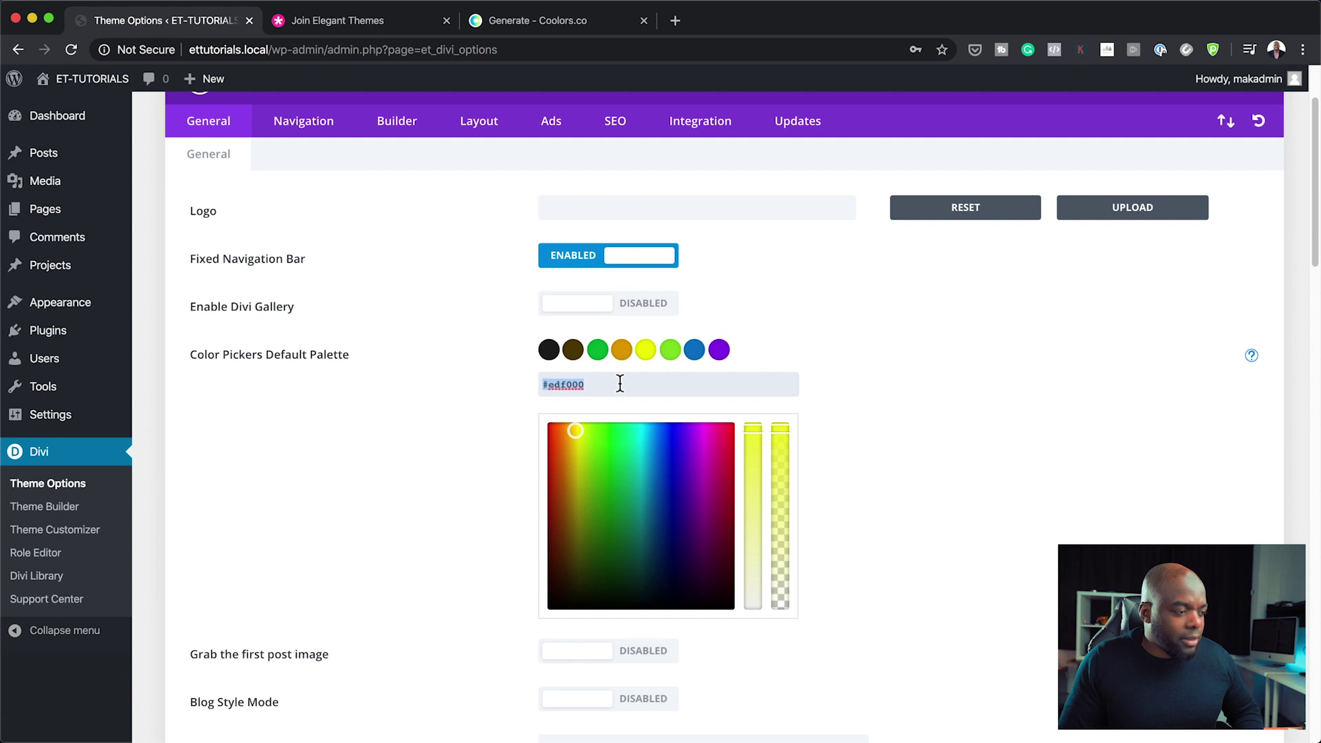
{"action": "type", "text": "#68c5db"}
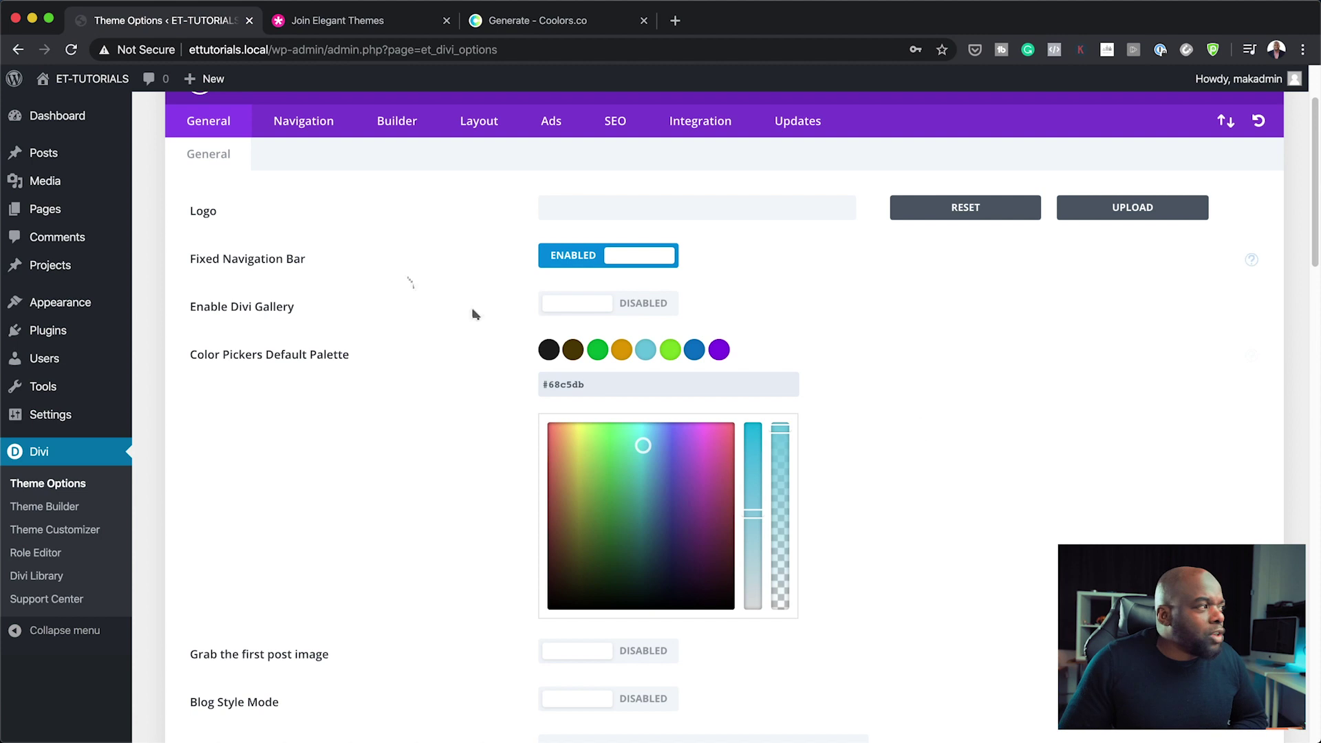
{"action": "scroll", "coordinate": [482, 311], "scroll_direction": "up", "scroll_amount": 3}
{"action": "left_click", "coordinate": [260, 140]}
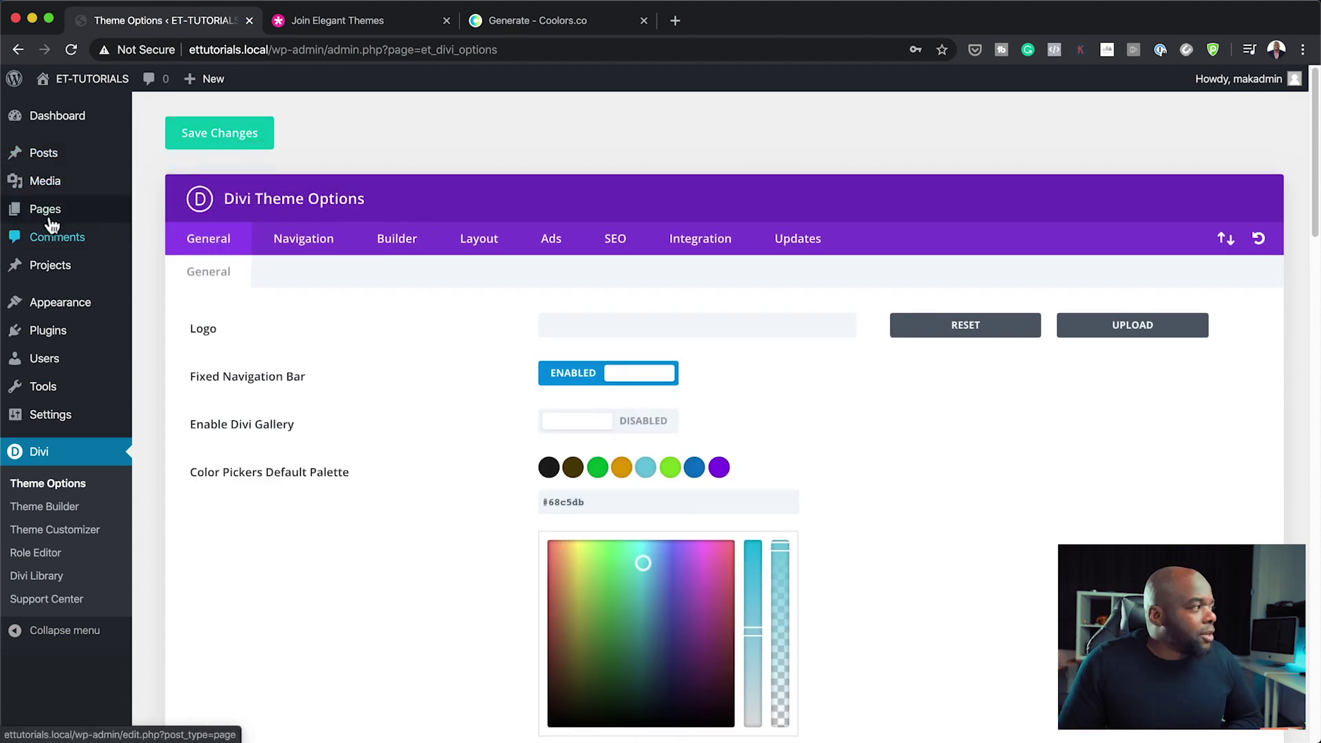
Add a new page titled "Divi" in WordPress and open it in the Divi Builder.
{"action": "mouse_move", "coordinate": [51, 215]}
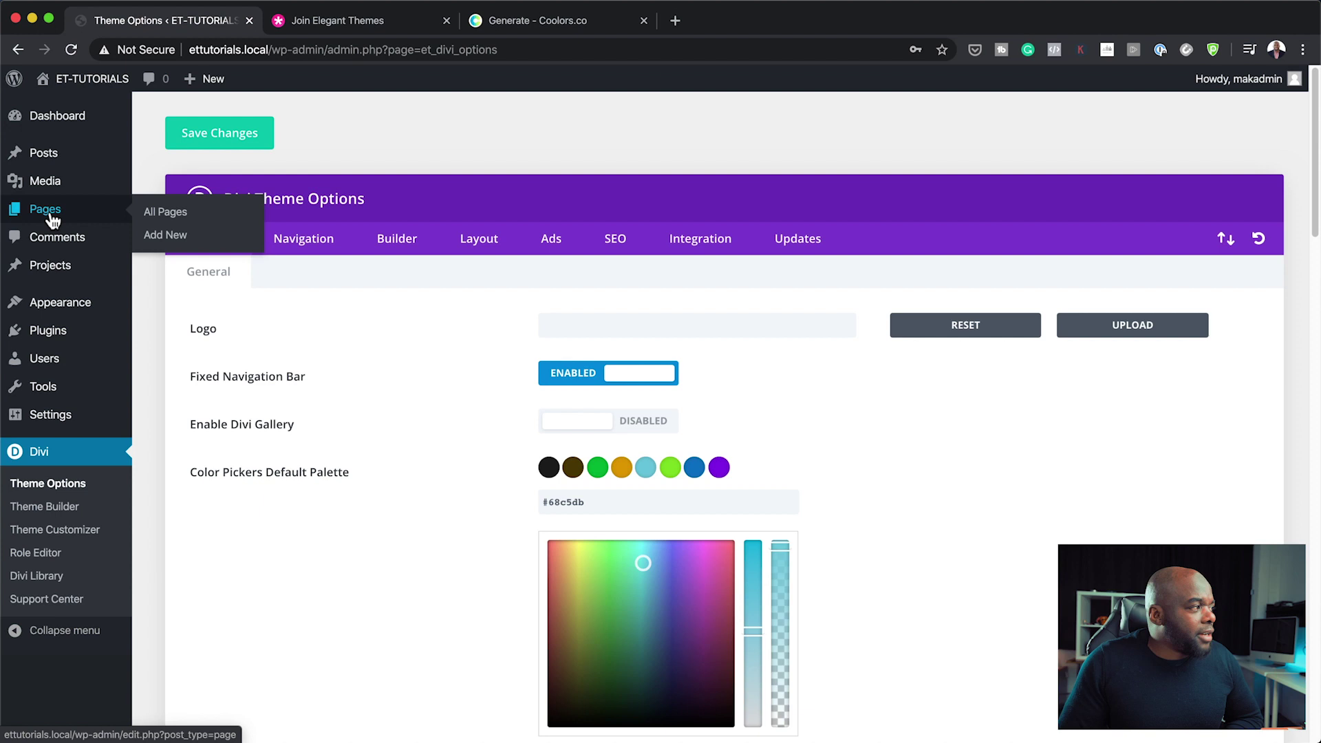
{"action": "left_click", "coordinate": [180, 214]}
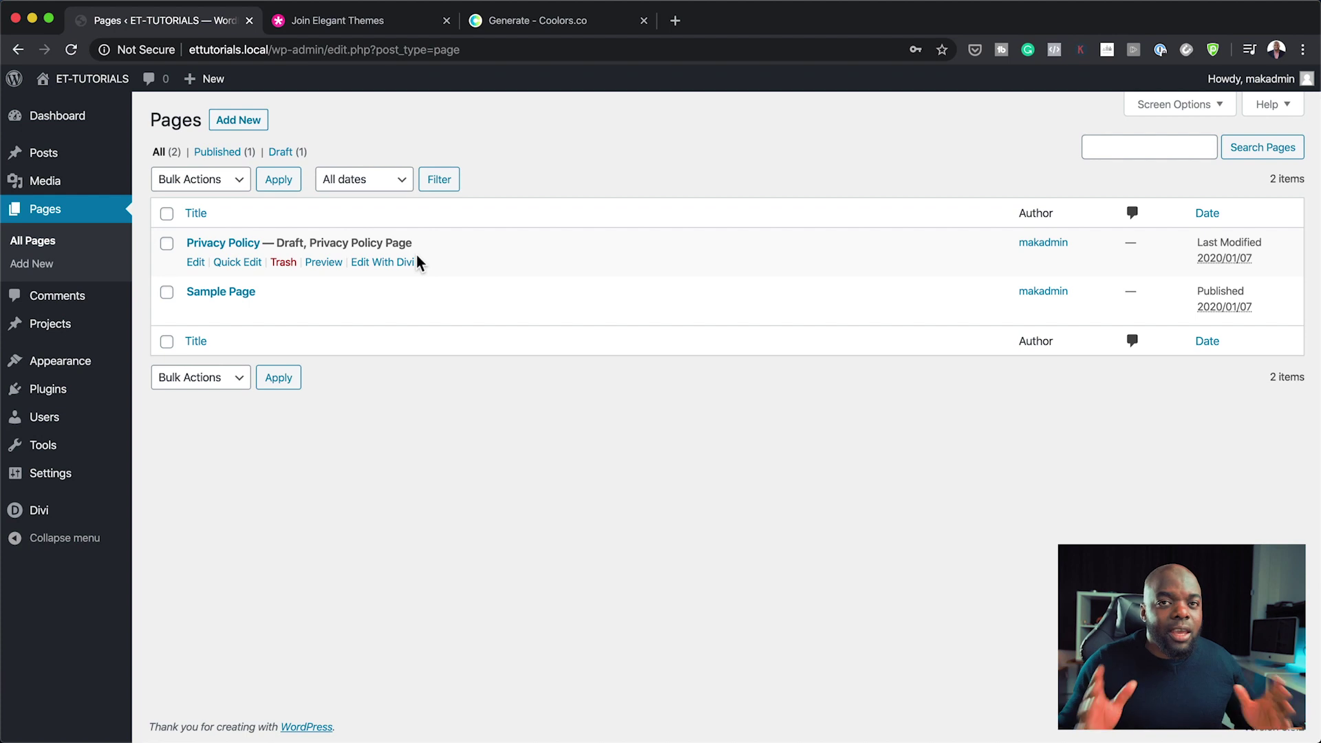
{"action": "left_click", "coordinate": [249, 124]}
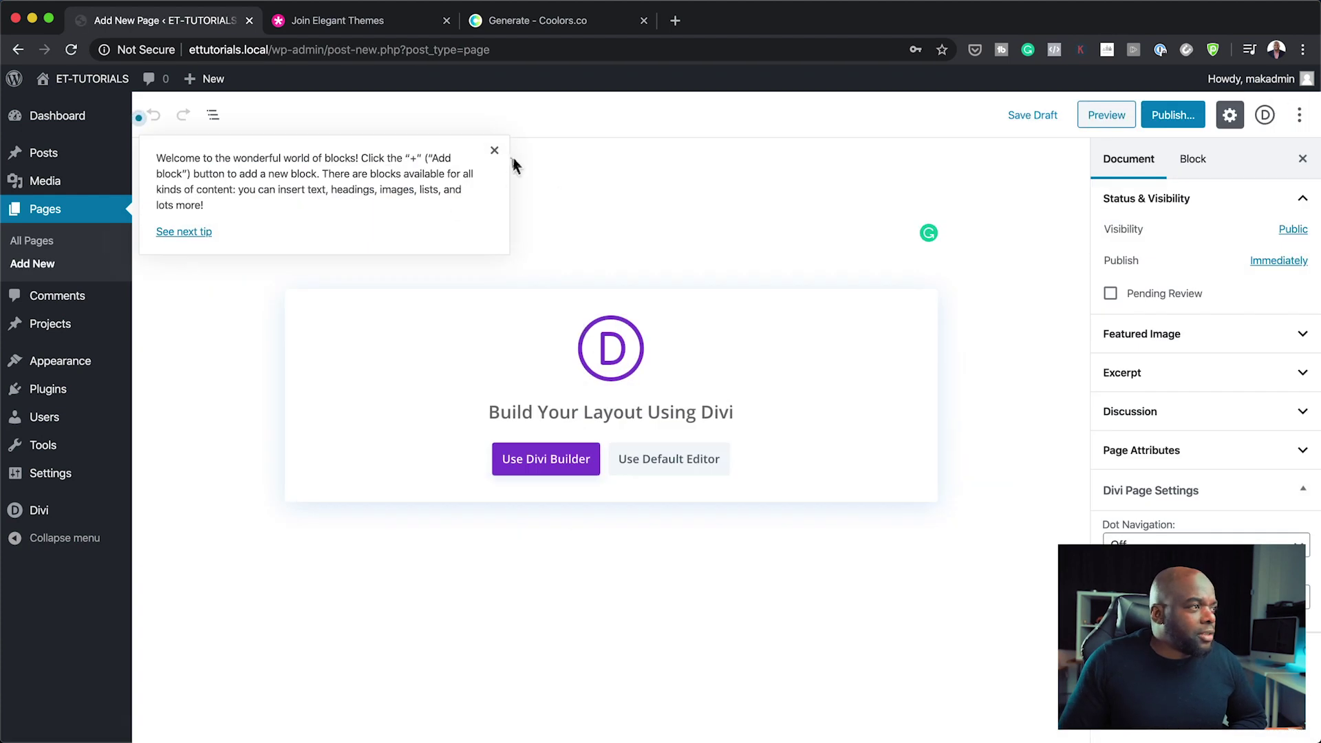
{"action": "left_click", "coordinate": [512, 165]}
{"action": "type", "text": "Divi"}
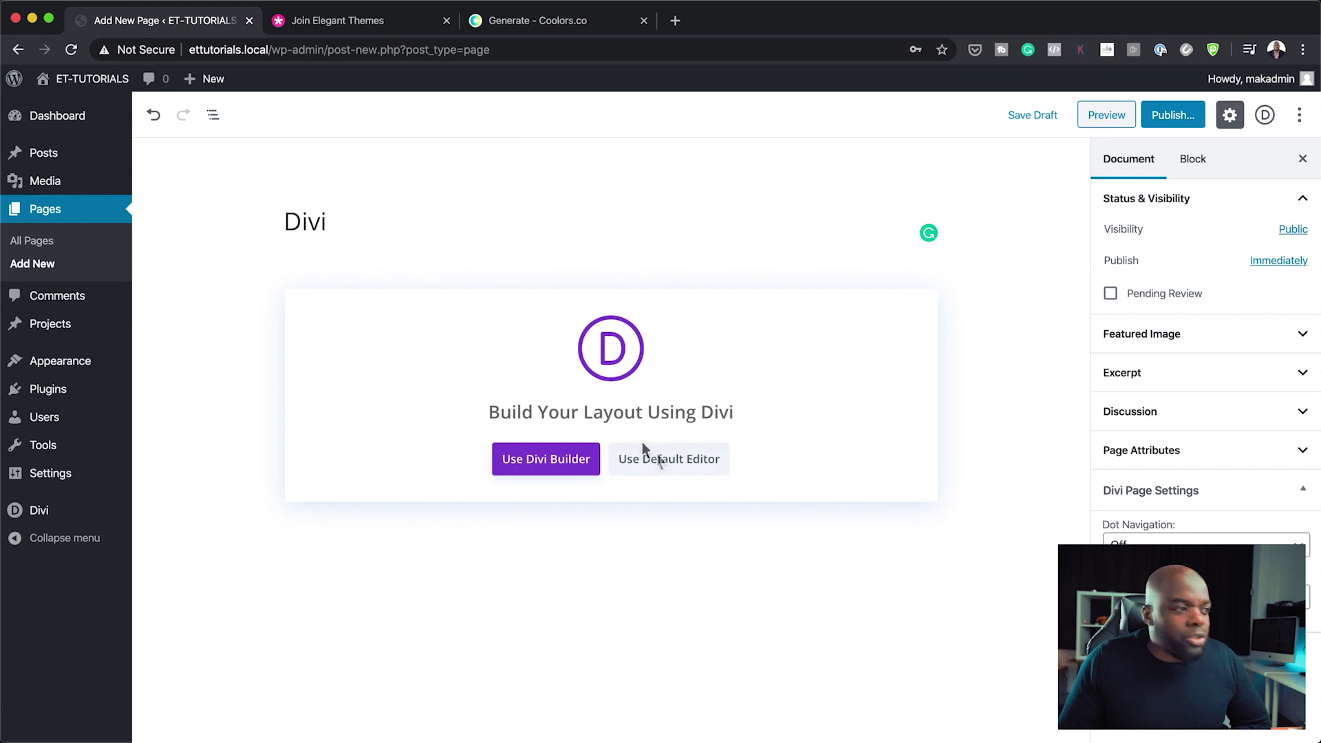
{"action": "left_click", "coordinate": [551, 466]}
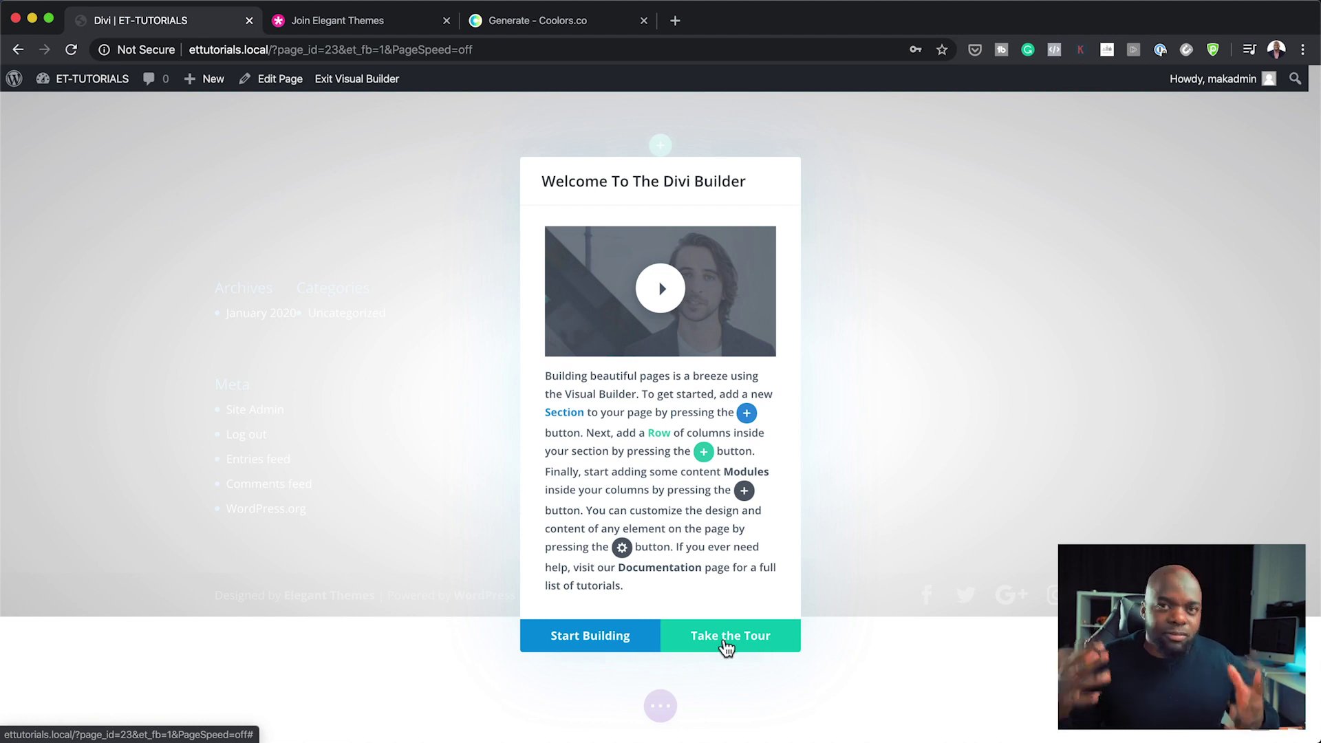
Start building from a premade layout and load the Landing layout of the Fashion layout pack.
{"action": "left_click", "coordinate": [626, 643]}
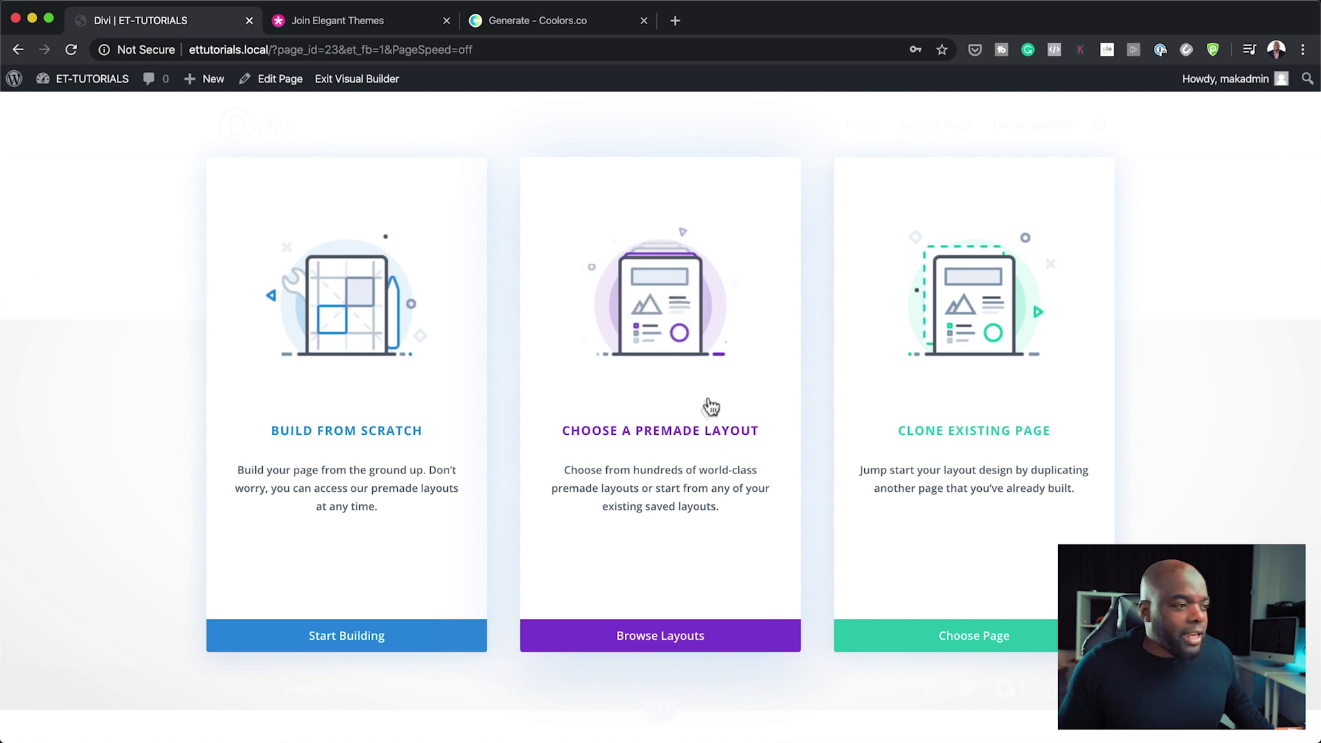
{"action": "left_click", "coordinate": [688, 436]}
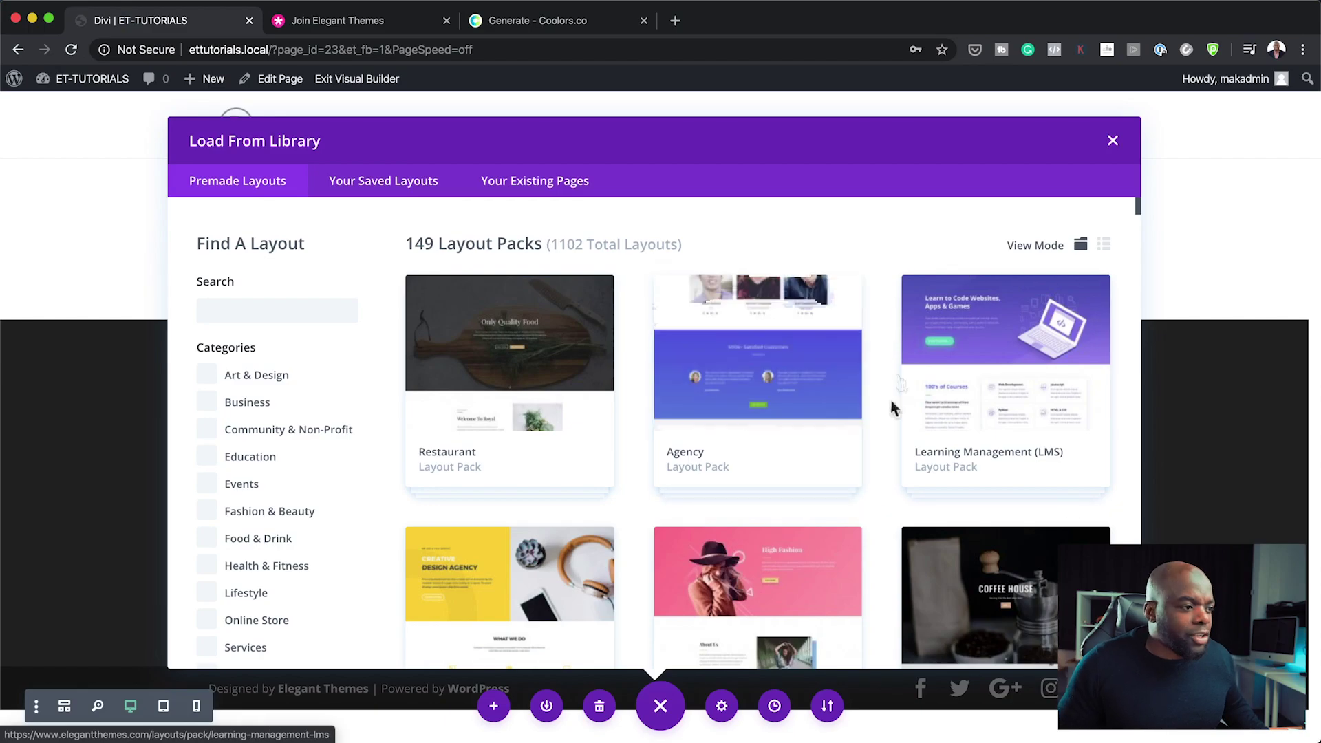
{"action": "scroll", "coordinate": [1059, 522], "scroll_direction": "down", "scroll_amount": 5}
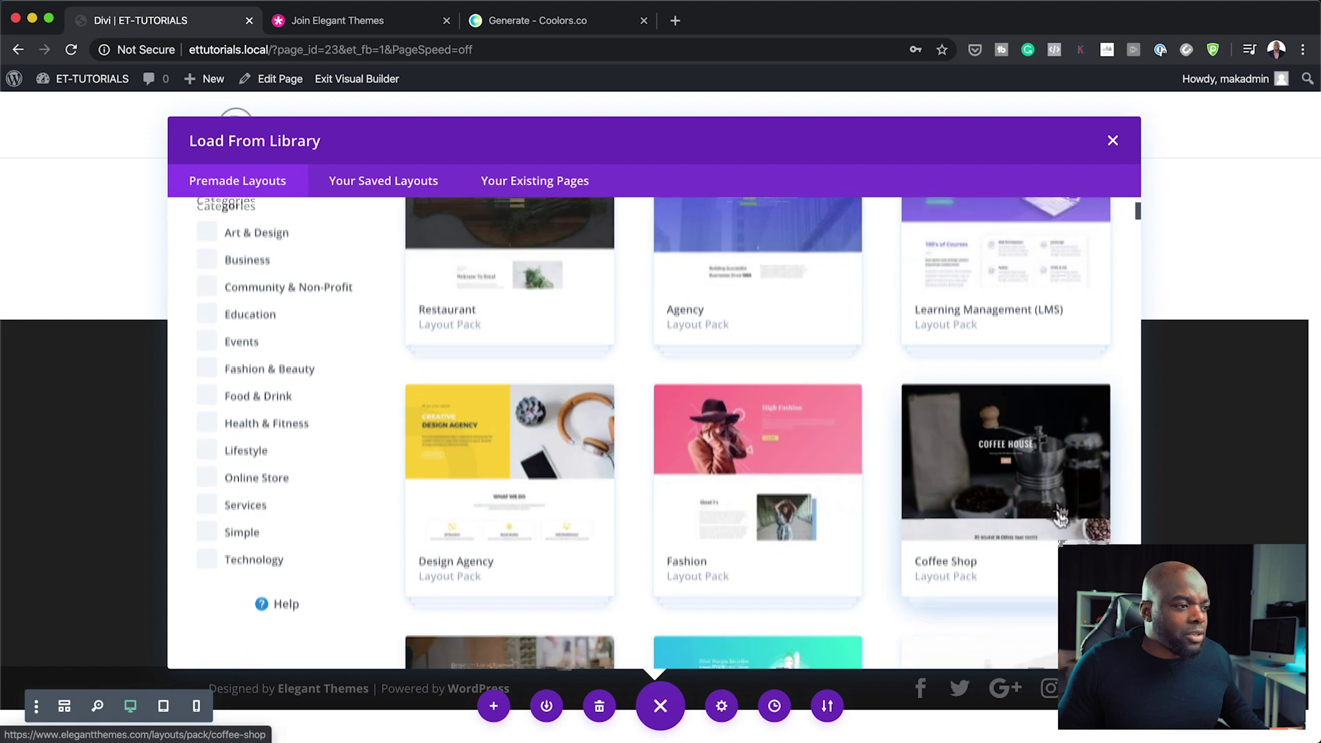
{"action": "left_click", "coordinate": [799, 416]}
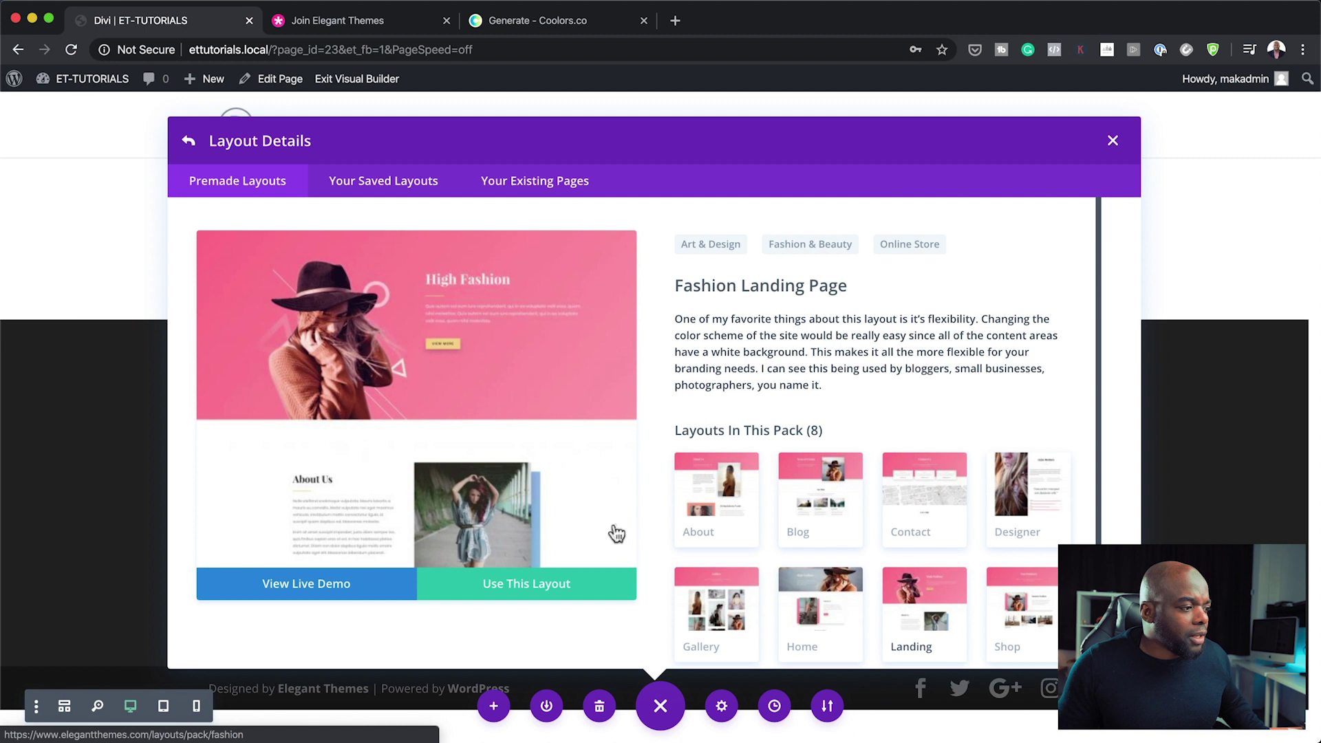
{"action": "left_click", "coordinate": [552, 588]}
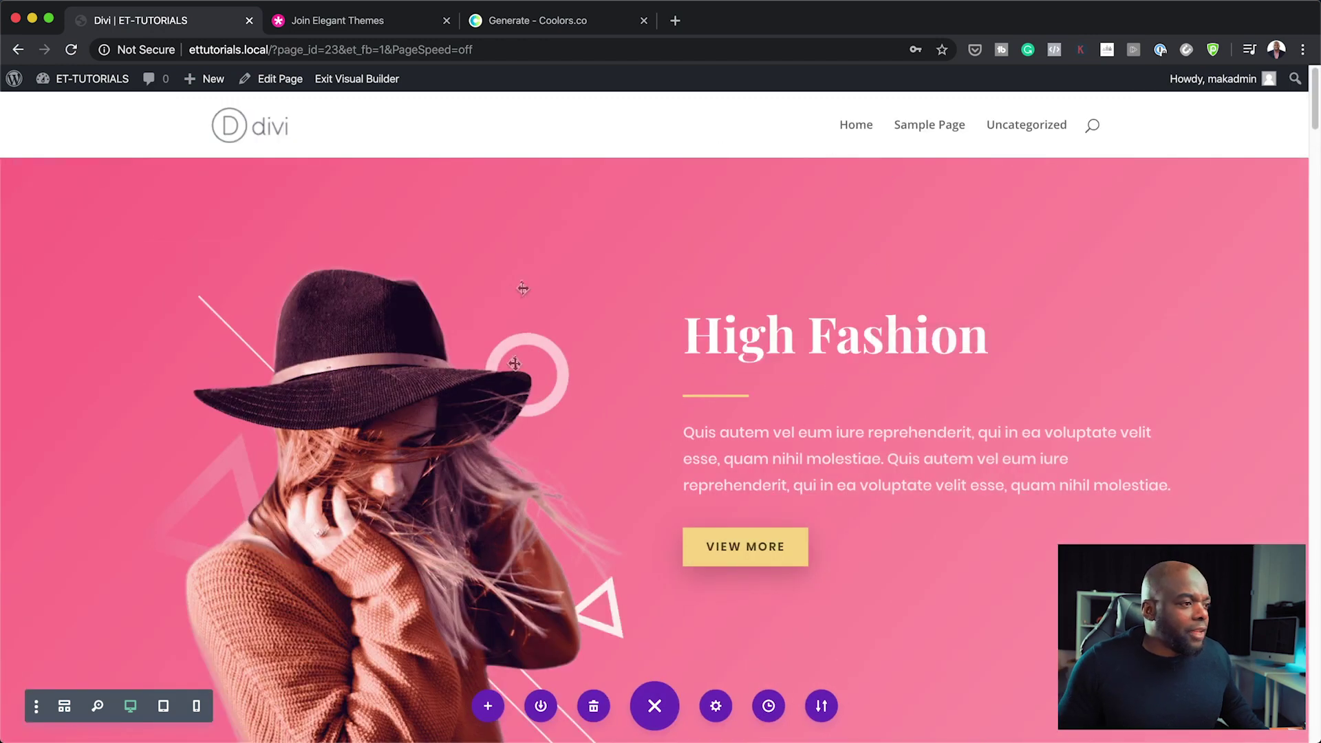
Look through the sections of the loaded Fashion landing page, from the header down to the sale offers.
{"action": "scroll", "coordinate": [413, 344], "scroll_direction": "down", "scroll_amount": 10}
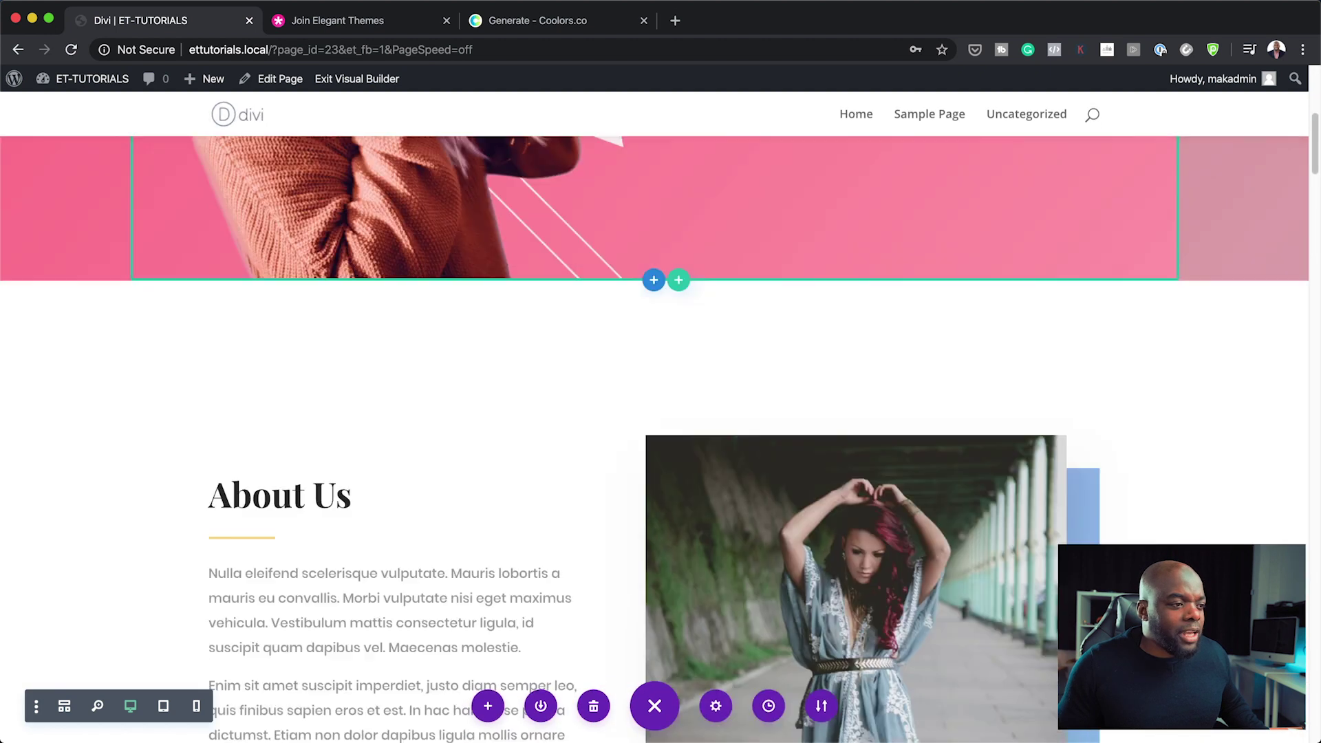
{"action": "scroll", "coordinate": [653, 413], "scroll_direction": "down", "scroll_amount": 10}
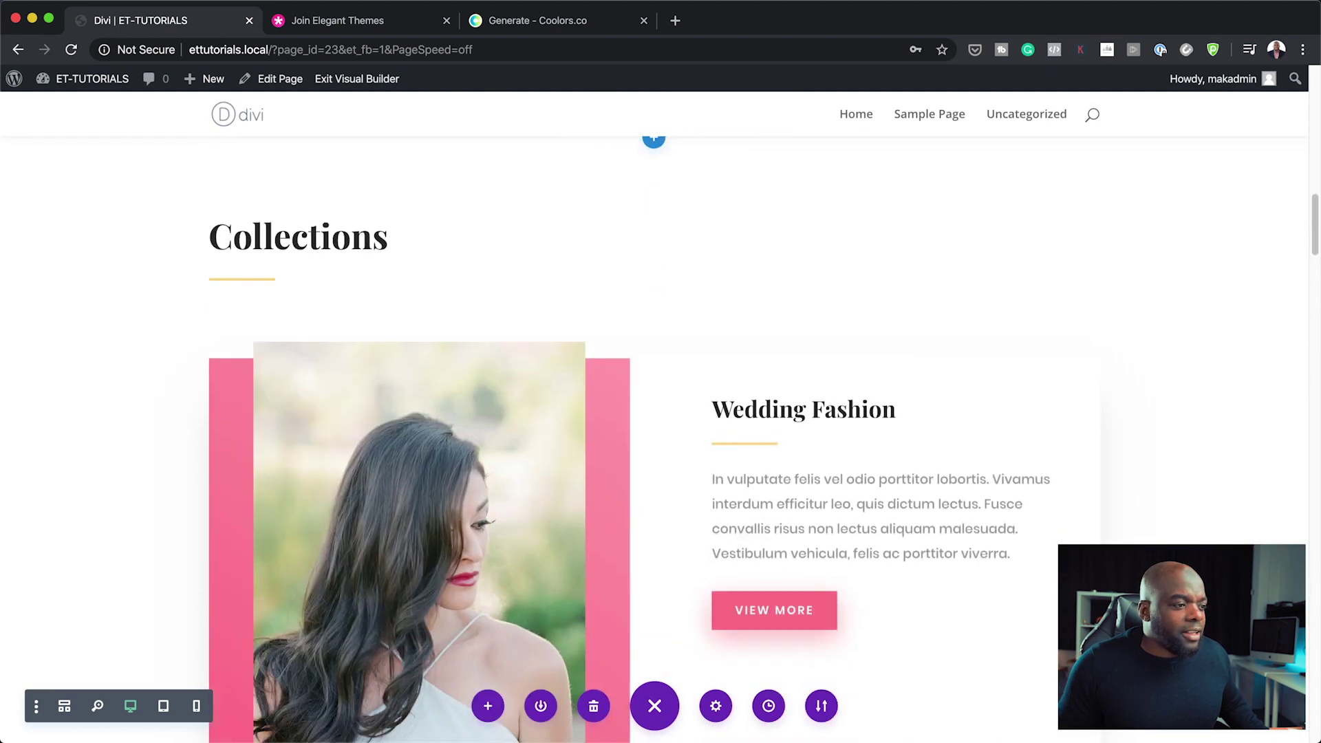
{"action": "scroll", "coordinate": [654, 413], "scroll_direction": "down", "scroll_amount": 15}
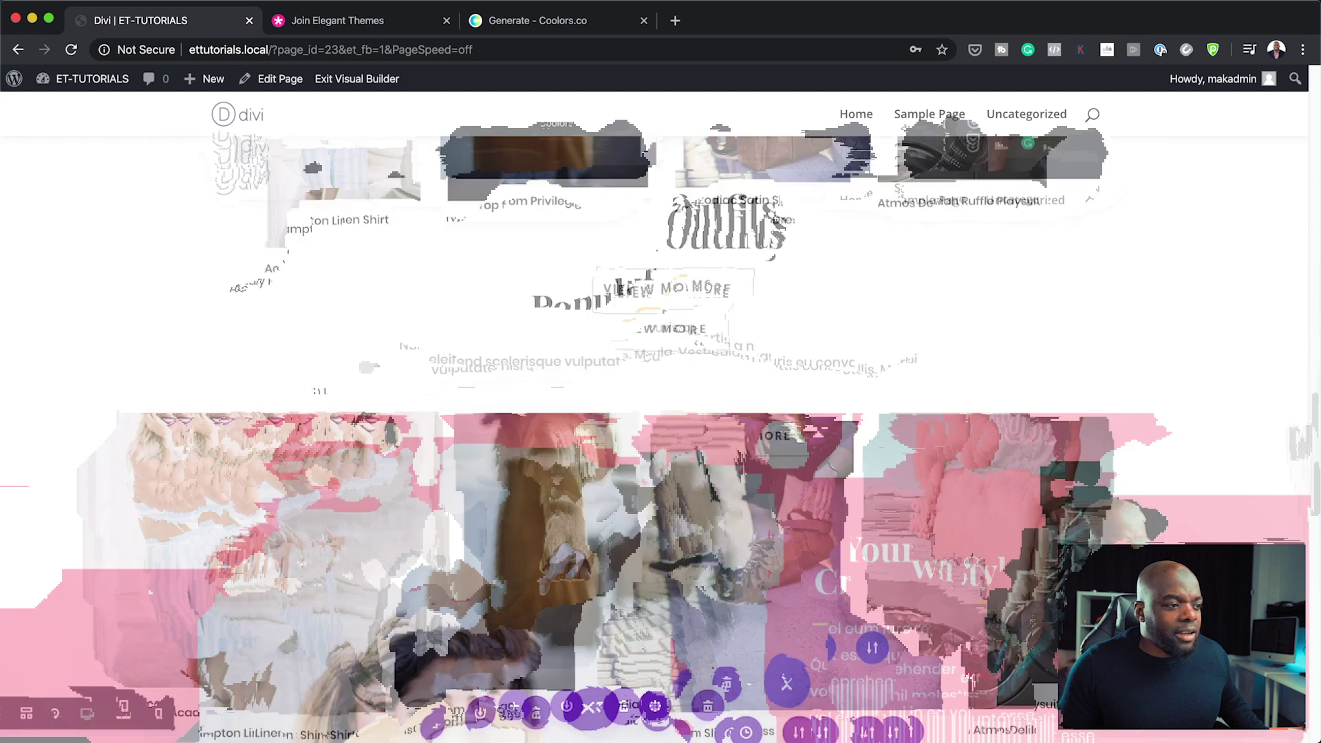
{"action": "scroll", "coordinate": [654, 413], "scroll_direction": "down", "scroll_amount": 8}
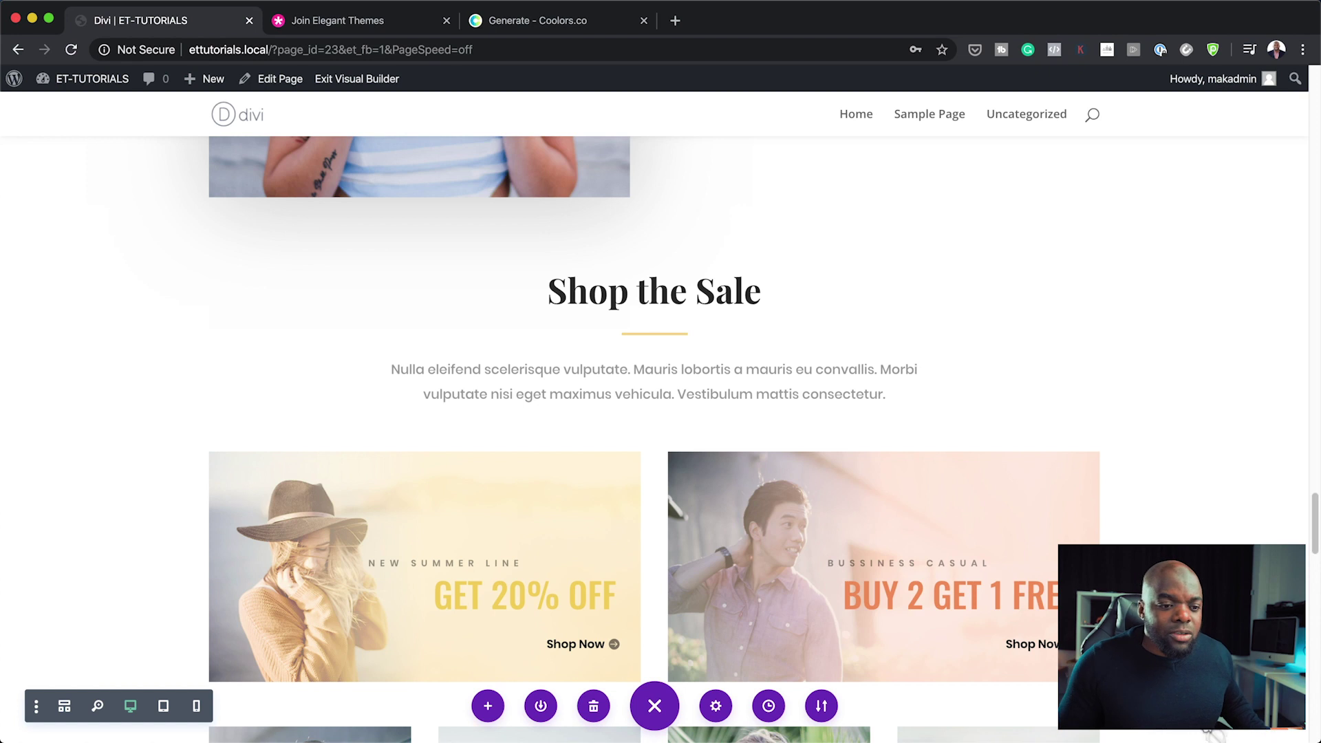
{"action": "scroll", "coordinate": [1060, 527], "scroll_direction": "up", "scroll_amount": 20}
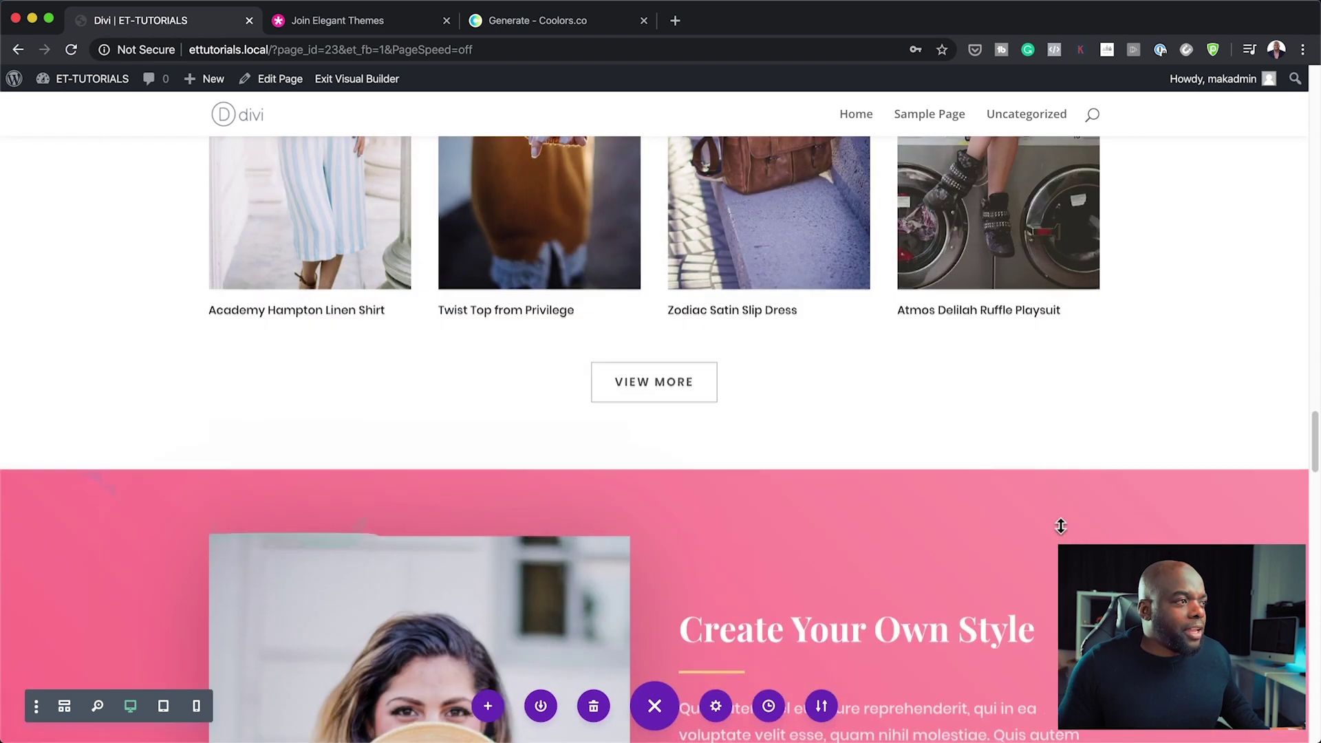
Add a new WordPress page titled "Test" and start building it from scratch in the Divi Builder, without inserting a row.
{"action": "scroll", "coordinate": [1061, 526], "scroll_direction": "up", "scroll_amount": 10}
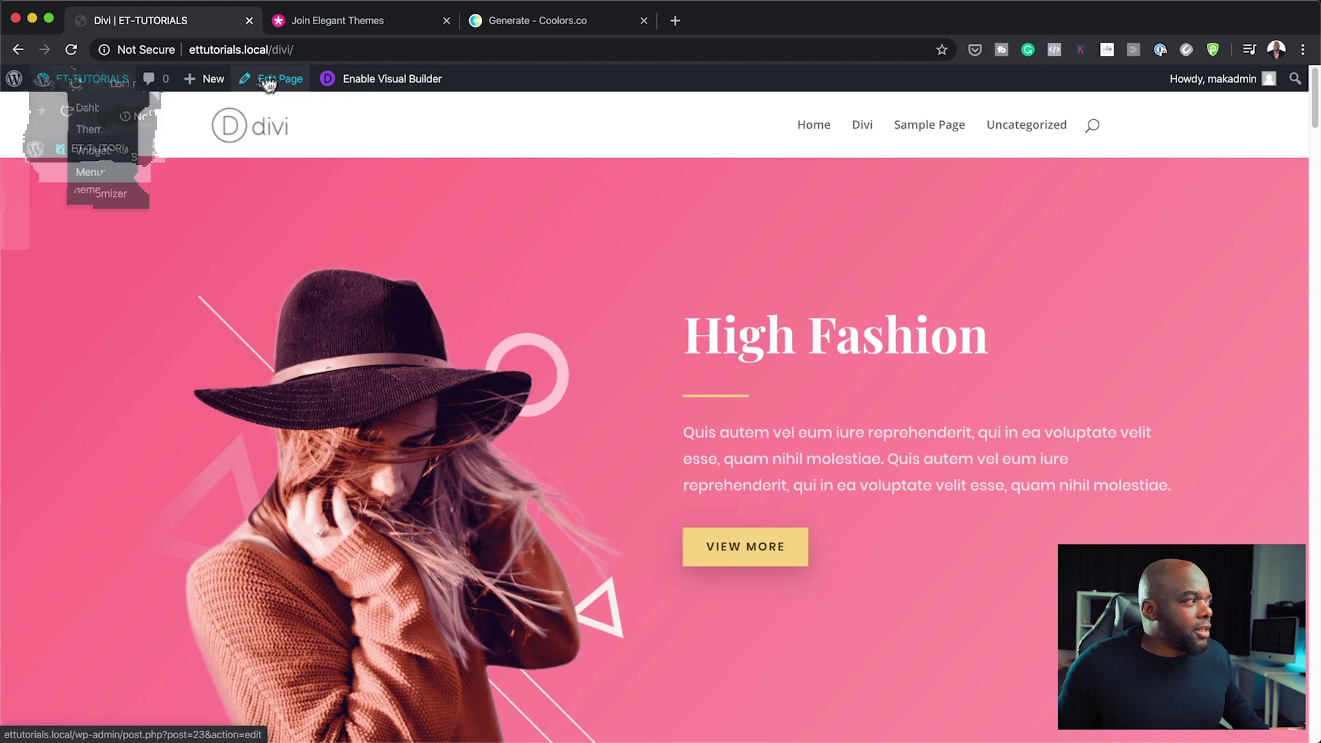
{"action": "mouse_move", "coordinate": [204, 87]}
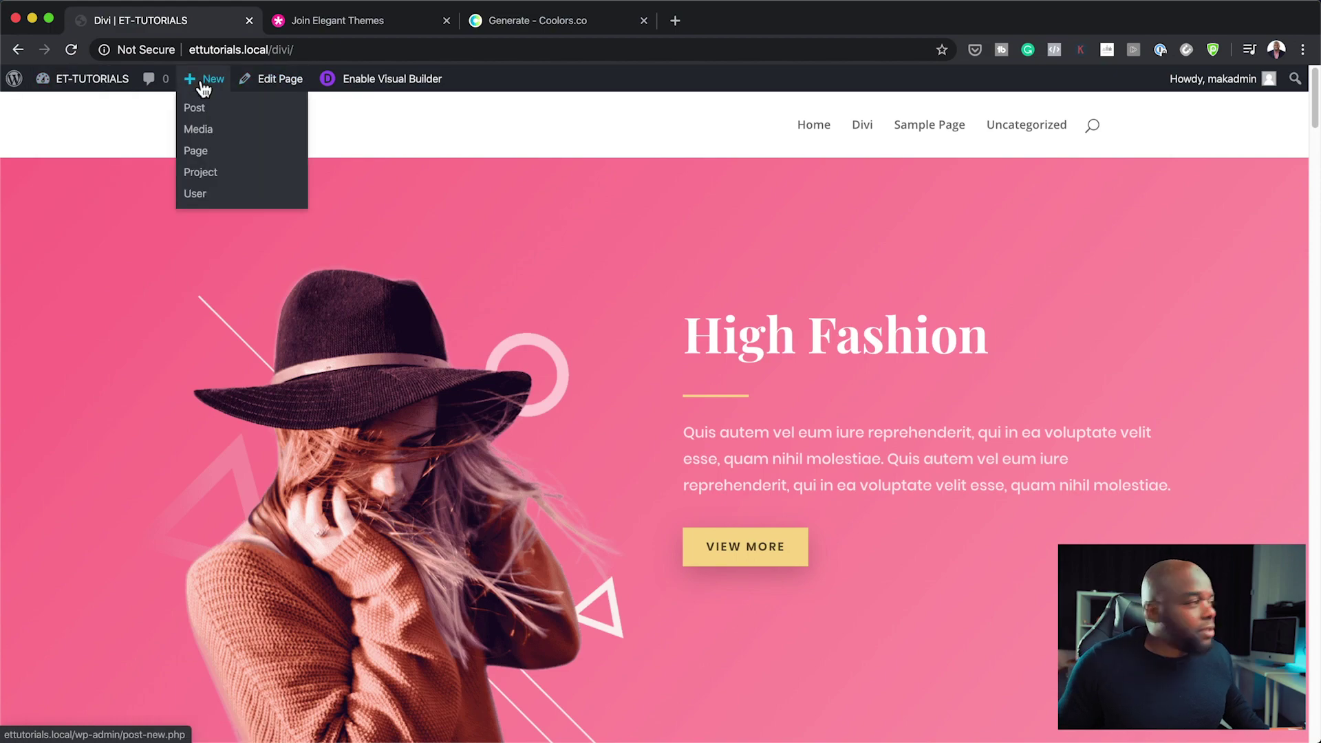
{"action": "left_click", "coordinate": [207, 153]}
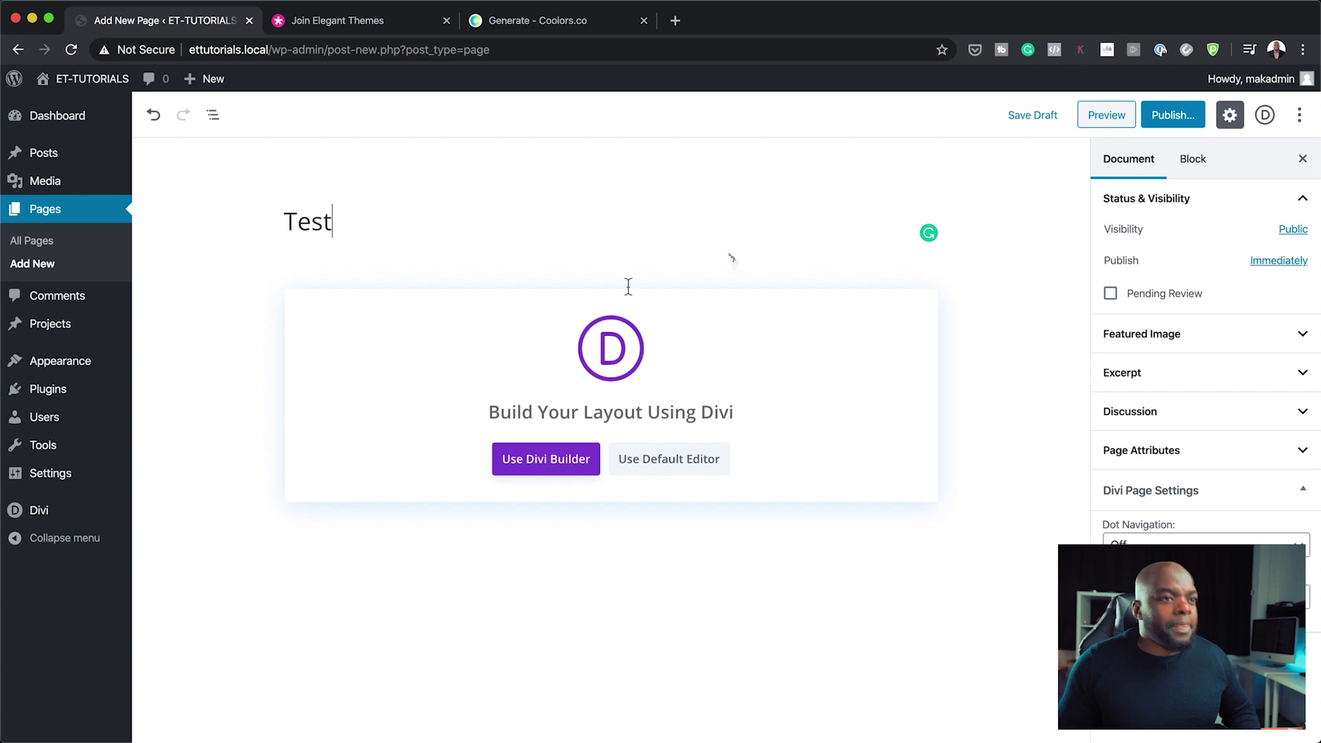
{"action": "left_click", "coordinate": [564, 463]}
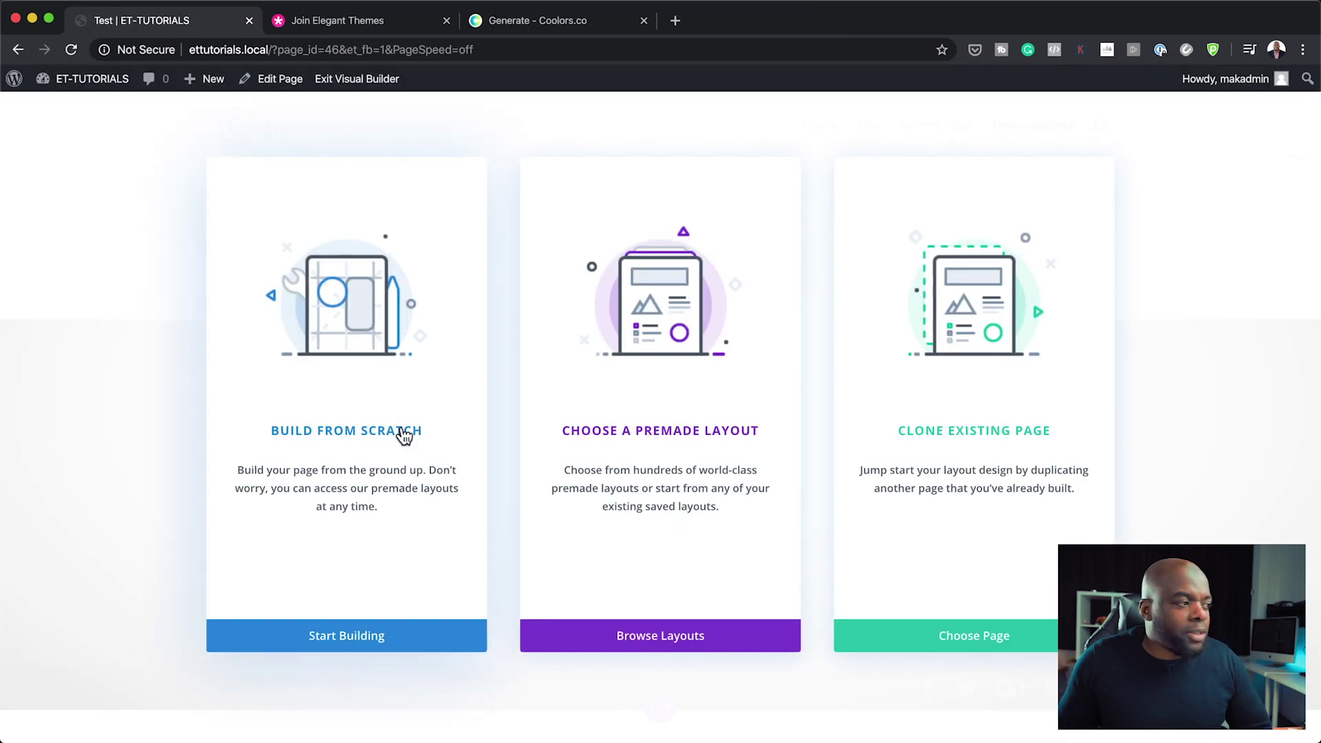
{"action": "left_click", "coordinate": [404, 433]}
{"action": "left_click", "coordinate": [798, 275]}
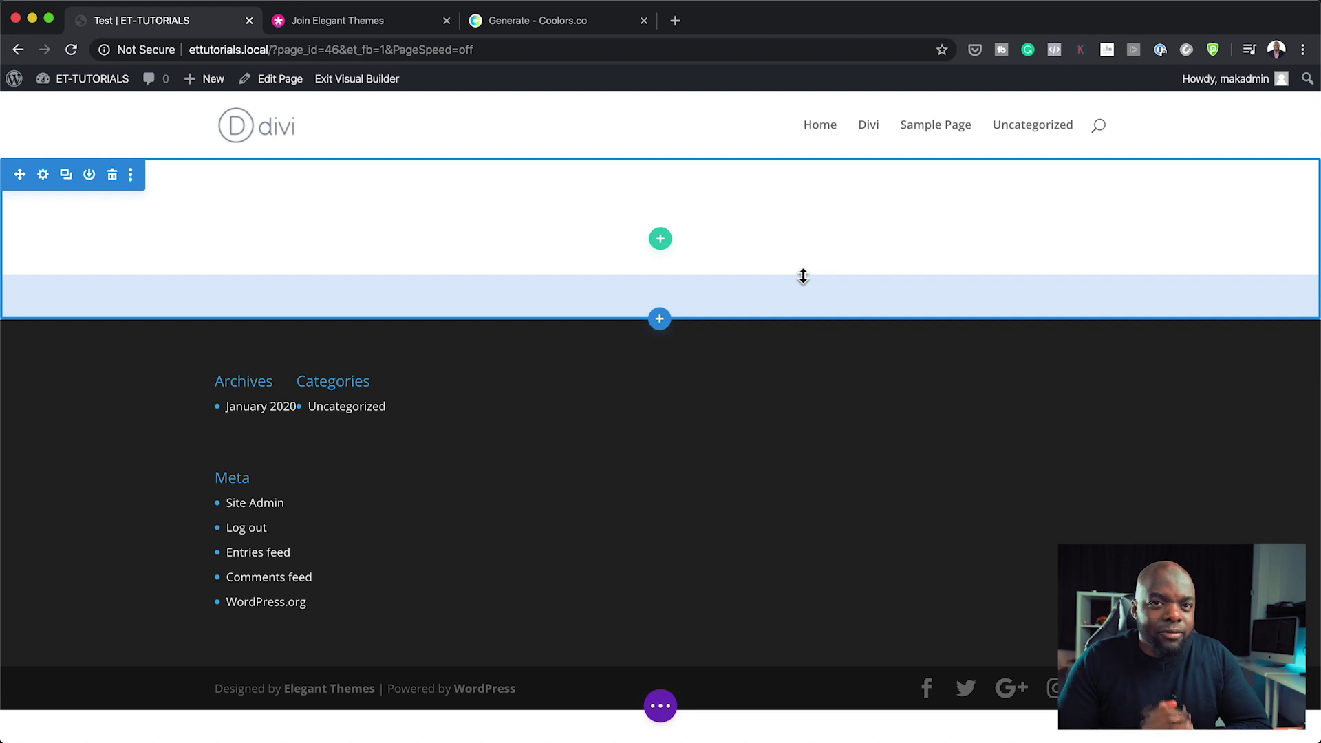
Open the empty section's settings docked beside the page, and look through its content, design and advanced options.
{"action": "left_click", "coordinate": [43, 176]}
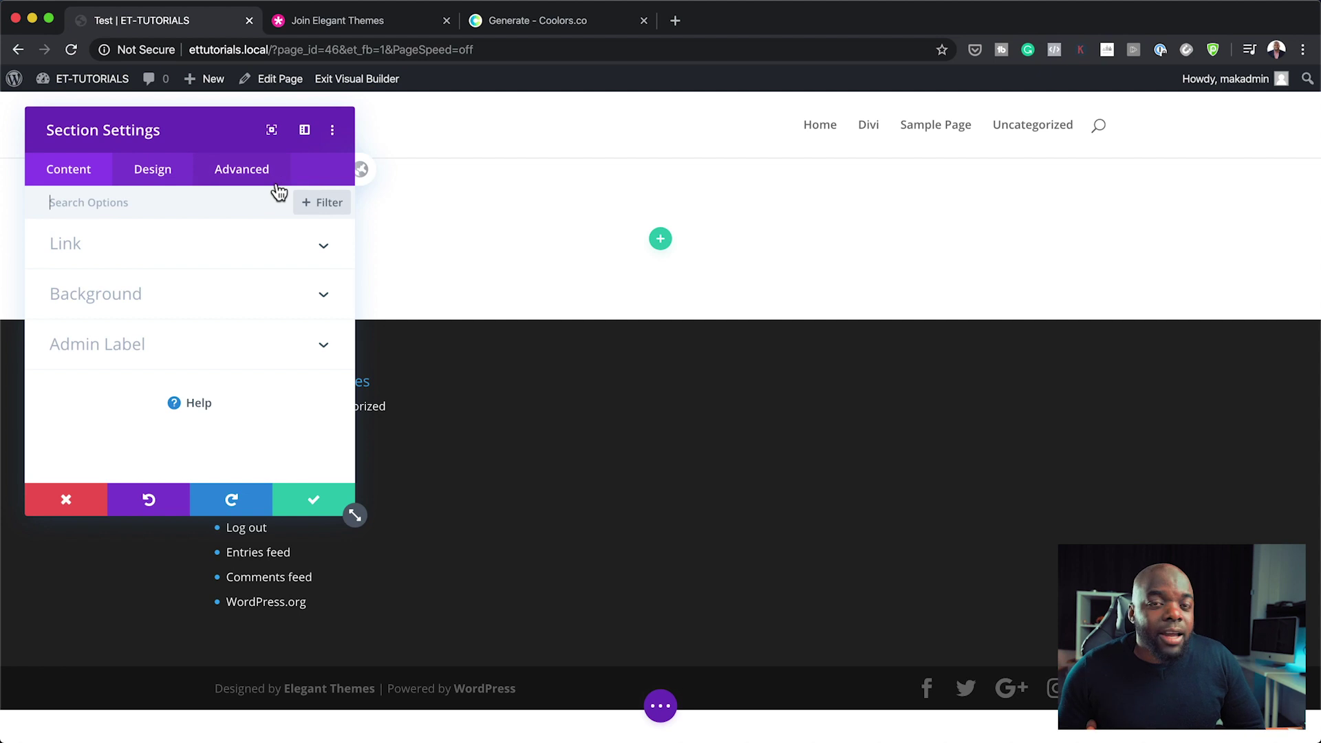
{"action": "left_click", "coordinate": [307, 130]}
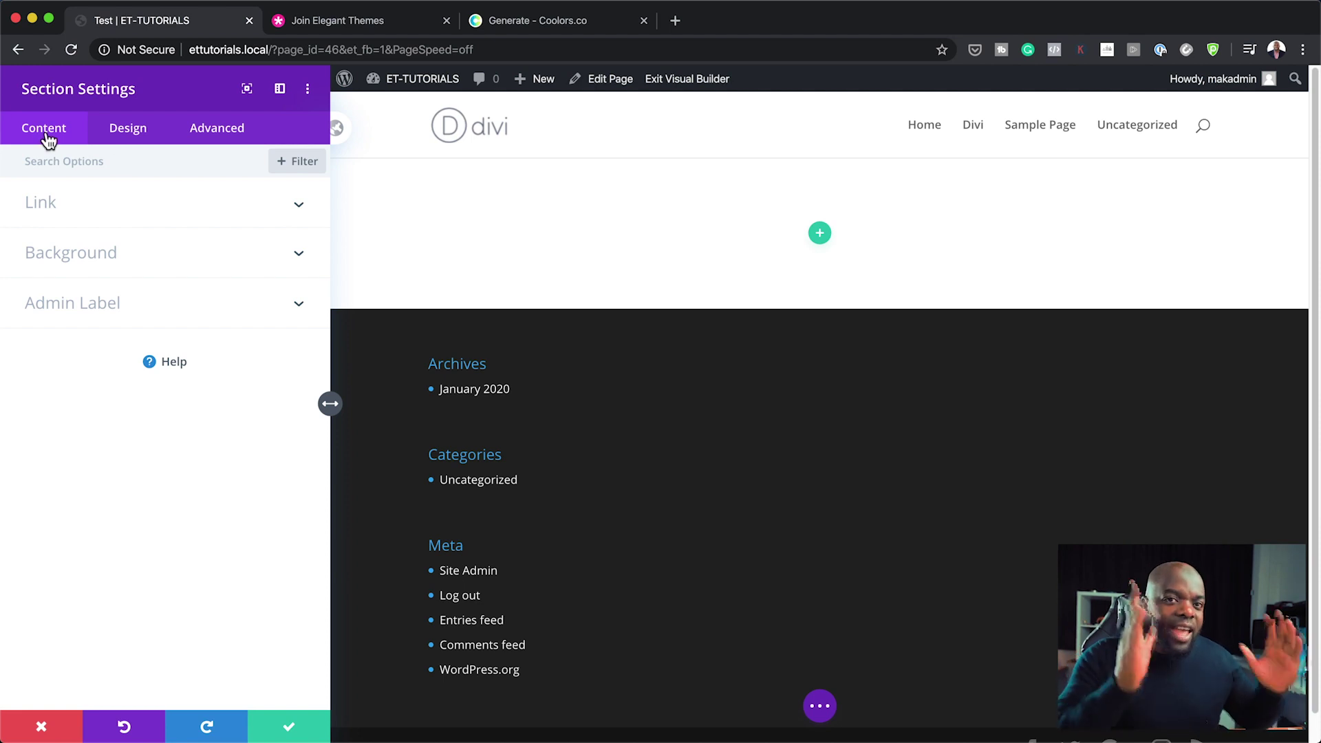
{"action": "left_click", "coordinate": [146, 132]}
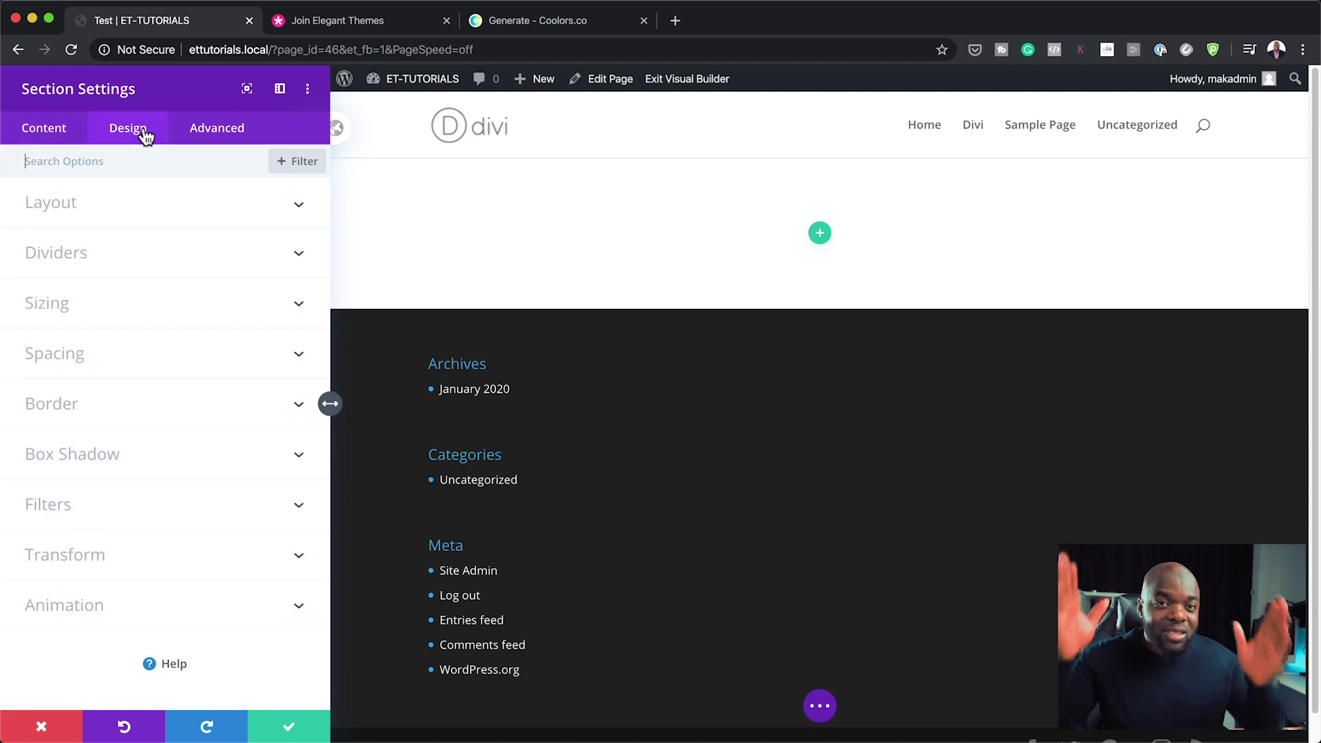
{"action": "left_click", "coordinate": [212, 139]}
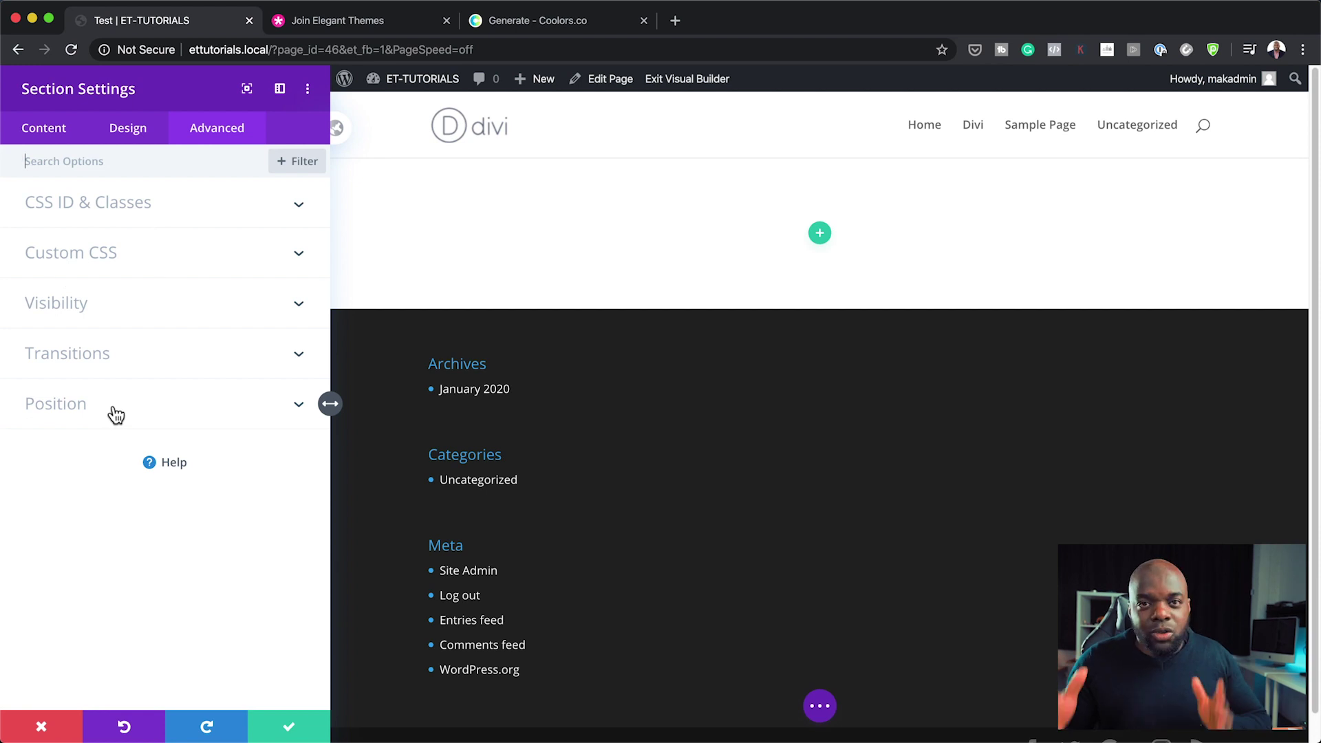
{"action": "left_click", "coordinate": [43, 137]}
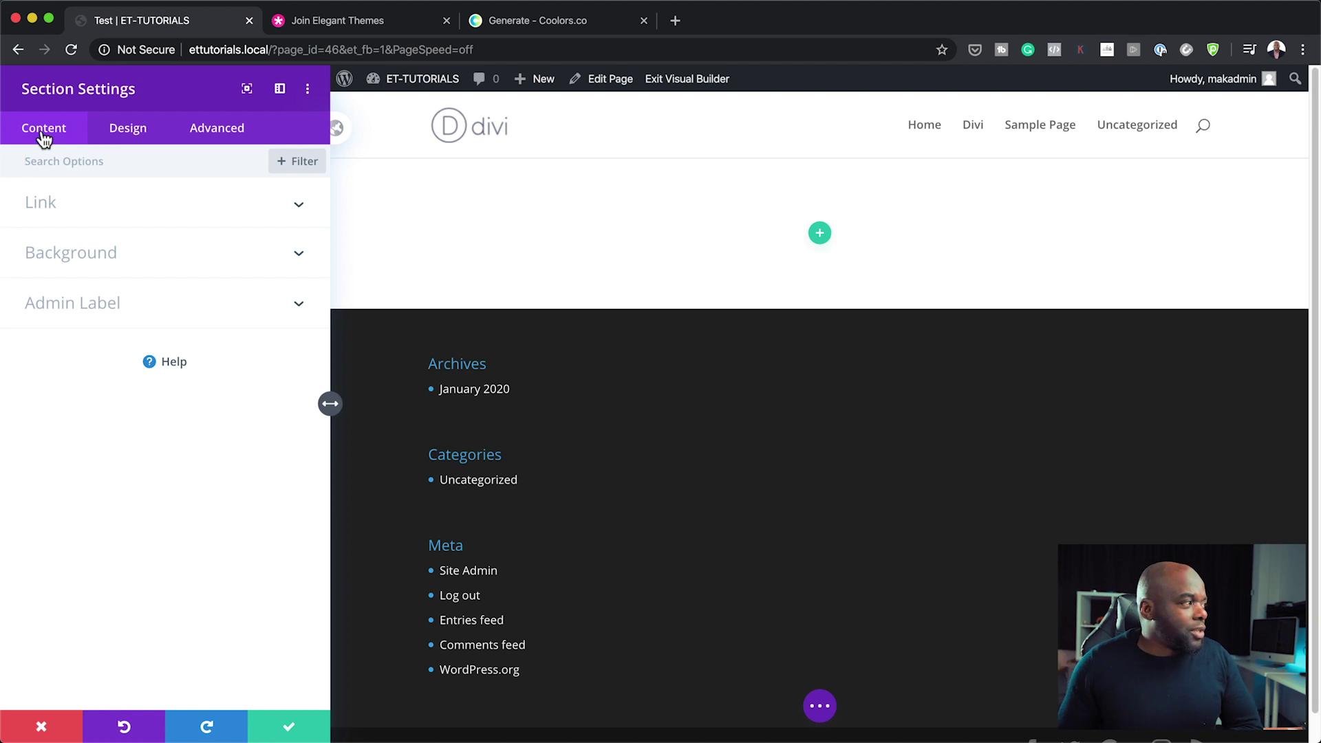
Try the dark brown and #68c5db palette colors as the section's background, and settle on #1e1e1e.
{"action": "left_click", "coordinate": [84, 263]}
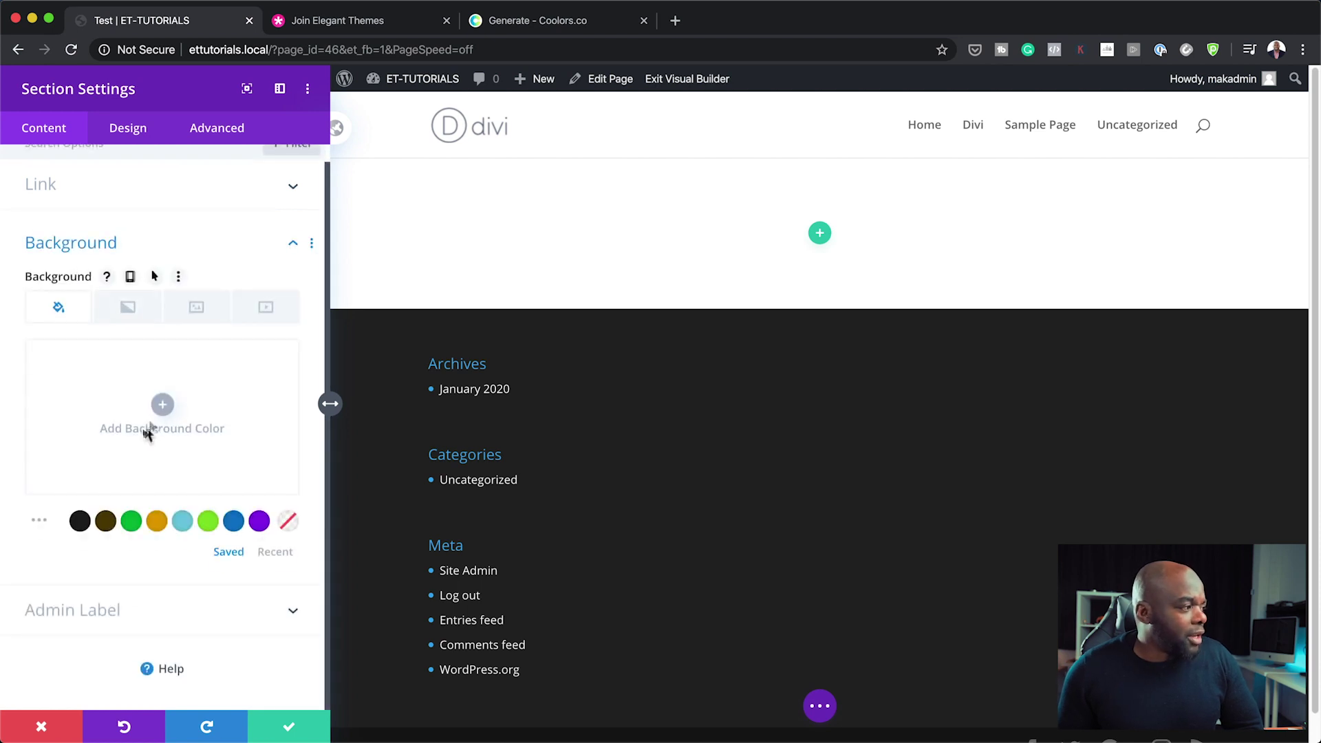
{"action": "left_click", "coordinate": [106, 523]}
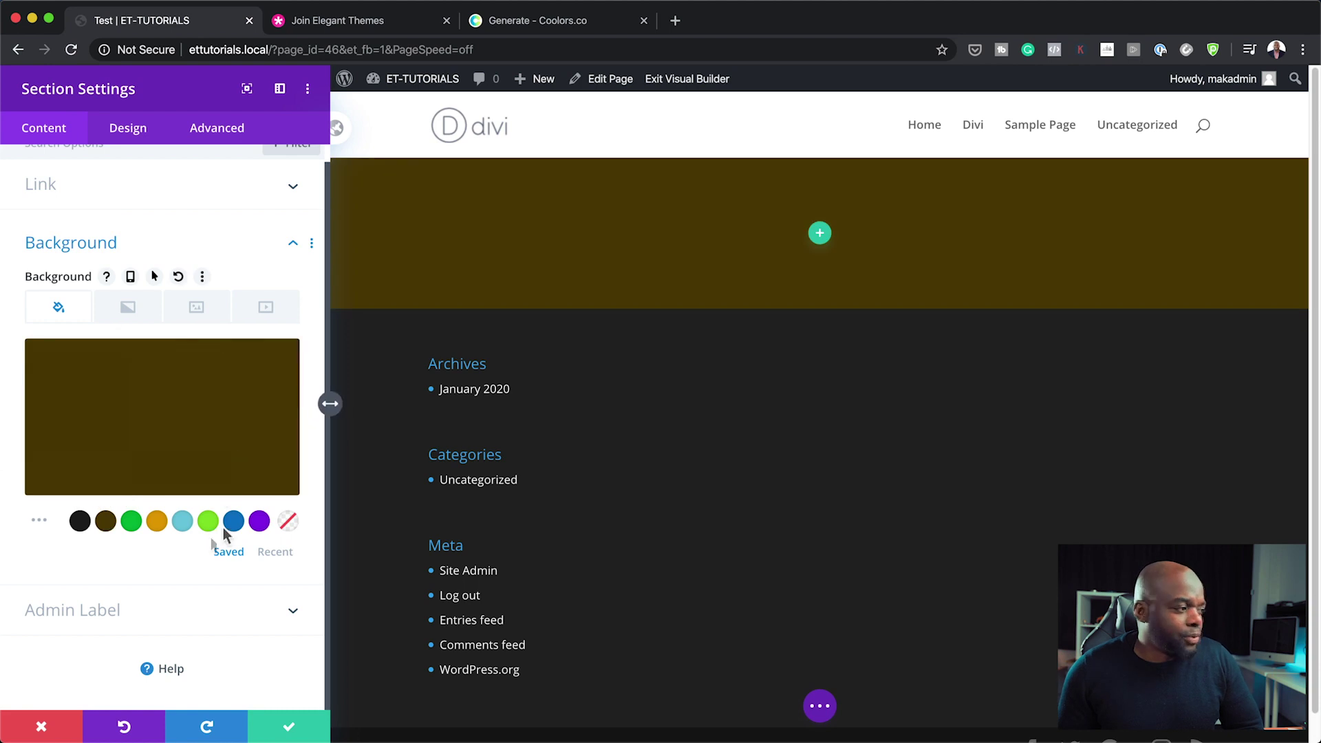
{"action": "left_click", "coordinate": [183, 524]}
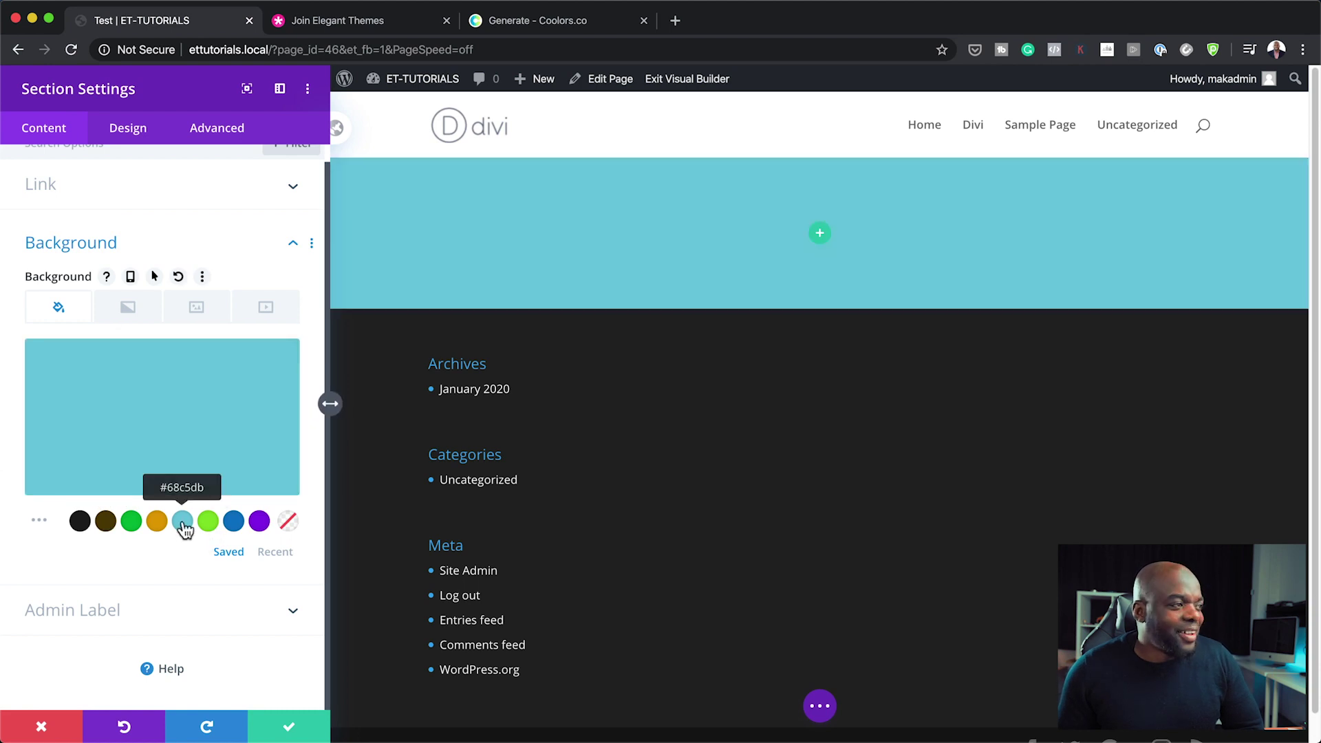
{"action": "left_click", "coordinate": [80, 521]}
{"action": "left_click", "coordinate": [220, 413]}
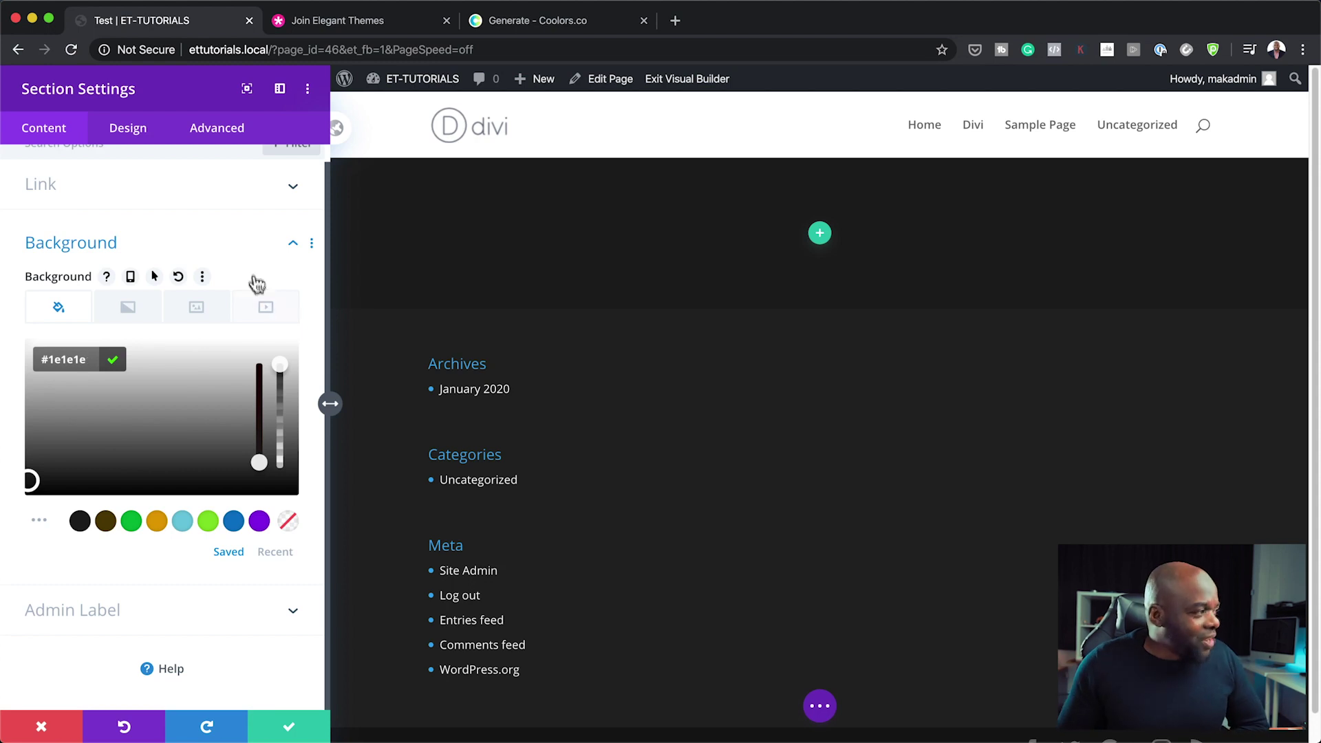
Review the section's background description, link options and help videos, and save the section settings.
{"action": "left_click", "coordinate": [108, 277]}
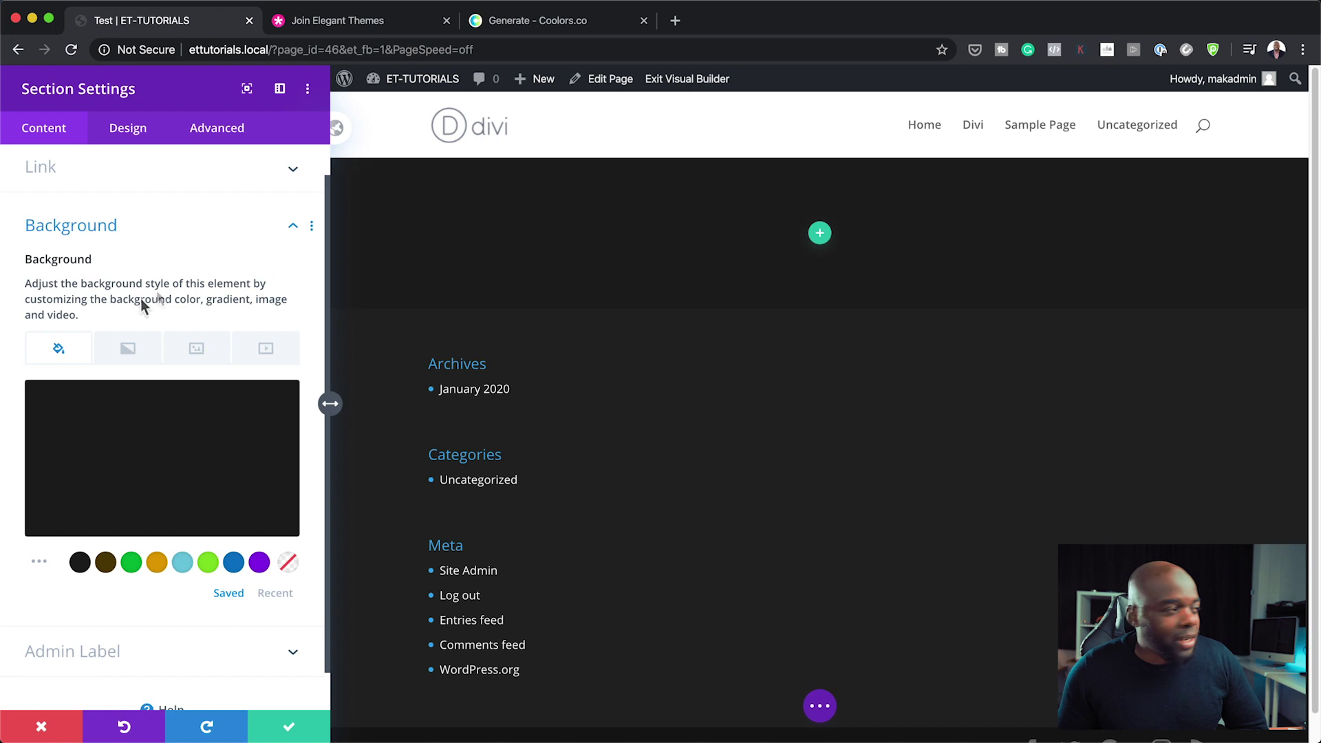
{"action": "mouse_move", "coordinate": [114, 274]}
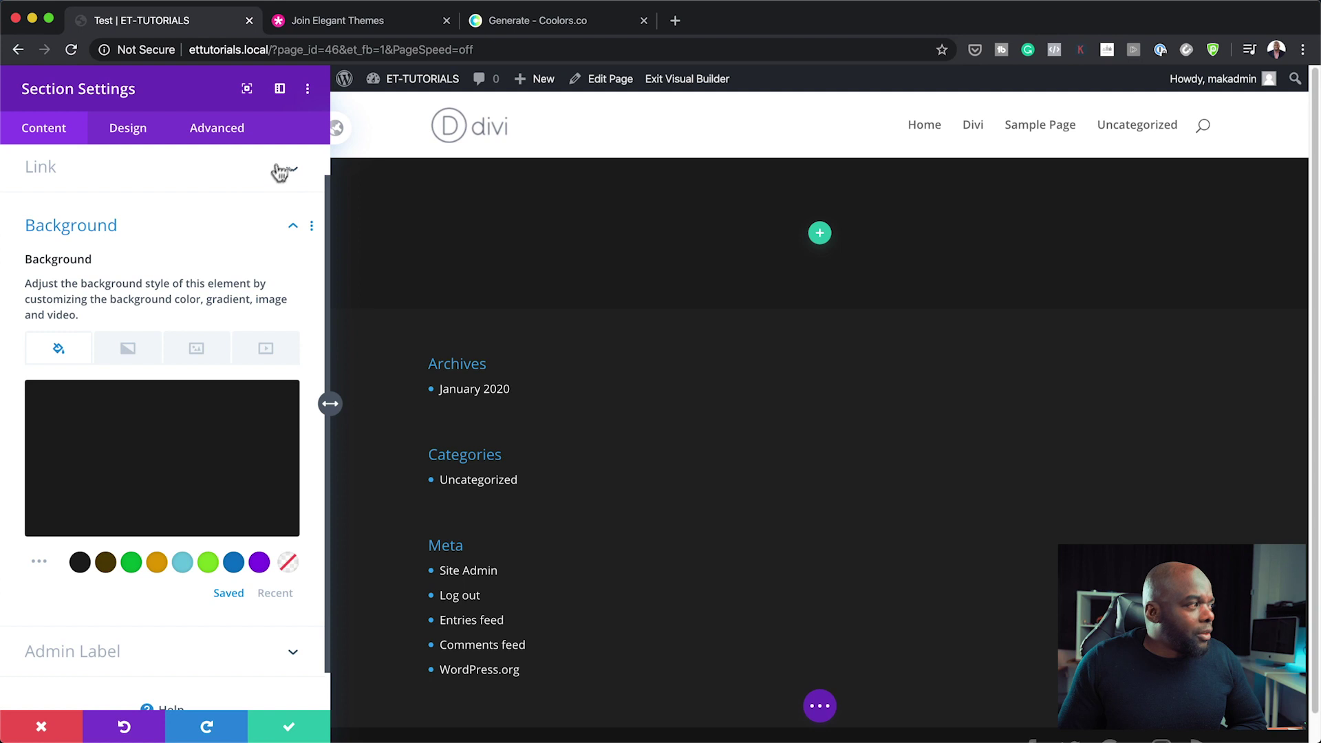
{"action": "left_click", "coordinate": [296, 174]}
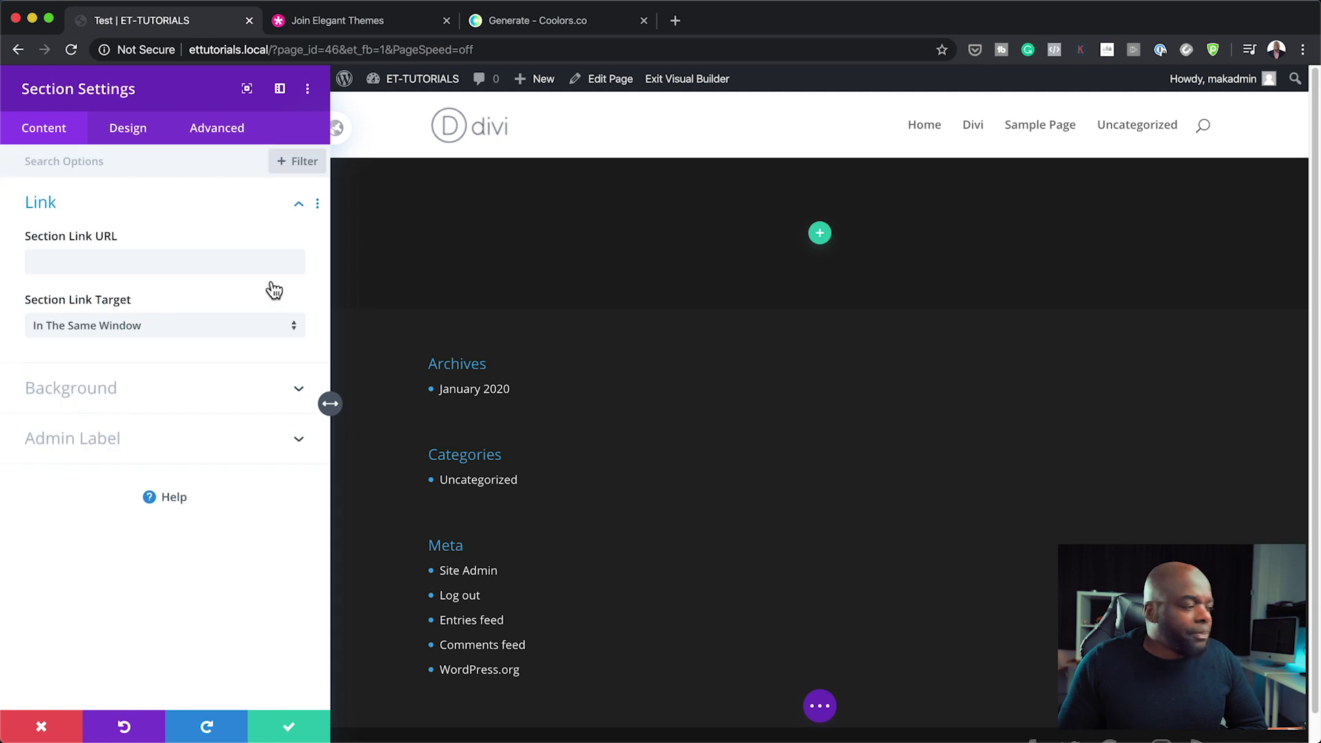
{"action": "left_click", "coordinate": [152, 504]}
{"action": "left_click_drag", "start_coordinate": [597, 223], "coordinate": [679, 180]}
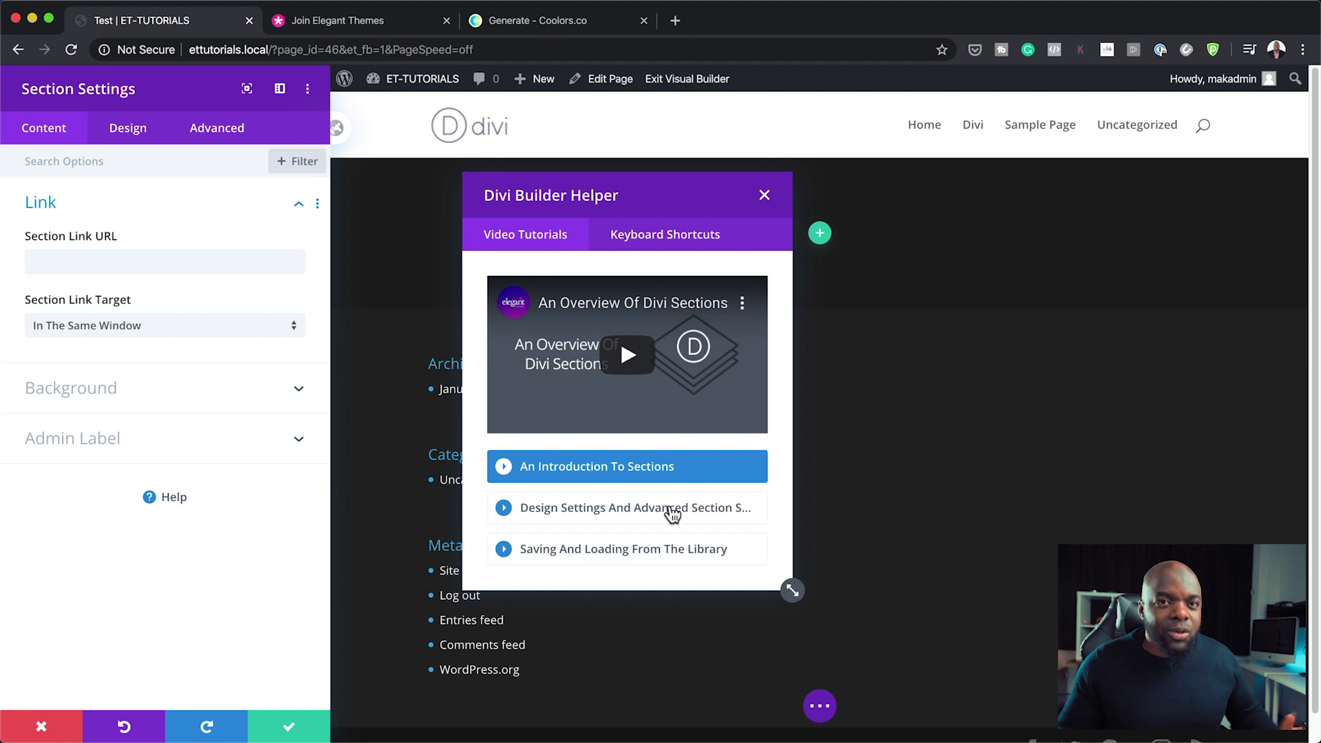
{"action": "left_click", "coordinate": [769, 198]}
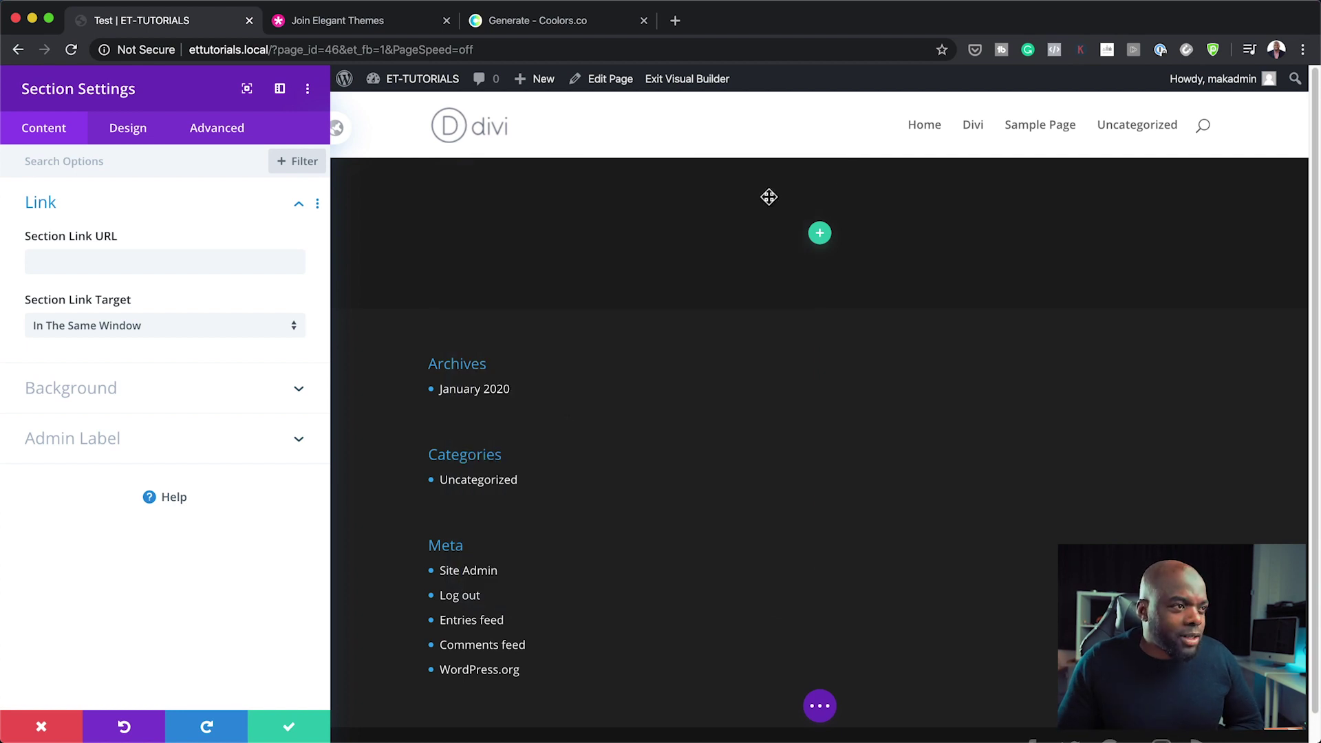
{"action": "left_click", "coordinate": [289, 728]}
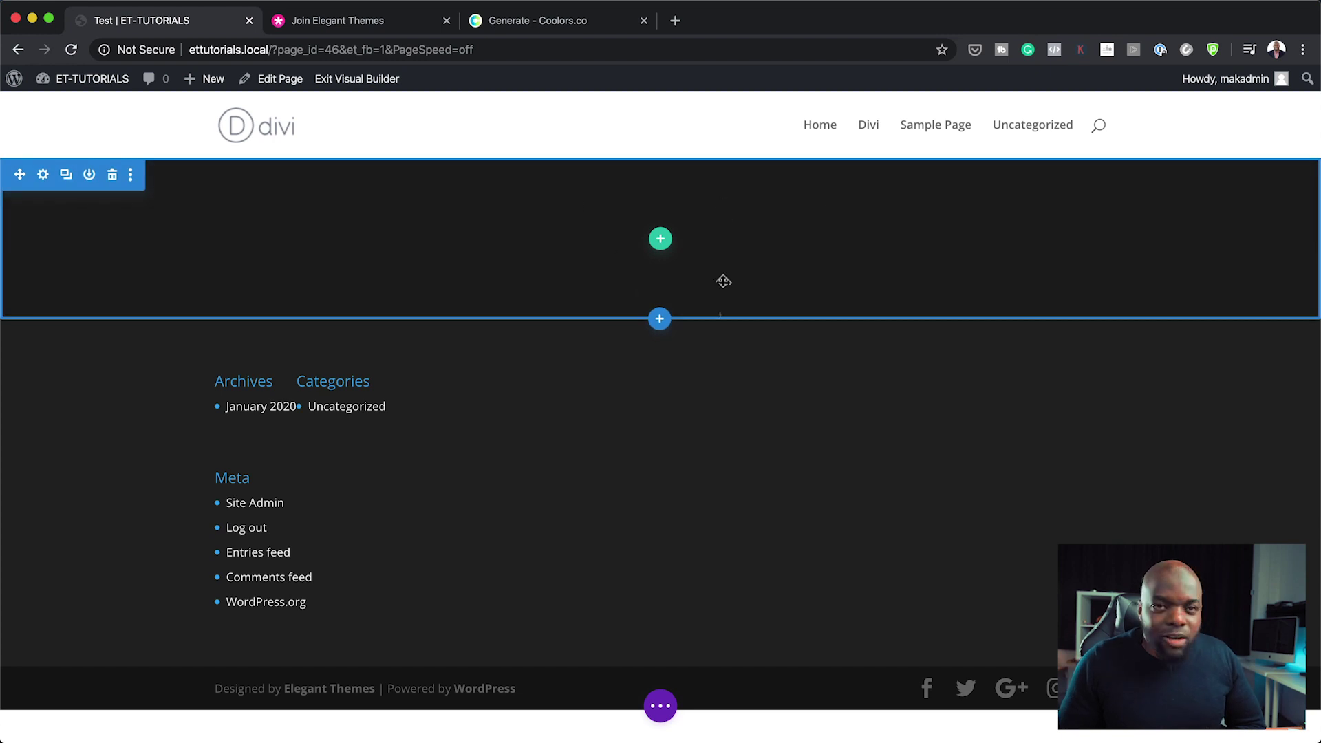
Insert a regular section below the dark section, without adding a row to it.
{"action": "left_click", "coordinate": [660, 323]}
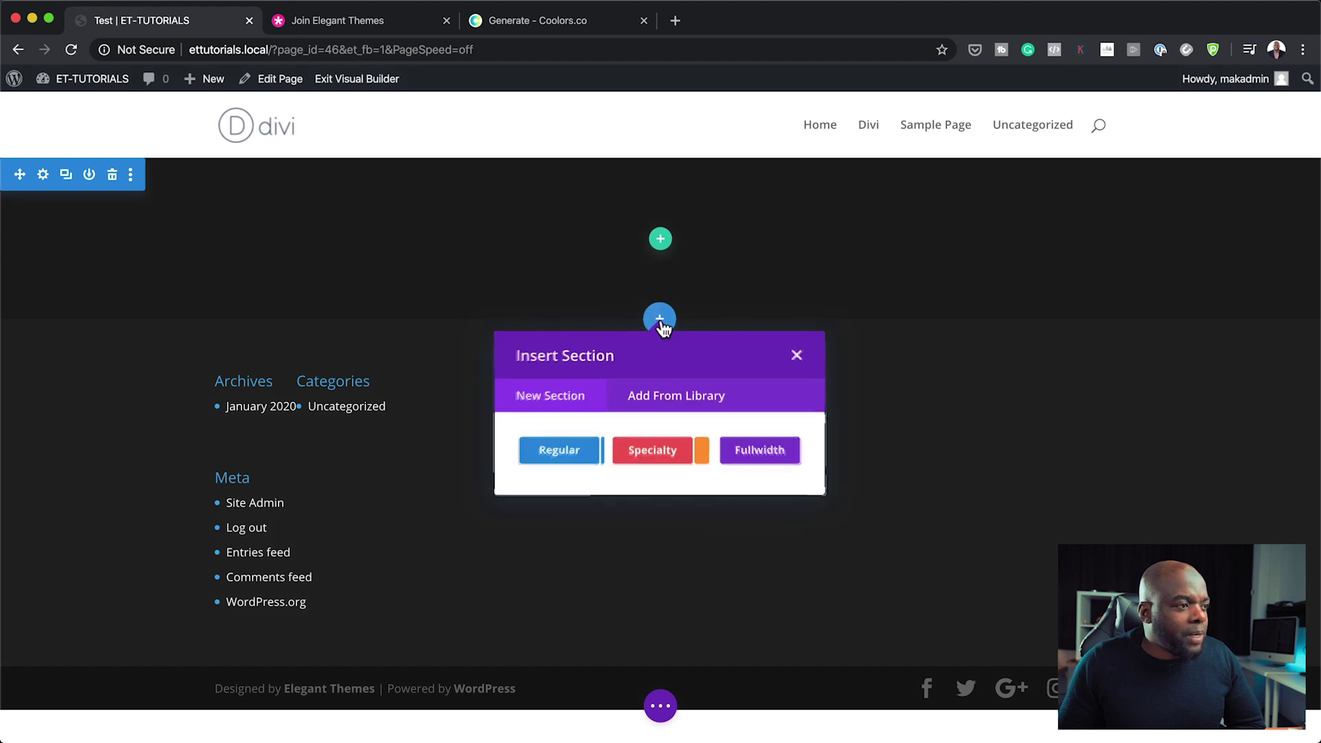
{"action": "left_click", "coordinate": [568, 454]}
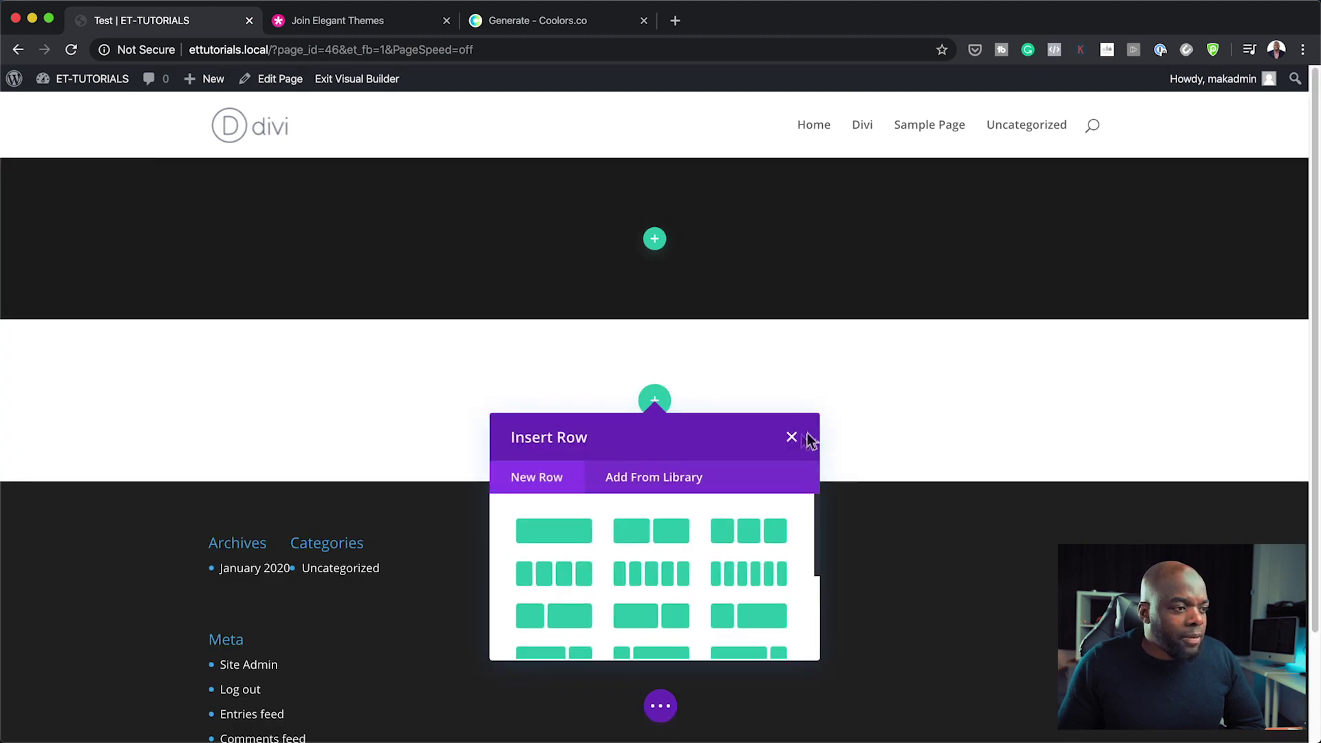
{"action": "left_click", "coordinate": [791, 437]}
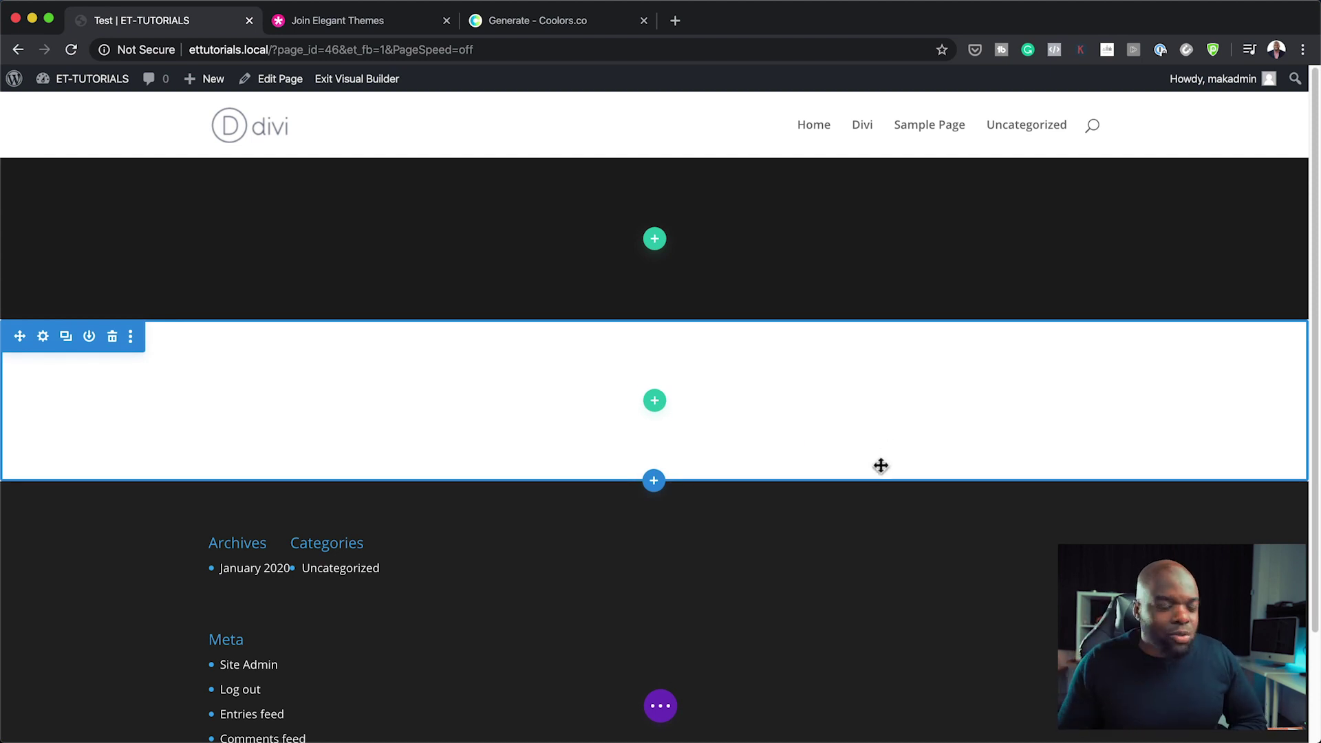
Set the new section's background to a light grey, starting from the near-black palette color, and save its settings.
{"action": "left_click", "coordinate": [42, 337]}
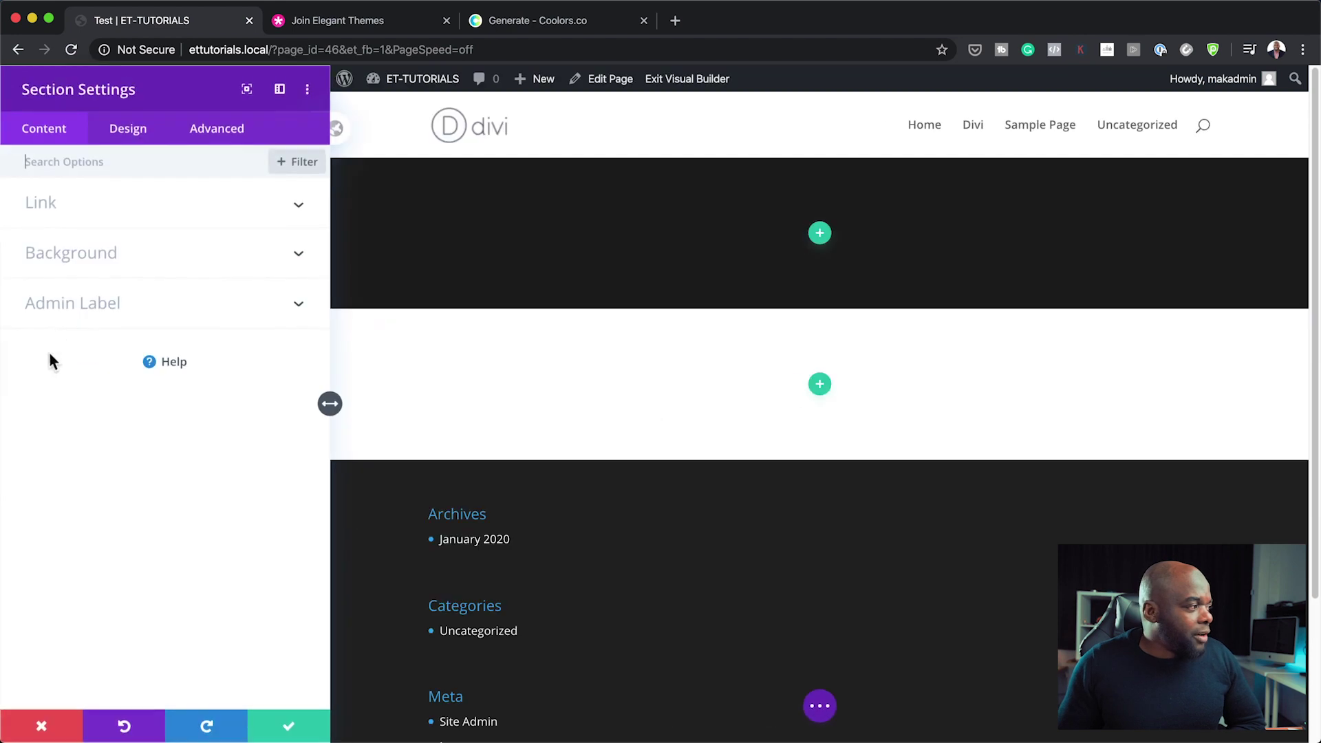
{"action": "left_click", "coordinate": [89, 265]}
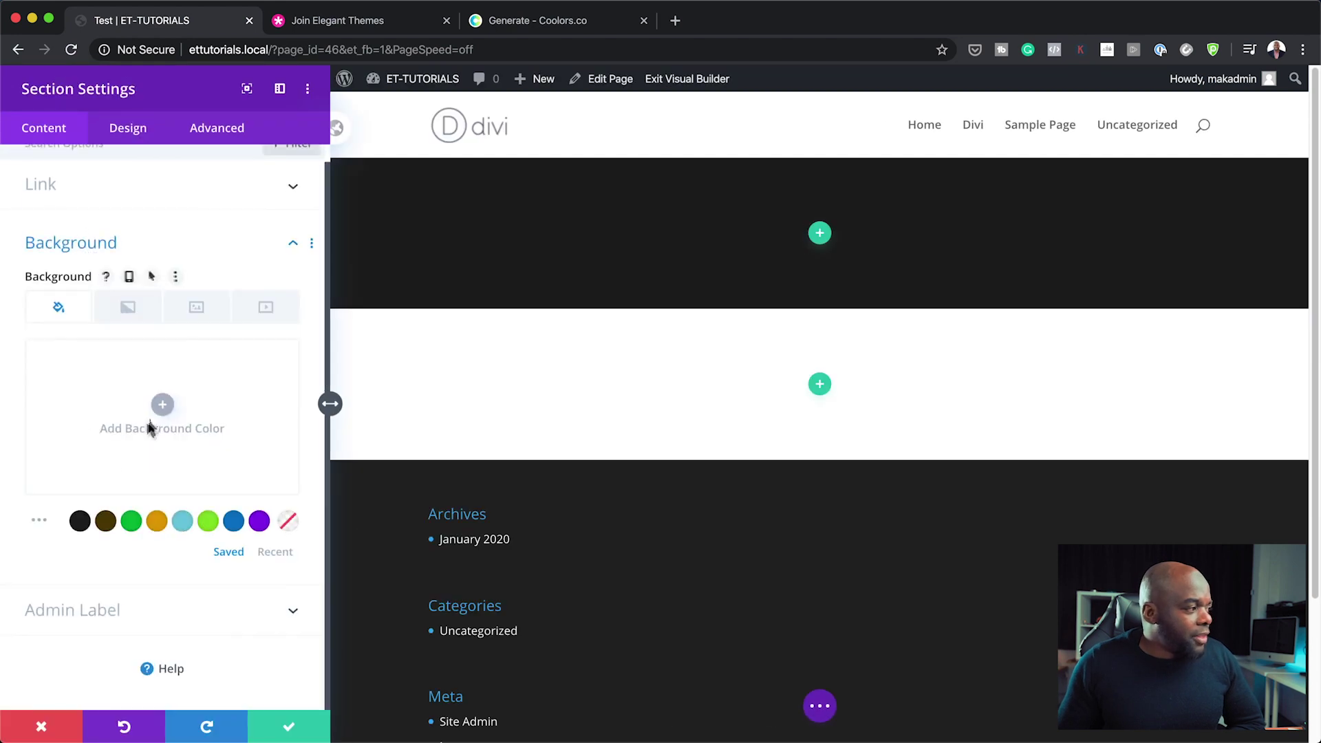
{"action": "left_click", "coordinate": [80, 523]}
{"action": "left_click", "coordinate": [42, 413]}
{"action": "left_click_drag", "start_coordinate": [65, 421], "coordinate": [17, 375]}
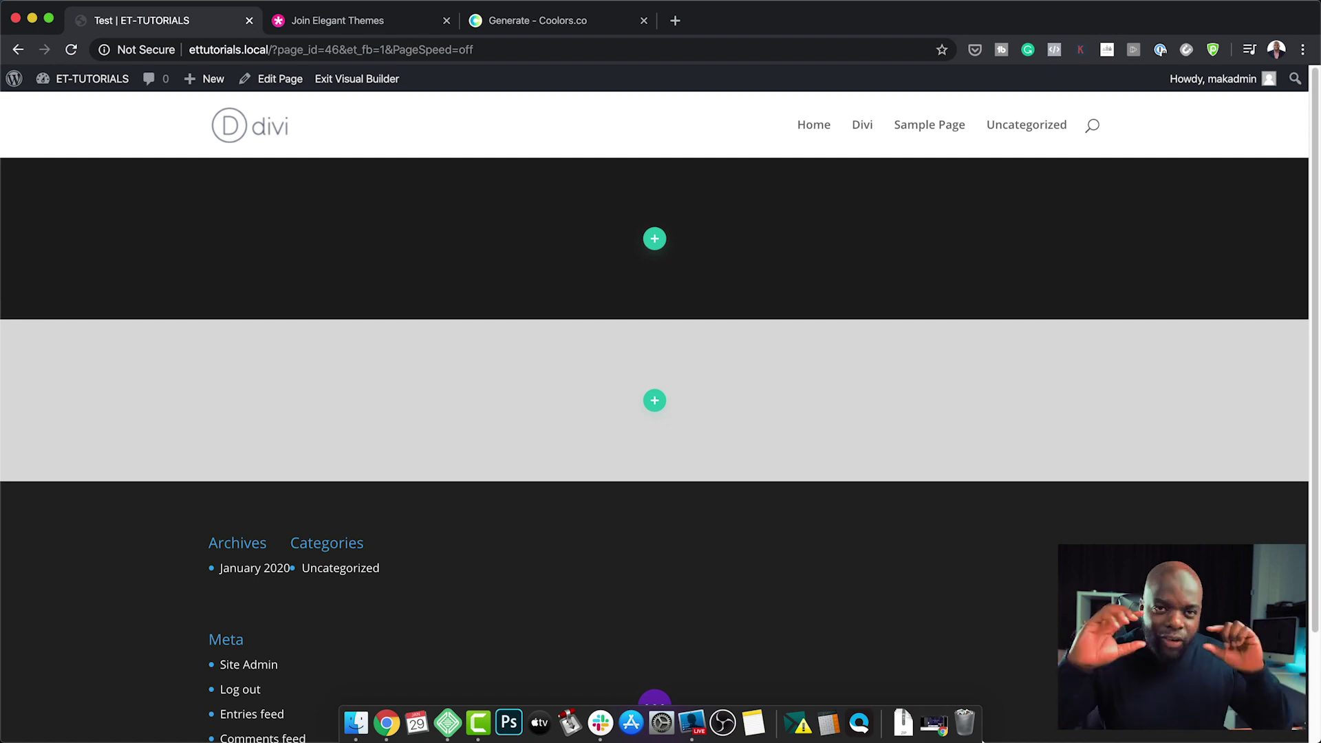
Insert a row with two equal columns in the dark section, without adding a module.
{"action": "left_click", "coordinate": [655, 240]}
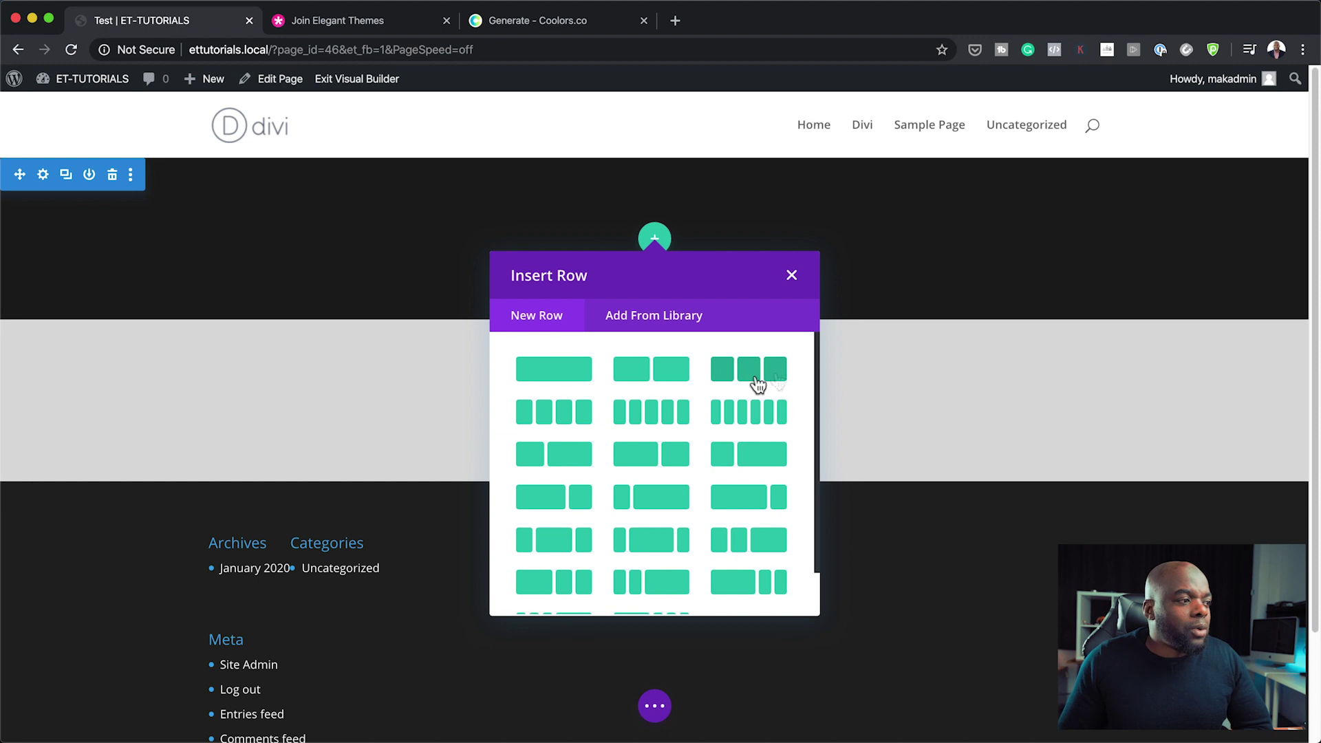
{"action": "left_click", "coordinate": [681, 381]}
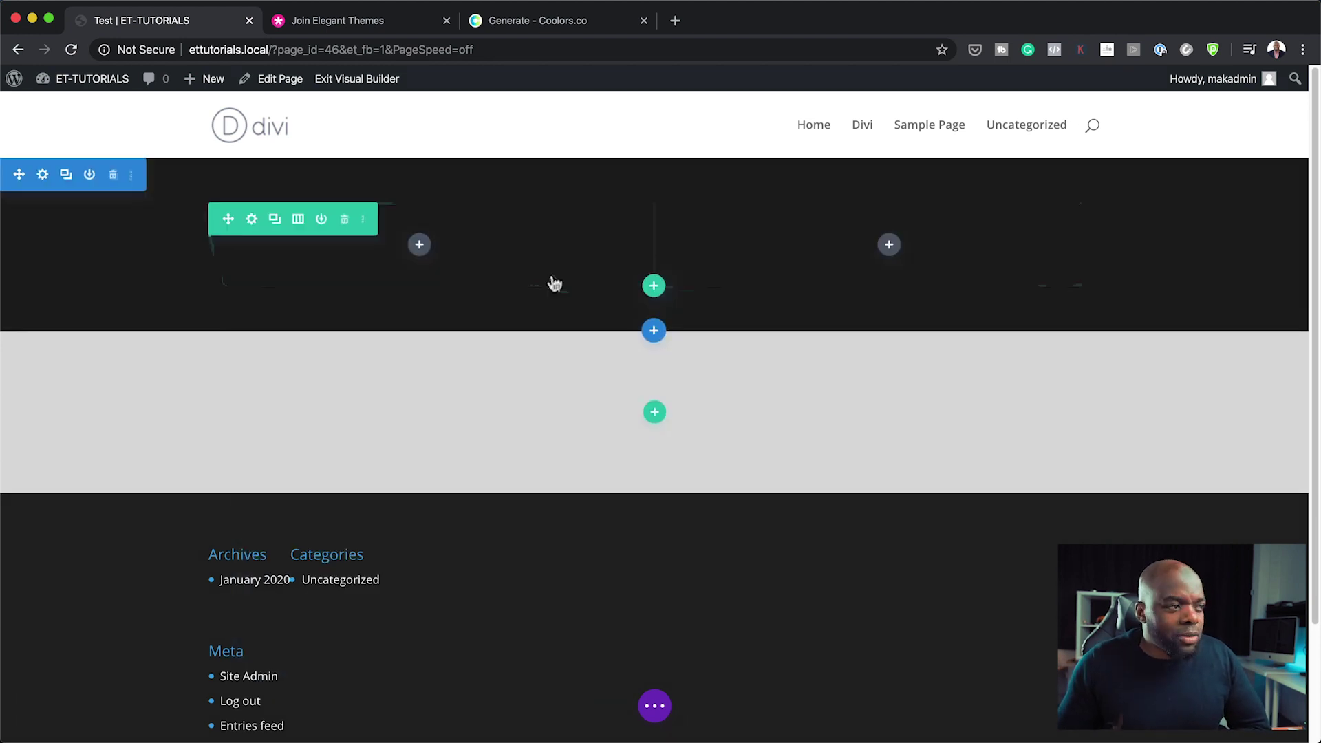
{"action": "left_click", "coordinate": [551, 276]}
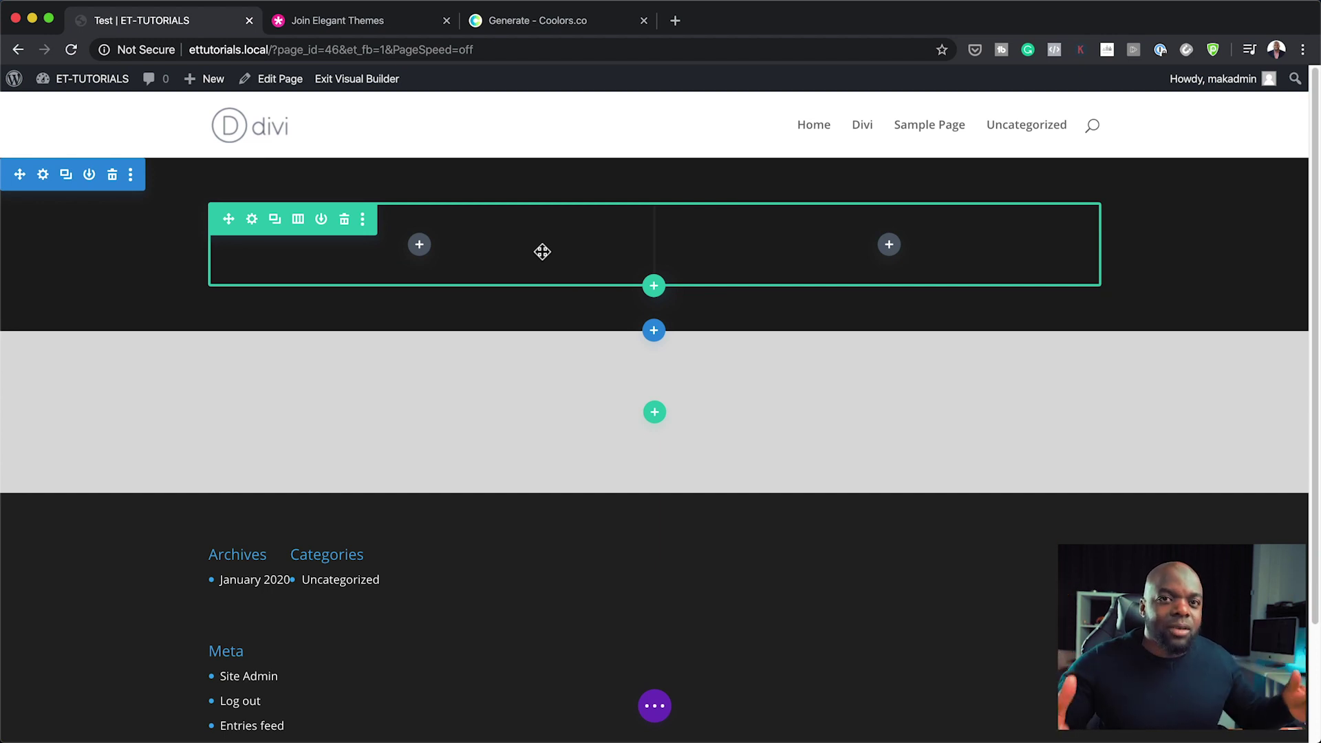
Set the two-column row's background color to #2d2d2d, starting from the #1e1e1e palette color.
{"action": "left_click", "coordinate": [252, 220]}
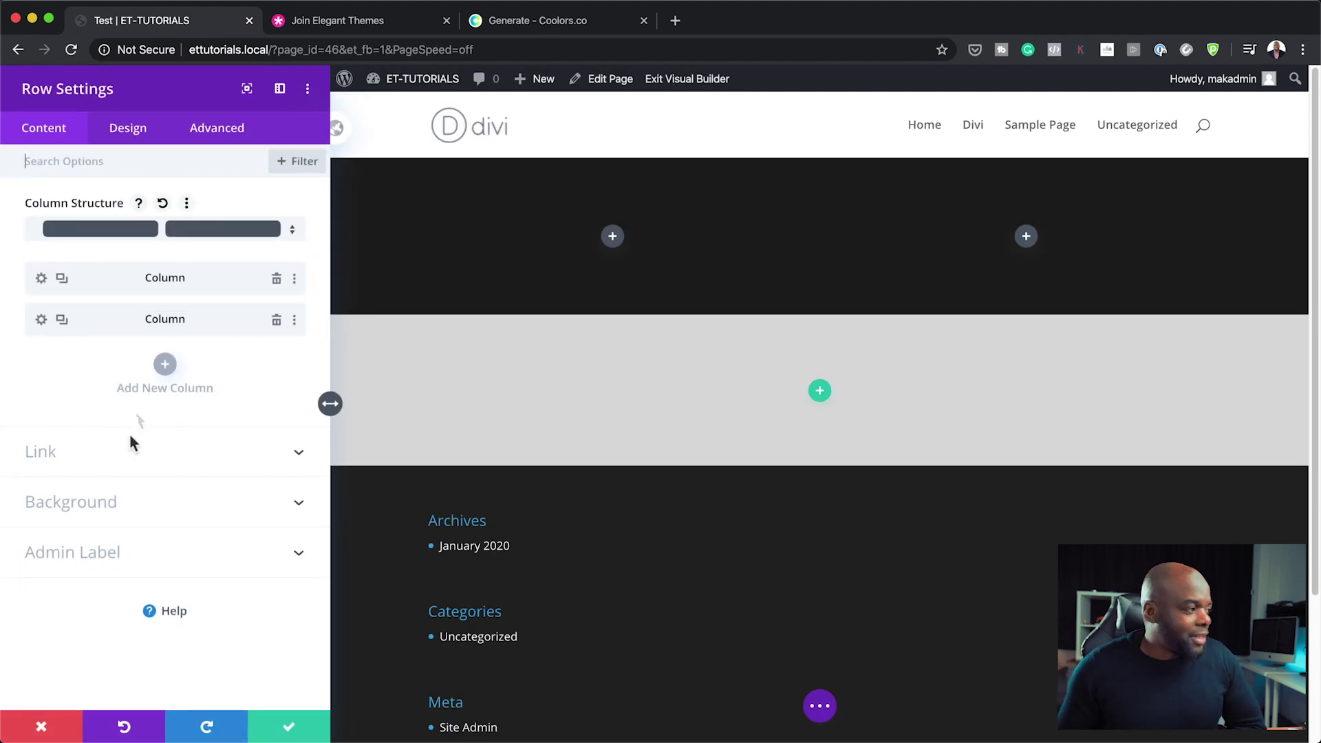
{"action": "left_click", "coordinate": [89, 506]}
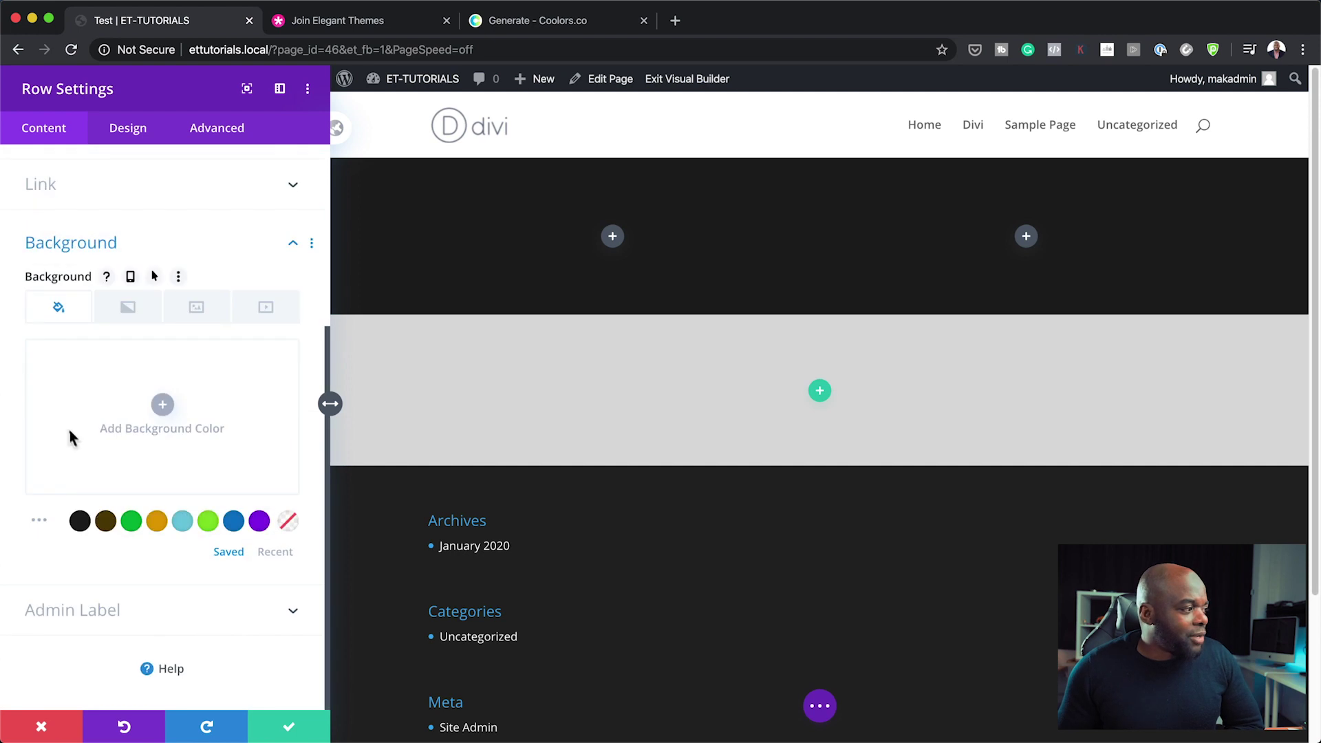
{"action": "left_click", "coordinate": [81, 525]}
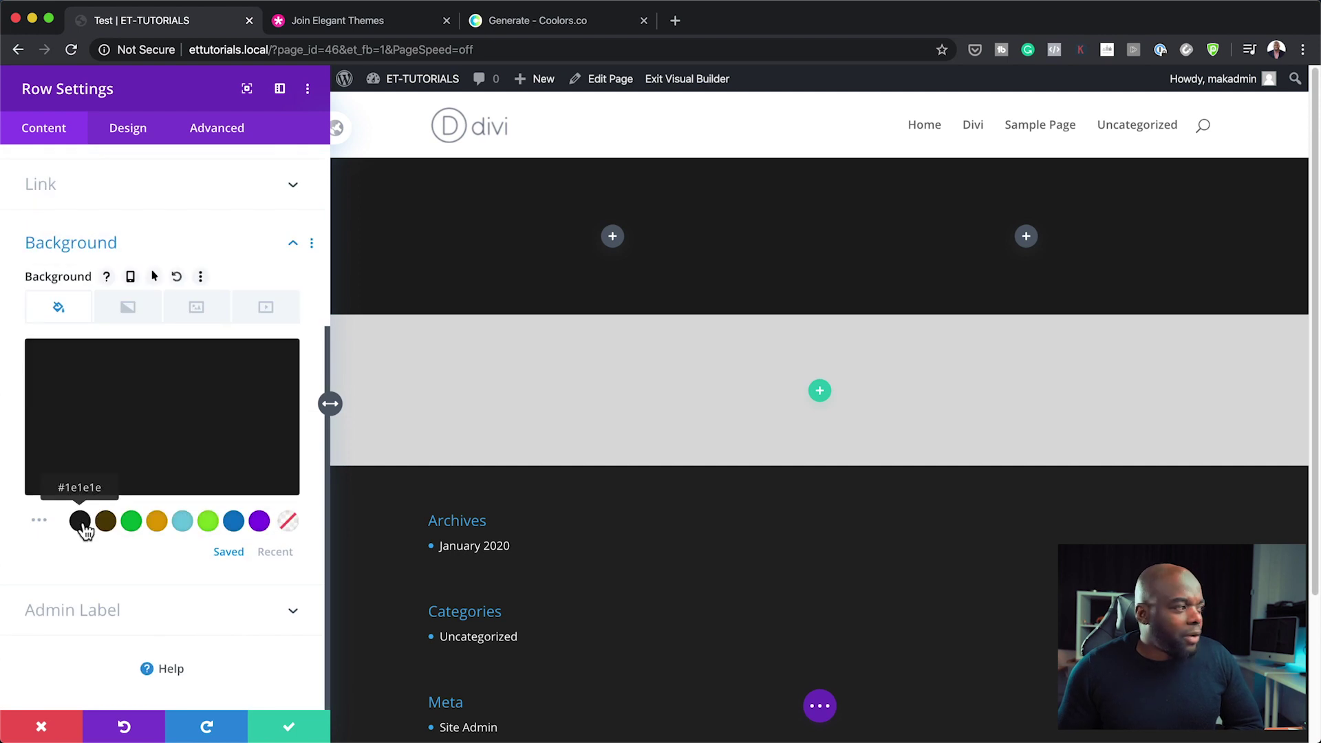
{"action": "left_click", "coordinate": [59, 443]}
{"action": "left_click_drag", "start_coordinate": [32, 475], "coordinate": [29, 465]}
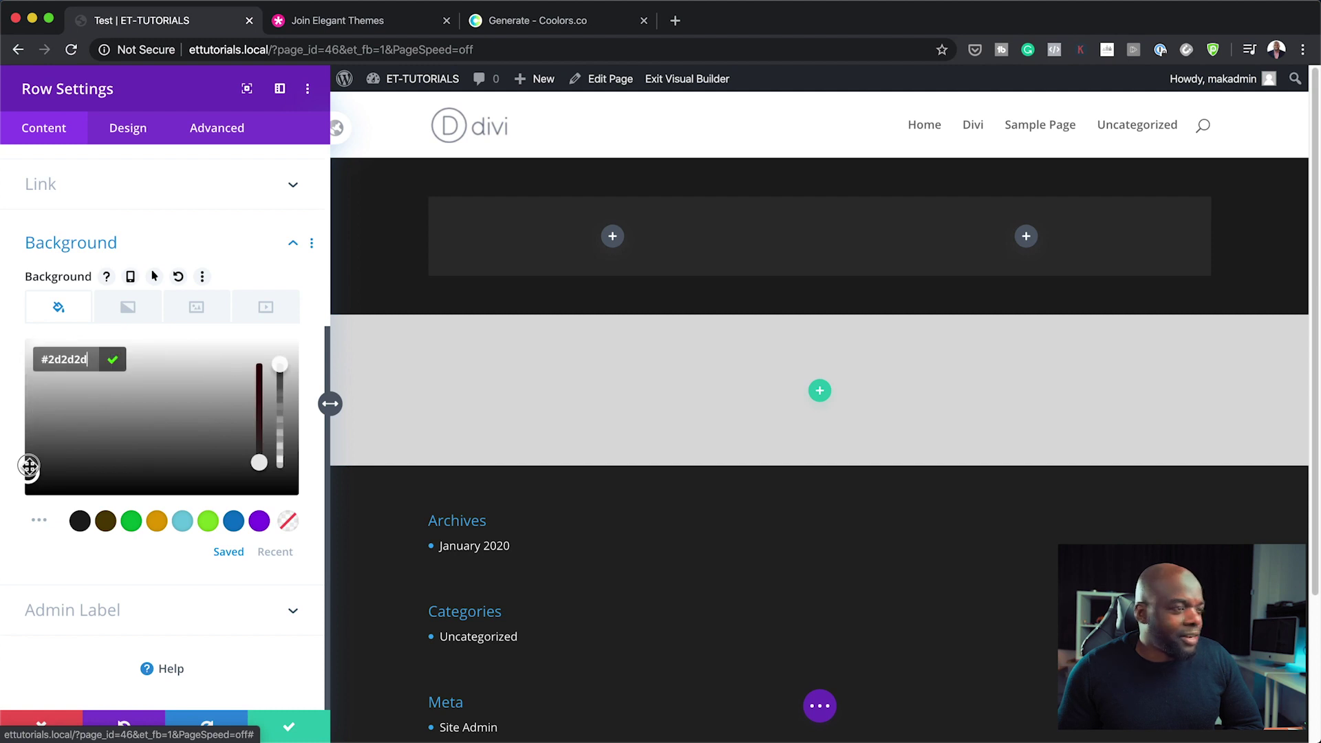
Set both the maximum width and the width of the two-column row to 100% in its sizing options.
{"action": "left_click", "coordinate": [144, 134]}
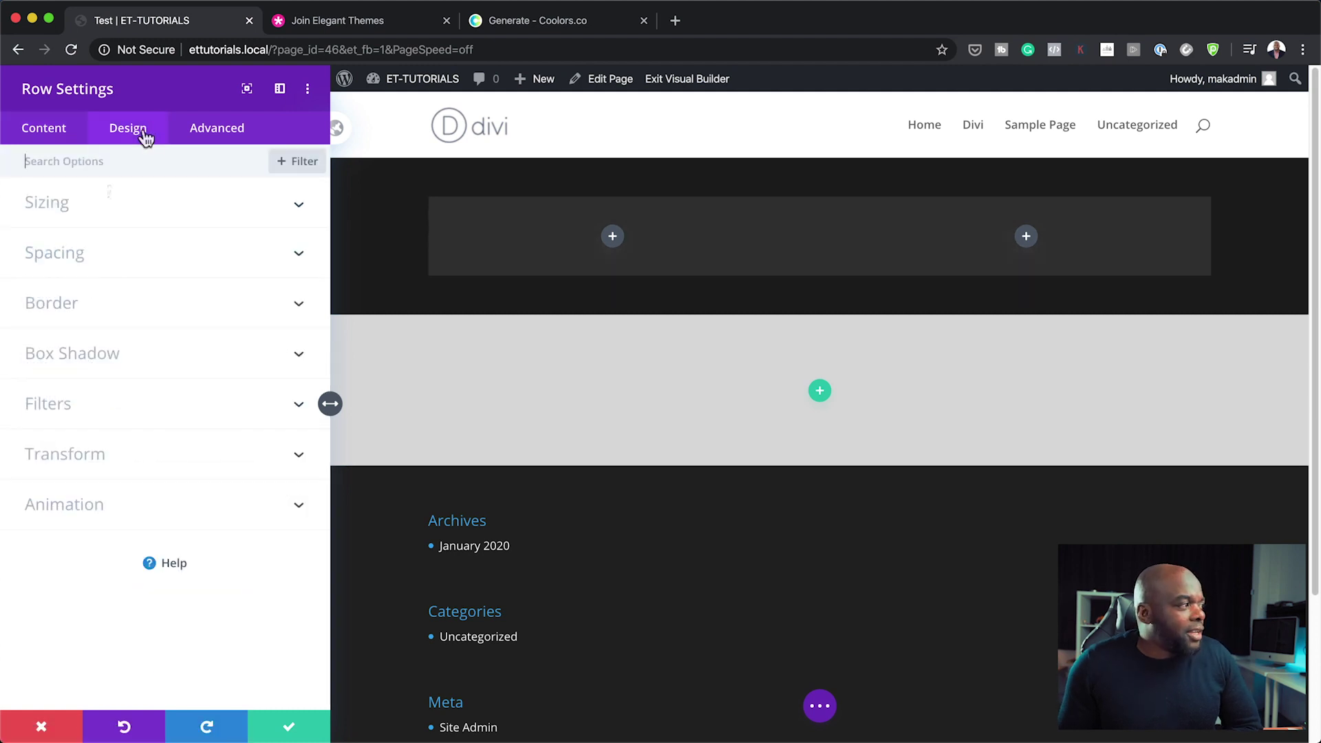
{"action": "left_click", "coordinate": [71, 215]}
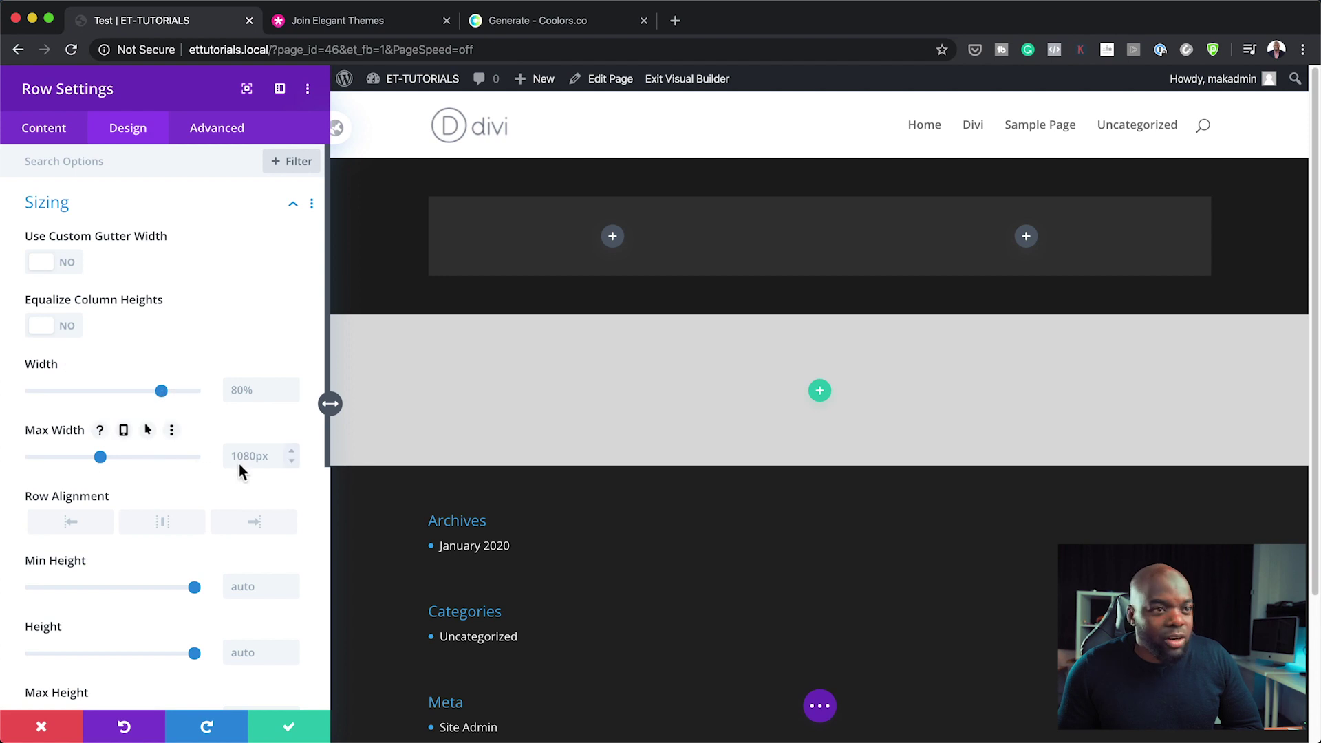
{"action": "left_click", "coordinate": [278, 463]}
{"action": "type", "text": "100%"}
{"action": "left_click", "coordinate": [258, 390]}
{"action": "type", "text": "100%"}
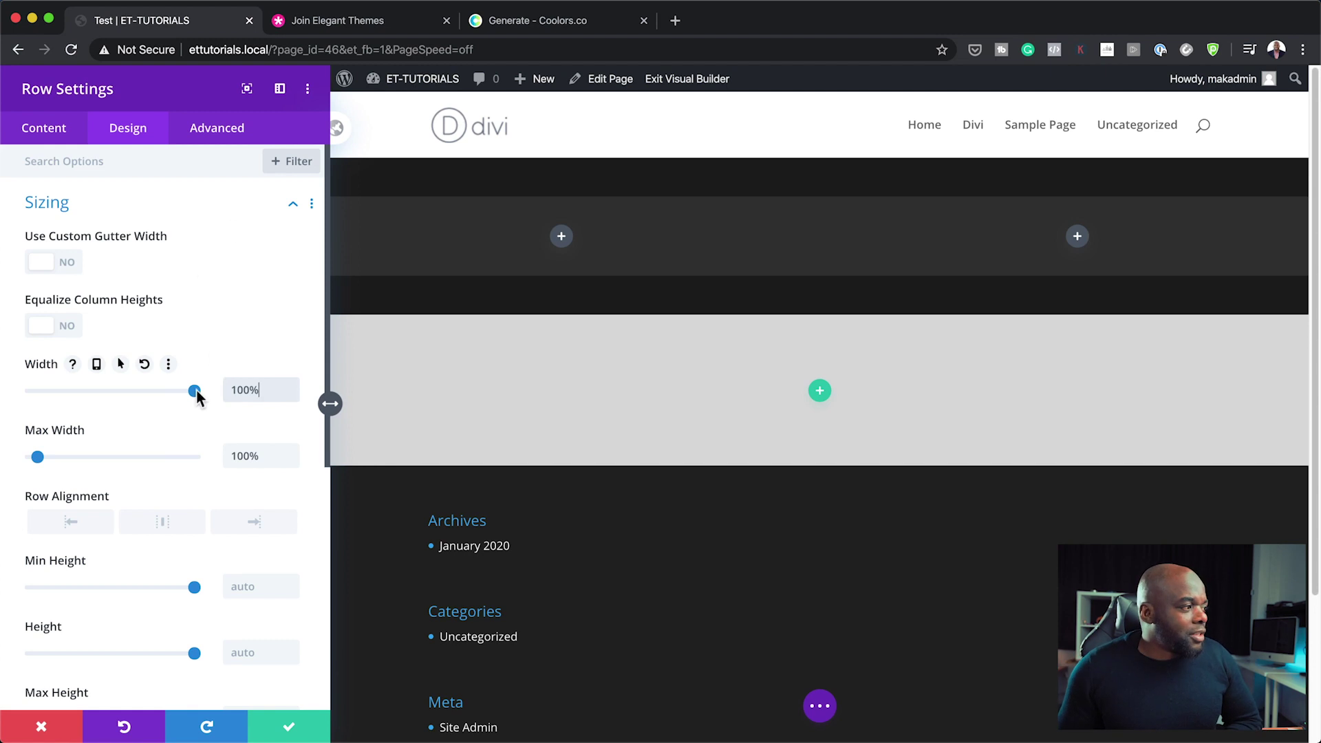
Reduce the two-column row's width to 90%, then set it to 70% and save the row settings.
{"action": "left_click_drag", "start_coordinate": [196, 392], "coordinate": [226, 390]}
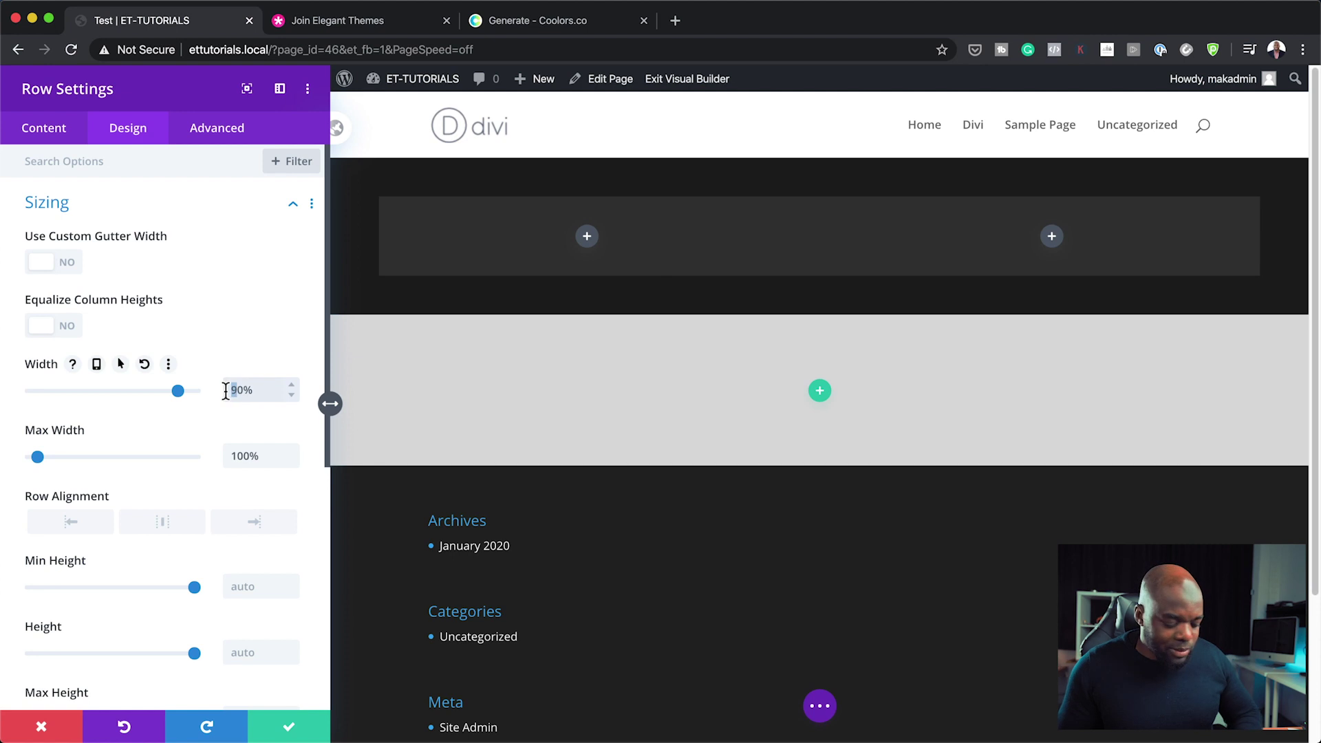
{"action": "type", "text": "7"}
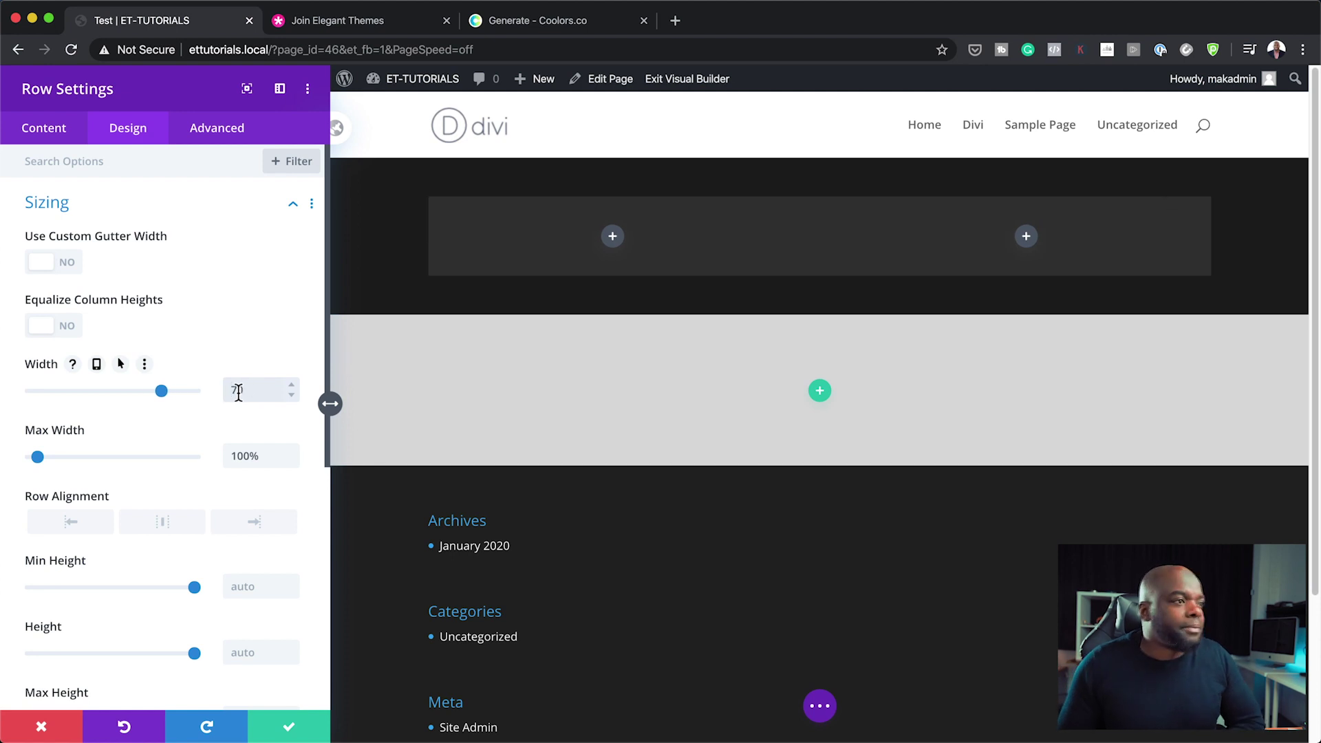
{"action": "type", "text": "0%"}
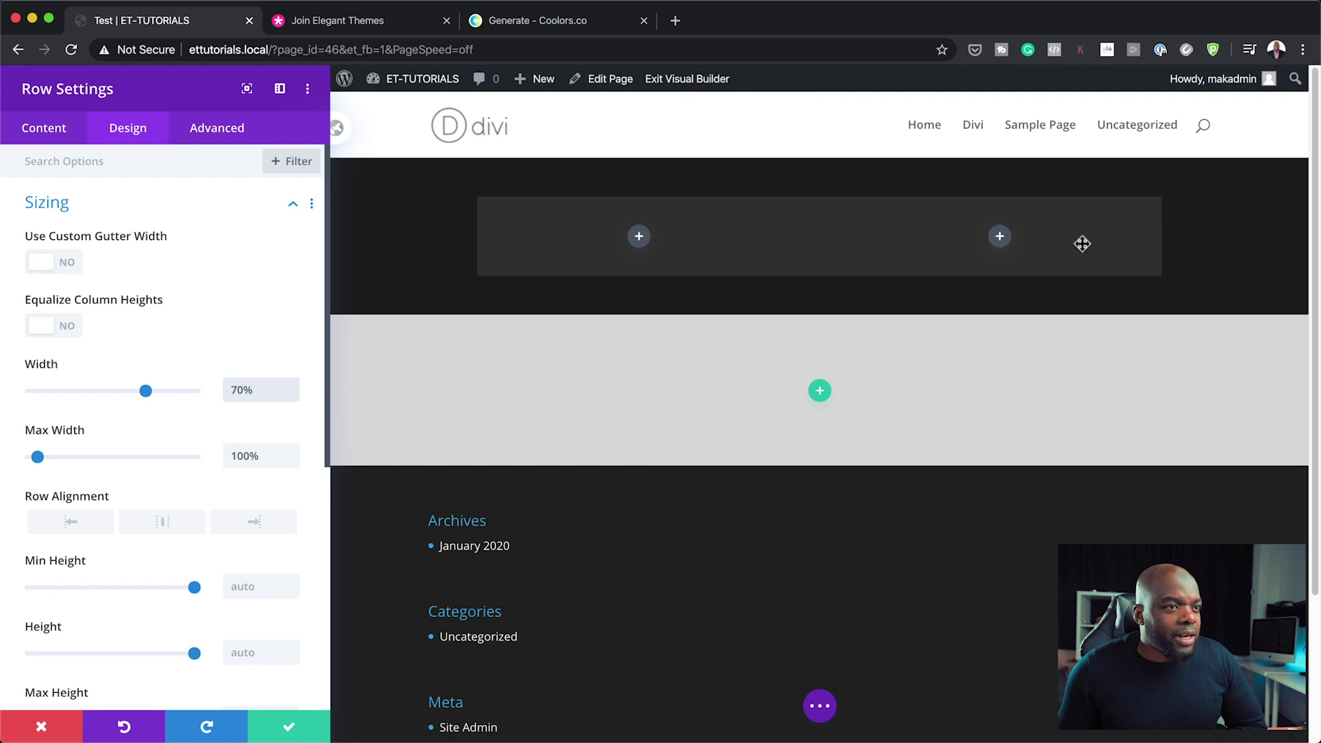
{"action": "left_click", "coordinate": [61, 144]}
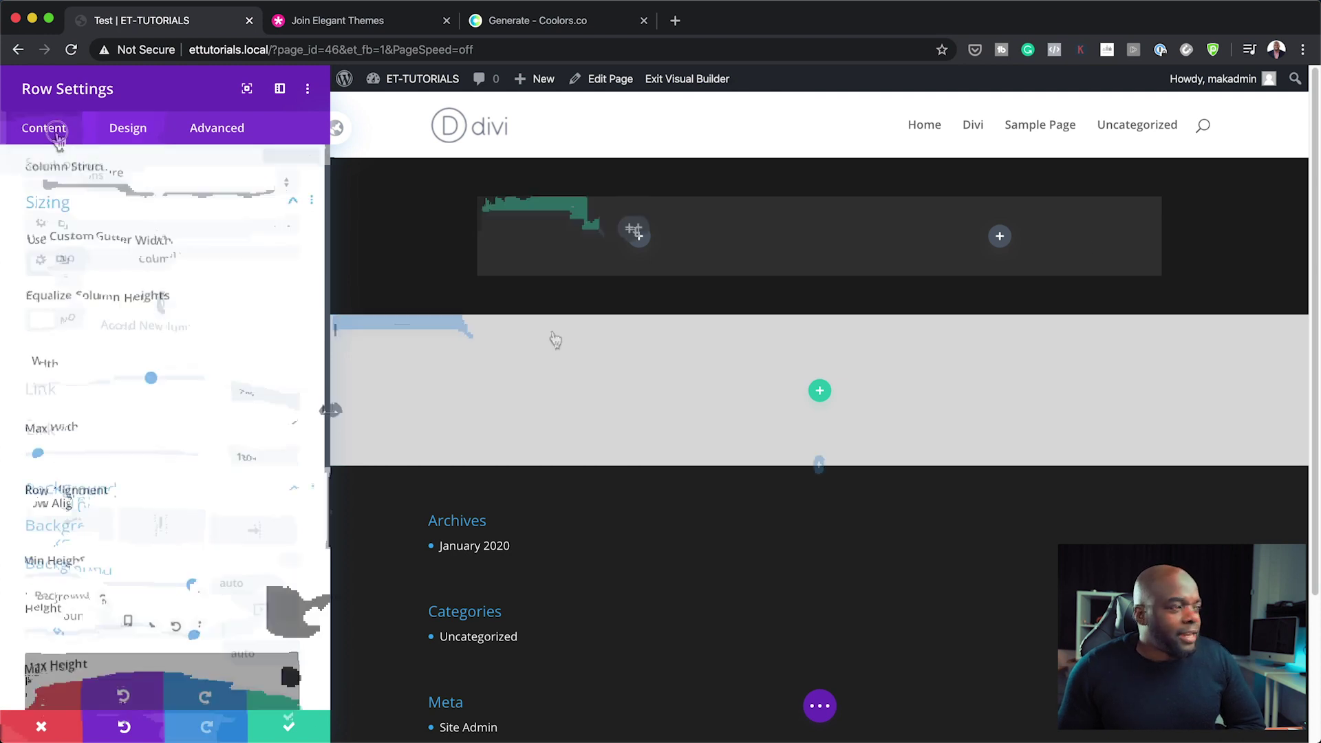
{"action": "left_click", "coordinate": [288, 727]}
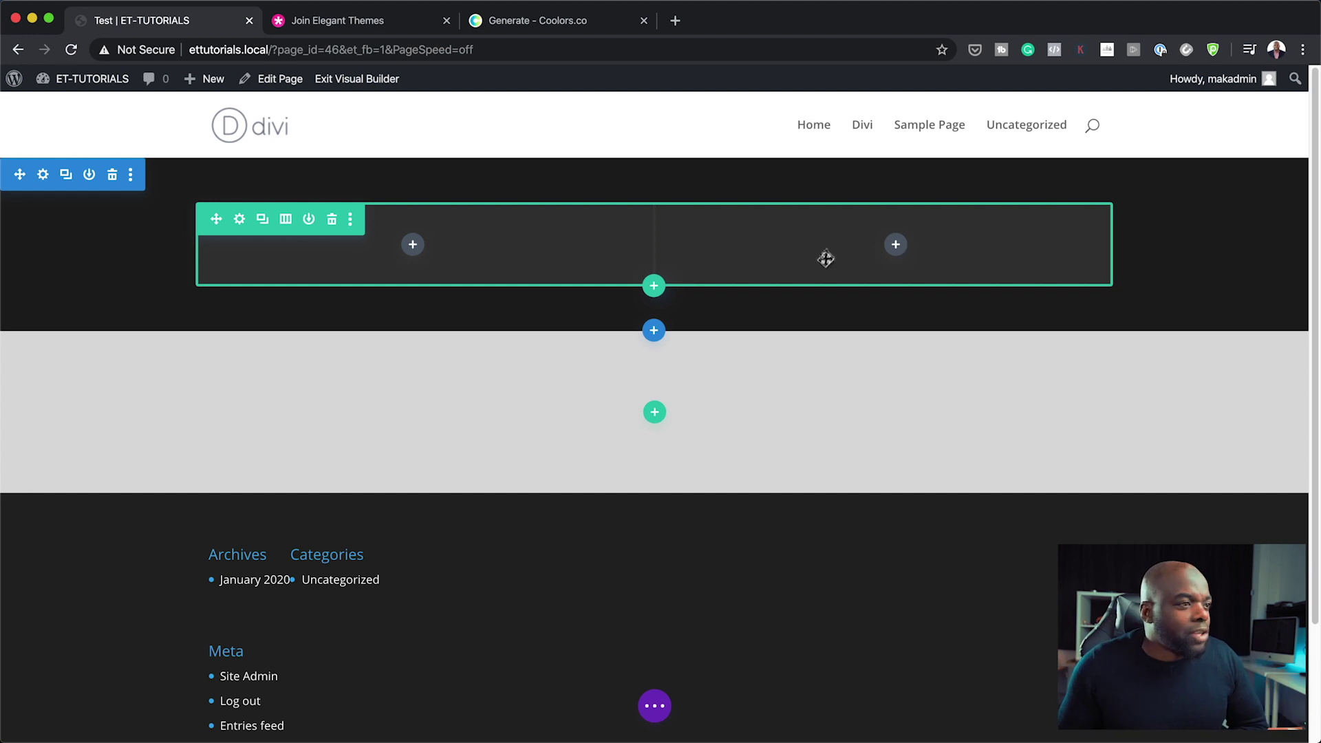
Insert a Text module in the second column of the dark section's row.
{"action": "left_click", "coordinate": [895, 245]}
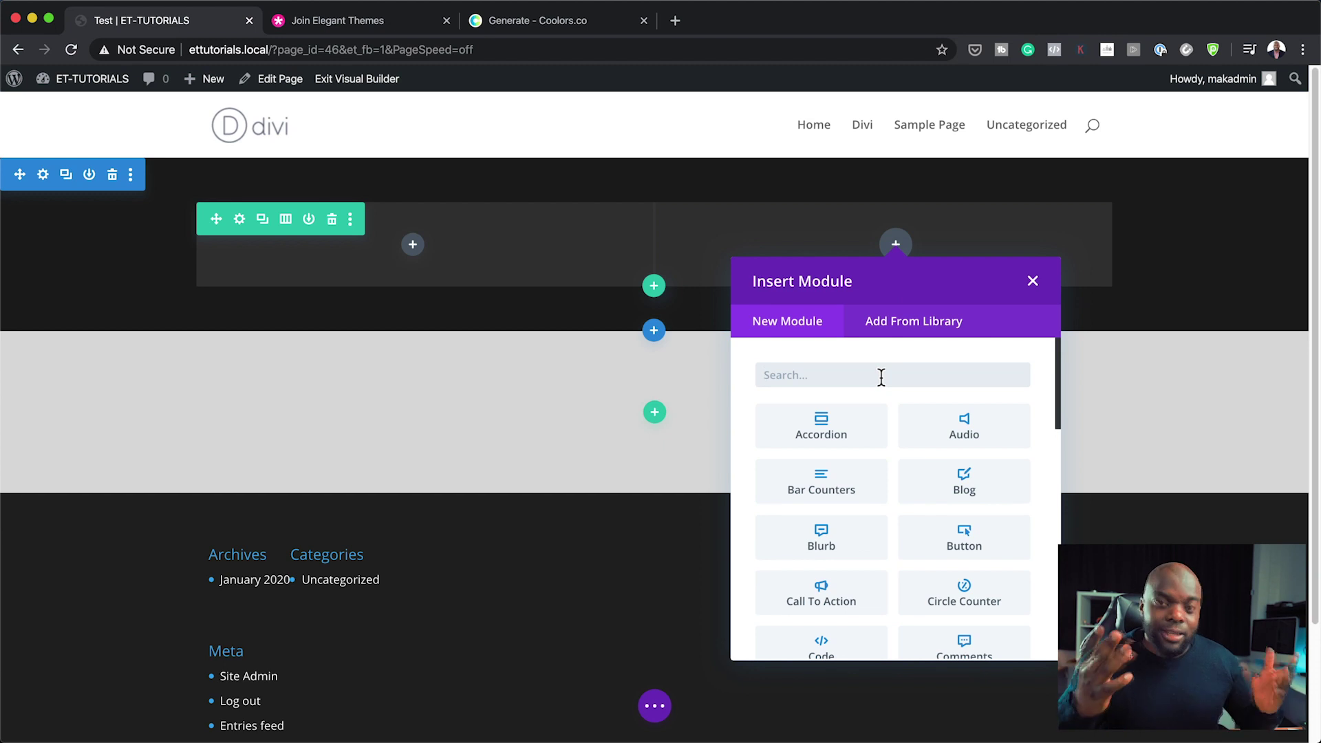
{"action": "type", "text": "text"}
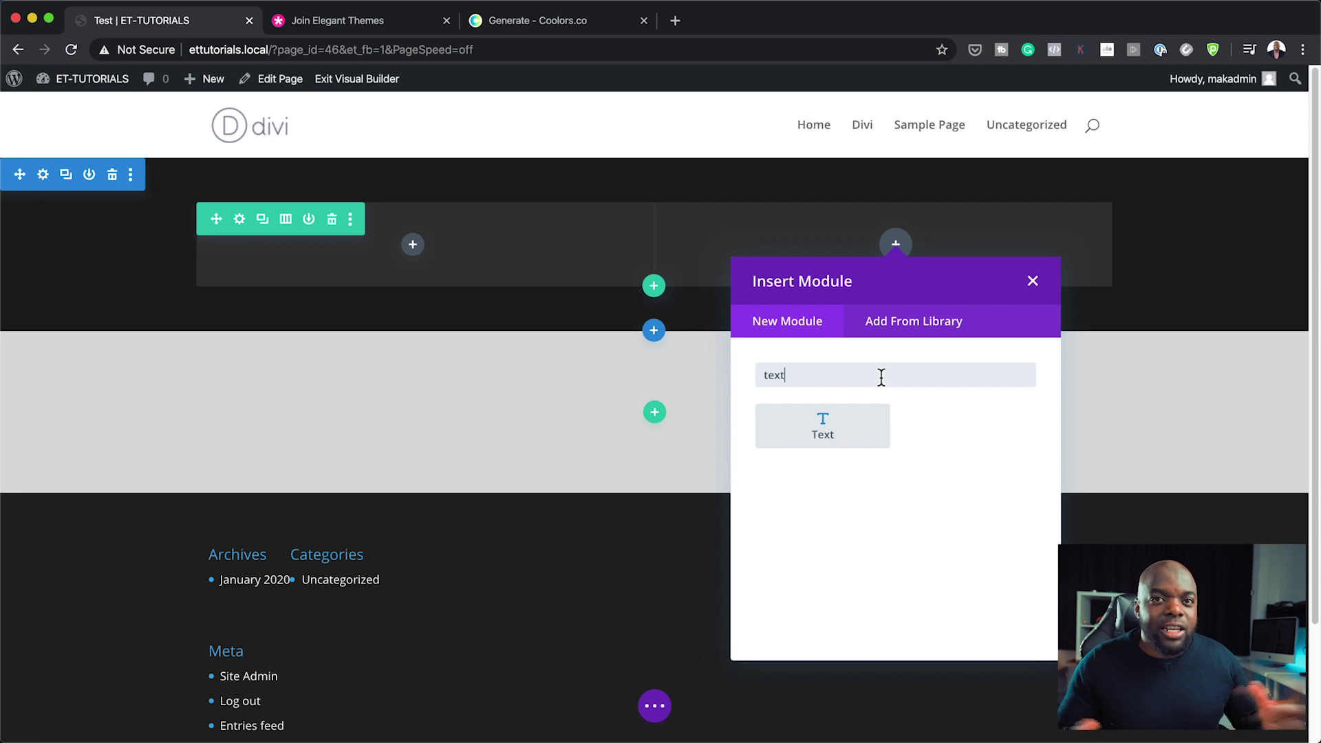
{"action": "left_click", "coordinate": [839, 424]}
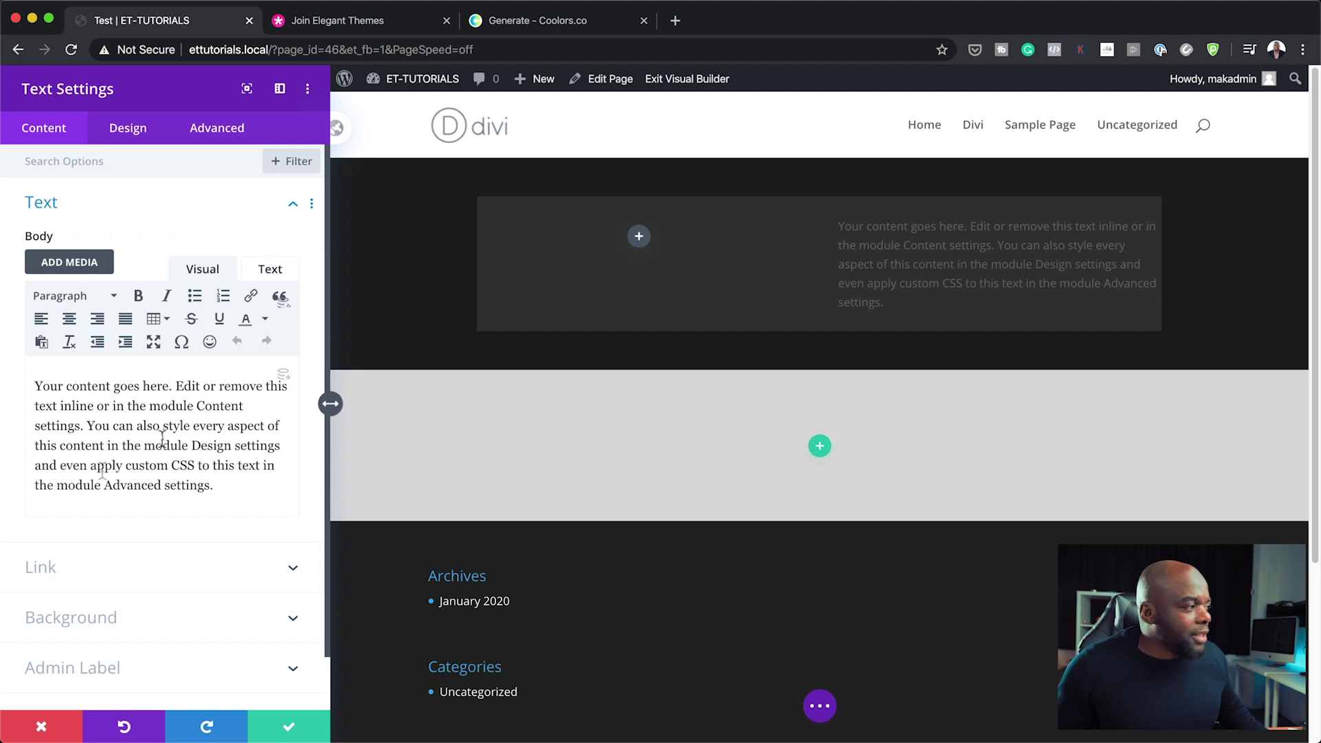
Replace the Text module's placeholder content with "Header One" and format it as Heading 1.
{"action": "left_click_drag", "start_coordinate": [174, 387], "coordinate": [249, 499]}
{"action": "key", "text": "BackSpace"}
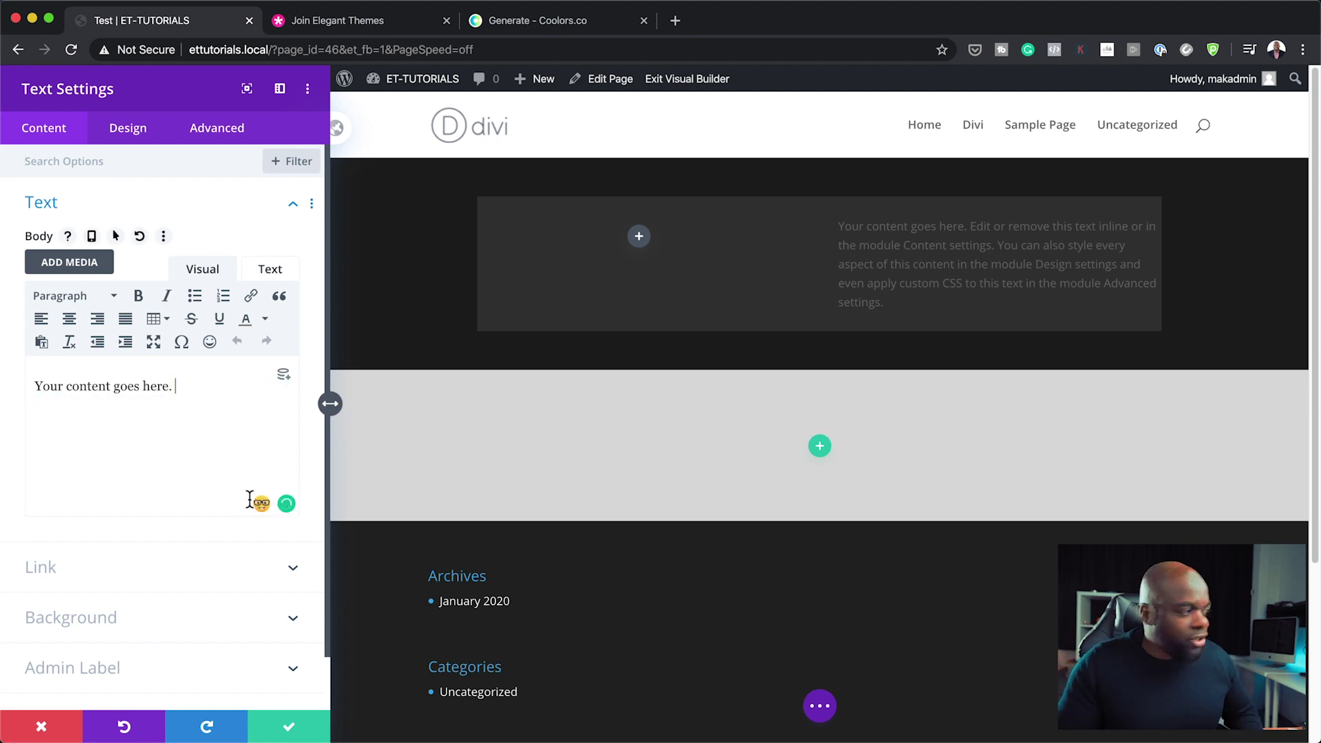
{"action": "left_click_drag", "start_coordinate": [183, 392], "coordinate": [15, 383]}
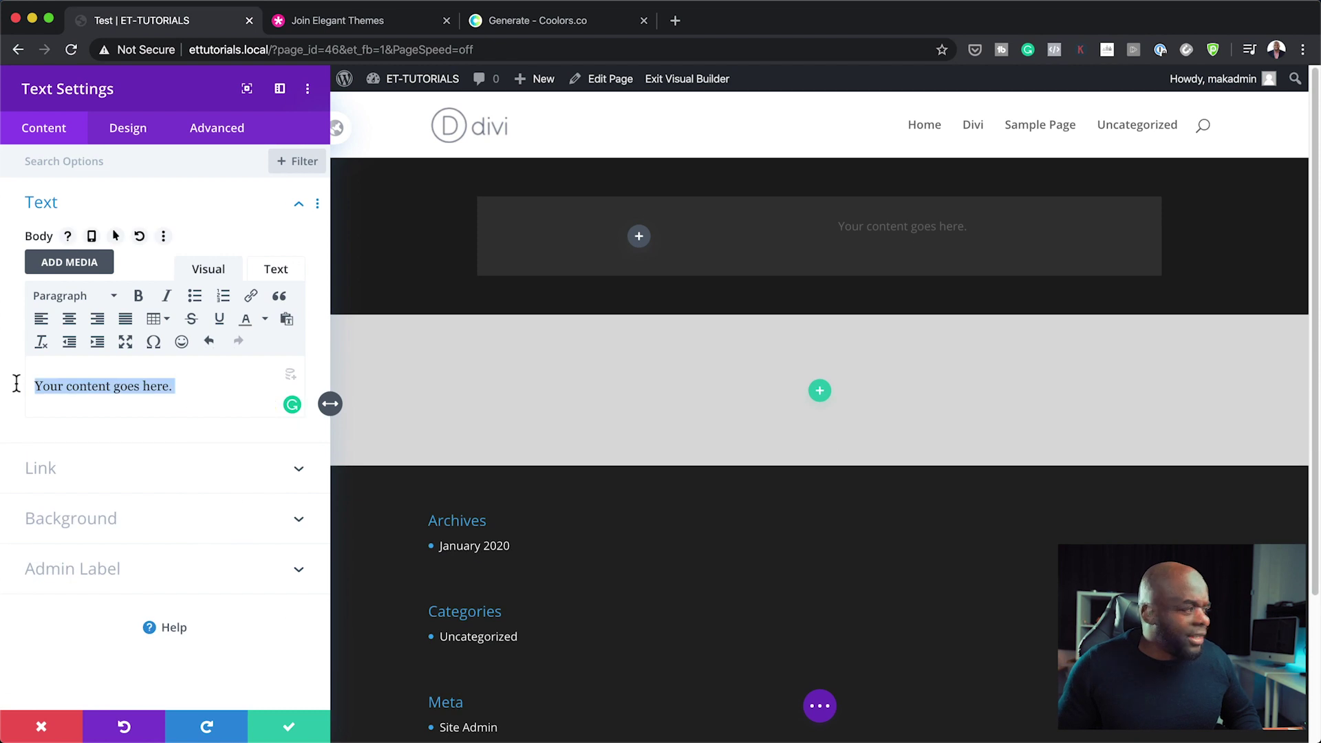
{"action": "type", "text": "Hea"}
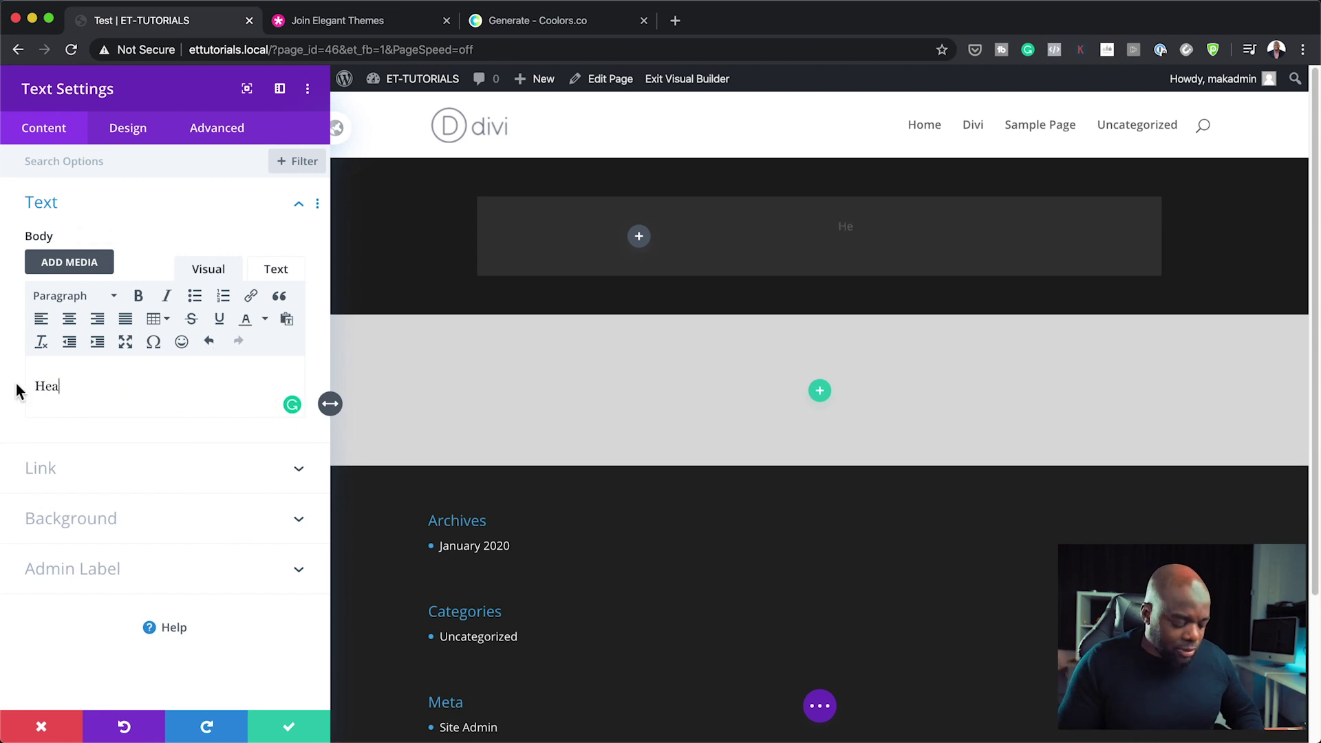
{"action": "type", "text": "der One"}
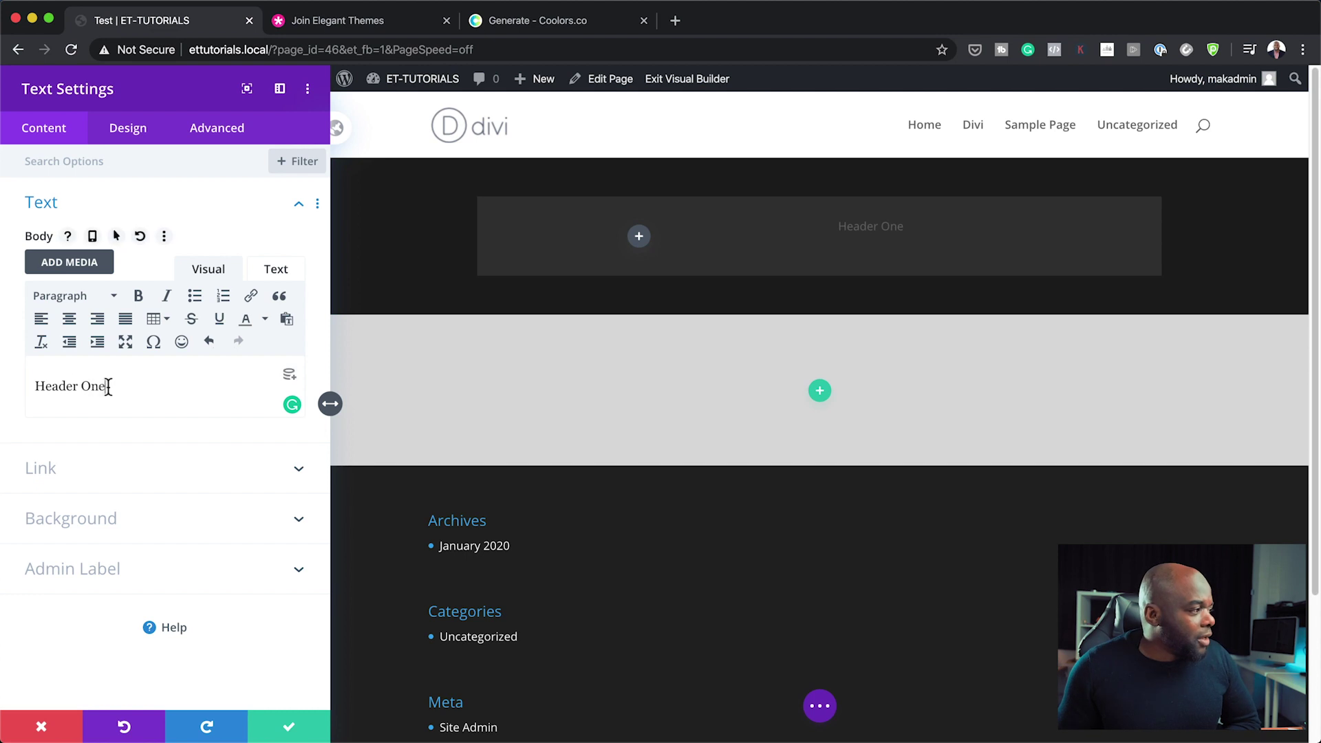
{"action": "left_click_drag", "start_coordinate": [108, 387], "coordinate": [38, 387]}
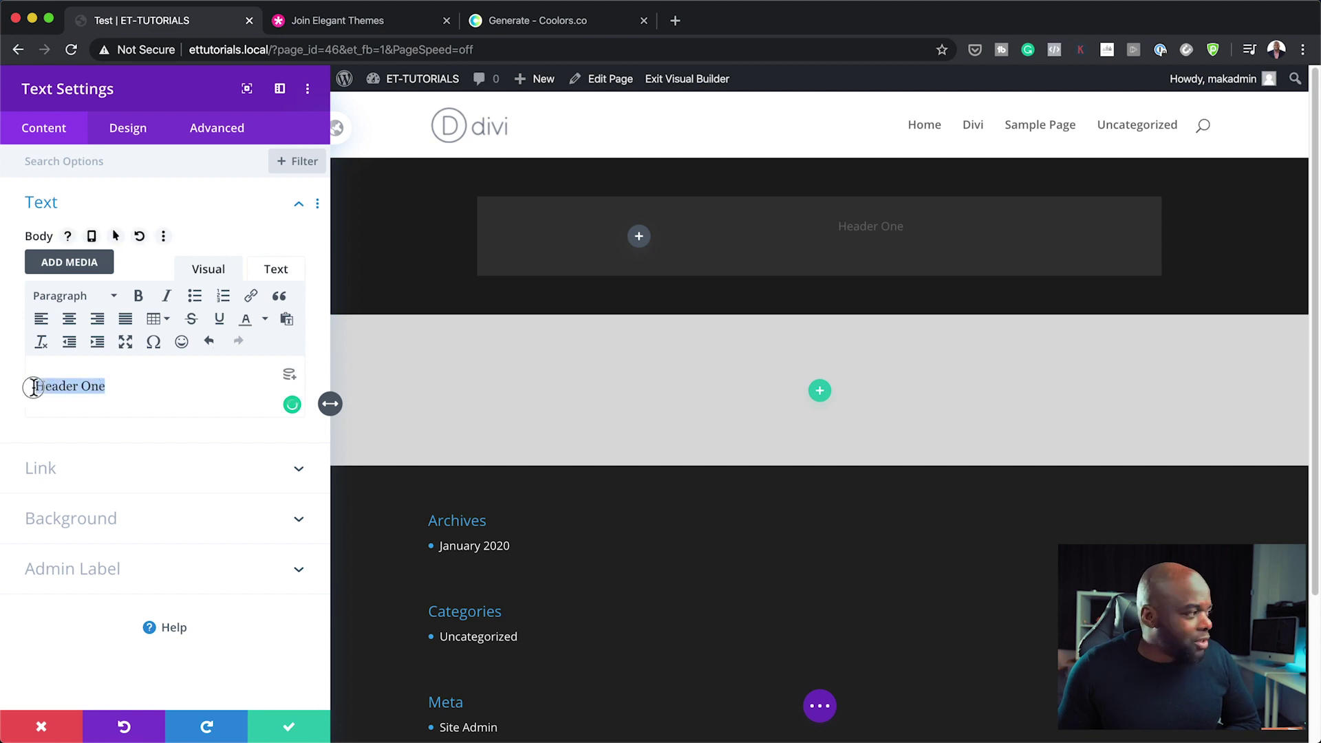
{"action": "left_click", "coordinate": [73, 295]}
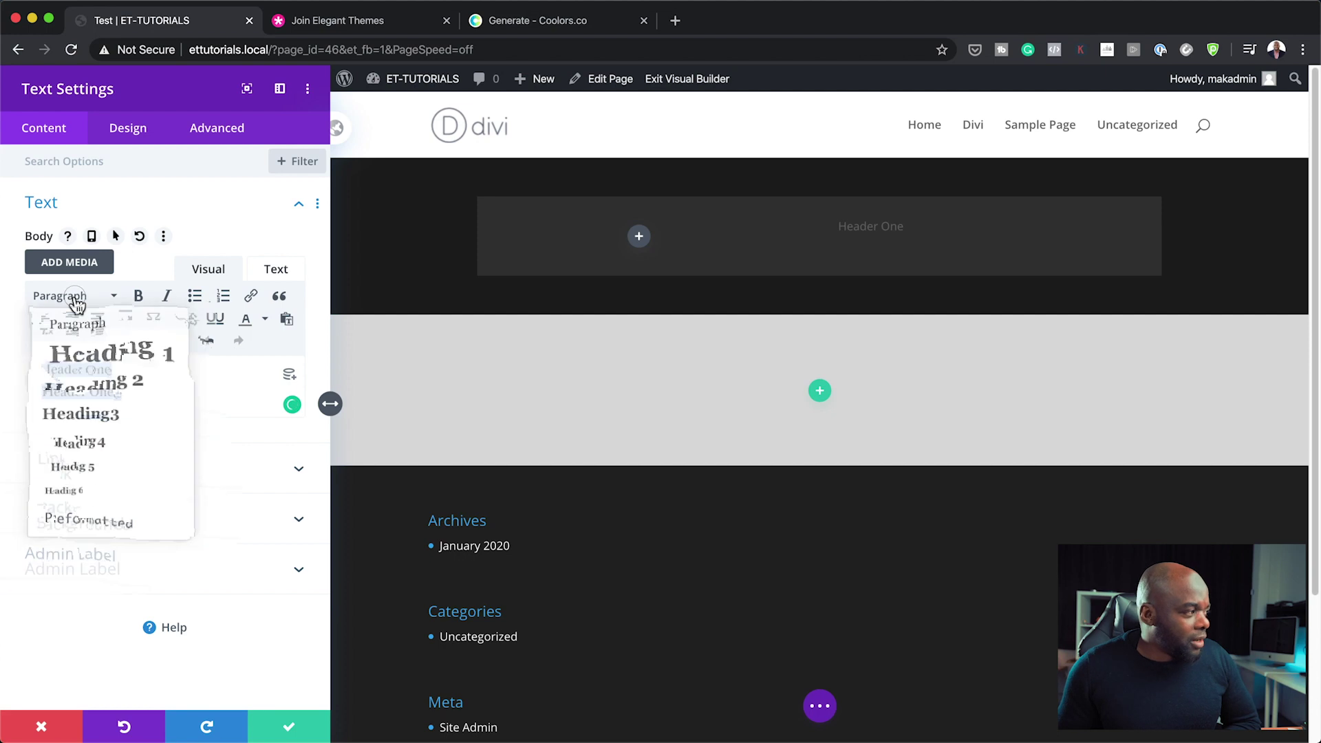
{"action": "left_click", "coordinate": [91, 370]}
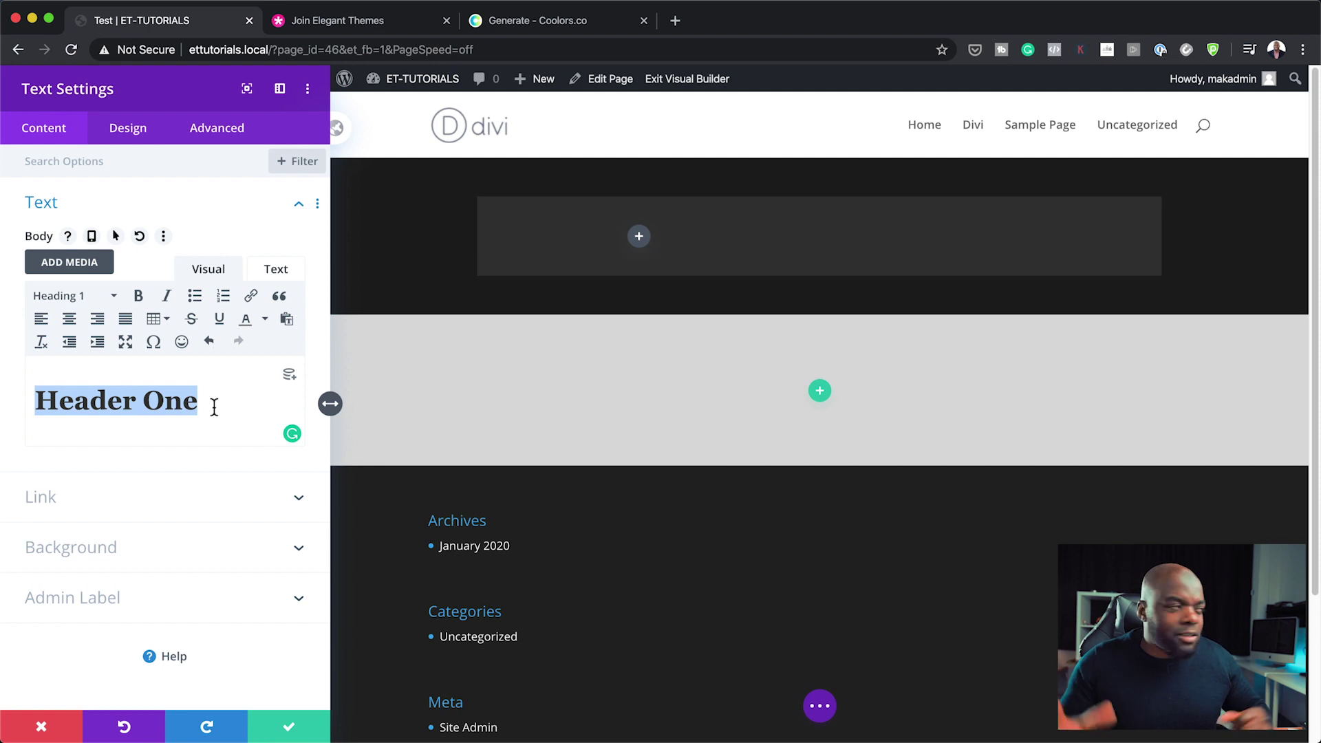
Set the H1 heading text color to the light blue palette color, after trying the lime, brown and #00af34 green ones.
{"action": "left_click", "coordinate": [135, 138]}
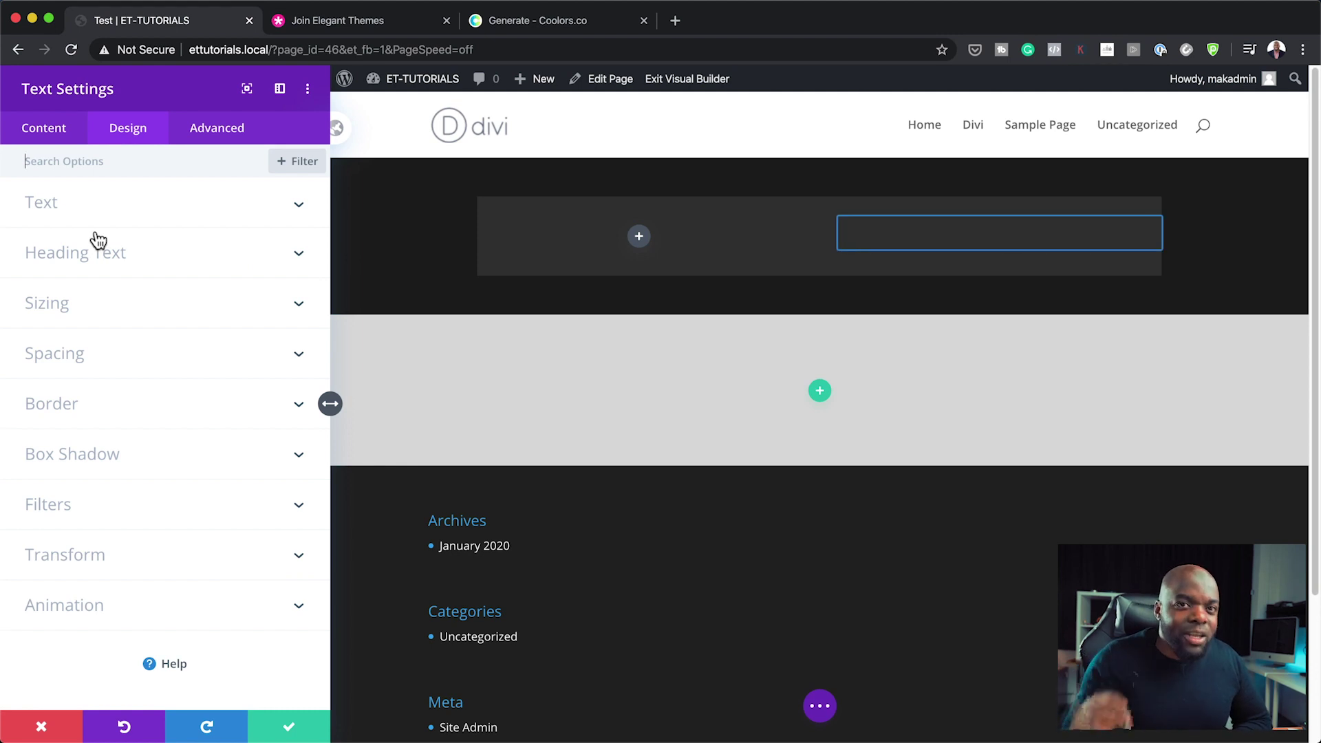
{"action": "left_click", "coordinate": [136, 255]}
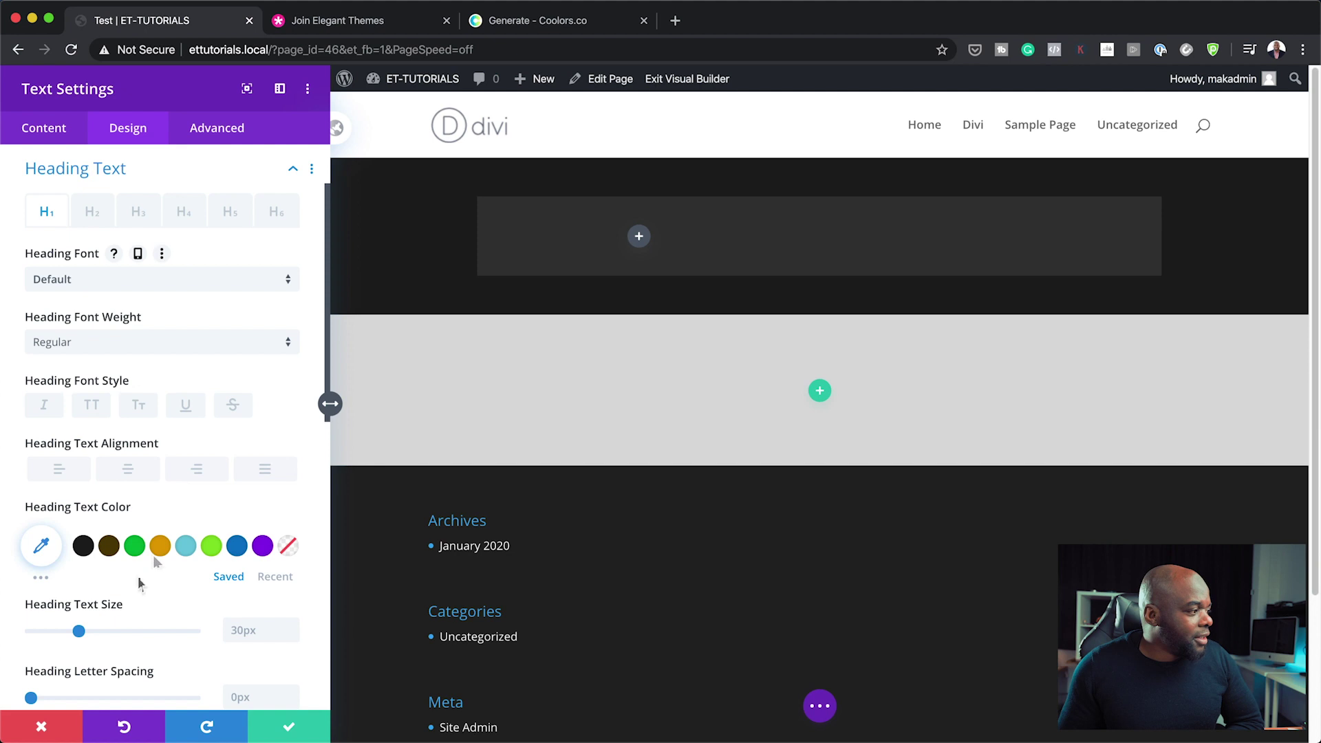
{"action": "left_click", "coordinate": [212, 551]}
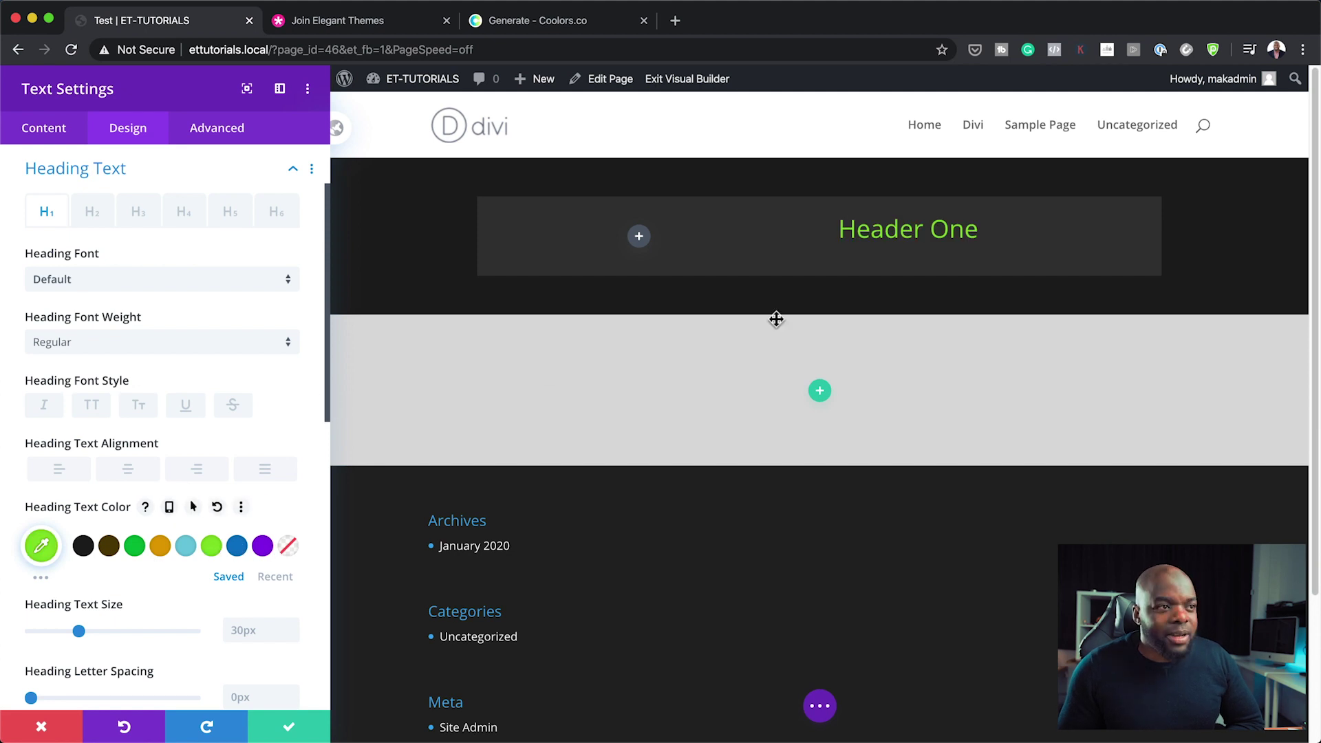
{"action": "left_click", "coordinate": [110, 547]}
{"action": "left_click", "coordinate": [136, 547]}
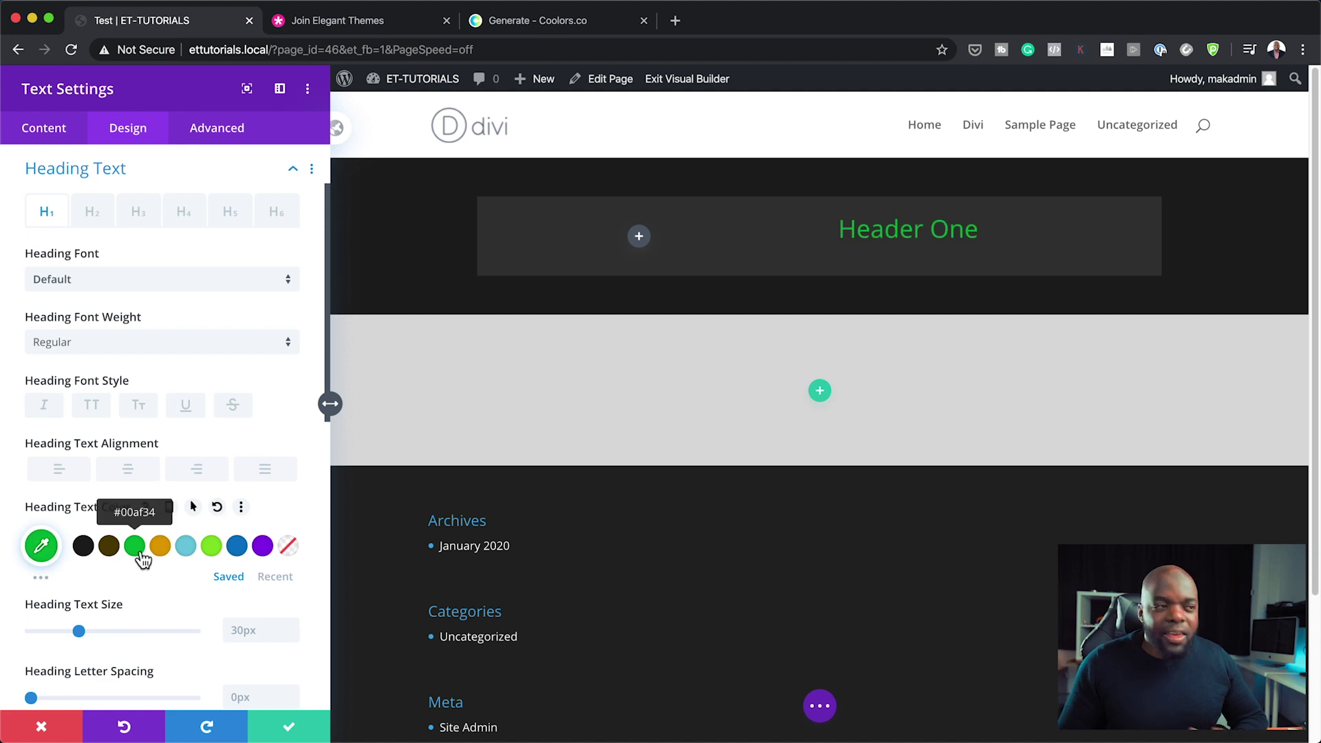
{"action": "left_click", "coordinate": [187, 549]}
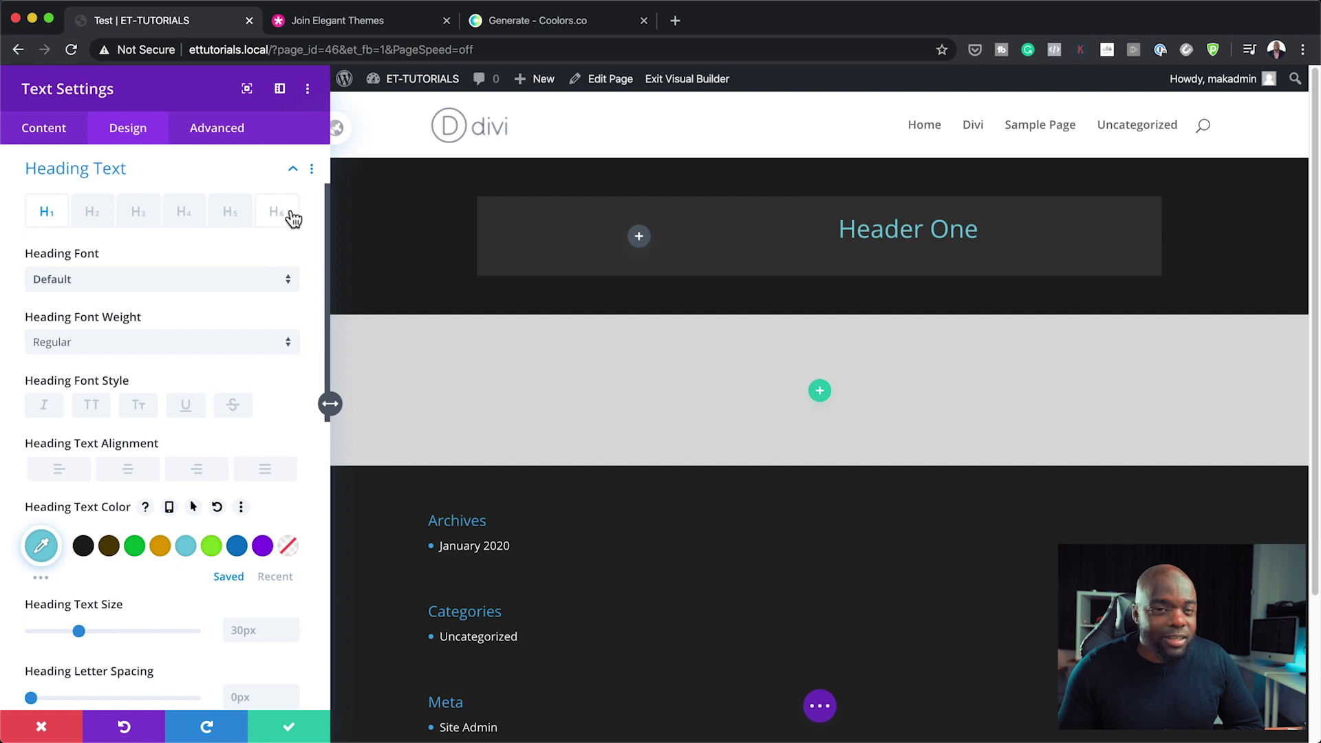
Set the H1 heading font to Allura in Bold weight, and try the uppercase style before turning it off again.
{"action": "left_click", "coordinate": [117, 280]}
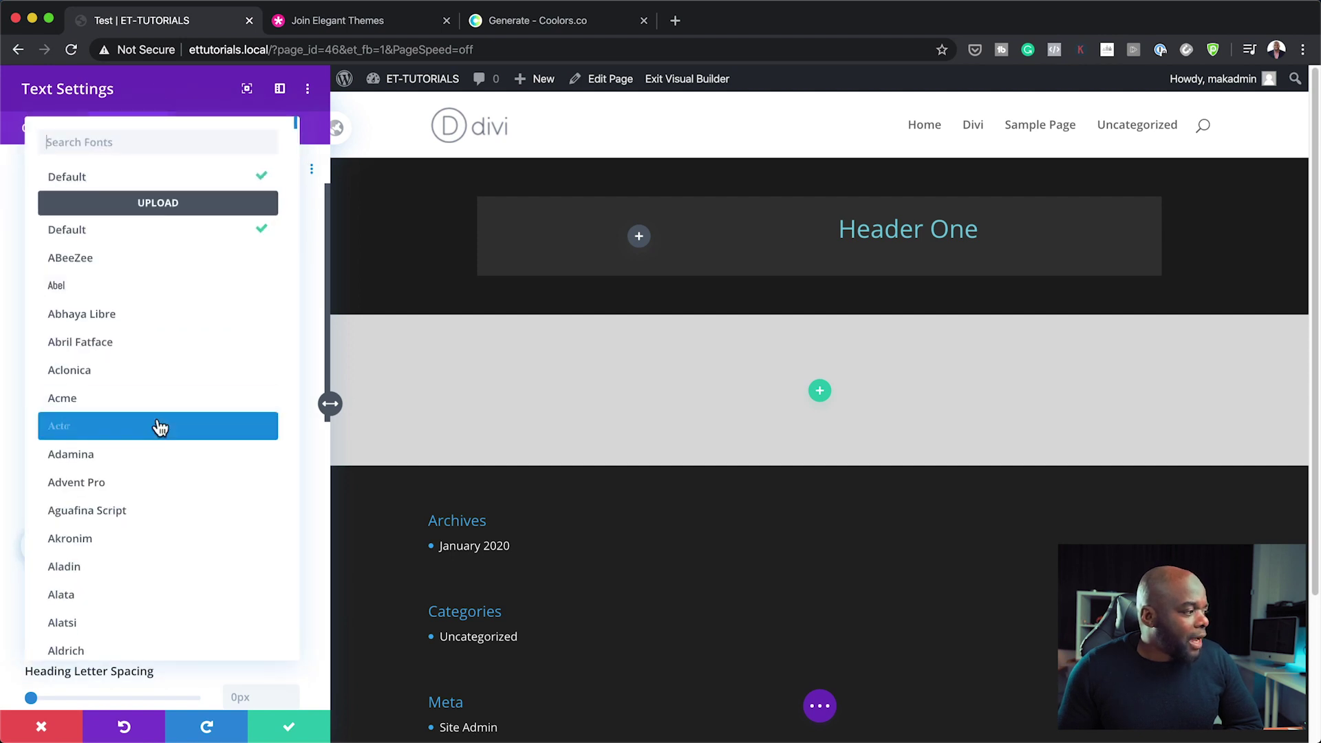
{"action": "scroll", "coordinate": [195, 569], "scroll_direction": "down", "scroll_amount": 5}
{"action": "left_click", "coordinate": [178, 571]}
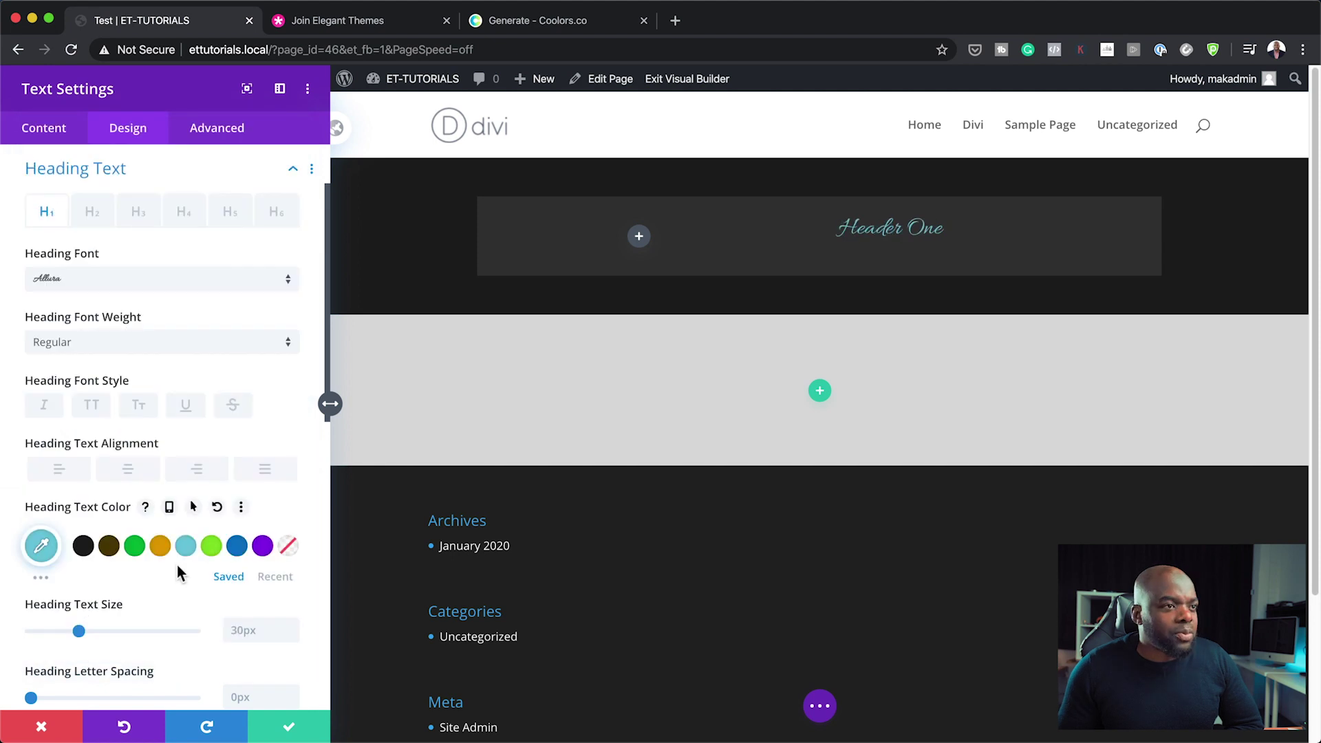
{"action": "left_click", "coordinate": [88, 342]}
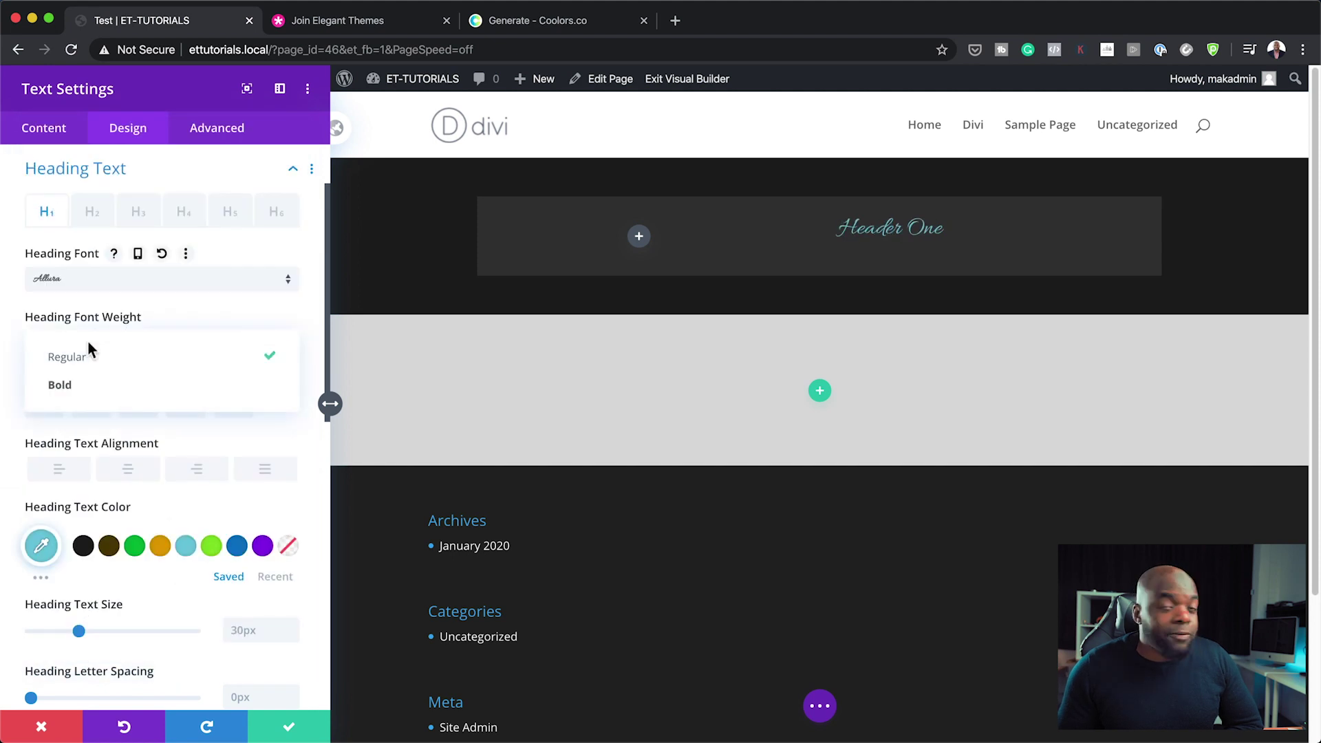
{"action": "left_click", "coordinate": [92, 386]}
{"action": "left_click", "coordinate": [94, 408]}
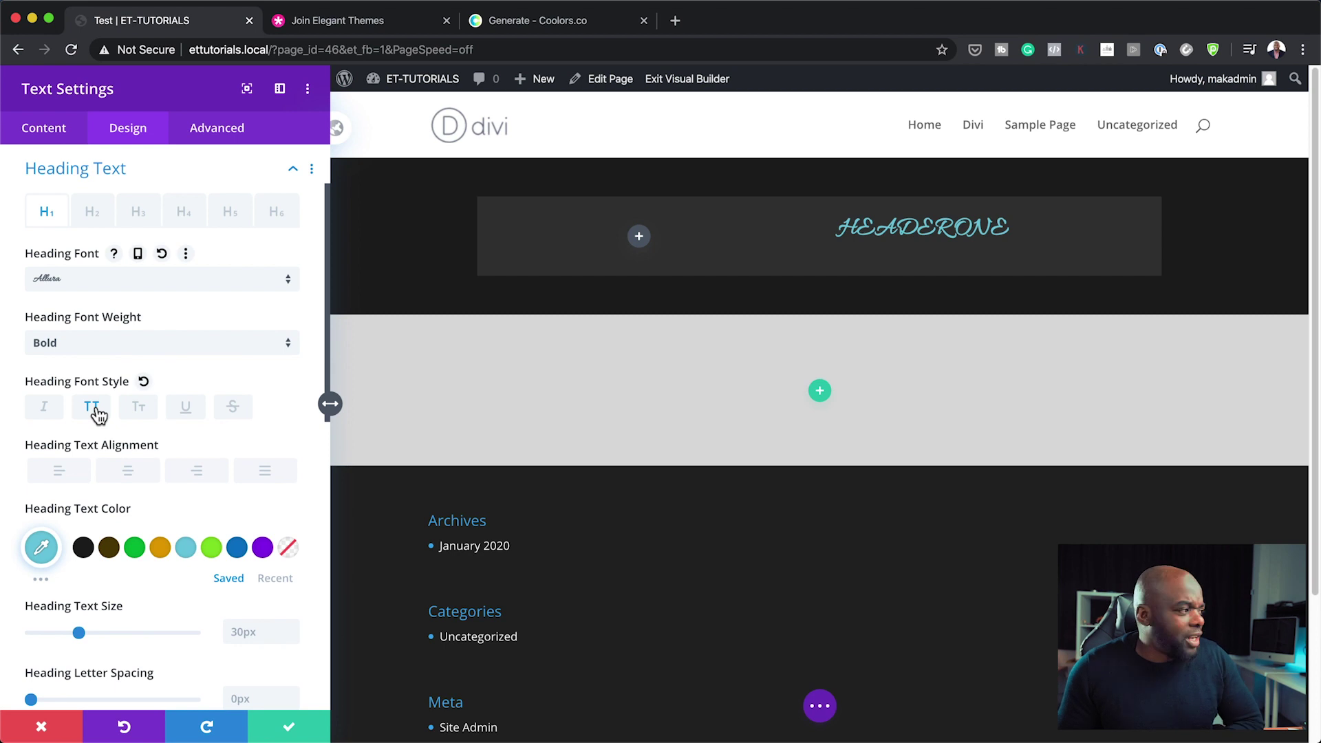
{"action": "left_click", "coordinate": [96, 411]}
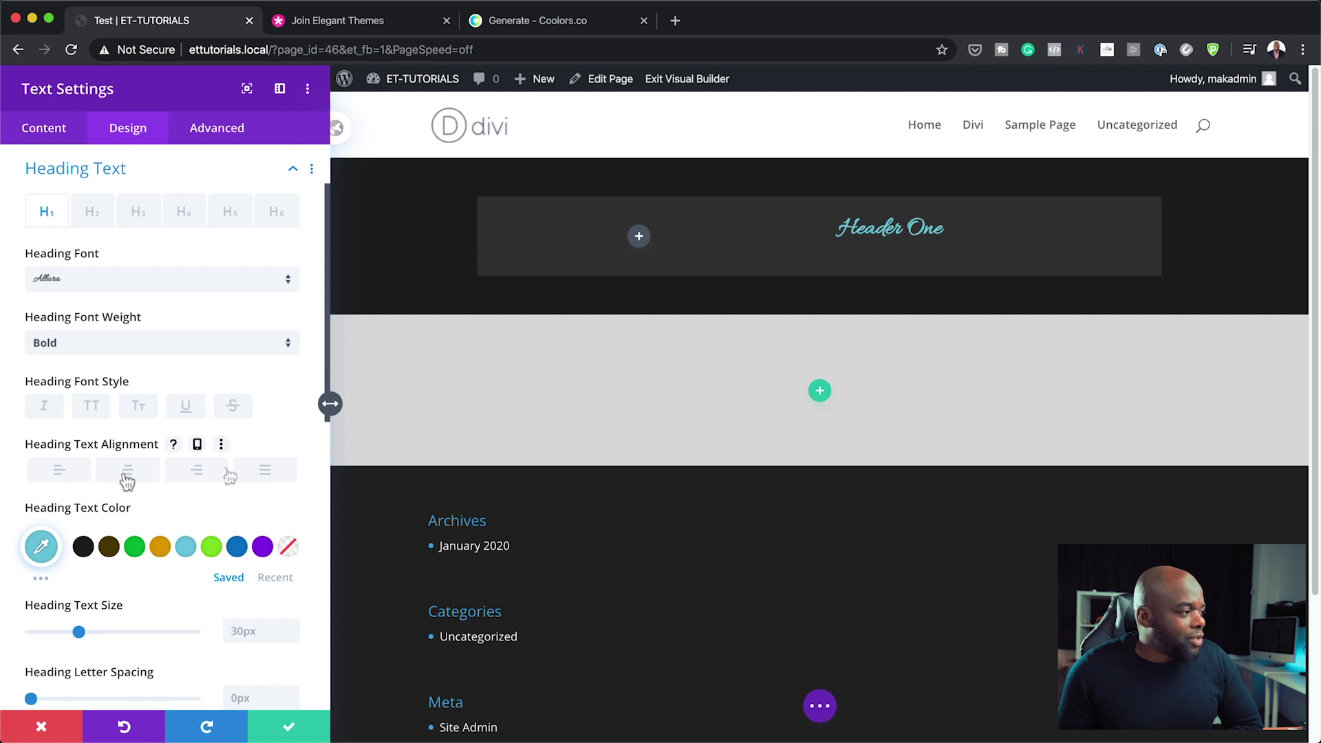
Increase the H1 heading text size to 66px.
{"action": "scroll", "coordinate": [190, 612], "scroll_direction": "down", "scroll_amount": 1}
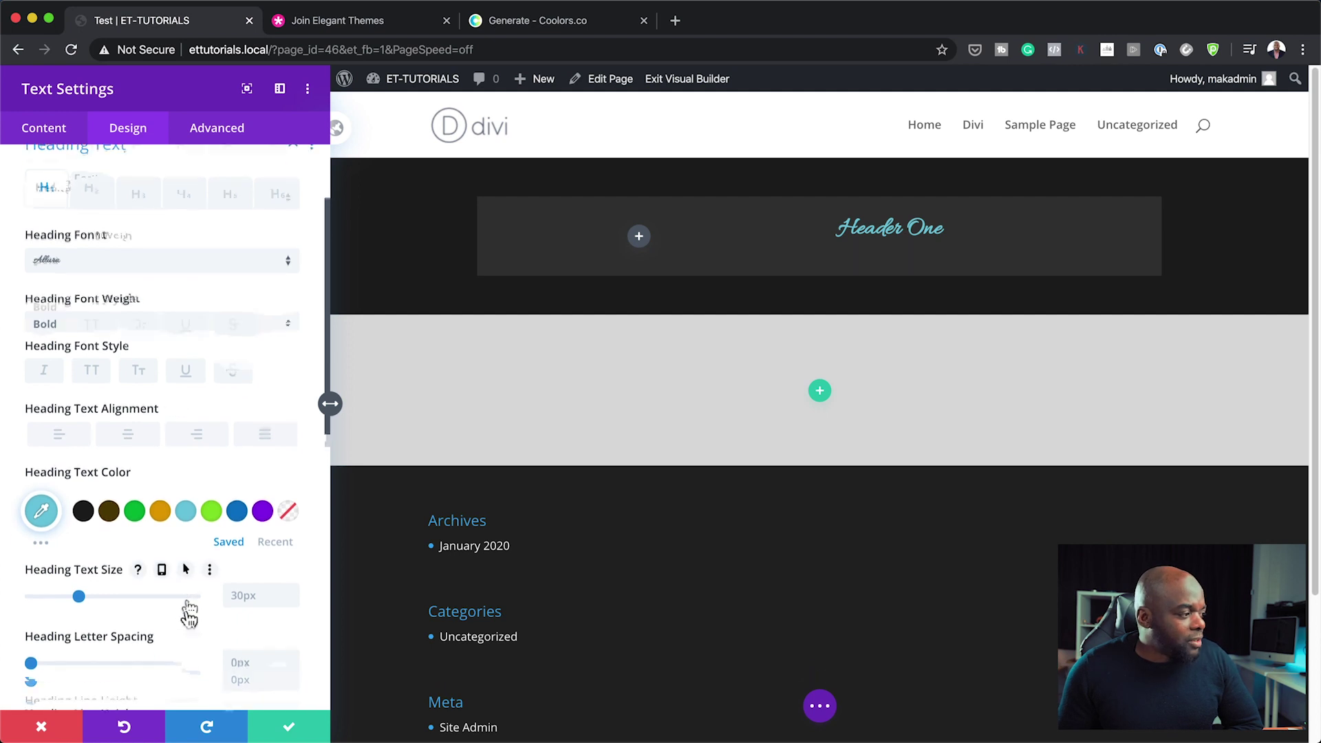
{"action": "scroll", "coordinate": [189, 613], "scroll_direction": "down", "scroll_amount": 3}
{"action": "left_click_drag", "start_coordinate": [77, 450], "coordinate": [140, 459]}
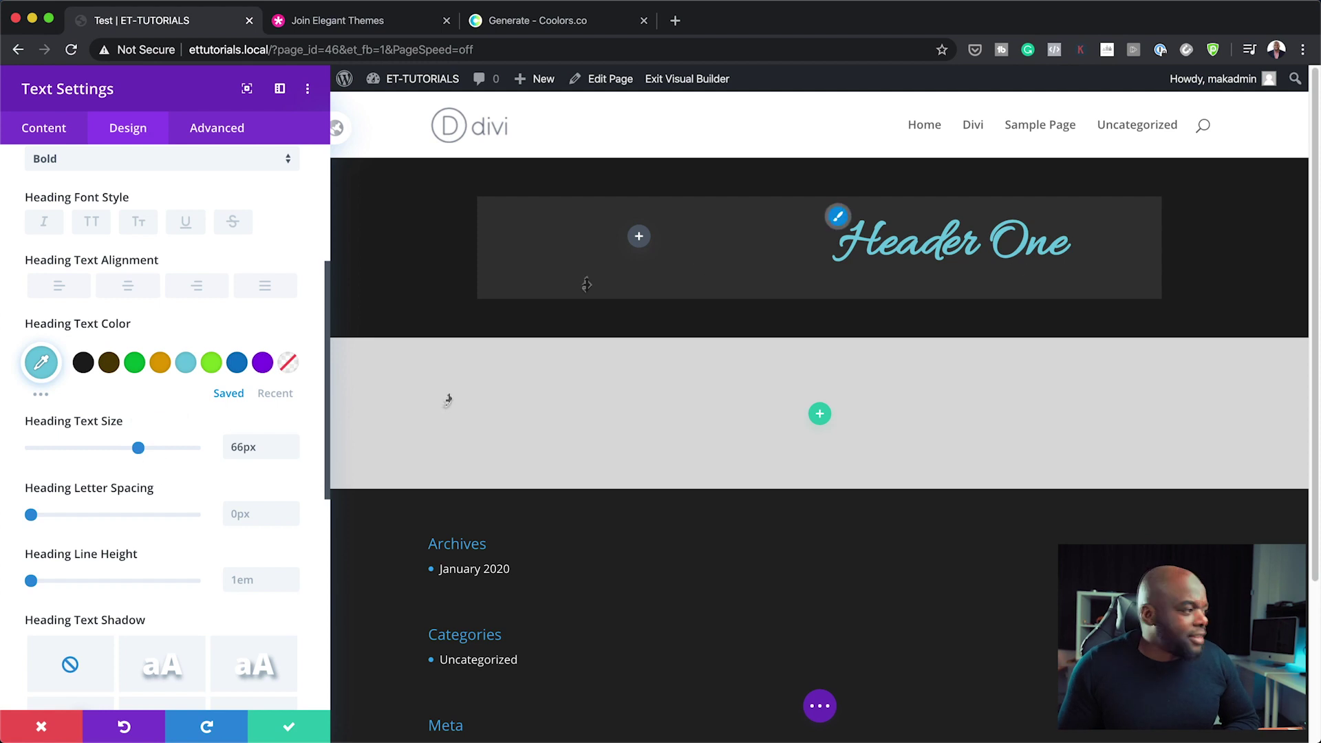
Add responsive tablet values for the H1 heading: a text size of 54px and centered text alignment.
{"action": "mouse_move", "coordinate": [165, 426]}
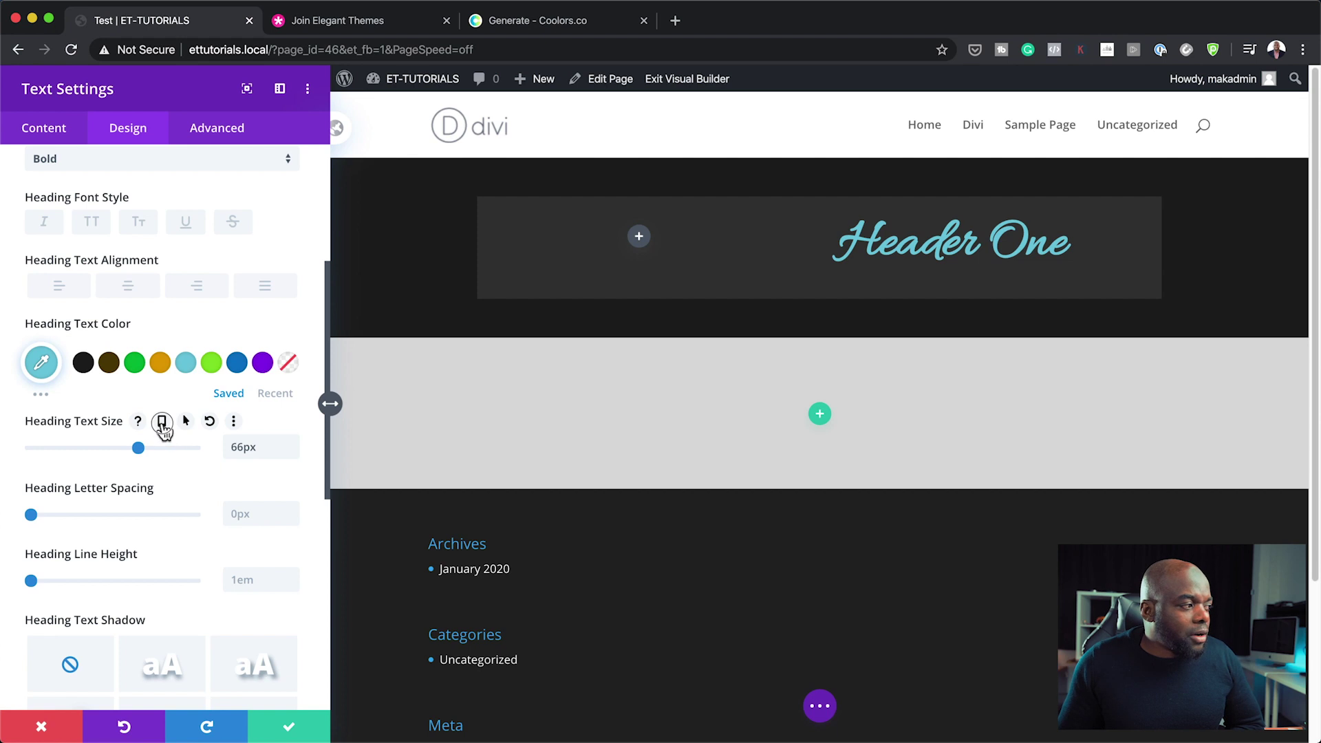
{"action": "left_click", "coordinate": [163, 422]}
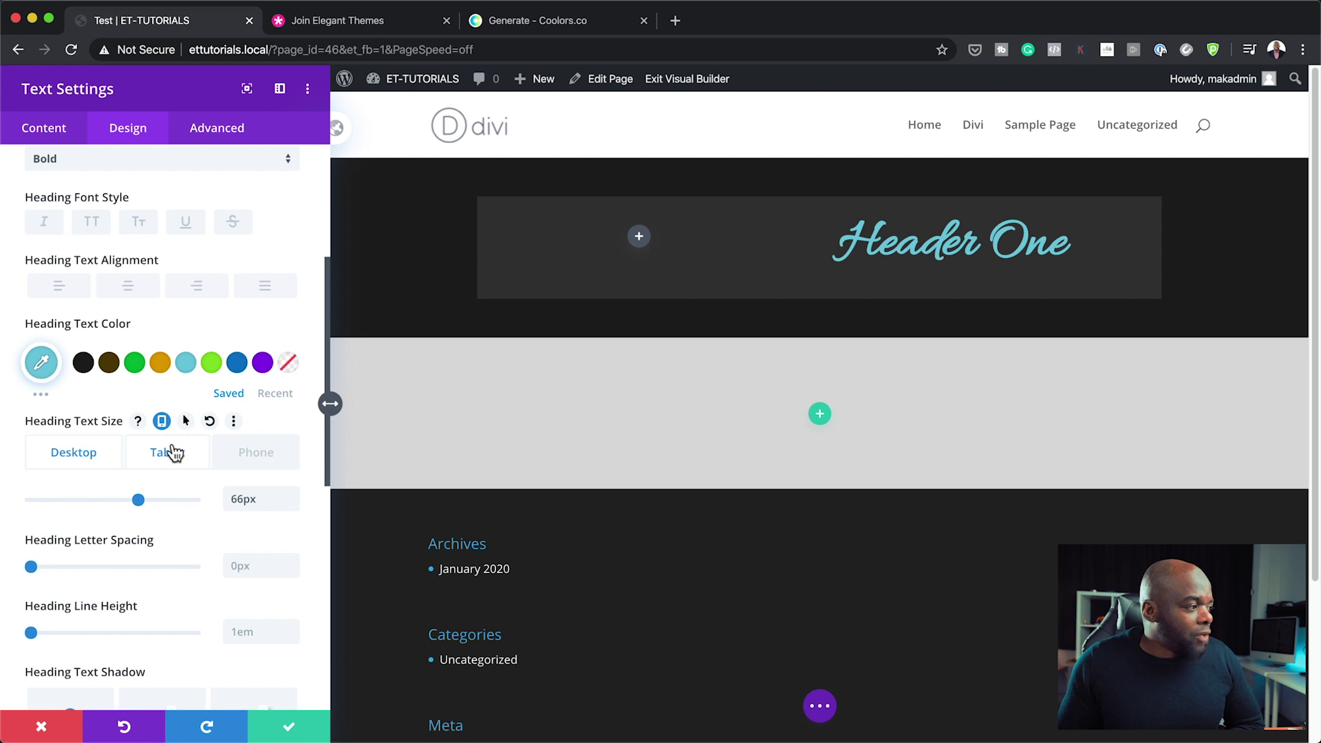
{"action": "left_click", "coordinate": [172, 453]}
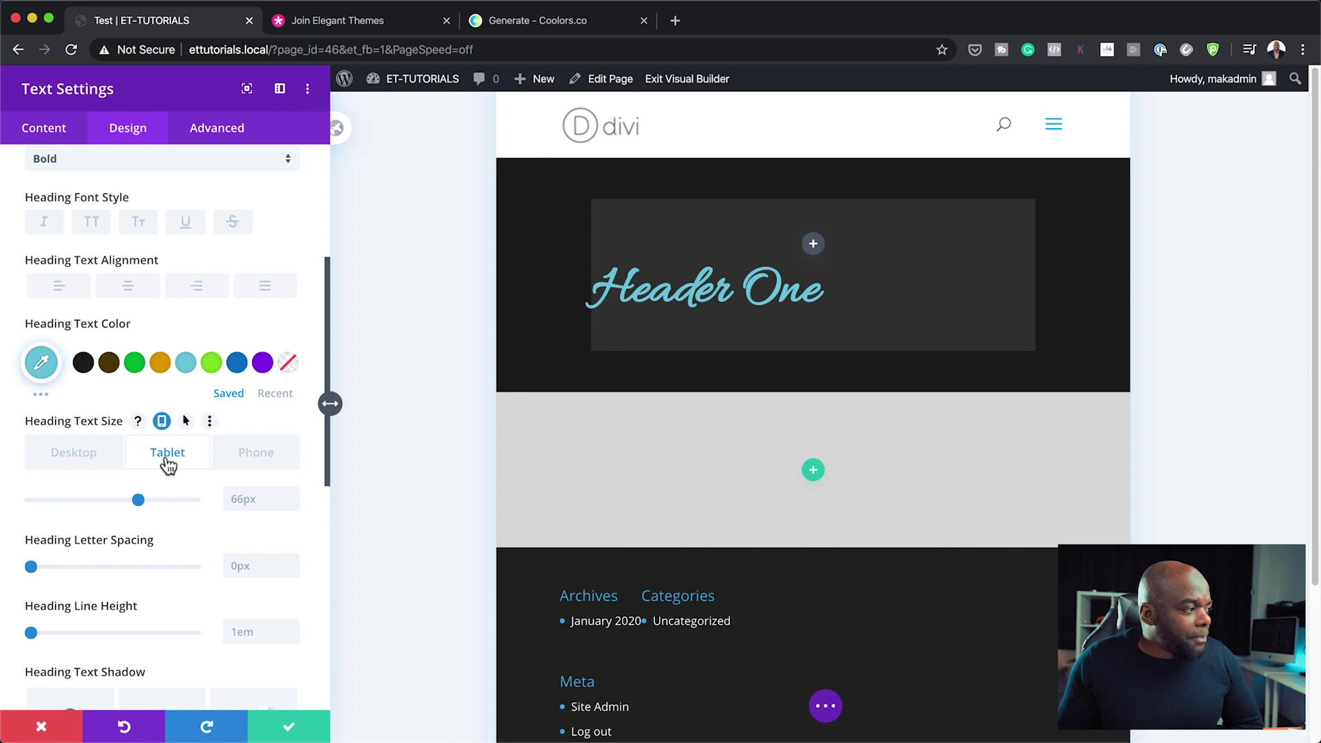
{"action": "left_click_drag", "start_coordinate": [136, 507], "coordinate": [120, 511]}
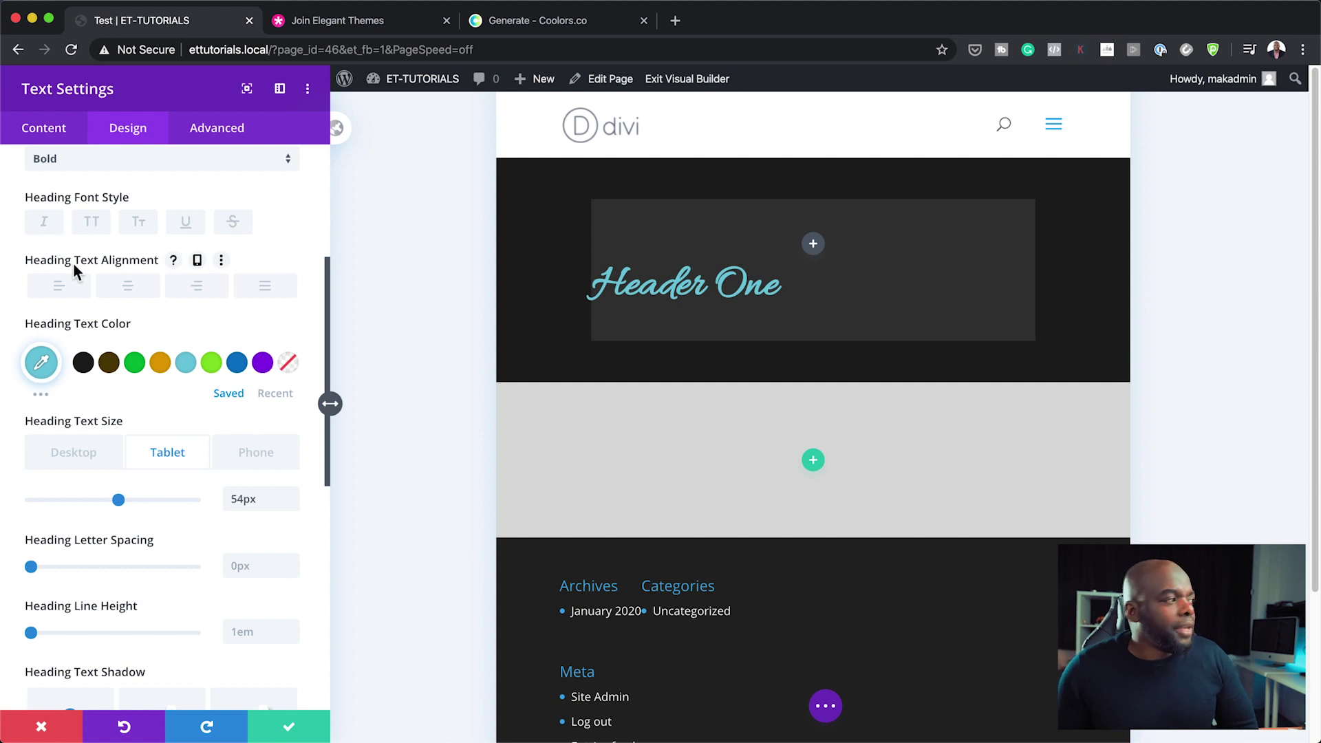
{"action": "left_click", "coordinate": [198, 261]}
{"action": "left_click", "coordinate": [130, 338]}
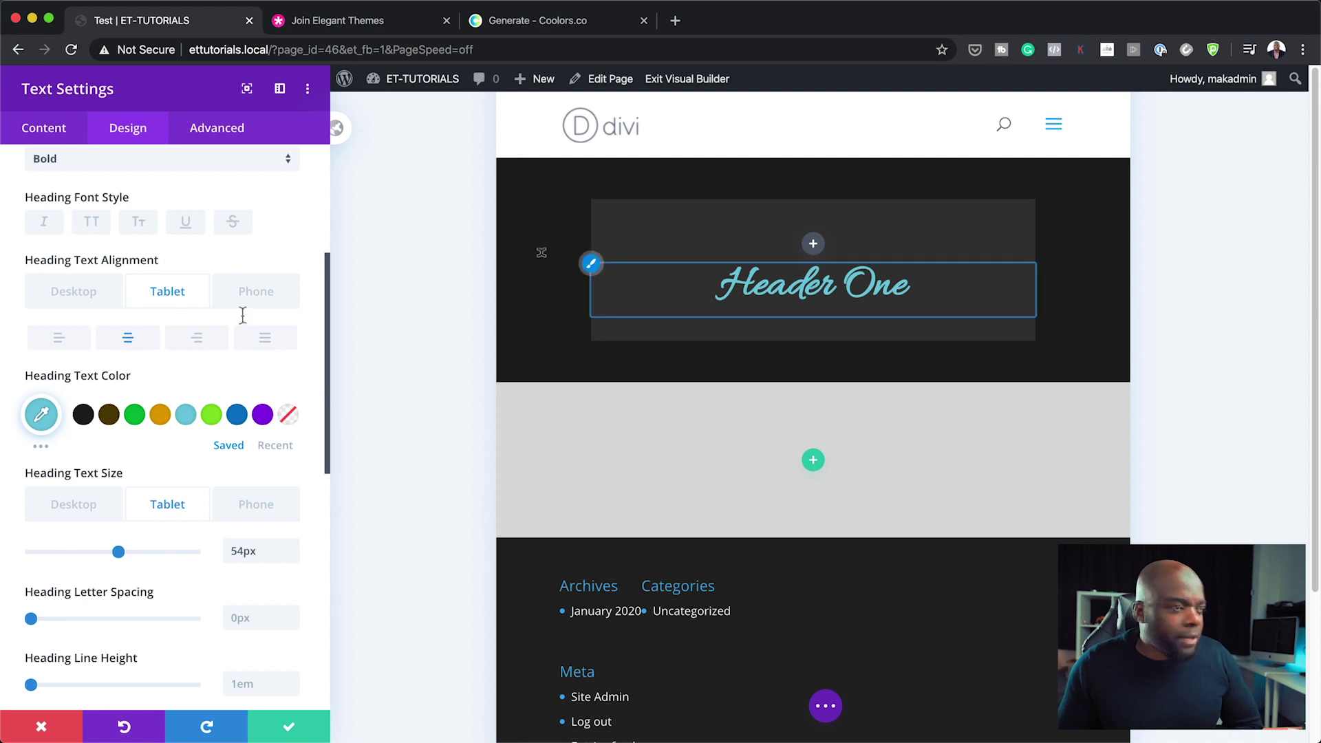
Center the H1 heading for phones after trying right alignment, return to the desktop values, and save the heading's text settings.
{"action": "left_click", "coordinate": [256, 294]}
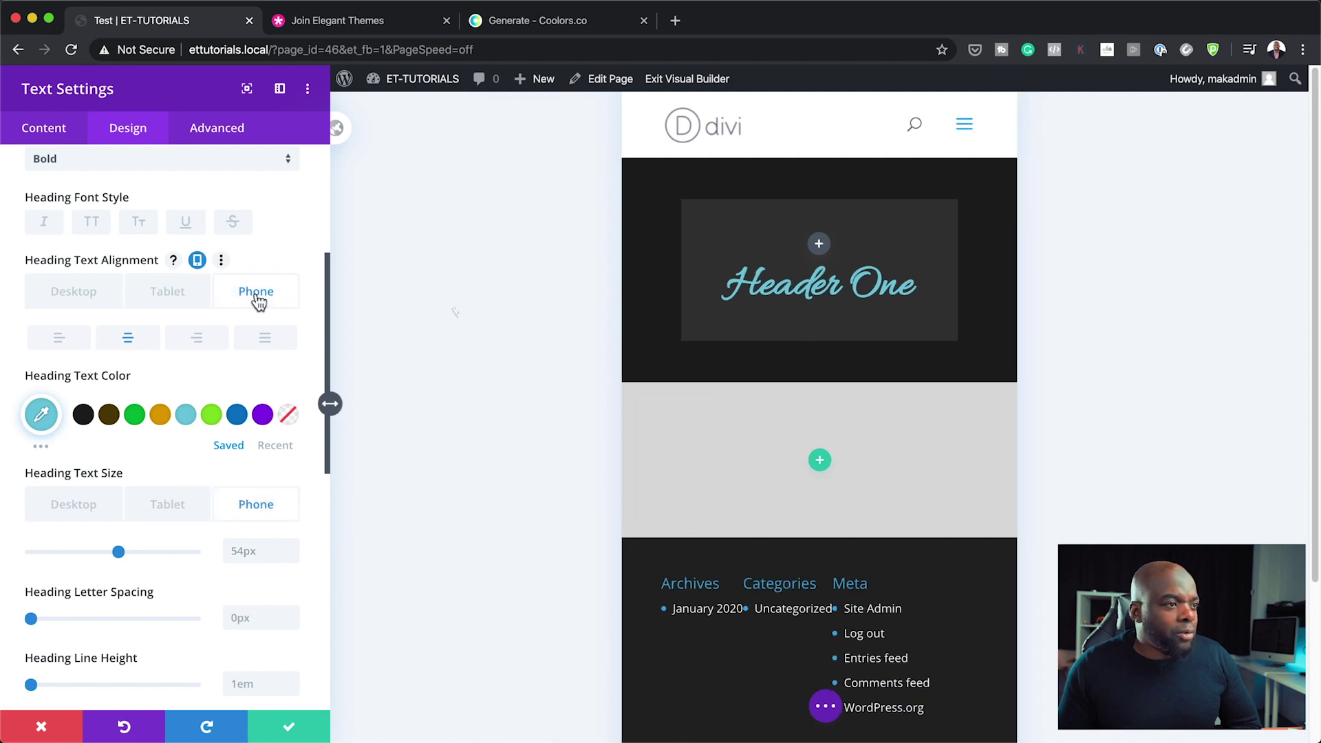
{"action": "left_click", "coordinate": [204, 342]}
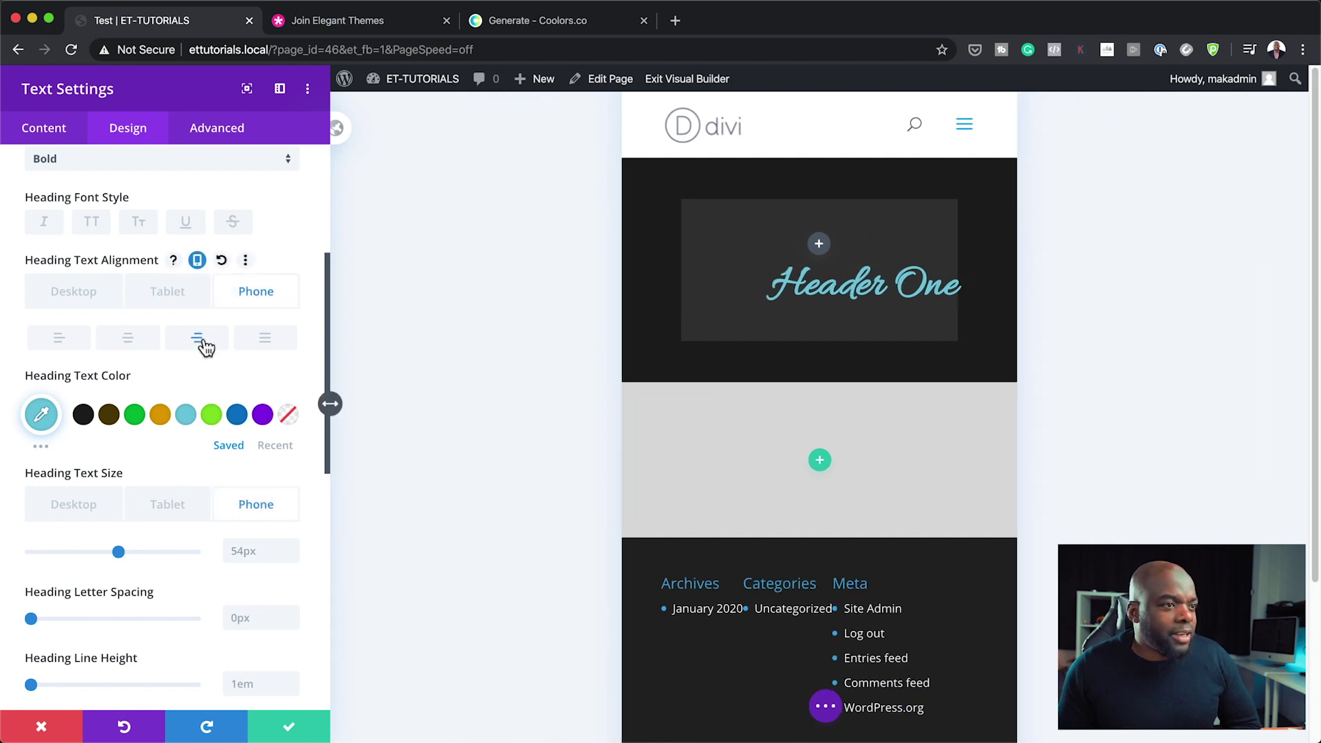
{"action": "left_click", "coordinate": [129, 340]}
{"action": "left_click", "coordinate": [76, 292]}
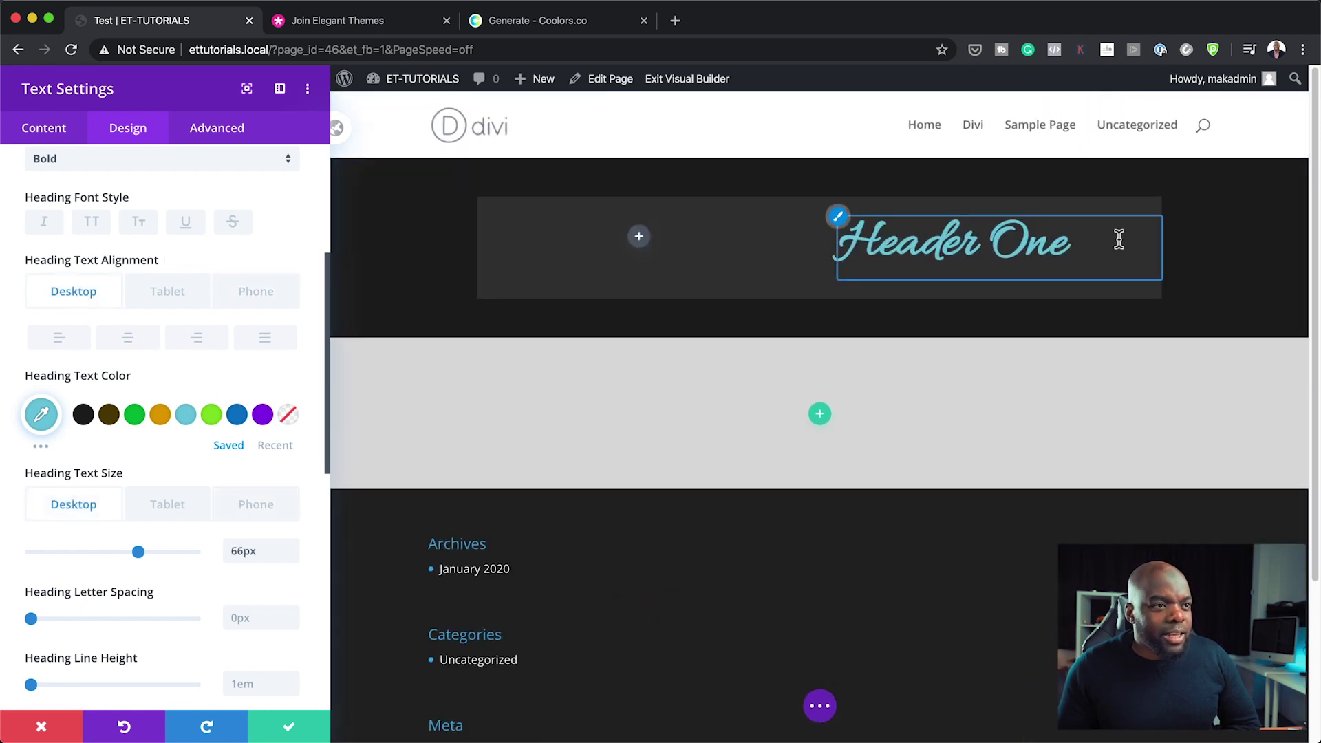
{"action": "left_click", "coordinate": [289, 728]}
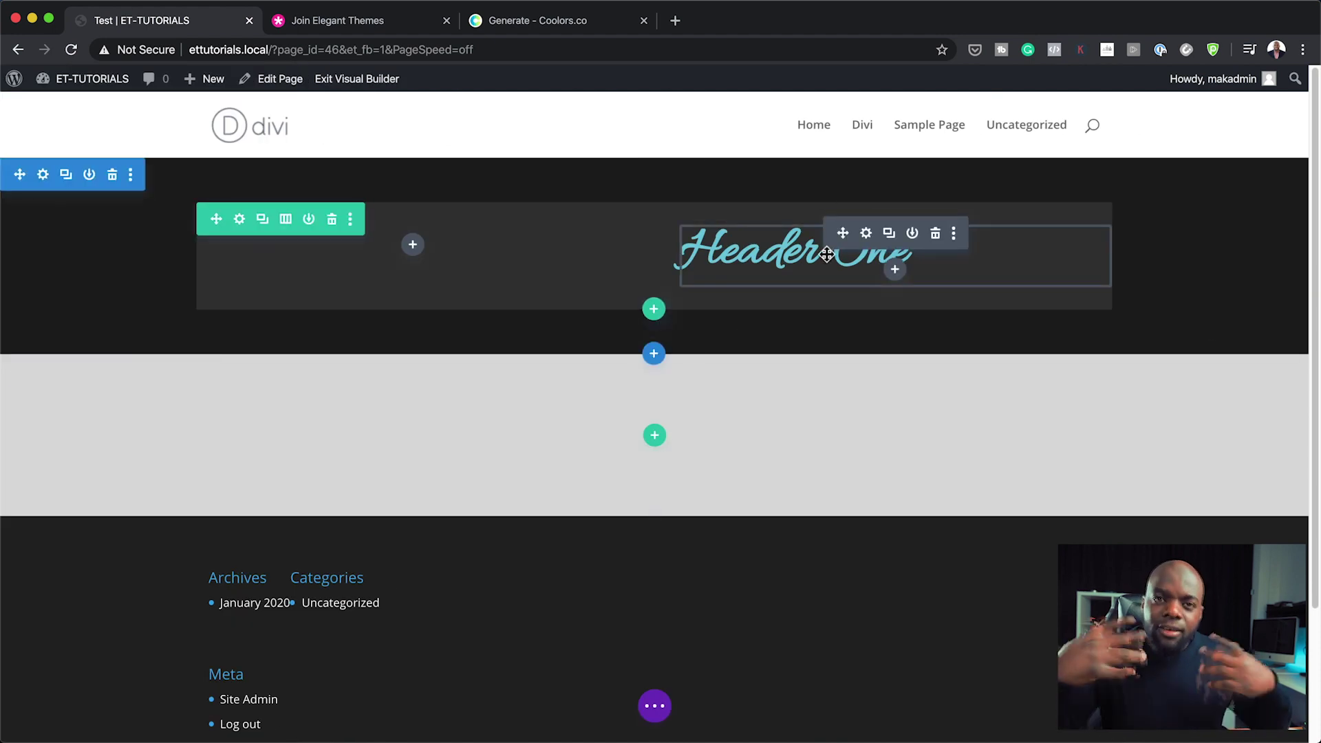
Add a Text module directly below the Header One heading in the same column.
{"action": "left_click", "coordinate": [897, 270]}
{"action": "type", "text": "text"}
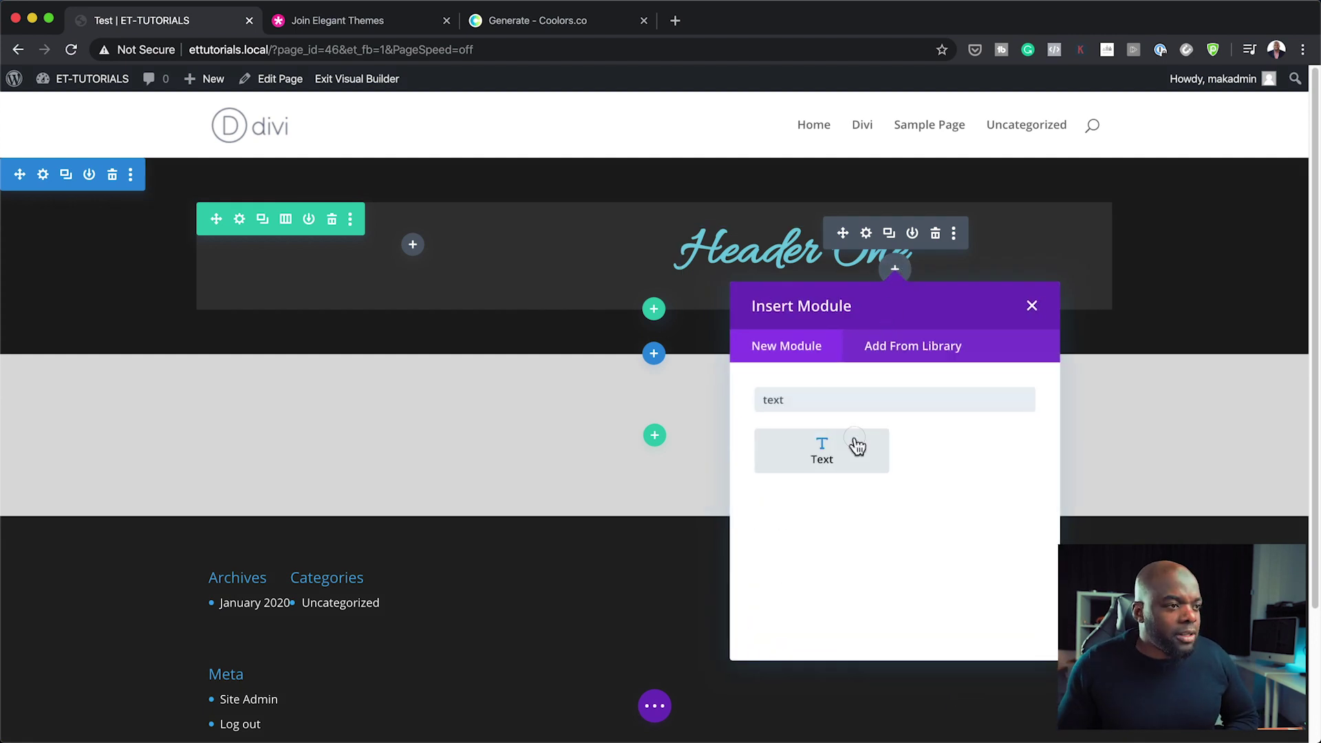
{"action": "left_click", "coordinate": [856, 446]}
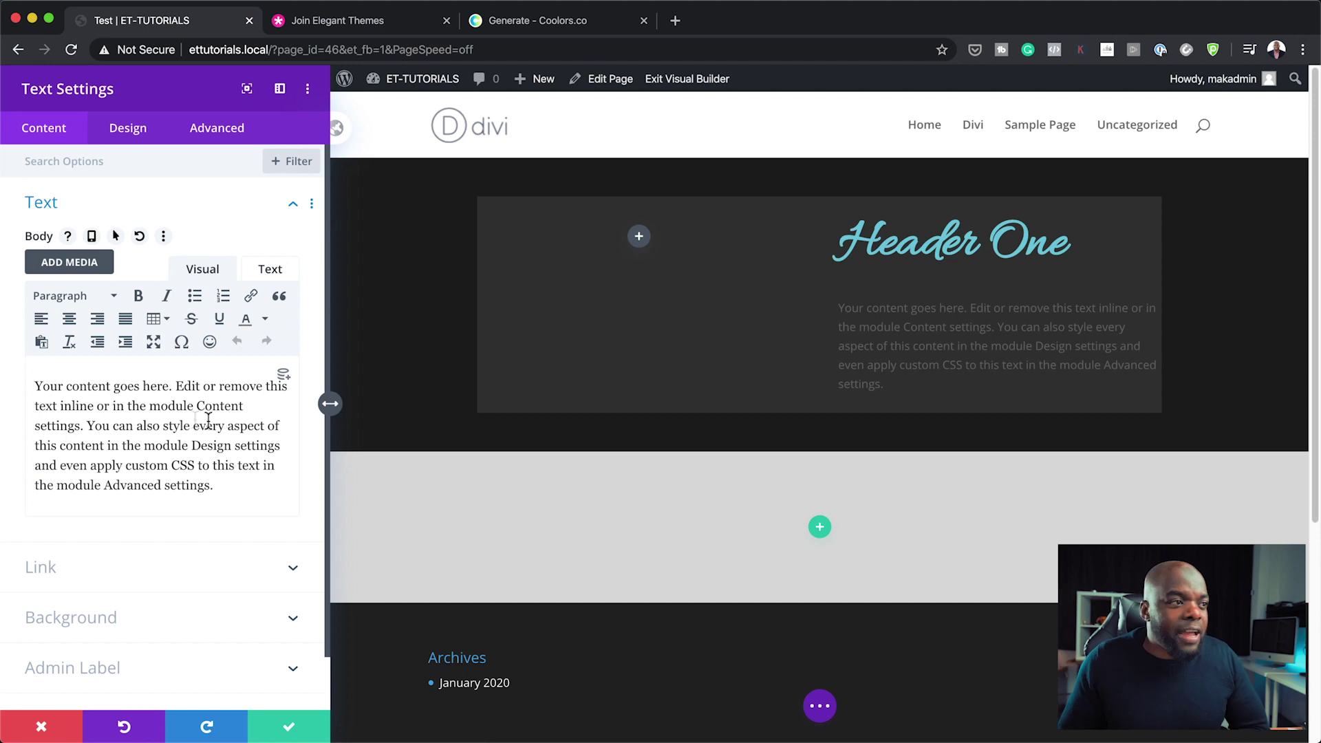
Set the new body text's color to the bright cyan #76fcfc, starting from the light blue palette color.
{"action": "left_click", "coordinate": [841, 303]}
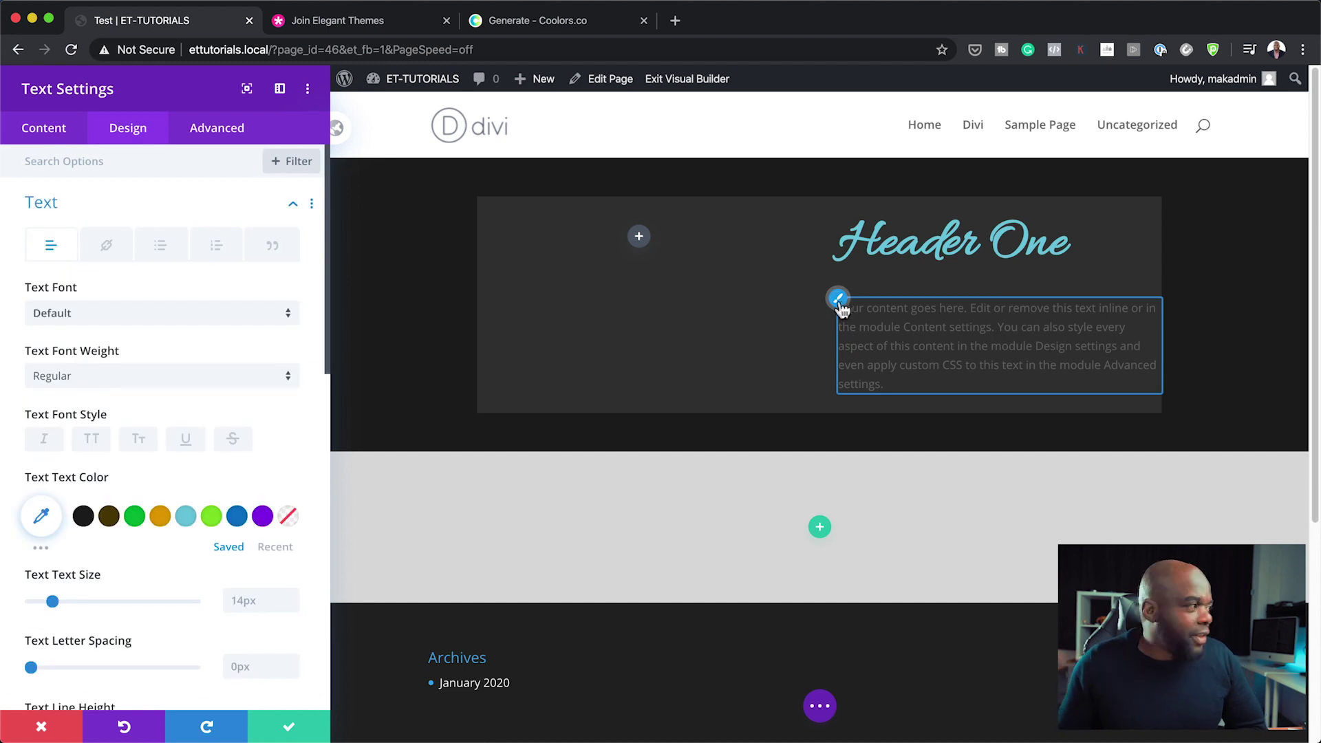
{"action": "left_click", "coordinate": [193, 523]}
{"action": "left_click", "coordinate": [42, 516]}
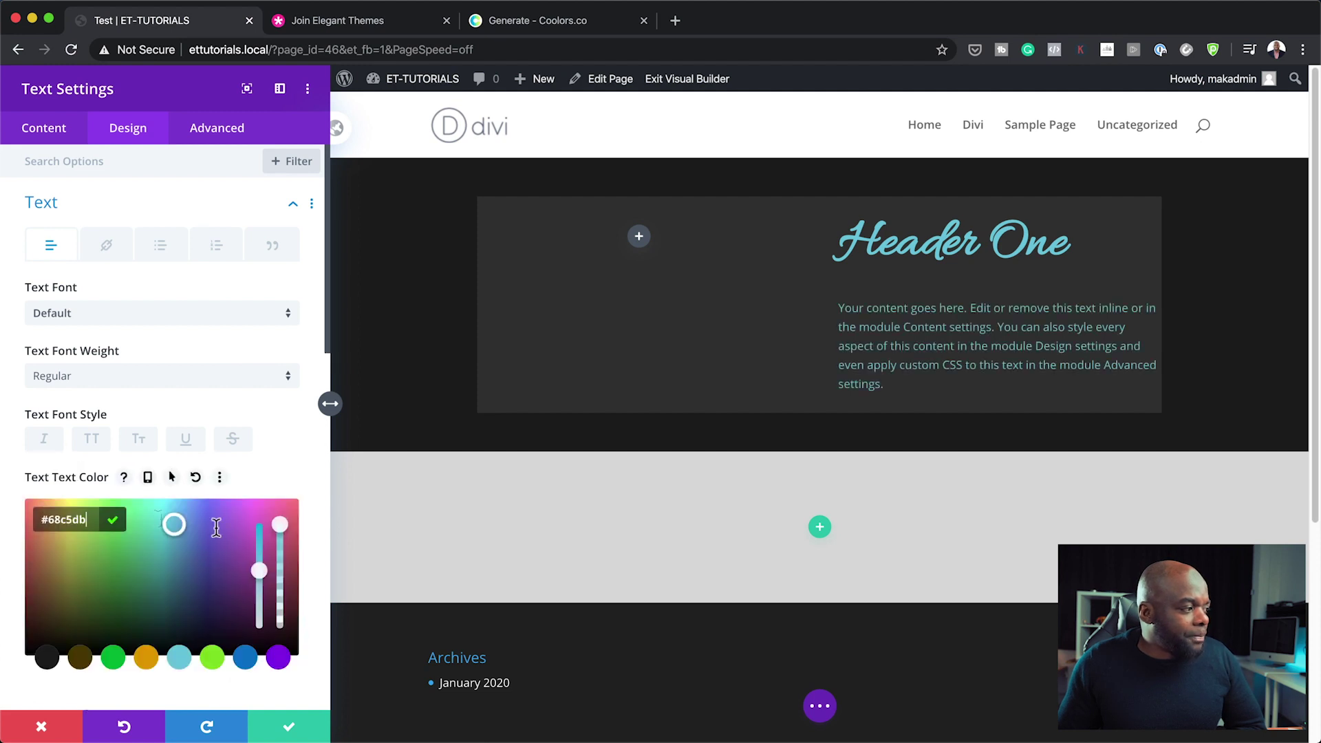
{"action": "left_click", "coordinate": [162, 507]}
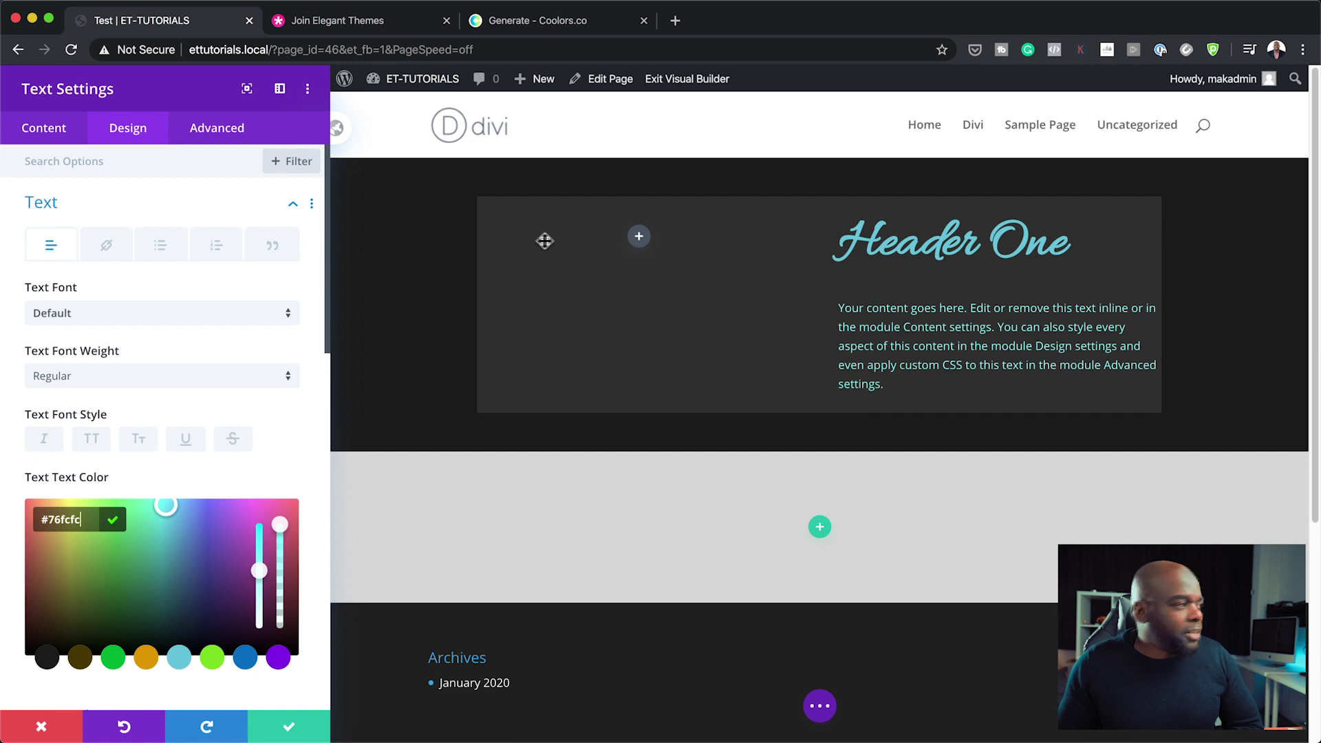
Change the body text's font to Poppins and save the text module.
{"action": "left_click", "coordinate": [95, 318]}
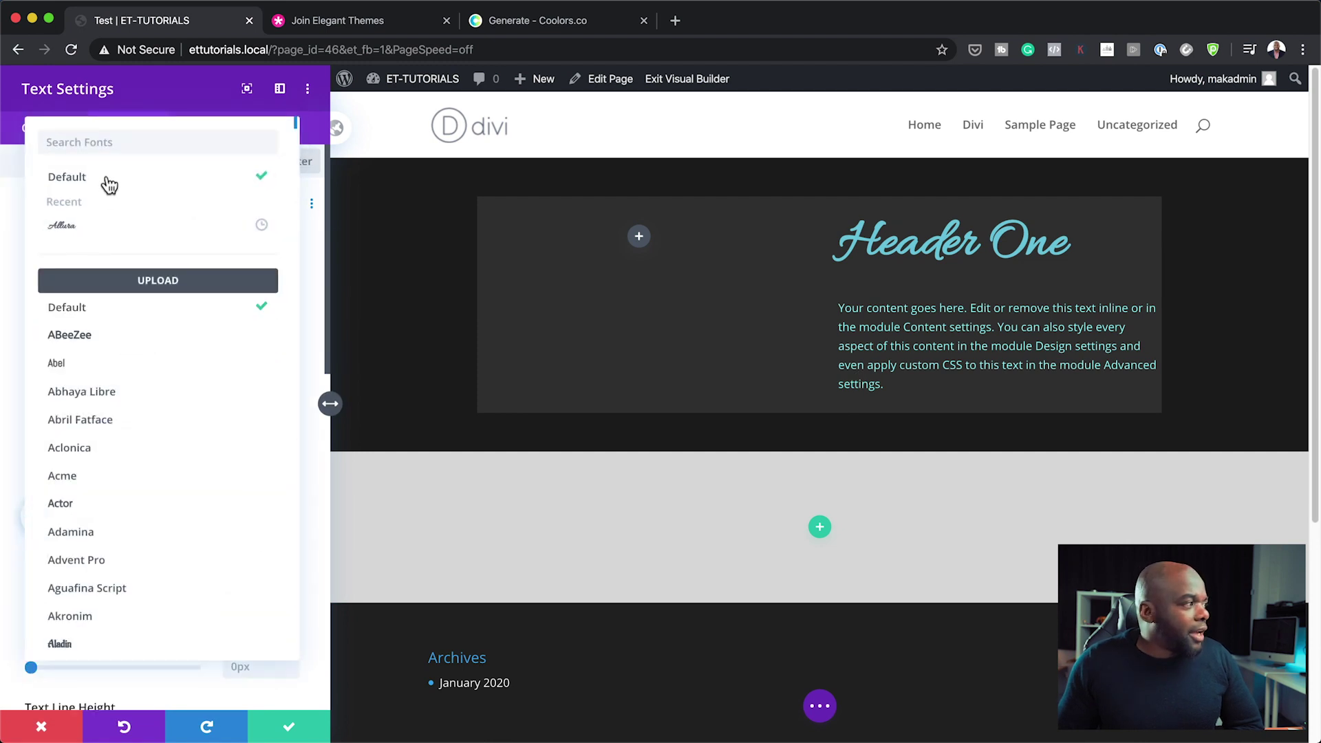
{"action": "left_click", "coordinate": [103, 143]}
{"action": "type", "text": "poppi"}
{"action": "left_click", "coordinate": [165, 177]}
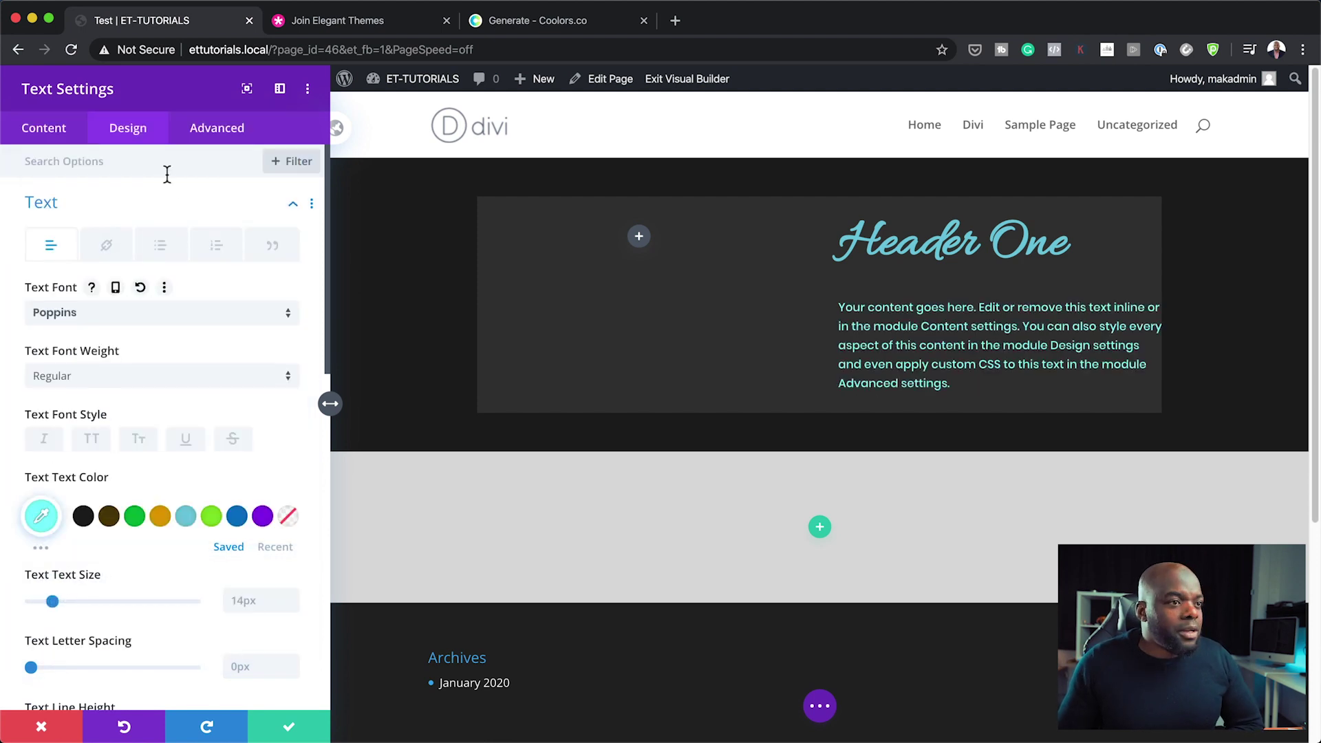
{"action": "left_click", "coordinate": [289, 730]}
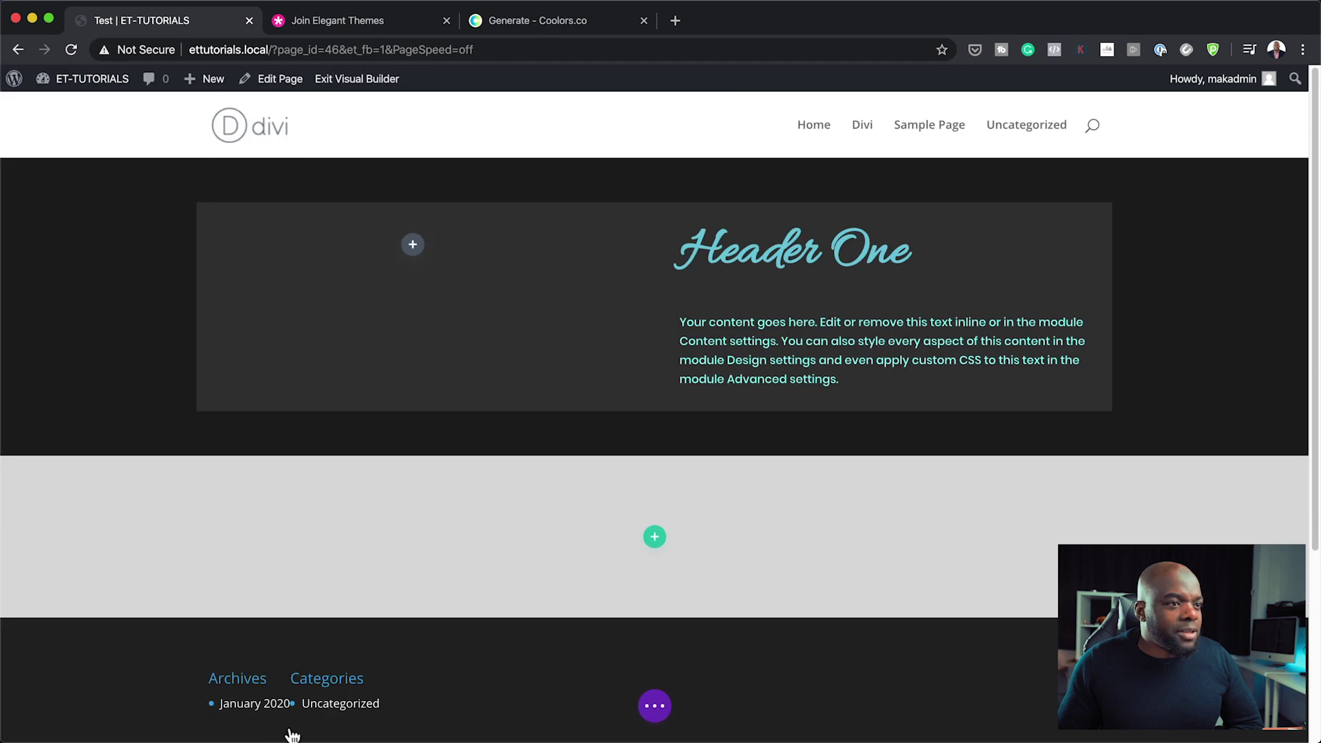
Add a Video module with its default Divi video to the empty column beside the heading, and save it.
{"action": "left_click", "coordinate": [415, 246]}
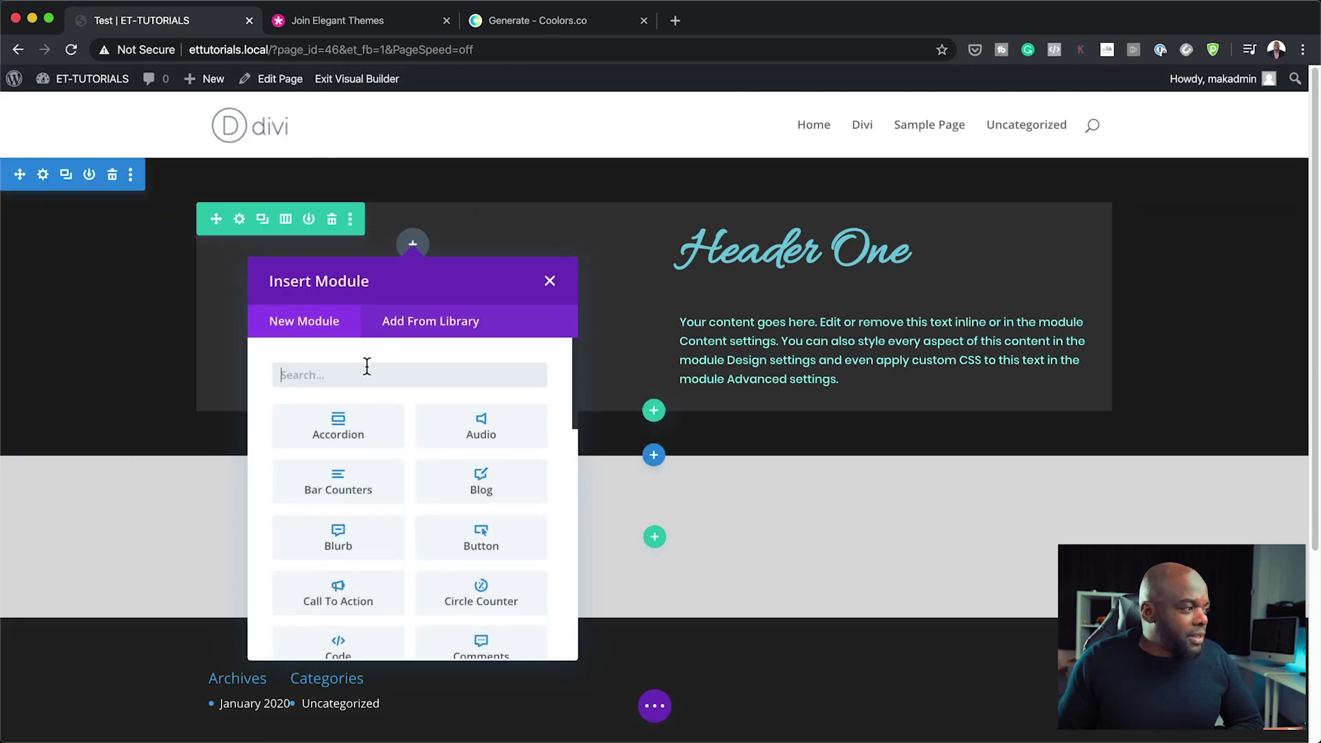
{"action": "type", "text": "video"}
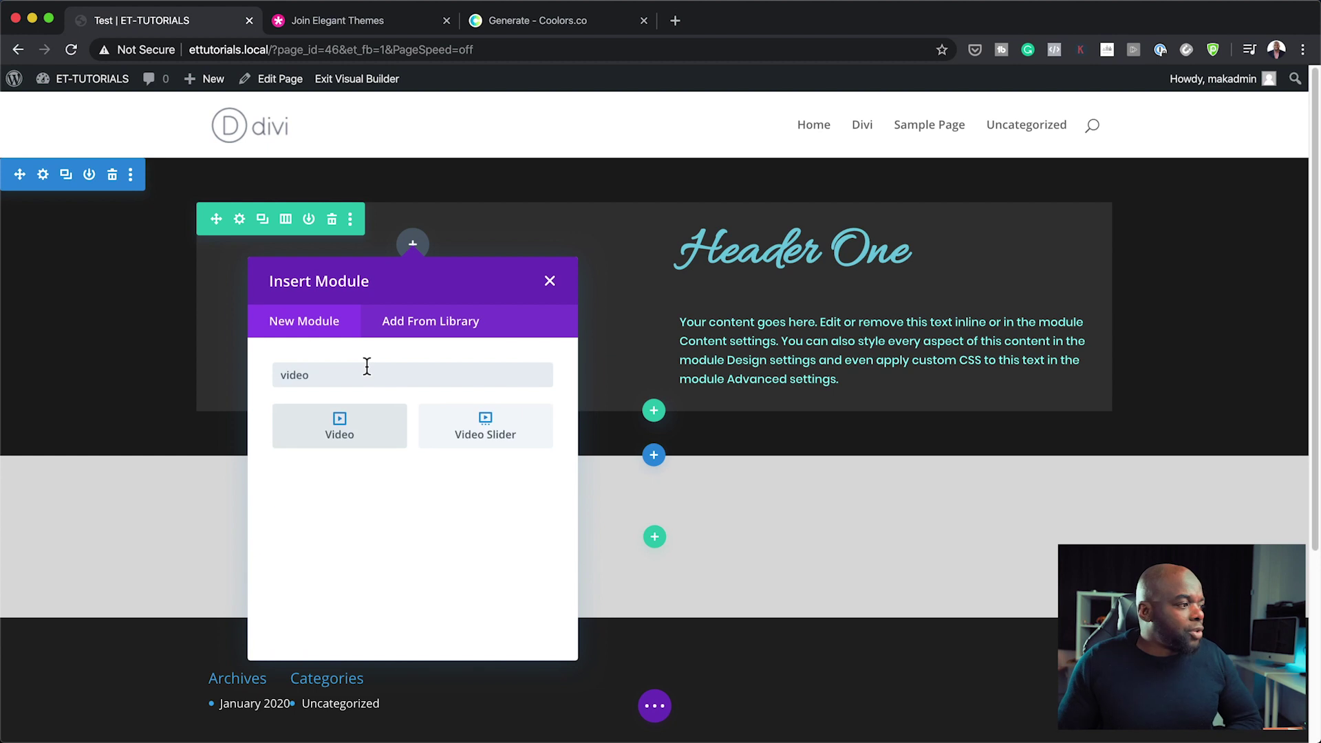
{"action": "left_click", "coordinate": [340, 428]}
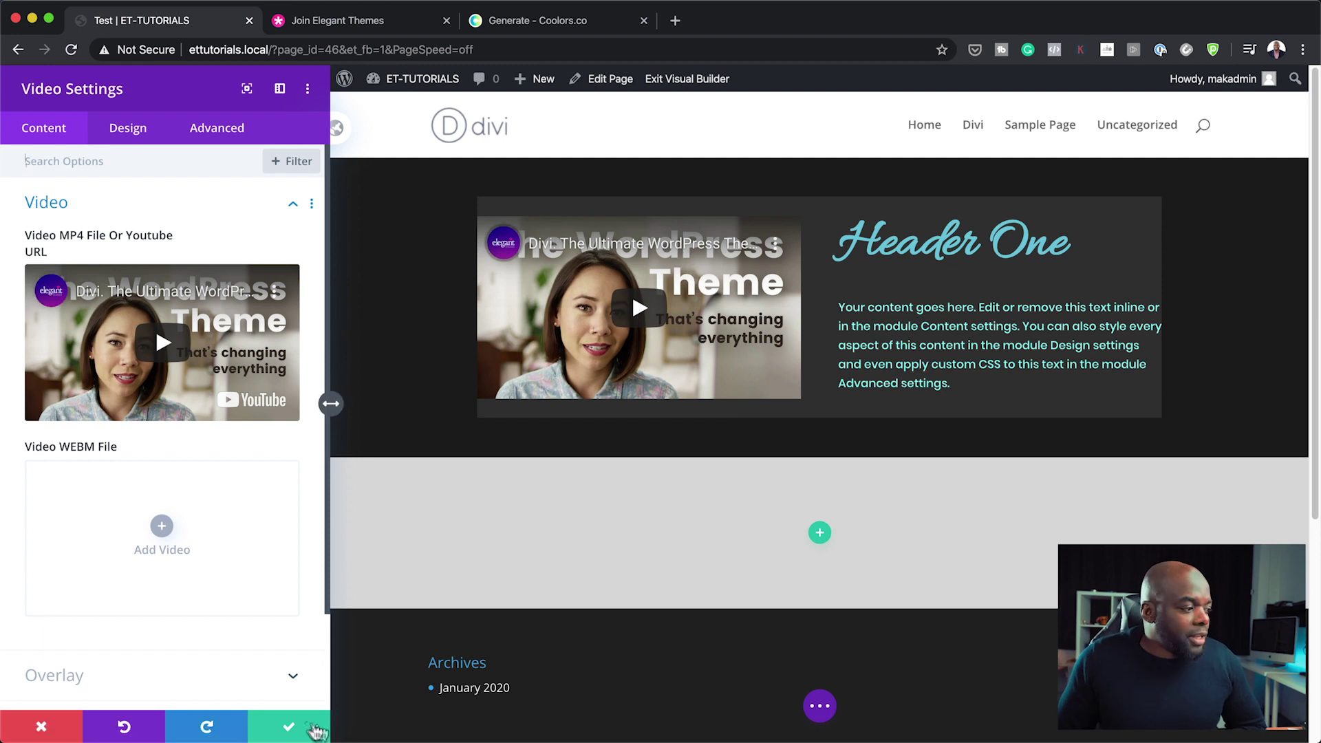
{"action": "left_click", "coordinate": [293, 726]}
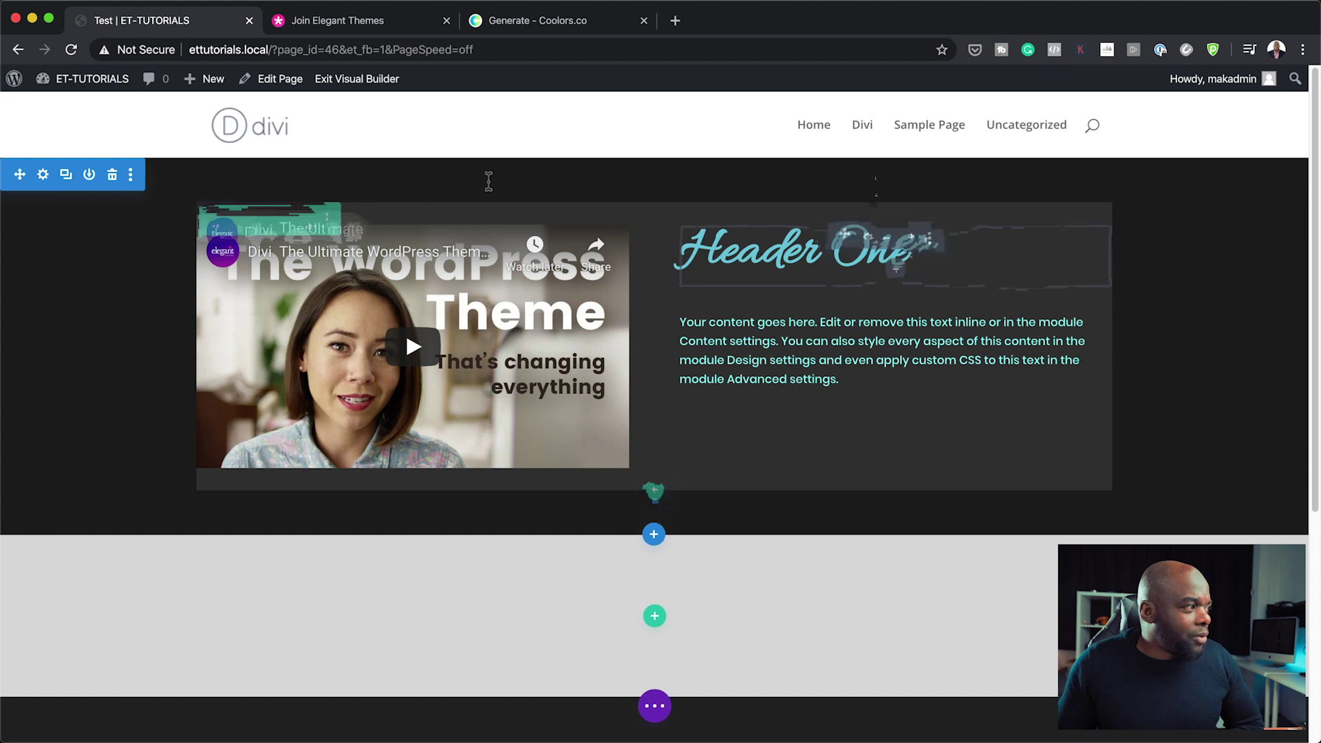
Set the row's padding to 20px on all sides, linking top with bottom and left with right.
{"action": "left_click", "coordinate": [240, 220]}
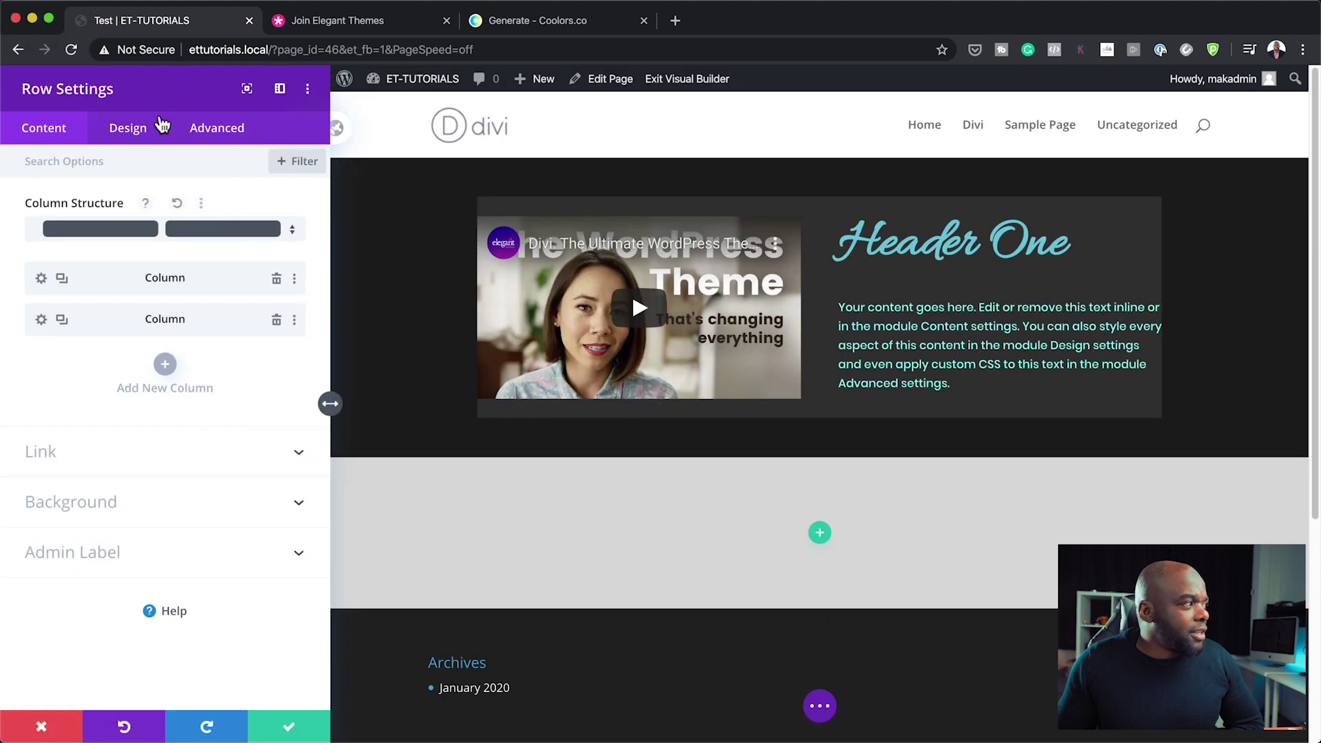
{"action": "left_click", "coordinate": [141, 130]}
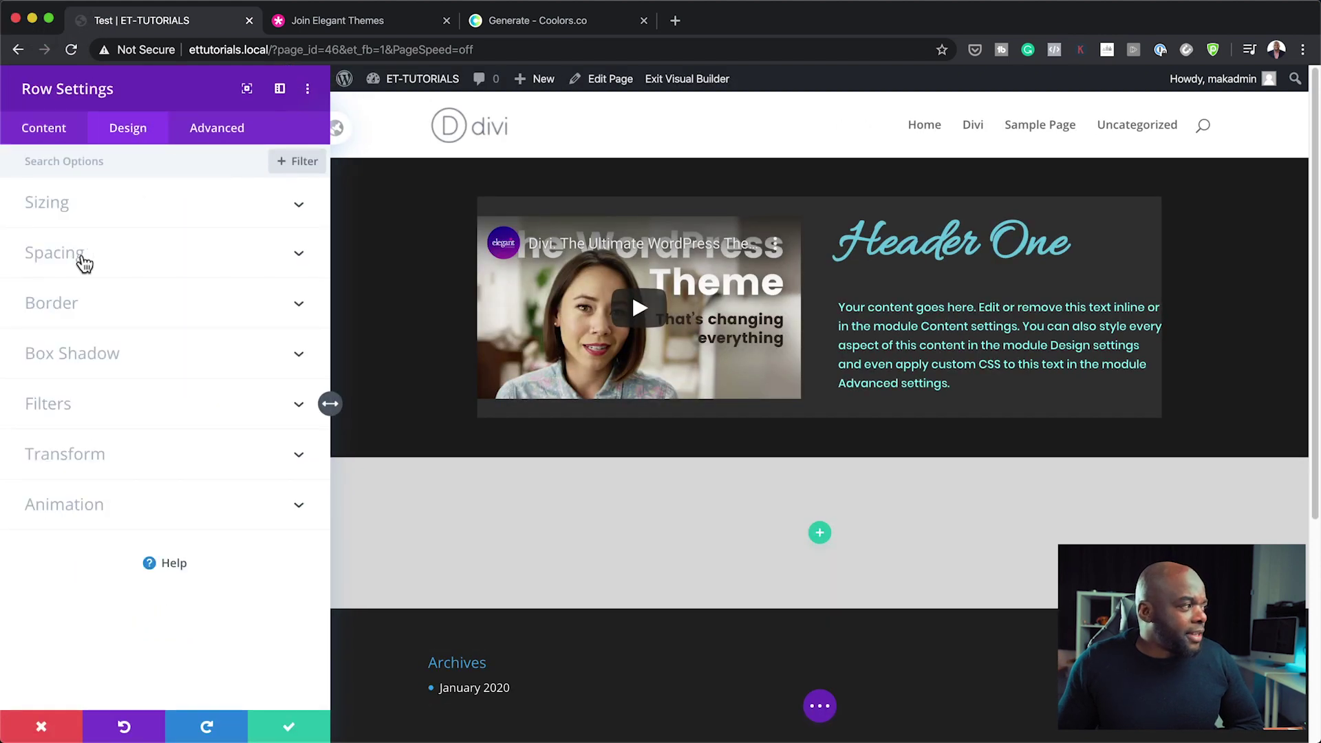
{"action": "left_click", "coordinate": [84, 264]}
{"action": "left_click", "coordinate": [48, 330]}
{"action": "type", "text": "20"}
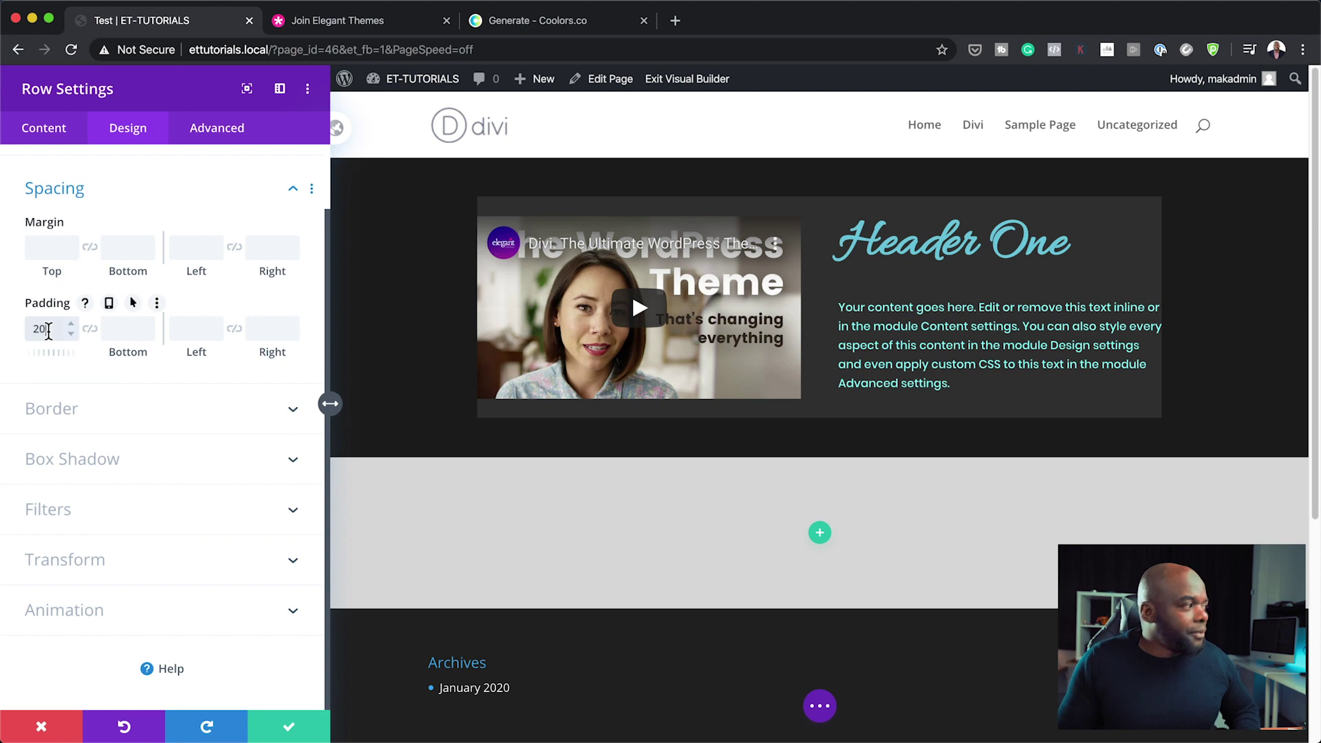
{"action": "type", "text": "px"}
{"action": "left_click", "coordinate": [89, 331]}
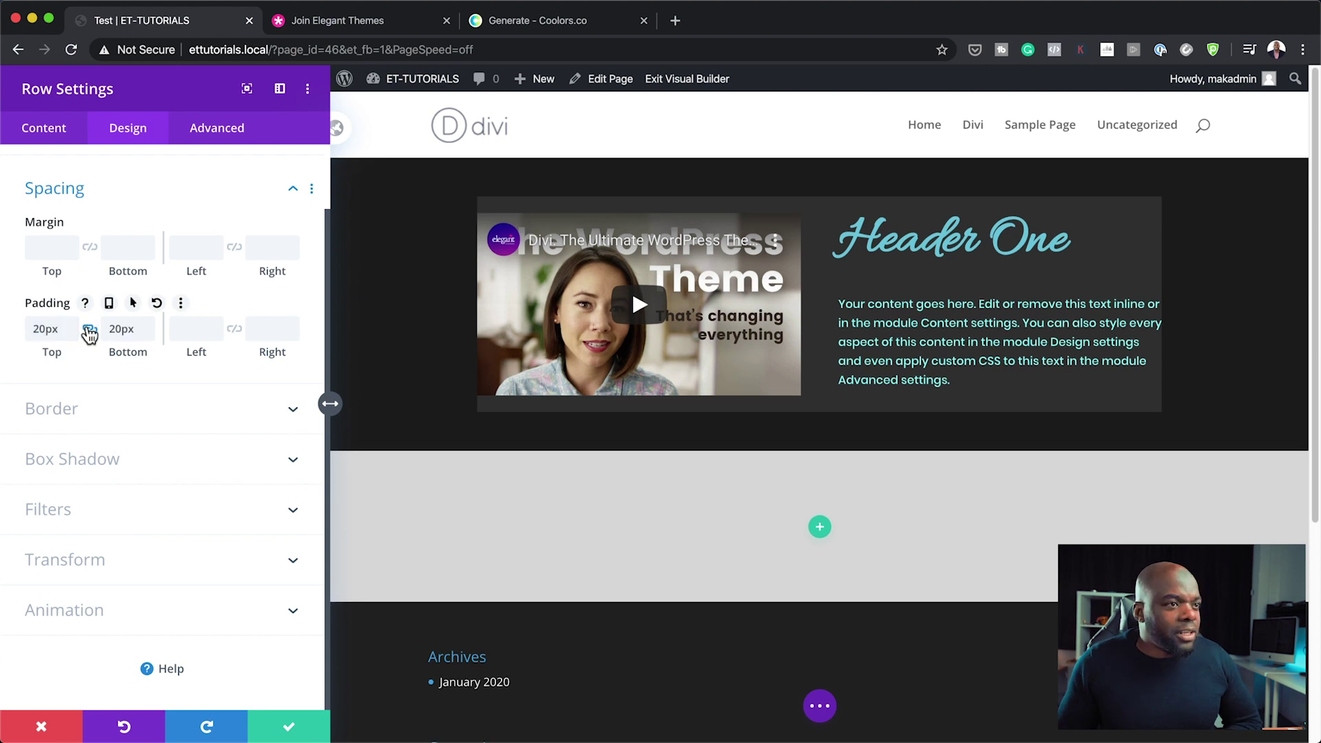
{"action": "left_click", "coordinate": [191, 330]}
{"action": "type", "text": "20px"}
{"action": "left_click", "coordinate": [234, 329]}
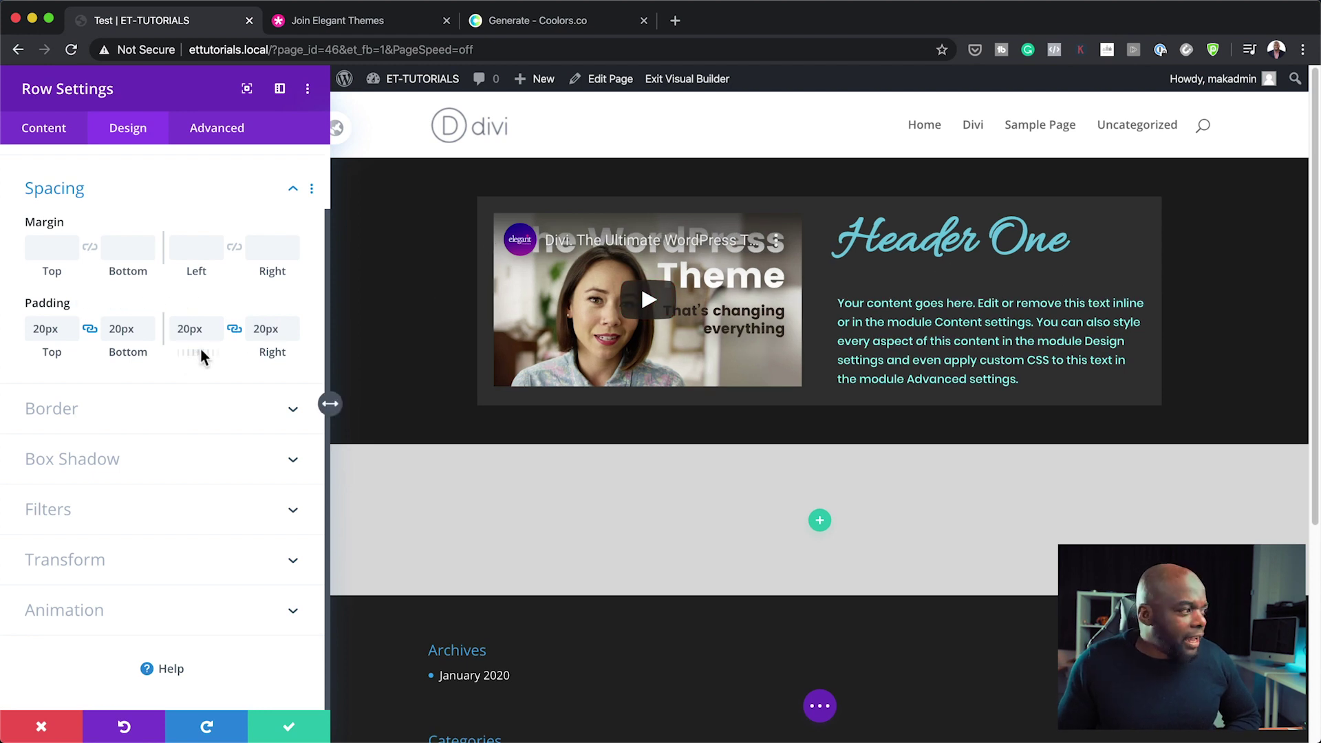
Increase the row's padding to 40px on all four sides and save the row settings.
{"action": "left_click_drag", "start_coordinate": [201, 354], "coordinate": [217, 354]}
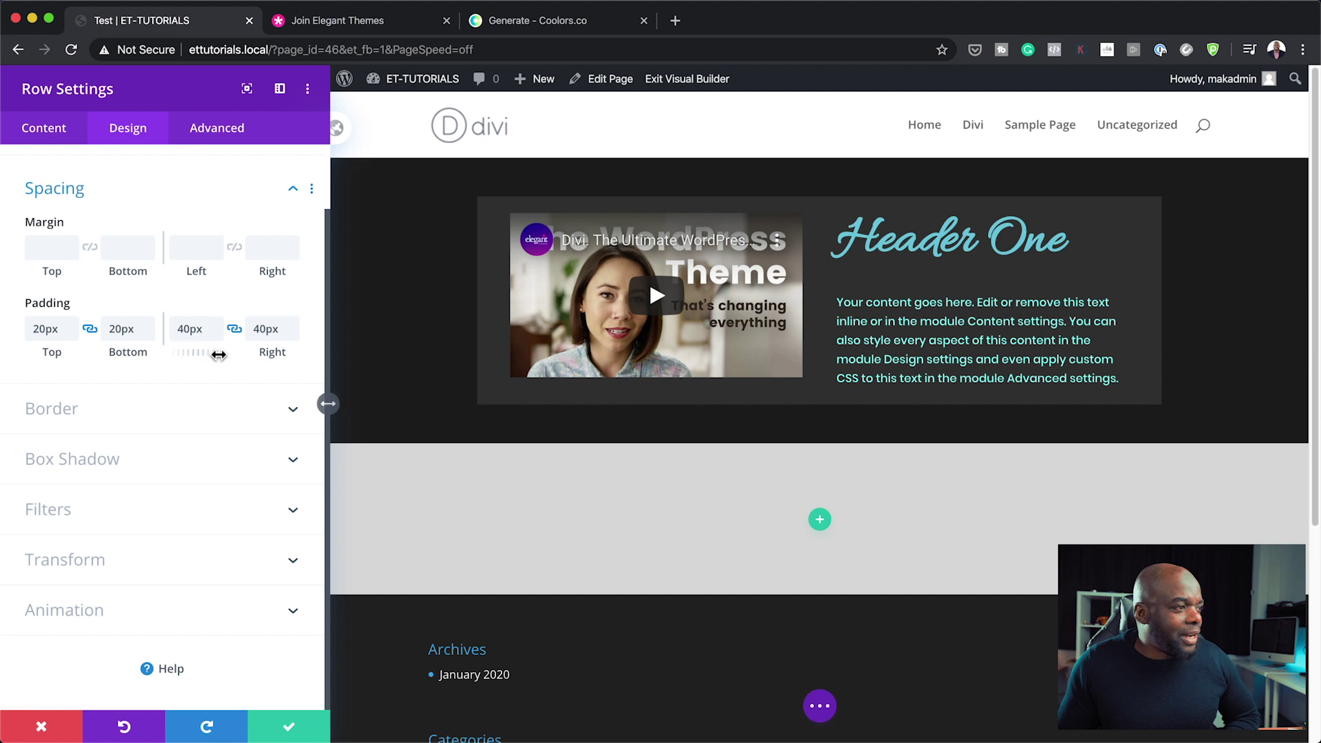
{"action": "left_click_drag", "start_coordinate": [125, 353], "coordinate": [141, 354]}
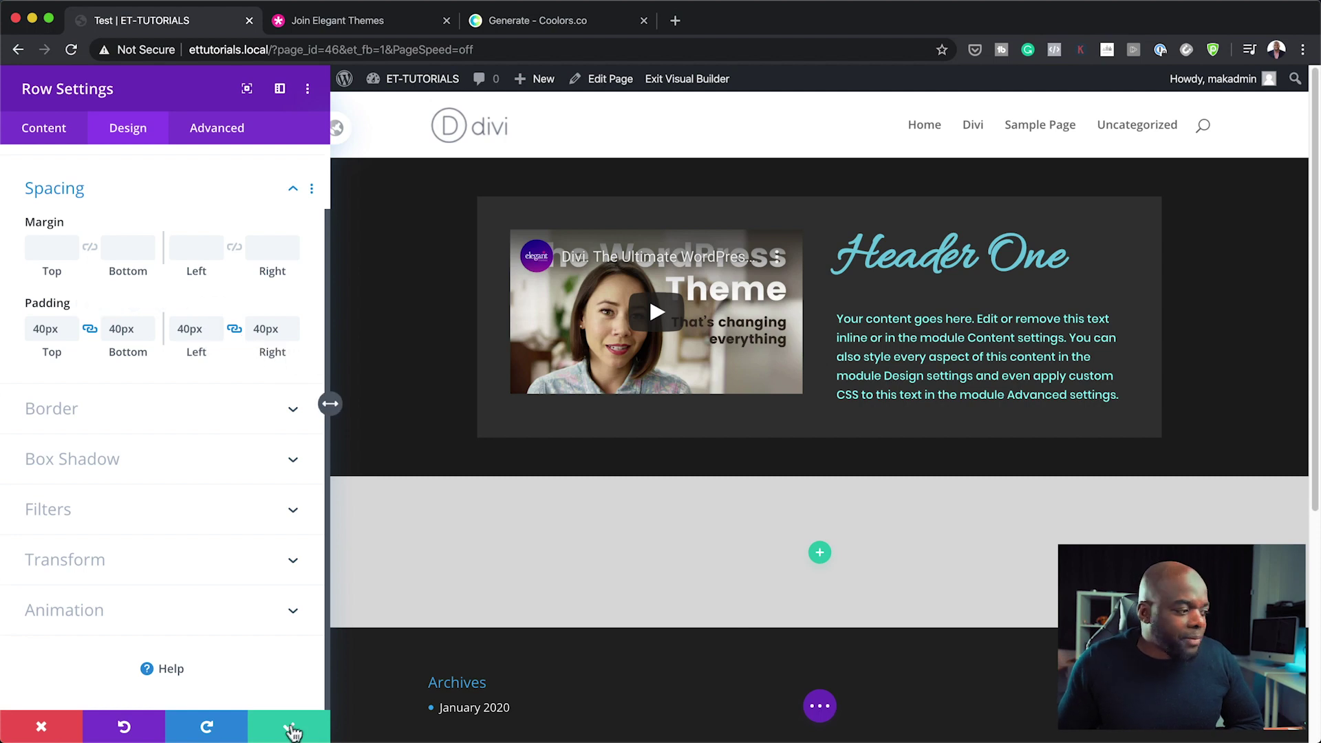
{"action": "left_click", "coordinate": [291, 729]}
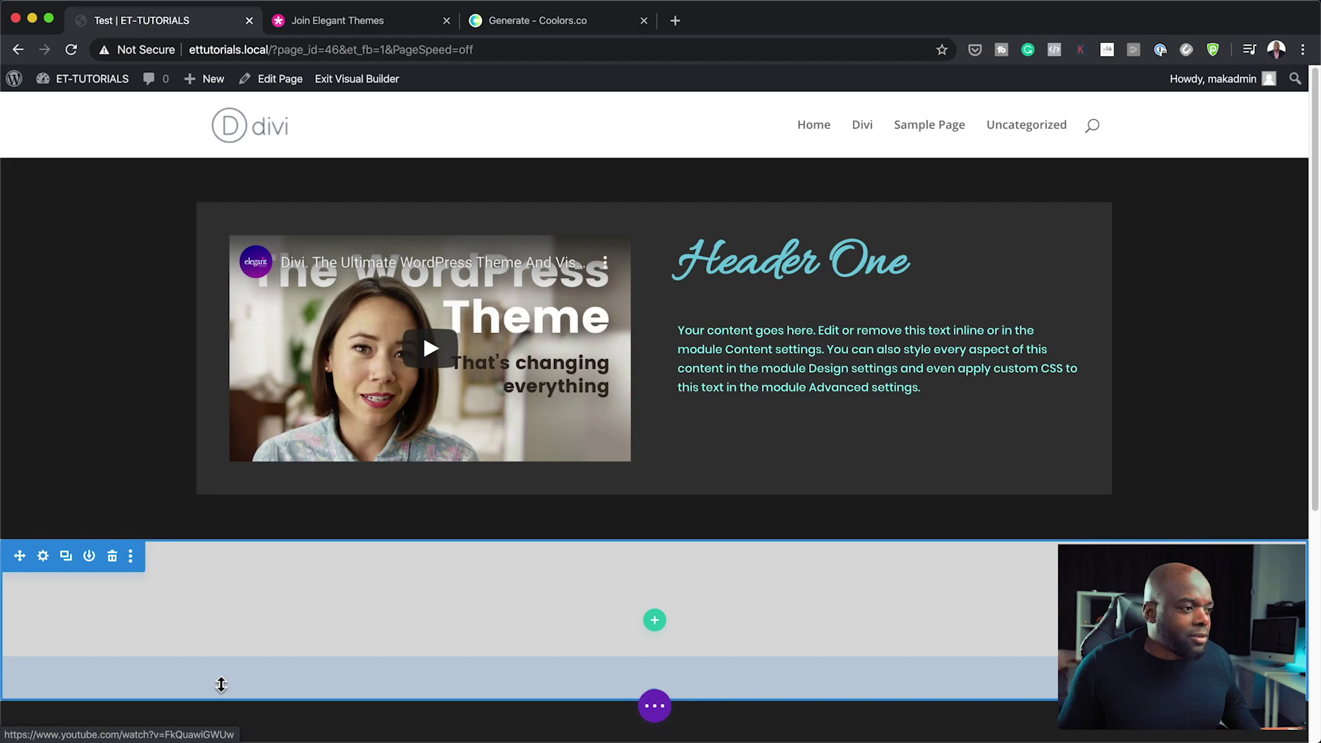
Insert a row with three equal columns into the light gray section below the video row.
{"action": "scroll", "coordinate": [888, 505], "scroll_direction": "down", "scroll_amount": 2}
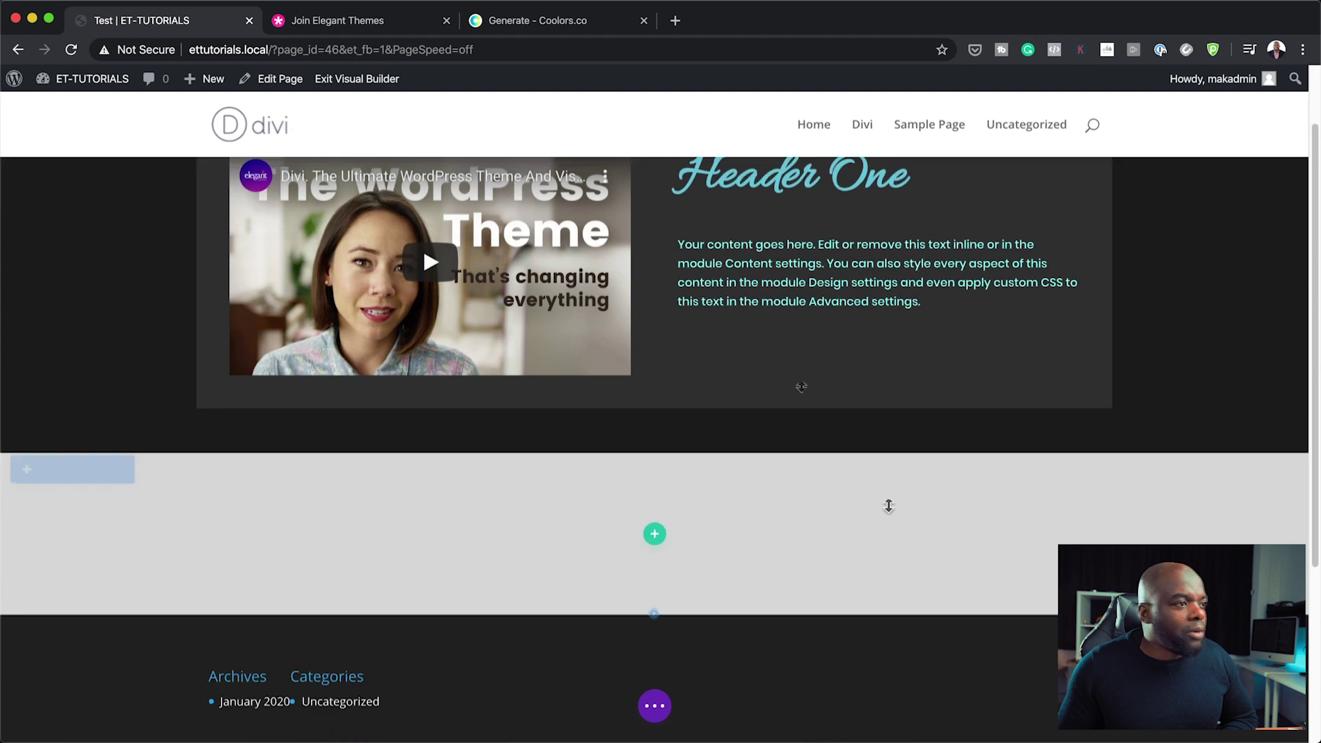
{"action": "scroll", "coordinate": [889, 506], "scroll_direction": "down", "scroll_amount": 1}
{"action": "scroll", "coordinate": [1018, 333], "scroll_direction": "up", "scroll_amount": 3}
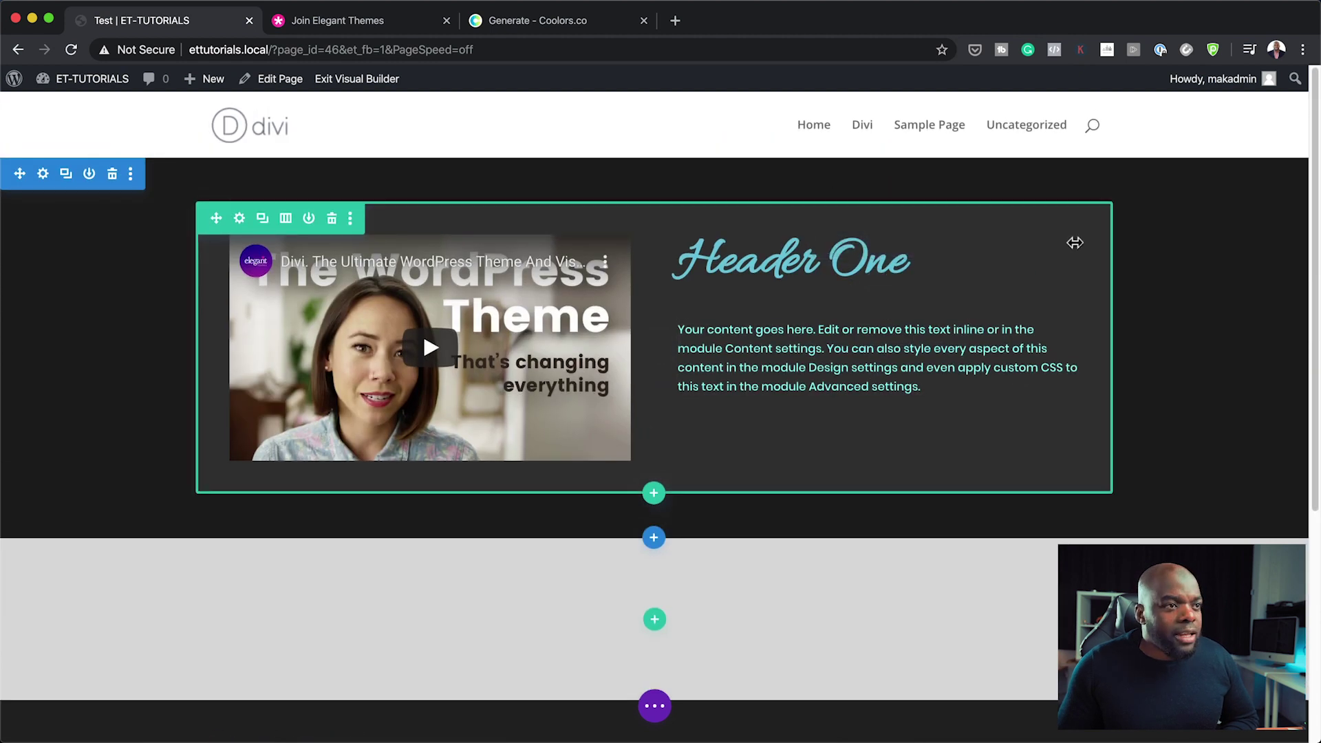
{"action": "left_click", "coordinate": [655, 621]}
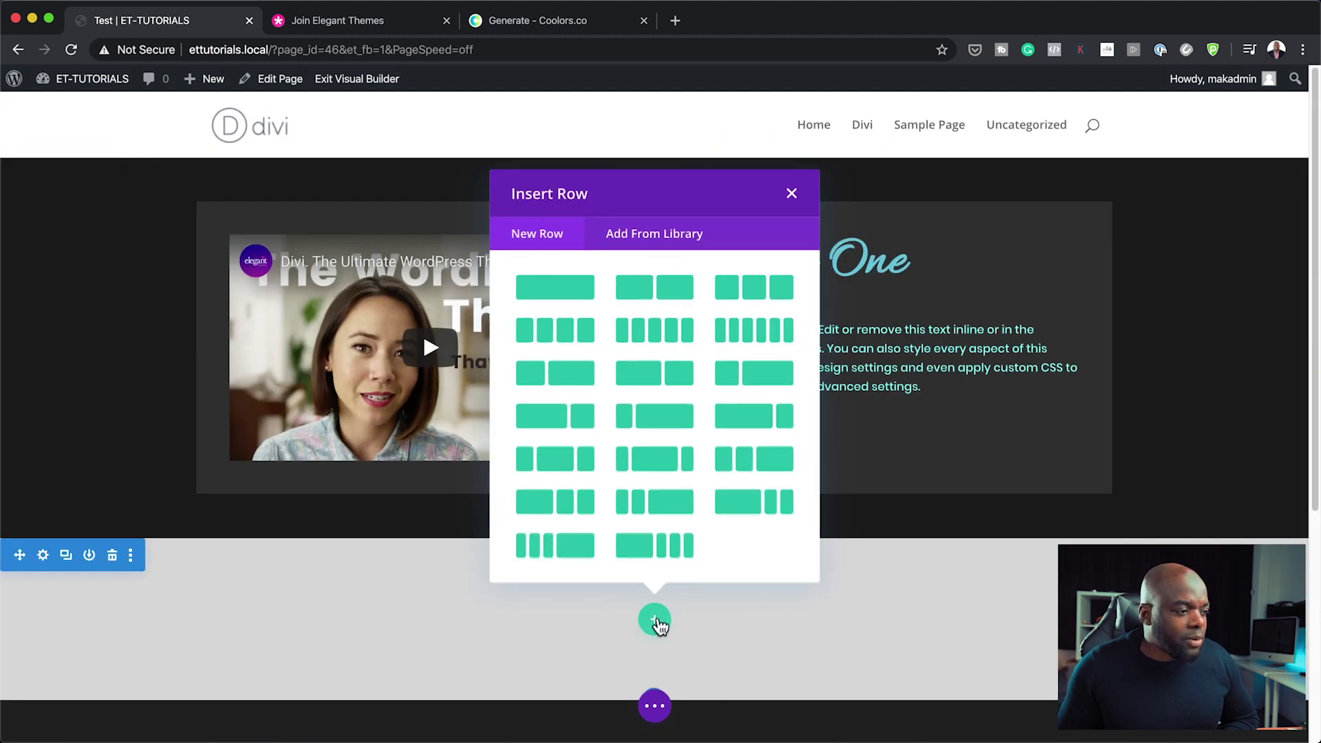
{"action": "left_click", "coordinate": [788, 299]}
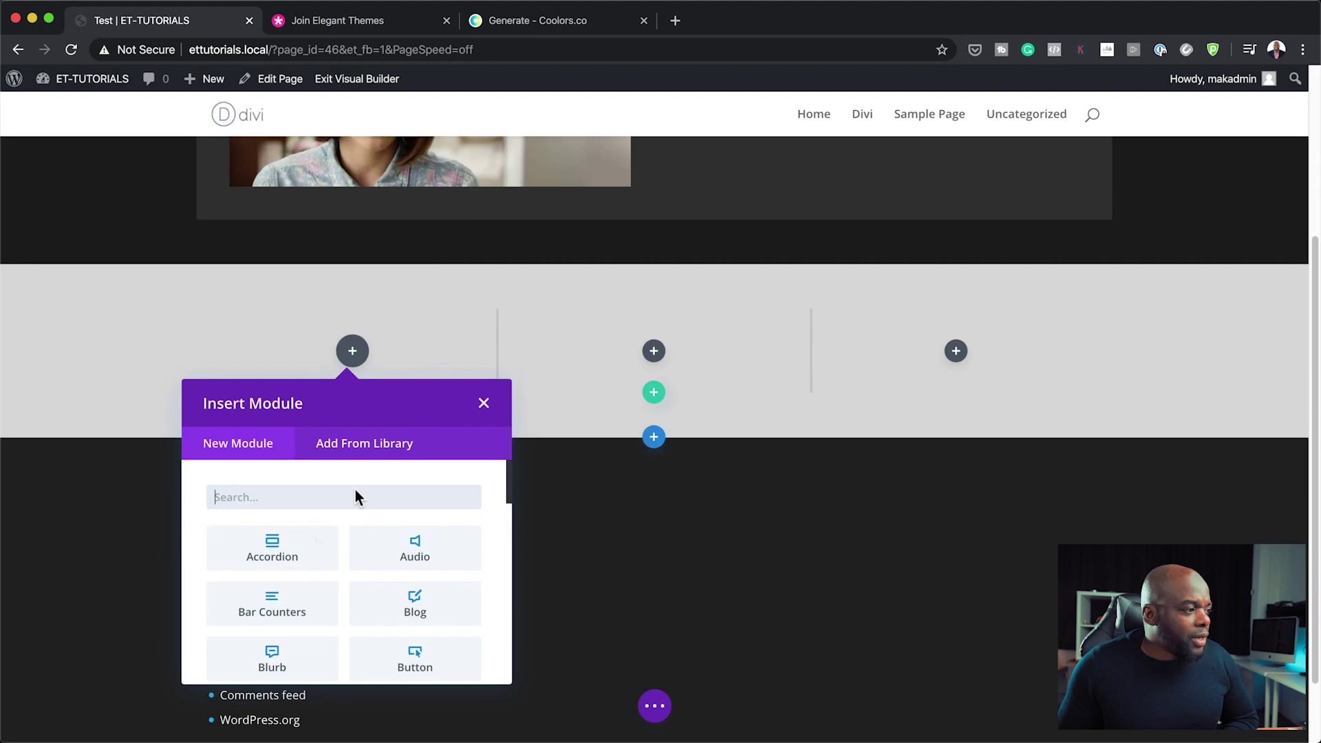
Add a Blurb module to the first column of the three-column row.
{"action": "scroll", "coordinate": [444, 566], "scroll_direction": "down", "scroll_amount": 1}
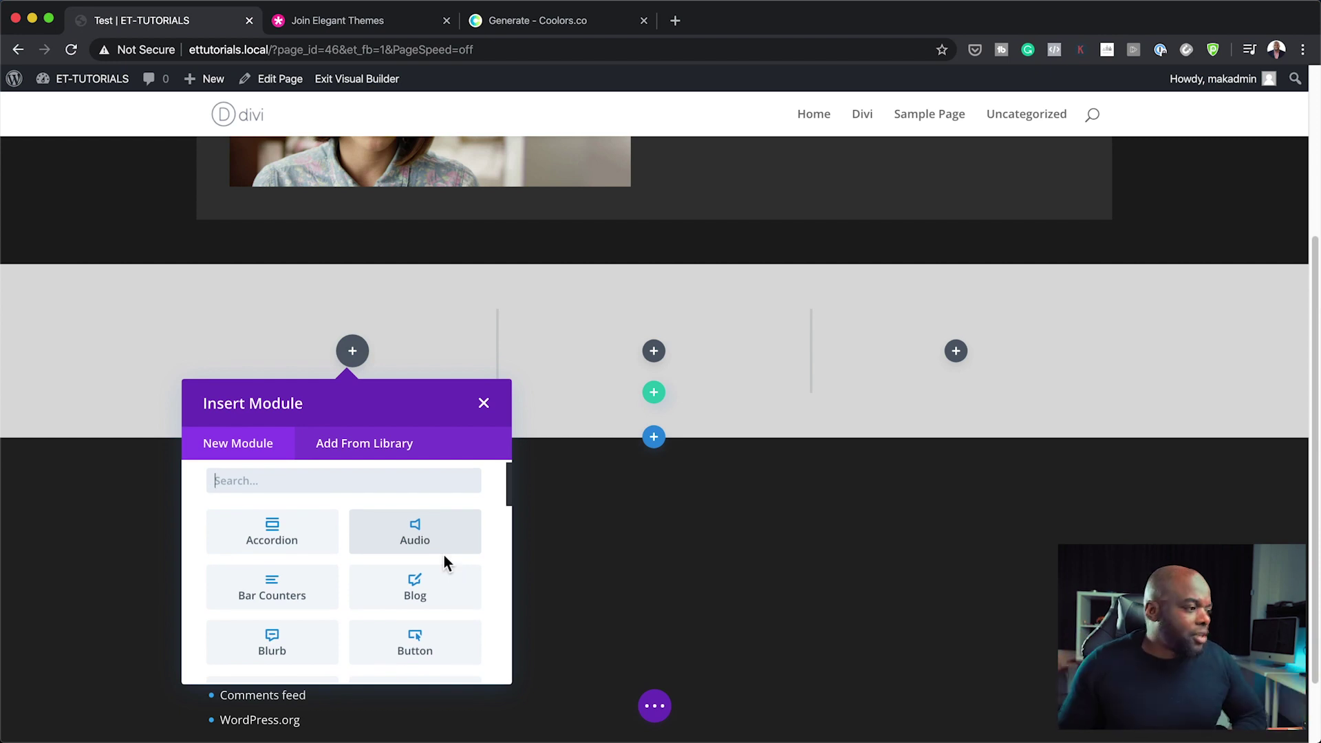
{"action": "scroll", "coordinate": [410, 595], "scroll_direction": "down", "scroll_amount": 3}
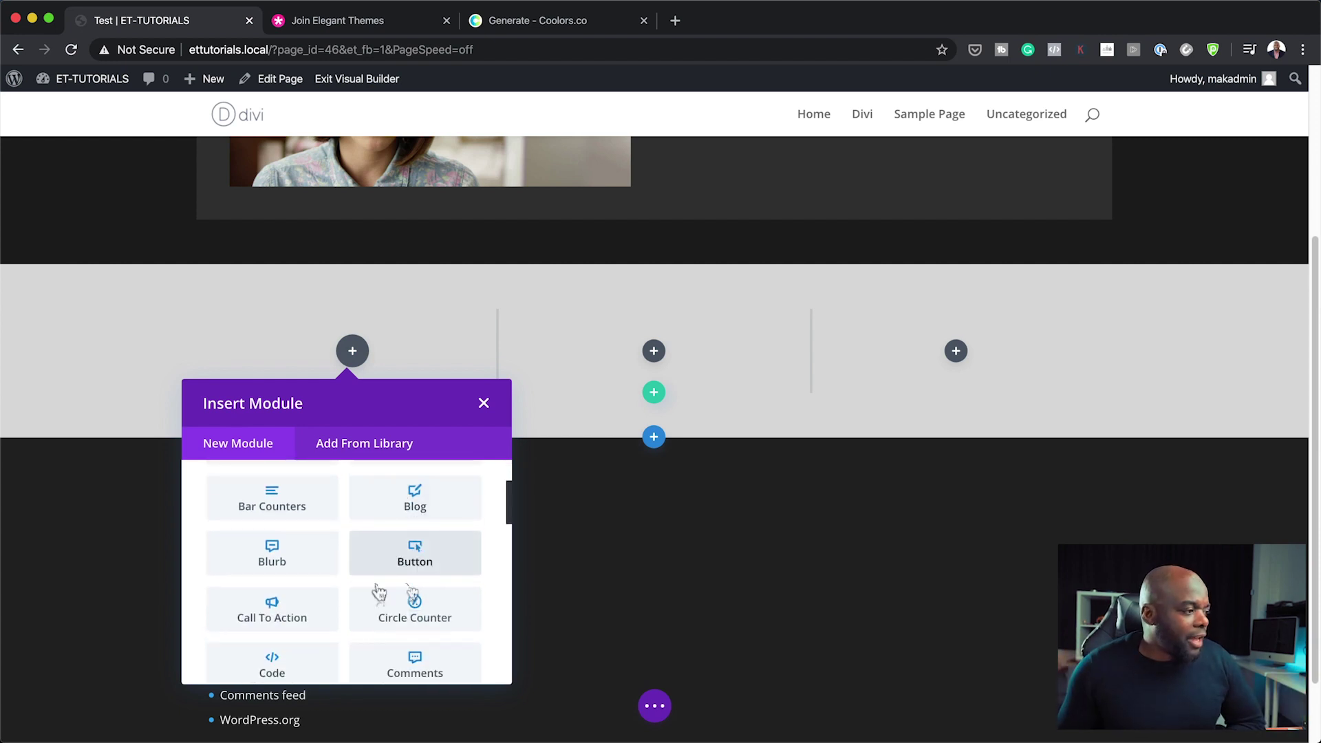
{"action": "left_click", "coordinate": [295, 551]}
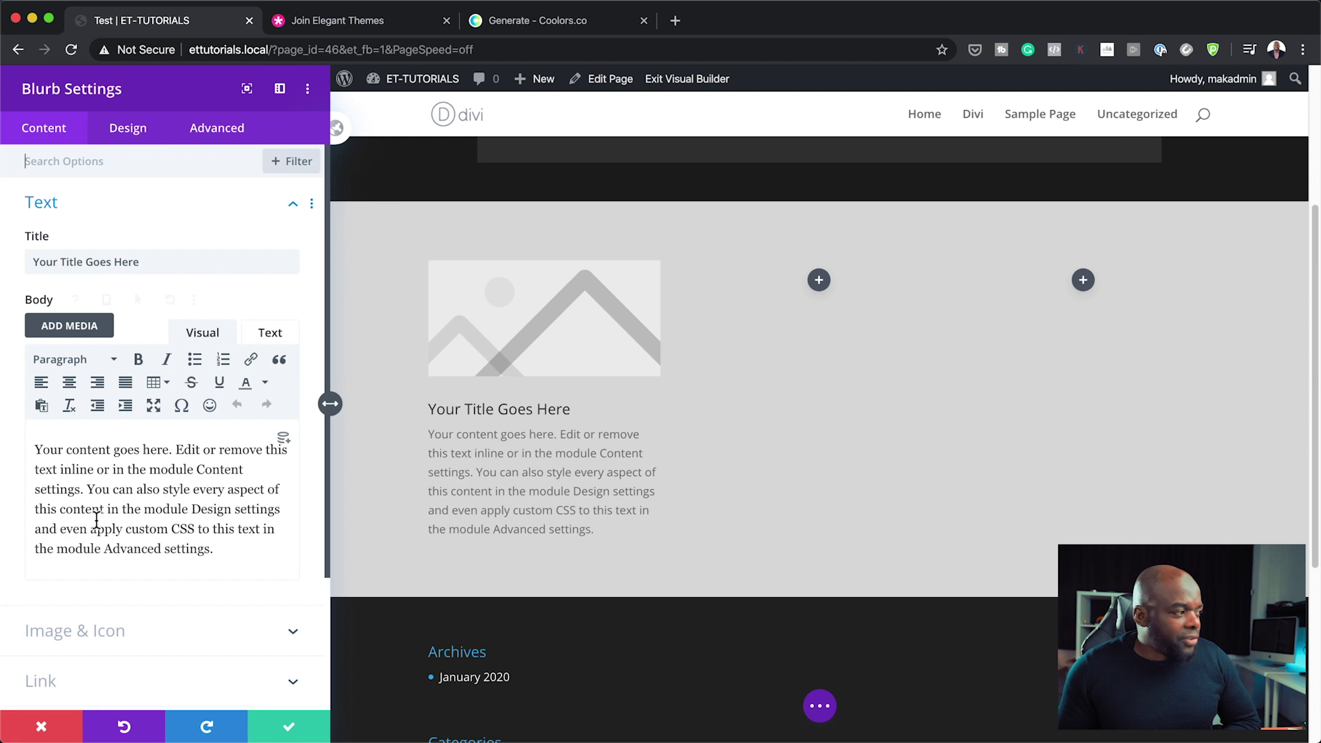
Look through the Blurb module's content, design and advanced option groups.
{"action": "left_click", "coordinate": [131, 130]}
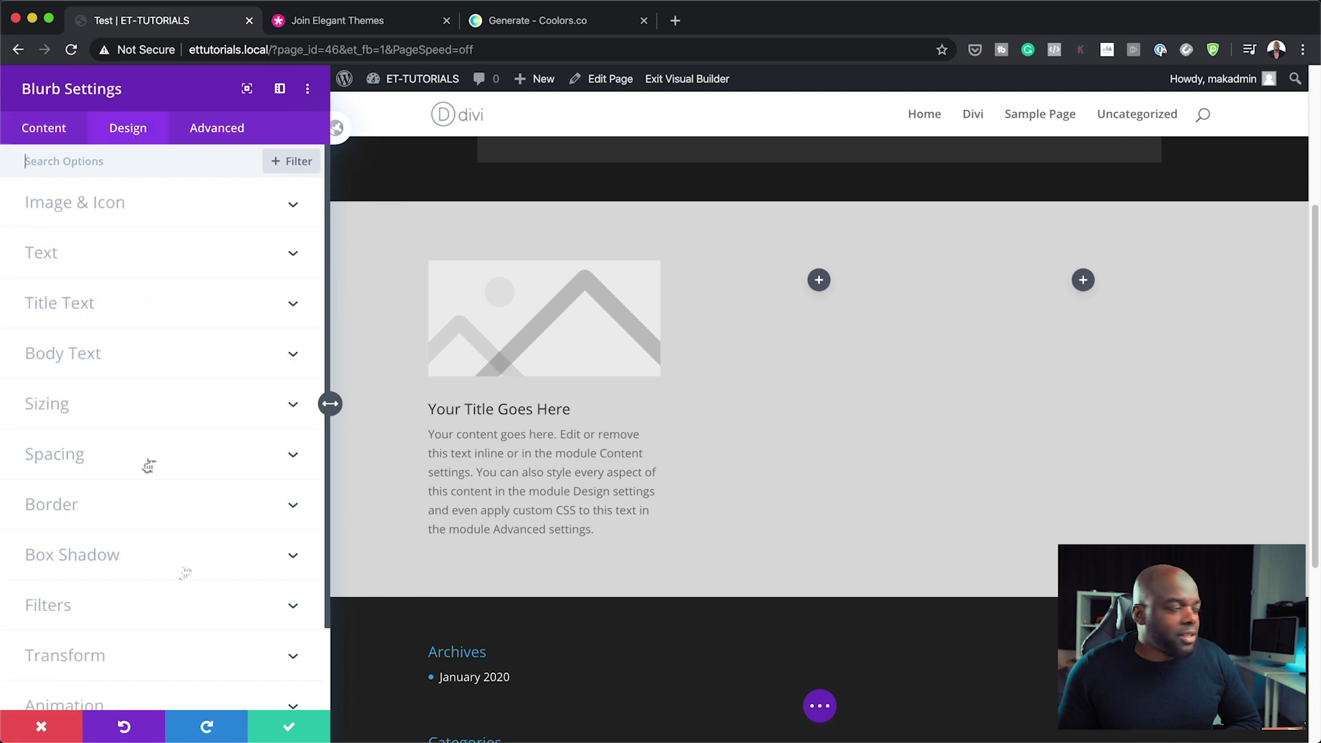
{"action": "left_click", "coordinate": [230, 140]}
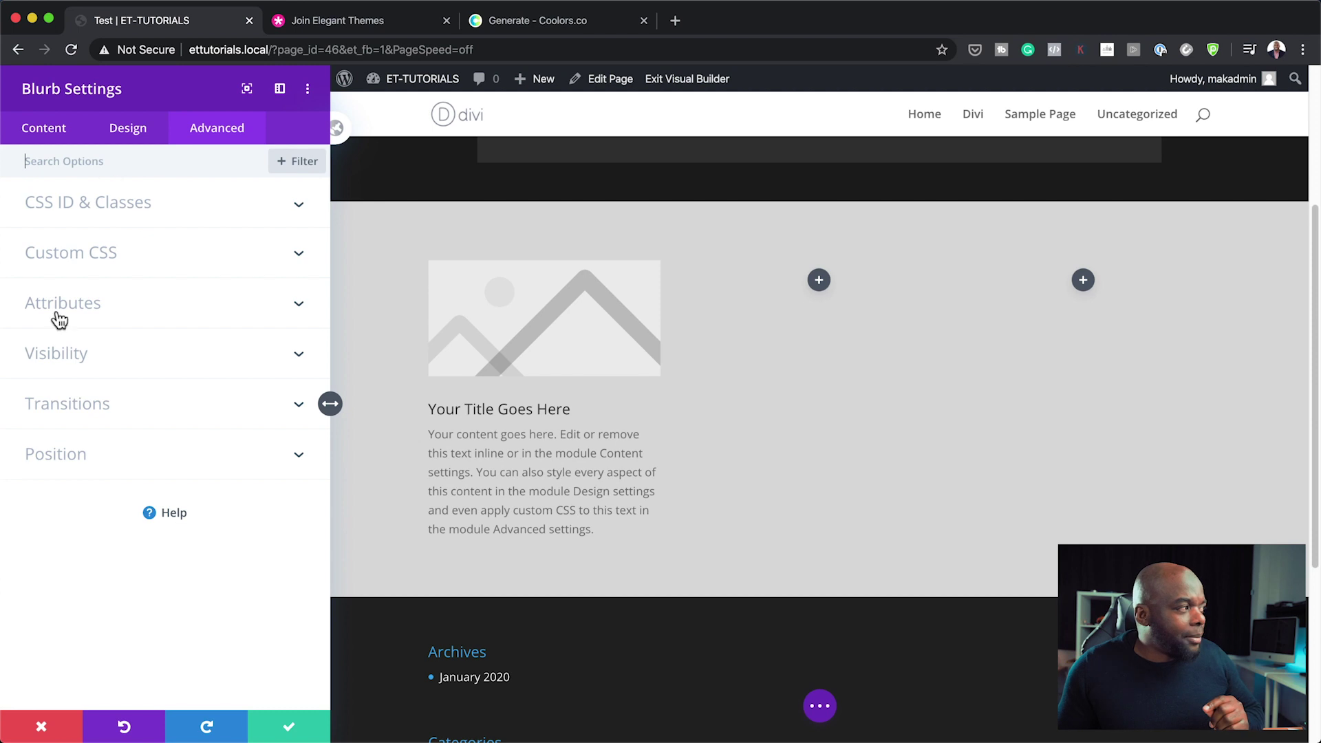
{"action": "left_click", "coordinate": [58, 136]}
{"action": "left_click", "coordinate": [128, 134]}
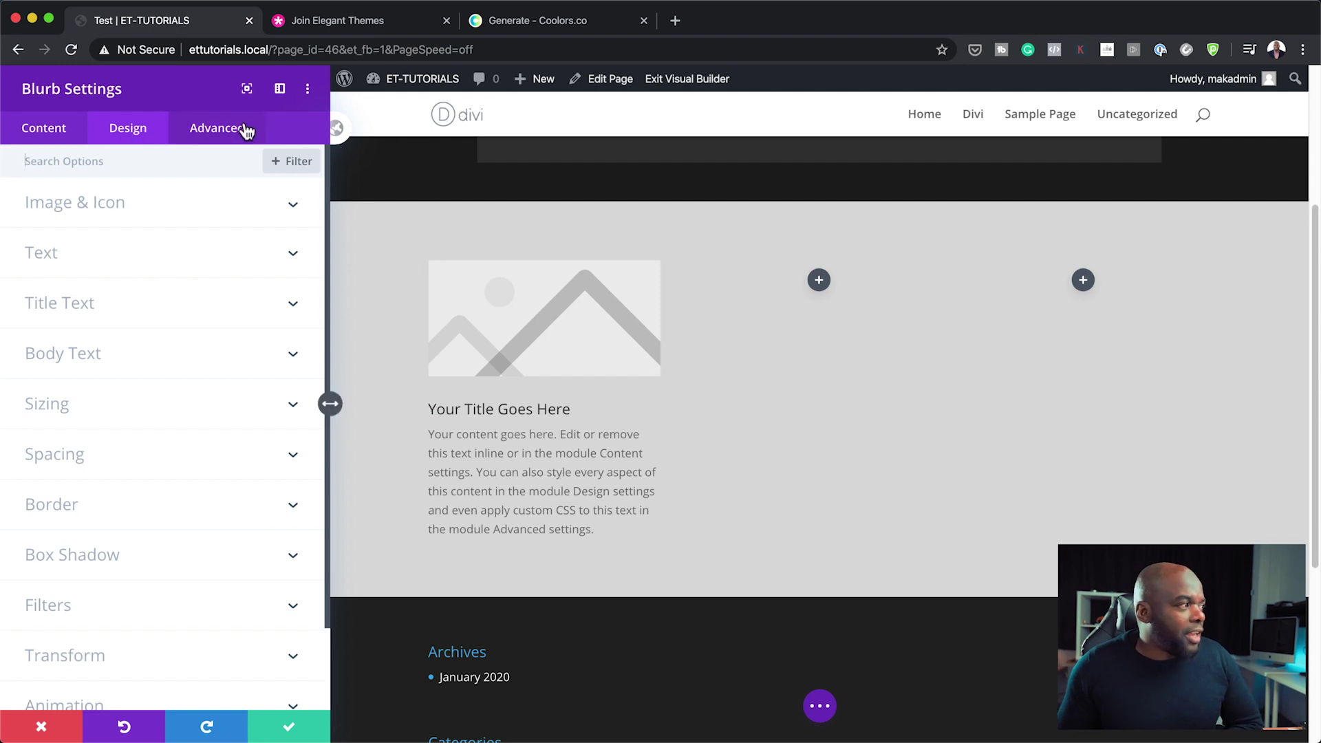
{"action": "scroll", "coordinate": [172, 551], "scroll_direction": "down", "scroll_amount": 3}
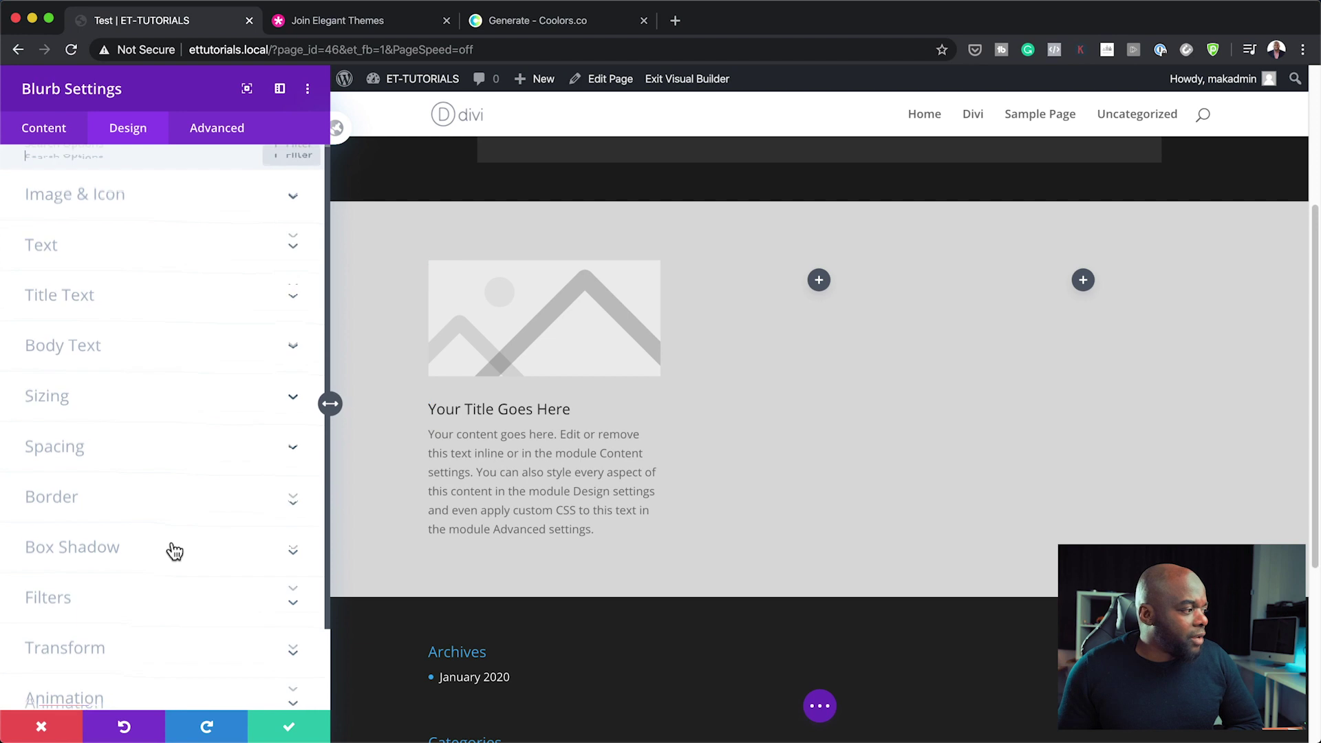
Examine the design options for the Blurb's image, including rounded corners, border, box shadow and colour adjustments.
{"action": "scroll", "coordinate": [169, 528], "scroll_direction": "up", "scroll_amount": 3}
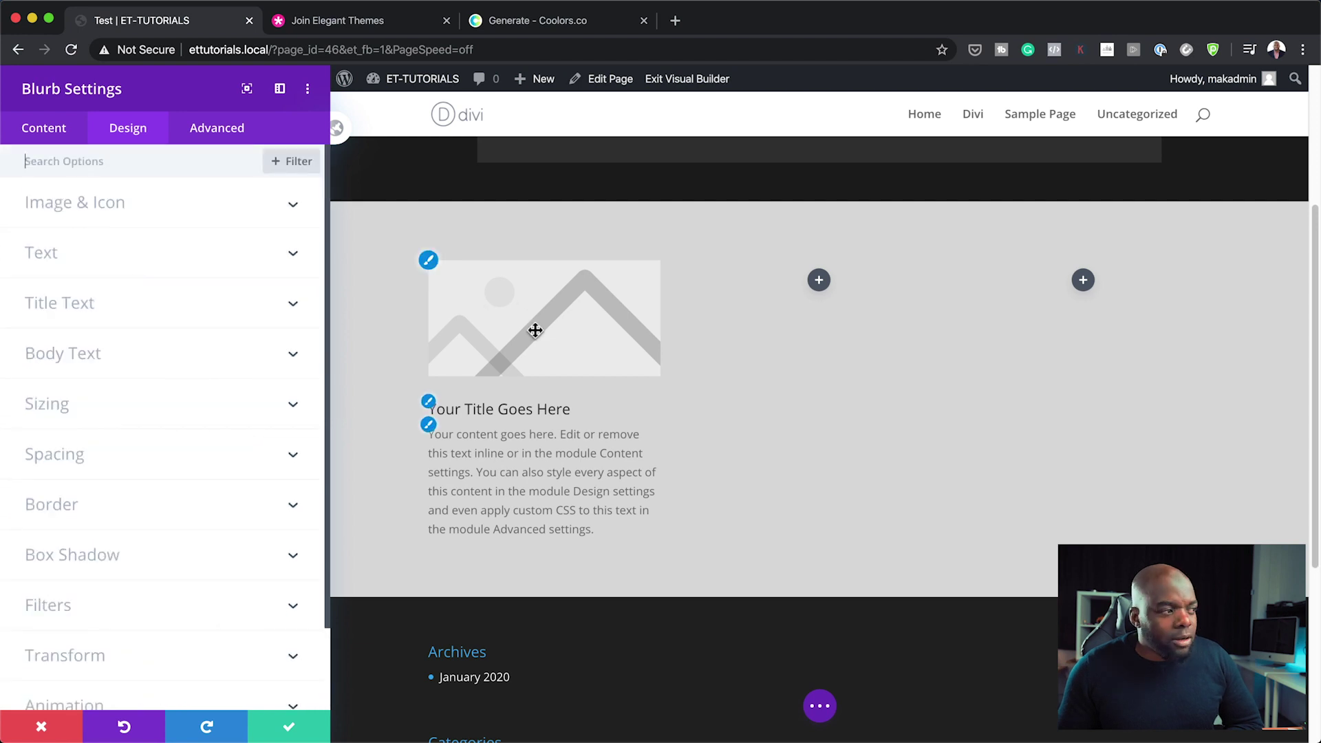
{"action": "left_click", "coordinate": [430, 264]}
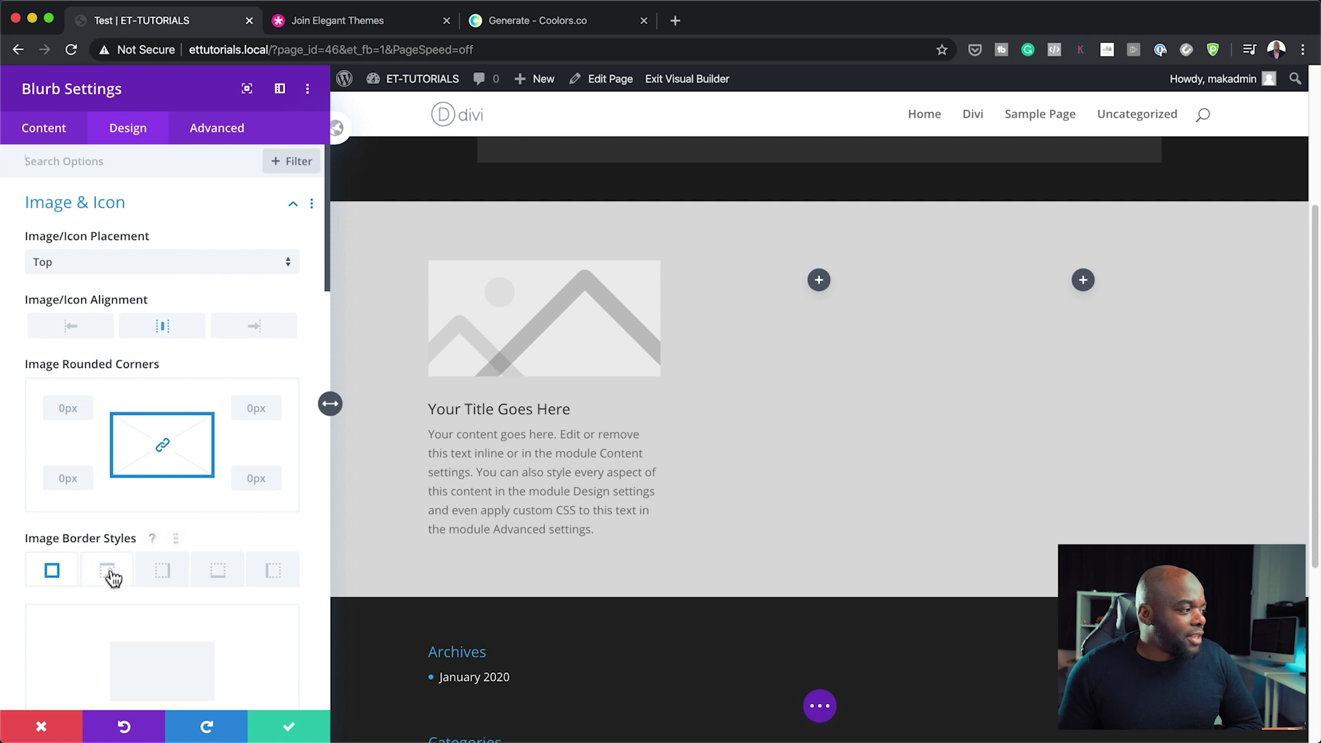
{"action": "scroll", "coordinate": [114, 578], "scroll_direction": "down", "scroll_amount": 10}
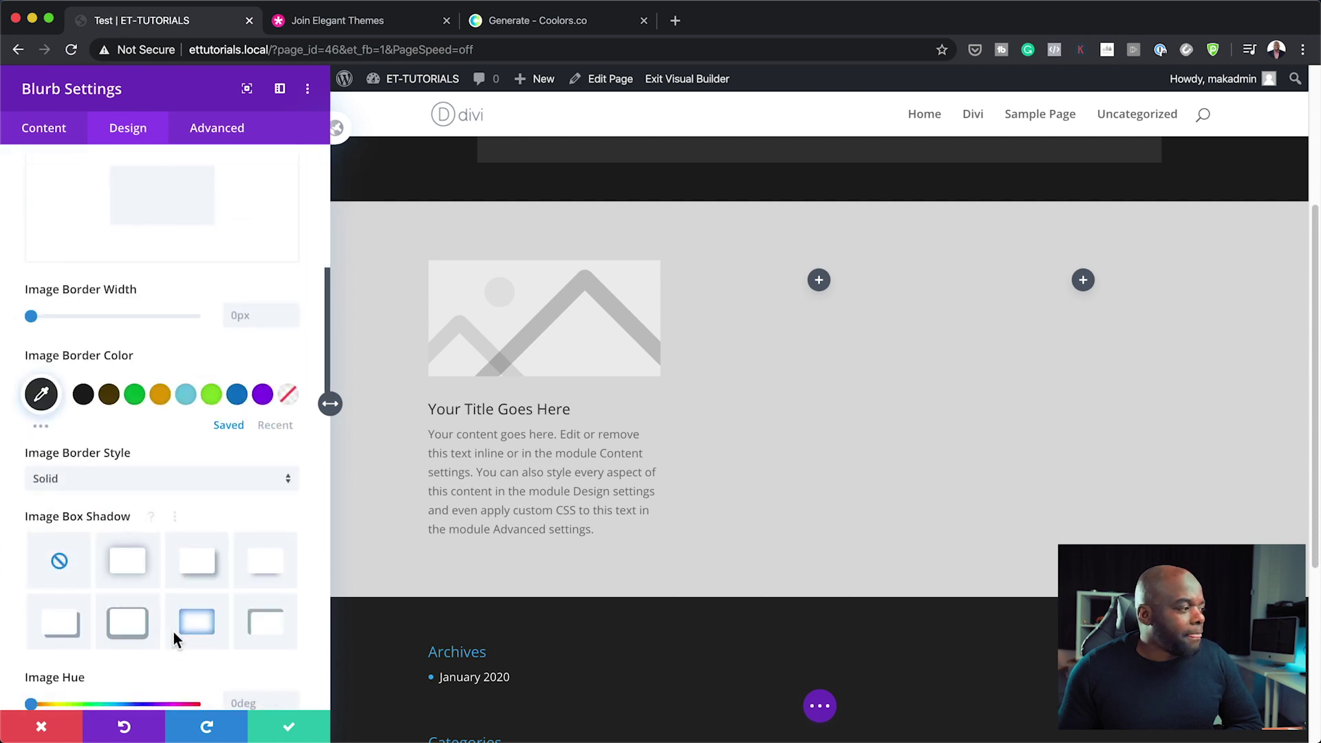
{"action": "left_click", "coordinate": [159, 616]}
{"action": "scroll", "coordinate": [164, 610], "scroll_direction": "down", "scroll_amount": 1}
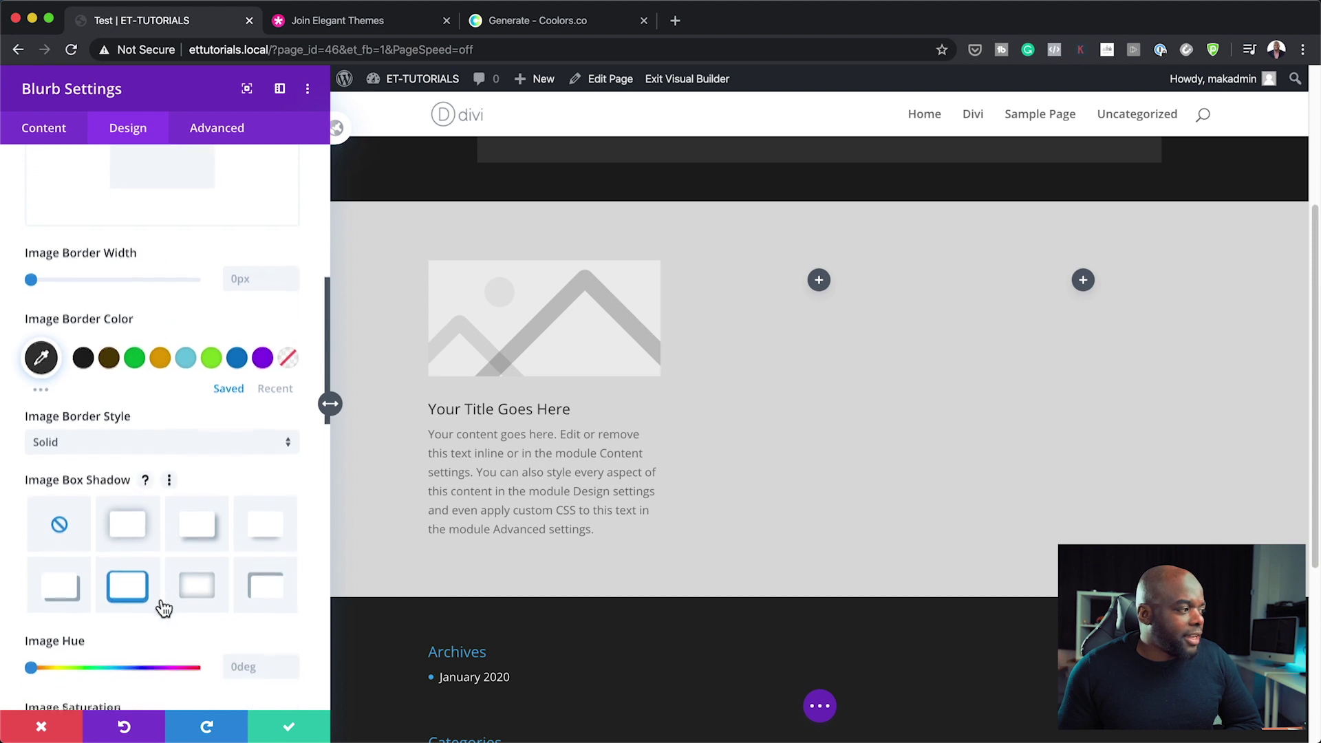
{"action": "scroll", "coordinate": [206, 570], "scroll_direction": "down", "scroll_amount": 10}
{"action": "scroll", "coordinate": [211, 573], "scroll_direction": "down", "scroll_amount": 6}
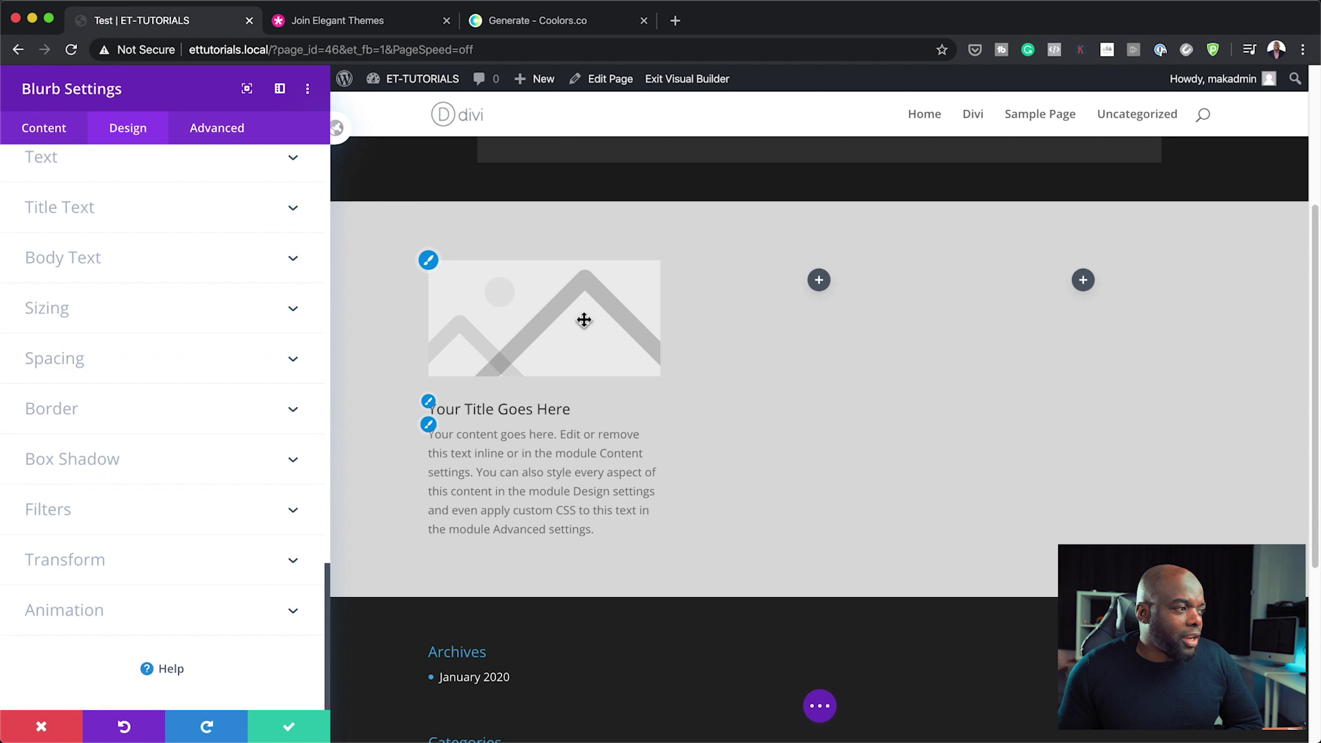
Replace the Blurb's placeholder image with the media library photo of a woman photographing a friend outdoors.
{"action": "left_click", "coordinate": [62, 140]}
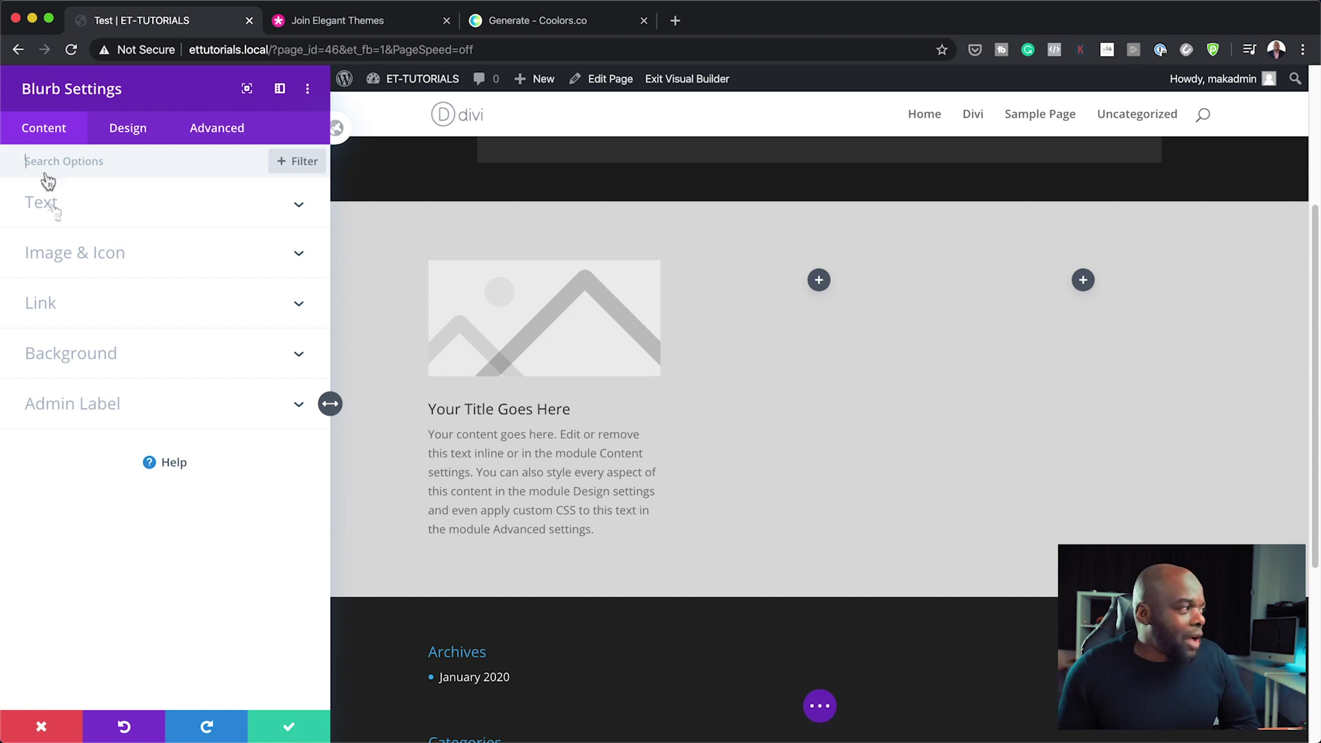
{"action": "left_click", "coordinate": [110, 254]}
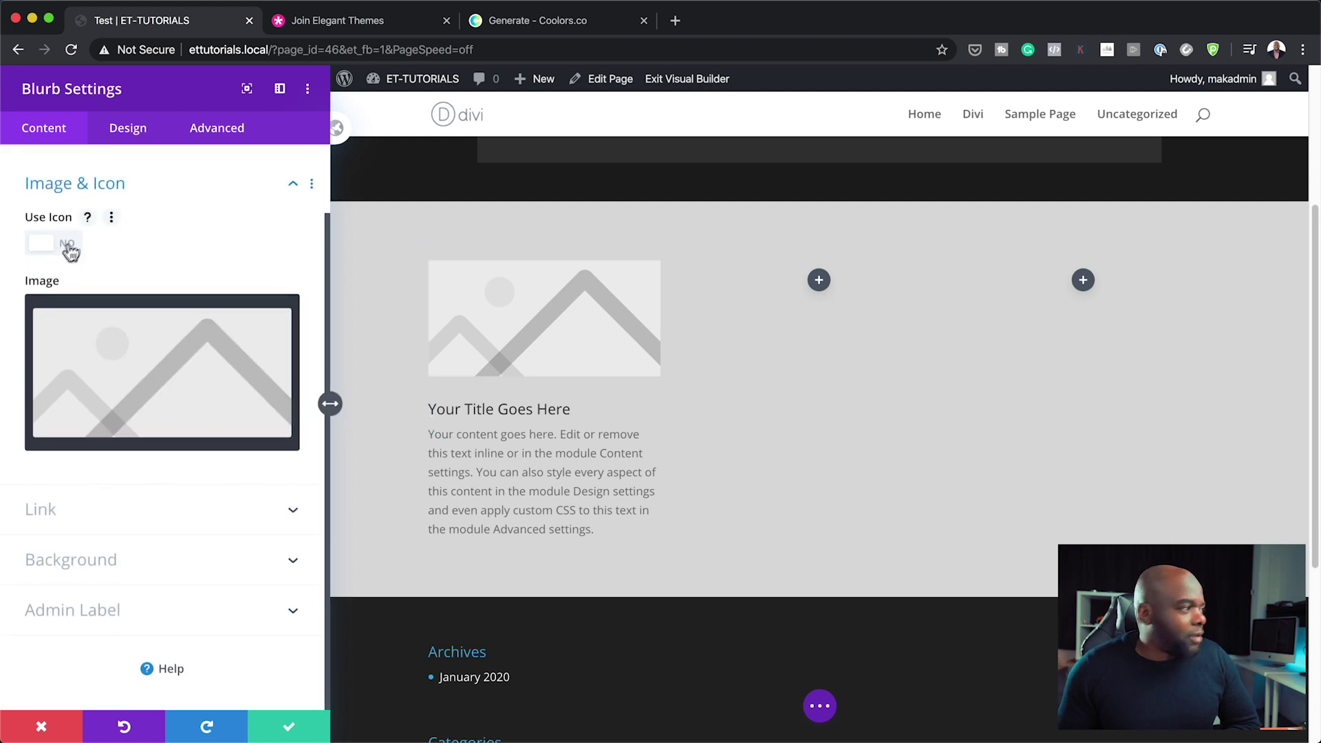
{"action": "left_click", "coordinate": [183, 378]}
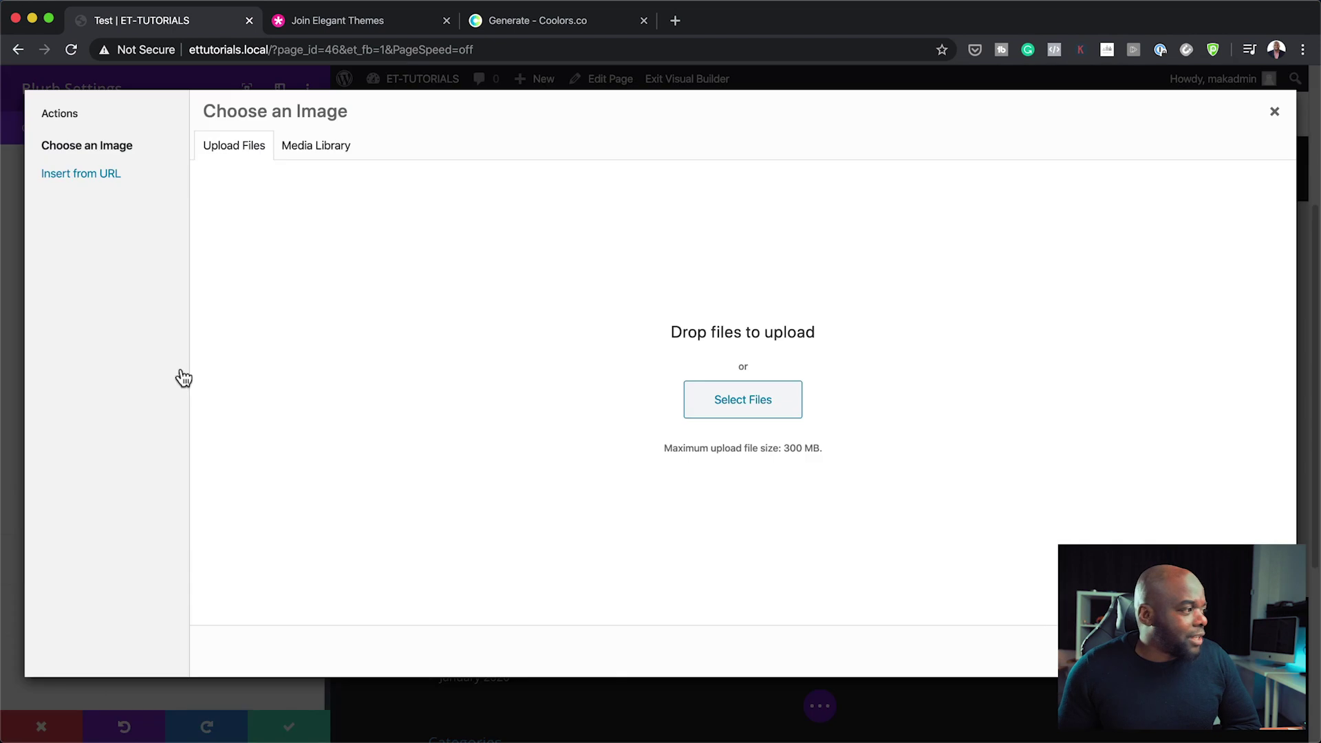
{"action": "left_click", "coordinate": [337, 147]}
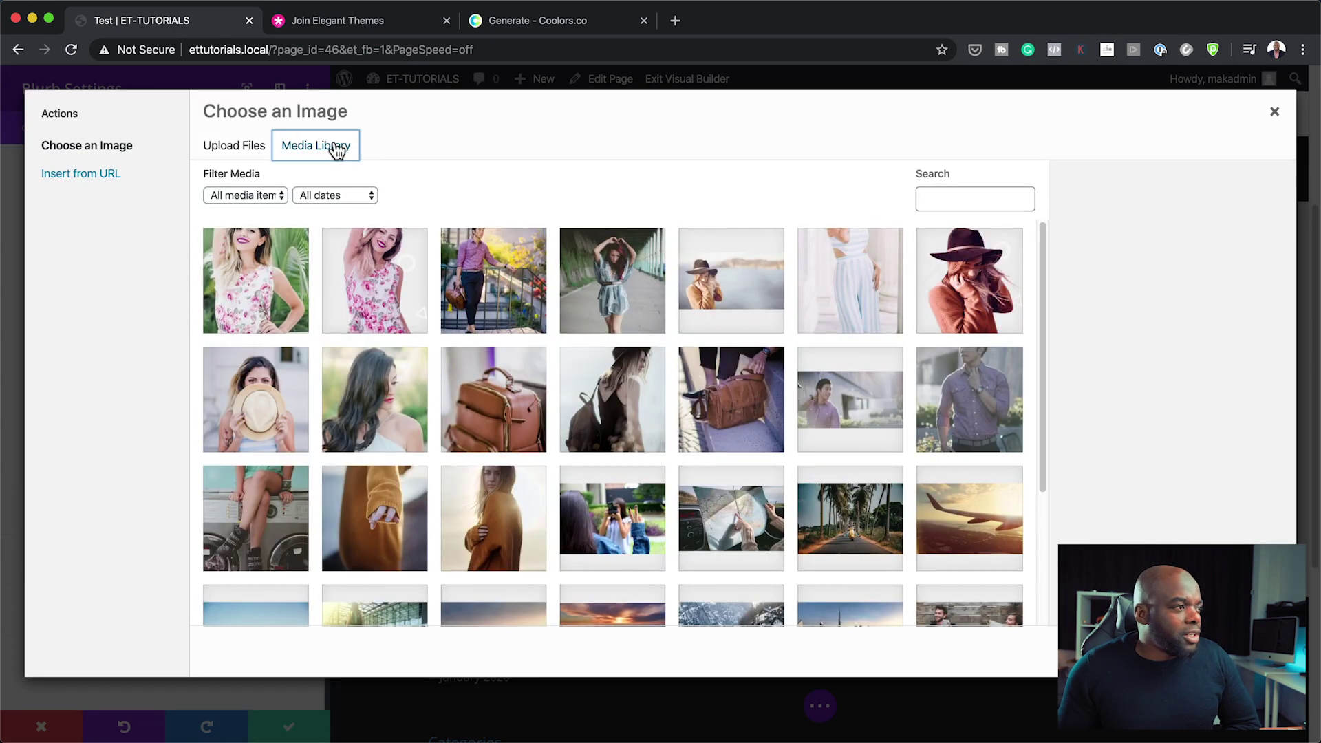
{"action": "left_click", "coordinate": [506, 428]}
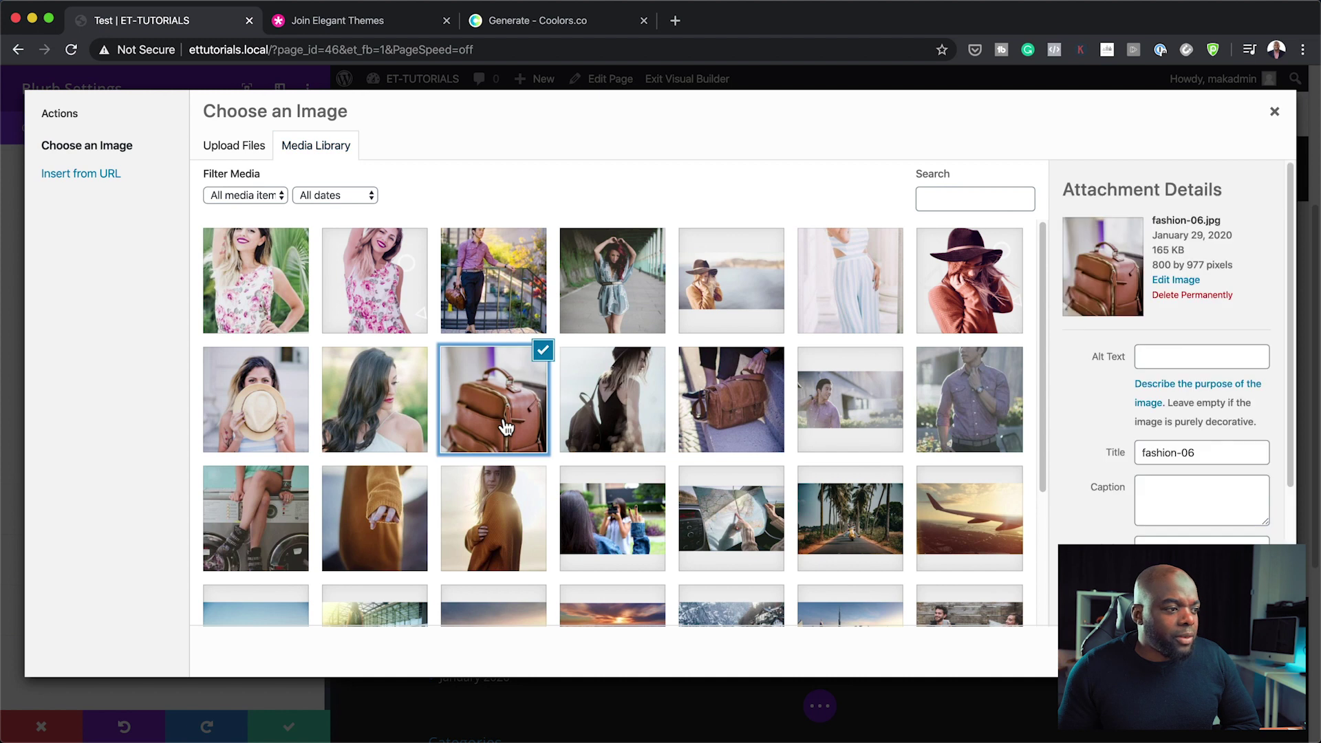
{"action": "left_click", "coordinate": [593, 537]}
{"action": "left_click", "coordinate": [963, 650]}
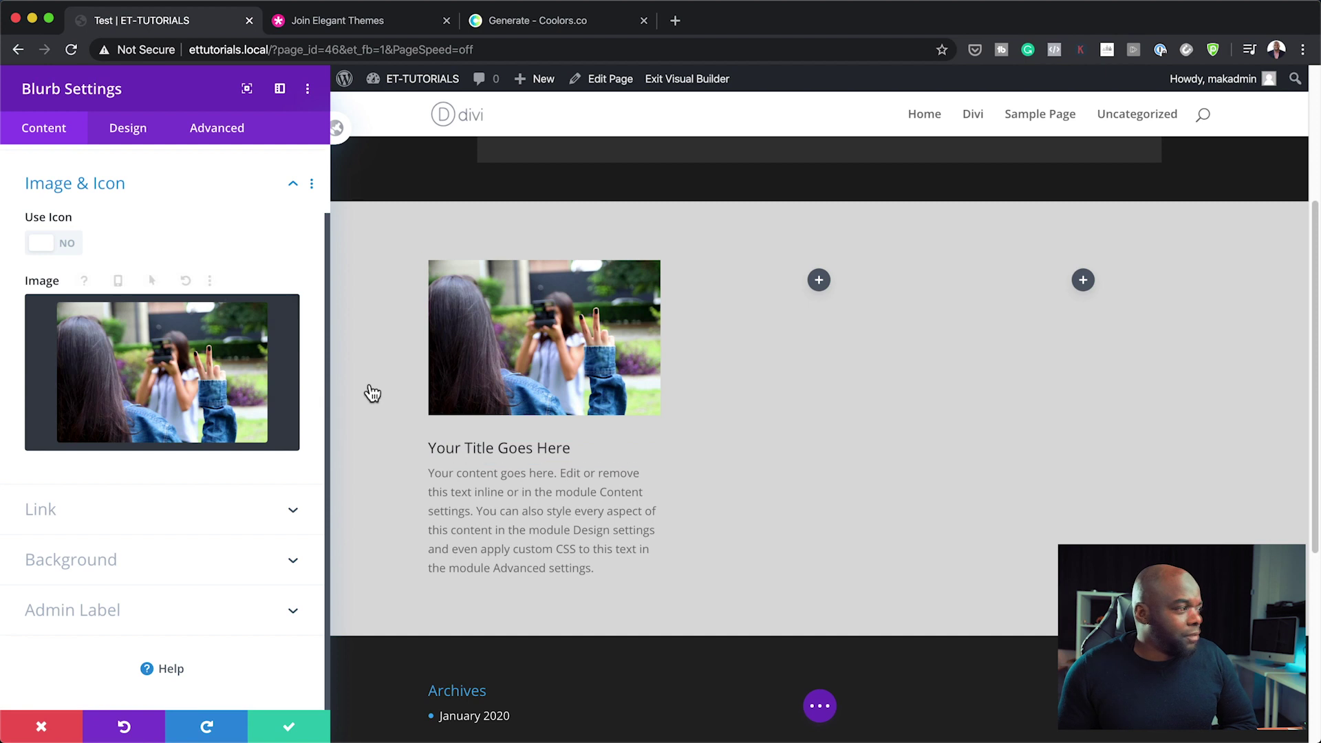
Change the Blurb's title to MY NEW TITLE.
{"action": "scroll", "coordinate": [369, 392], "scroll_direction": "up", "scroll_amount": 4}
{"action": "scroll", "coordinate": [148, 224], "scroll_direction": "up", "scroll_amount": 1}
{"action": "left_click", "coordinate": [148, 220]}
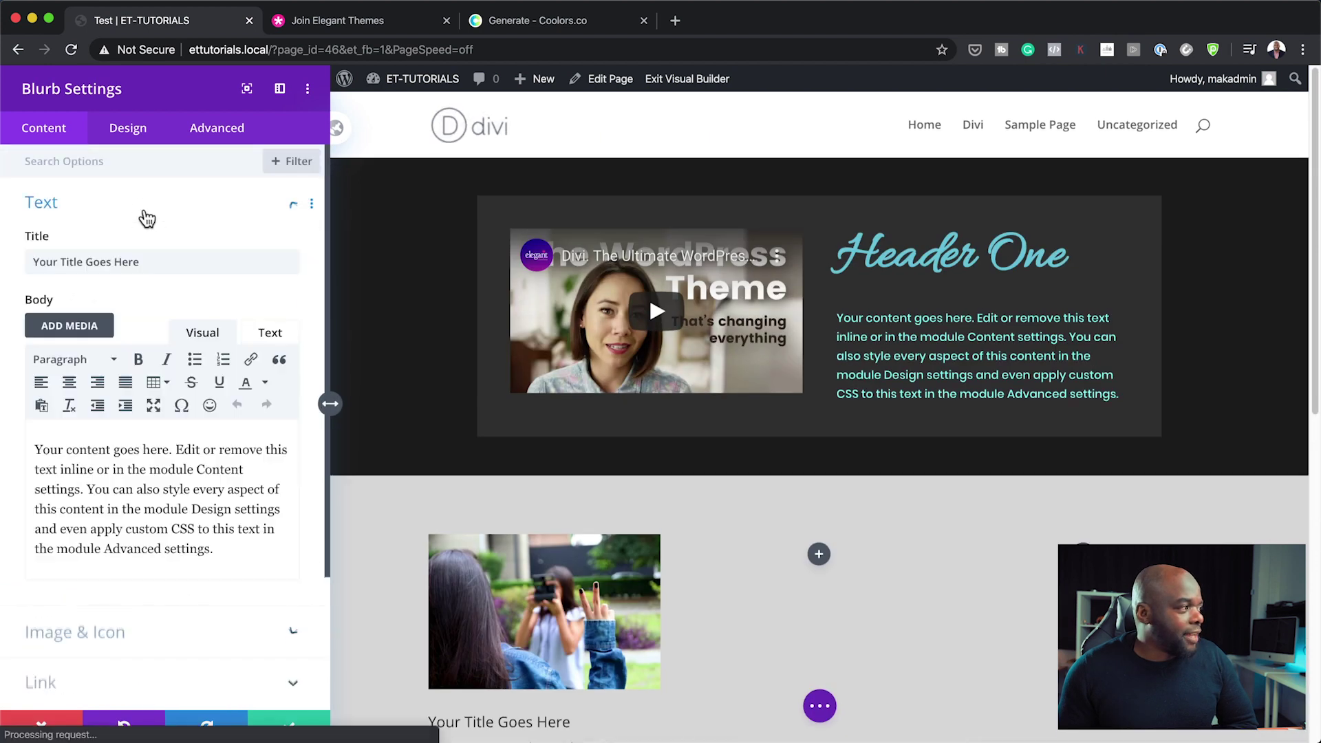
{"action": "left_click_drag", "start_coordinate": [146, 265], "coordinate": [4, 268]}
{"action": "type", "text": "M"}
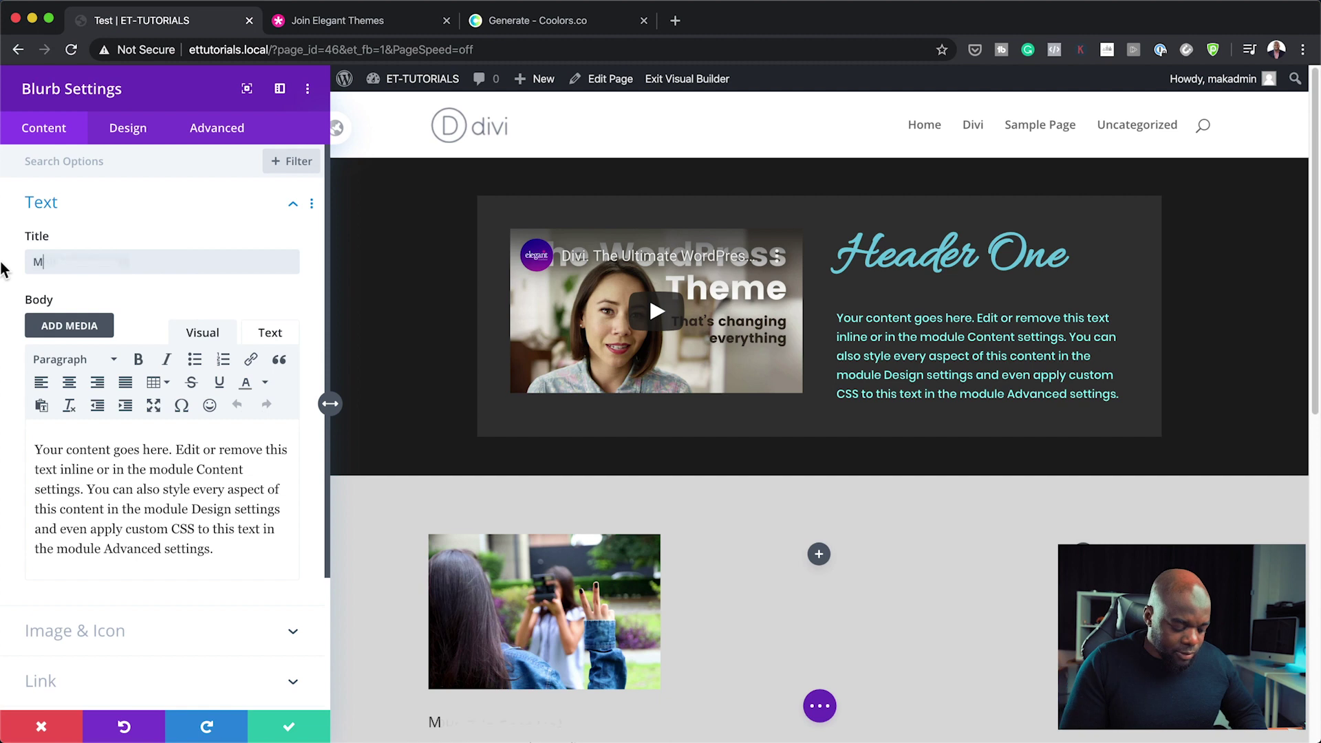
{"action": "type", "text": "Y NEW TIT"}
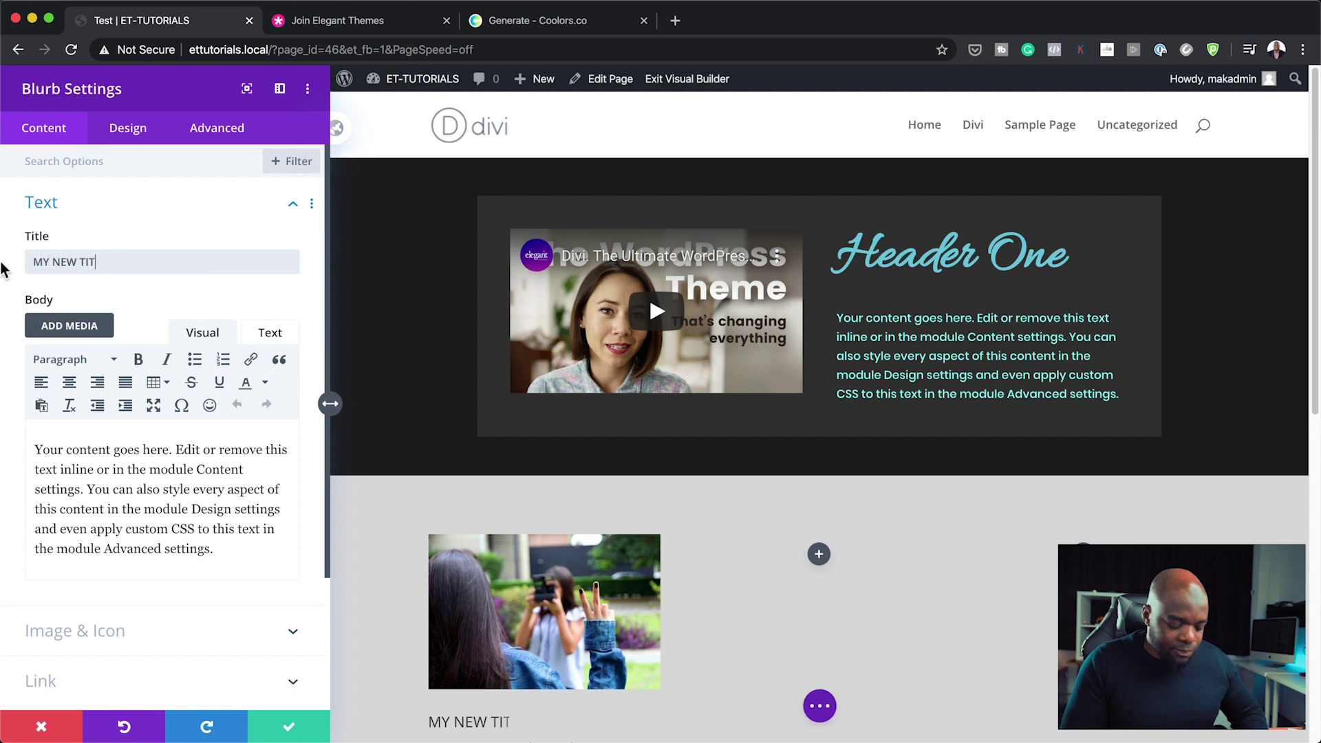
{"action": "type", "text": "LE"}
Shorten the Blurb's body text so that it ends with "this content in the module.".
{"action": "scroll", "coordinate": [737, 633], "scroll_direction": "down", "scroll_amount": 3}
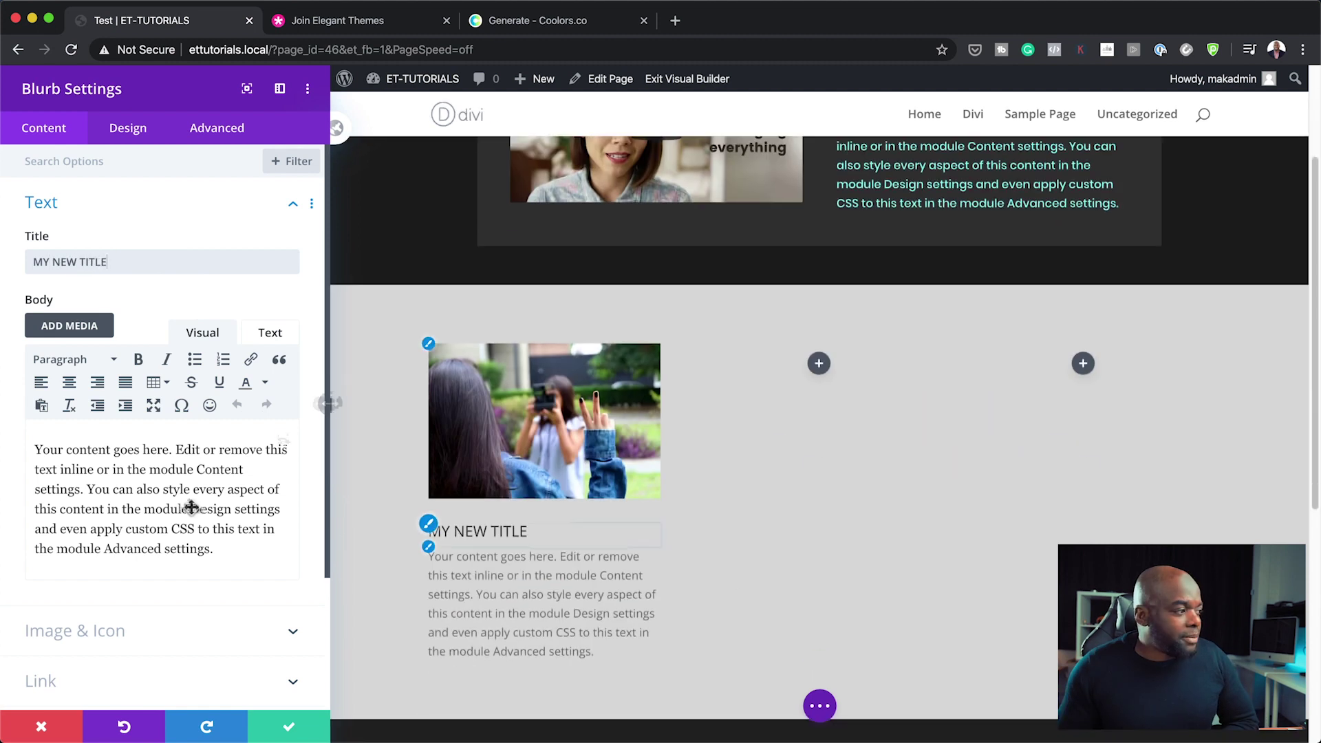
{"action": "left_click_drag", "start_coordinate": [188, 509], "coordinate": [230, 549]}
{"action": "key", "text": "BackSpace"}
{"action": "type", "text": "."}
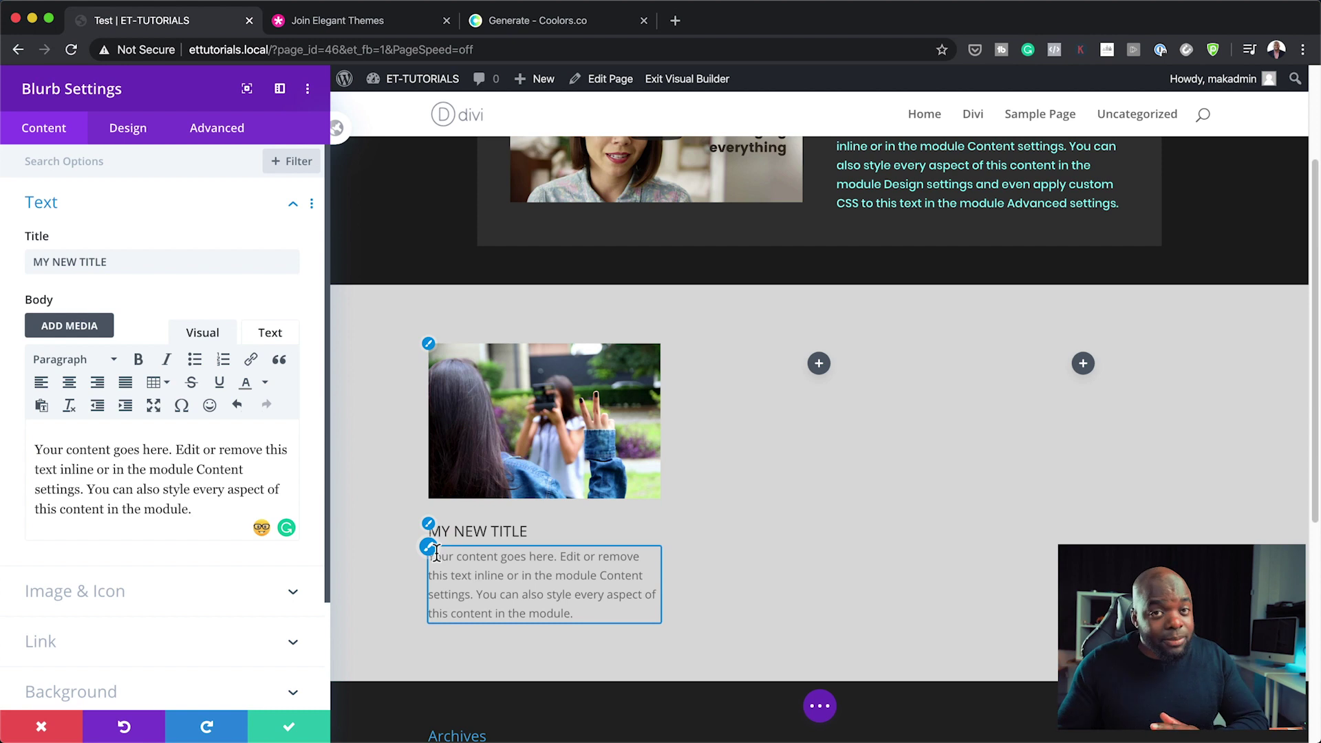
Round all four corners of the Blurb's image to 11px.
{"action": "left_click", "coordinate": [128, 140]}
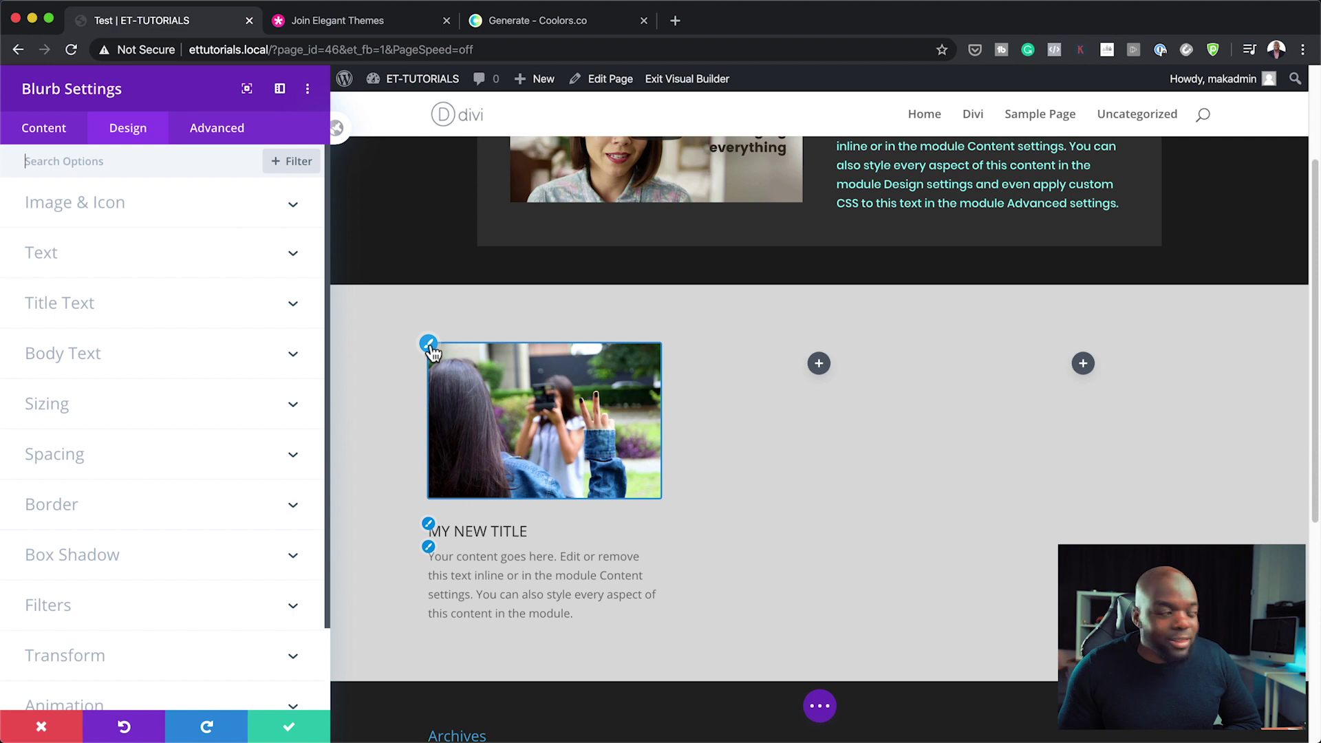
{"action": "left_click", "coordinate": [429, 346]}
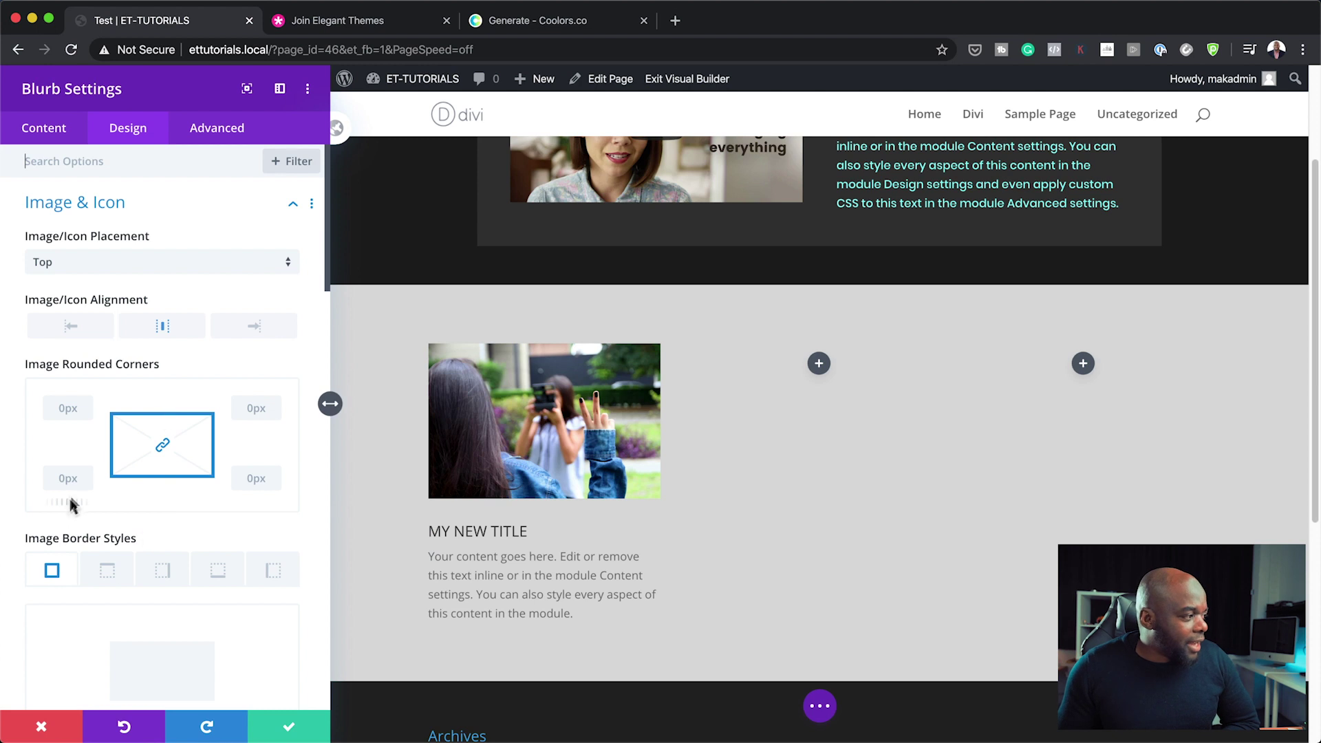
{"action": "left_click_drag", "start_coordinate": [70, 501], "coordinate": [97, 504]}
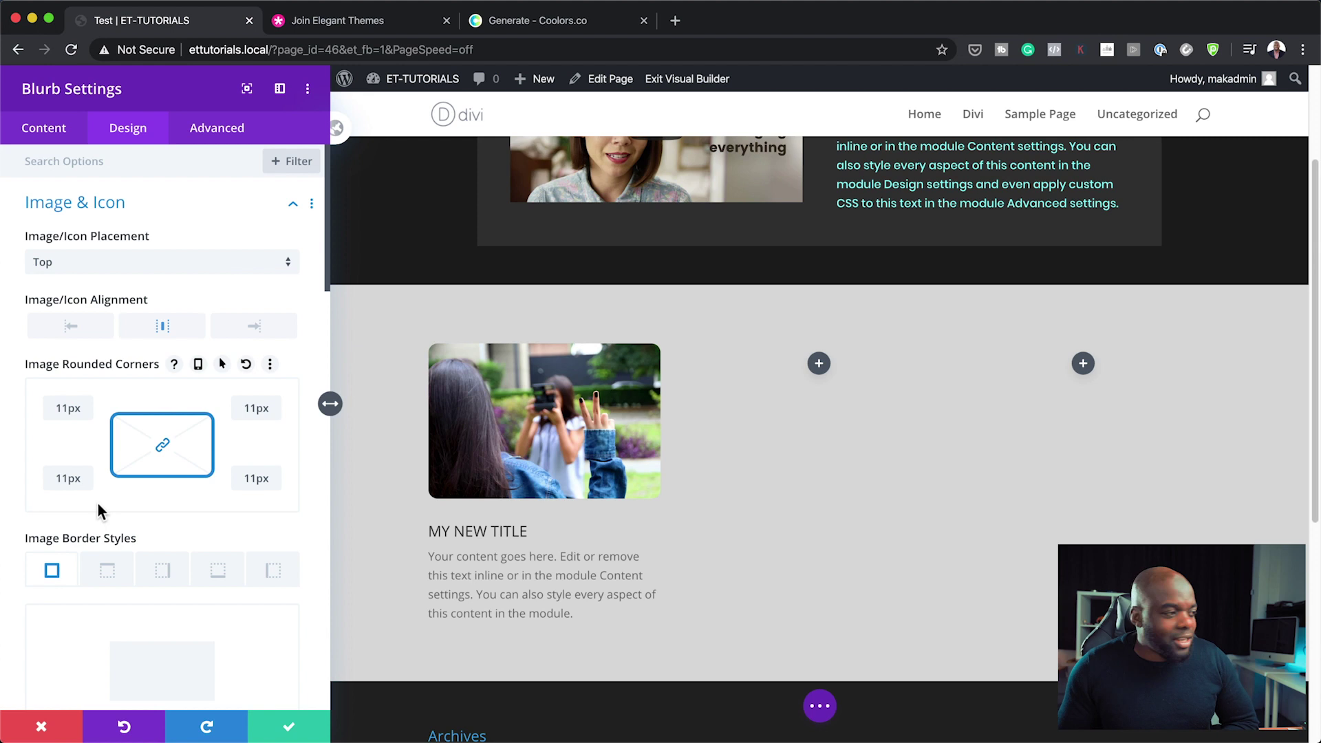
Style the Blurb's title in Poppins Bold with text color #4c3a03 and centered alignment.
{"action": "left_click", "coordinate": [431, 533]}
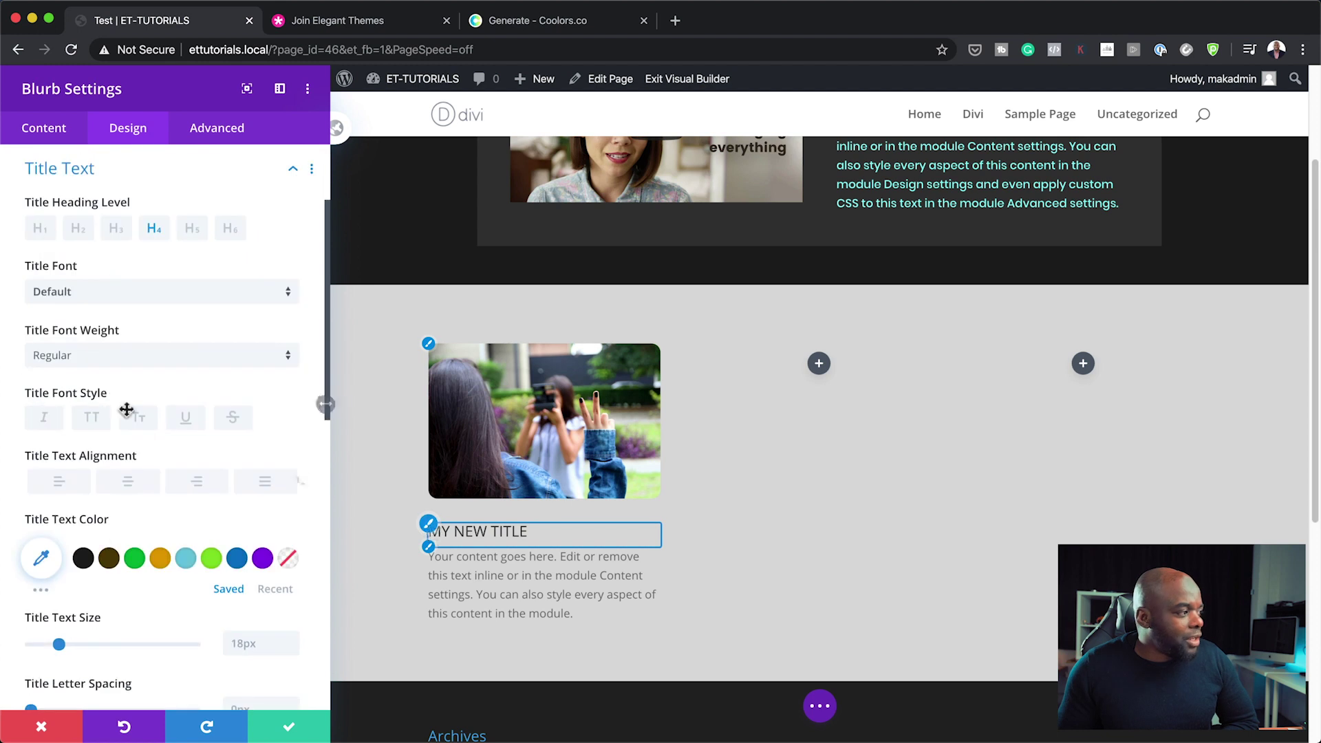
{"action": "left_click", "coordinate": [88, 296]}
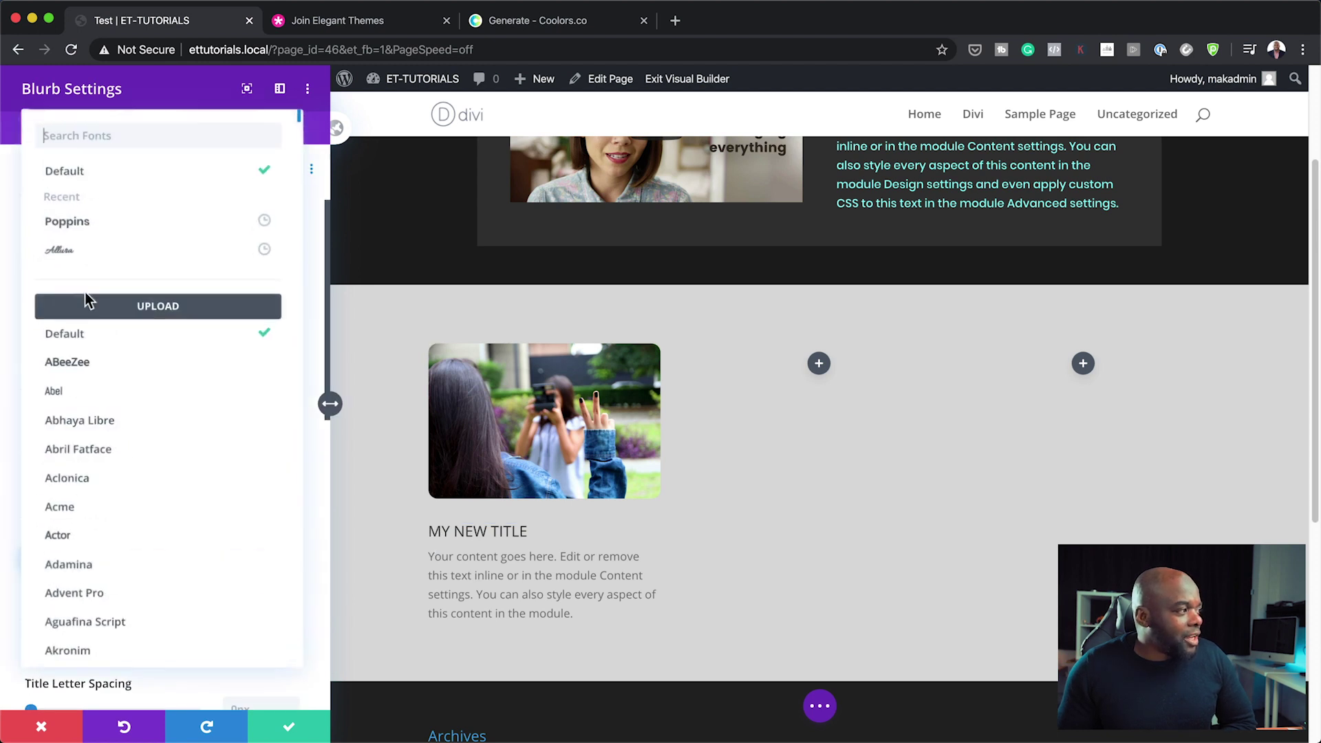
{"action": "left_click", "coordinate": [94, 232]}
{"action": "left_click", "coordinate": [71, 370]}
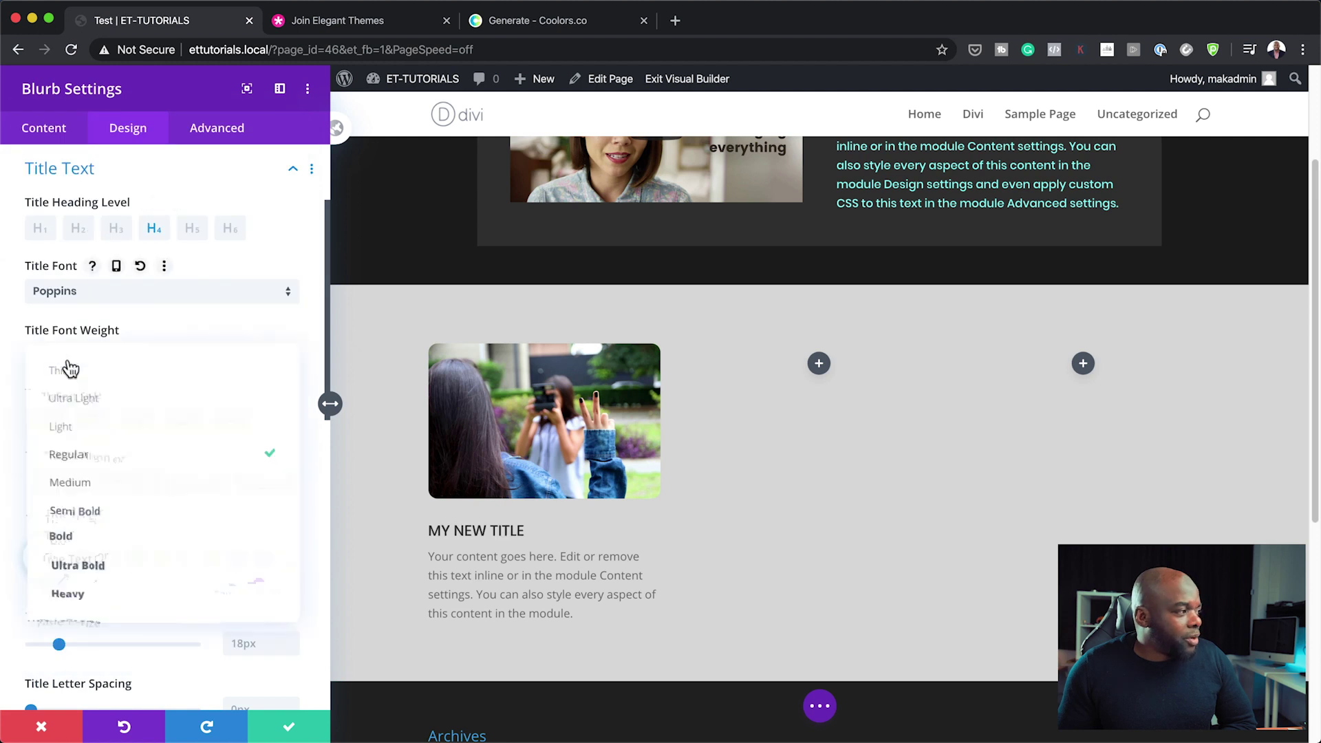
{"action": "left_click", "coordinate": [62, 534]}
{"action": "left_click", "coordinate": [109, 559]}
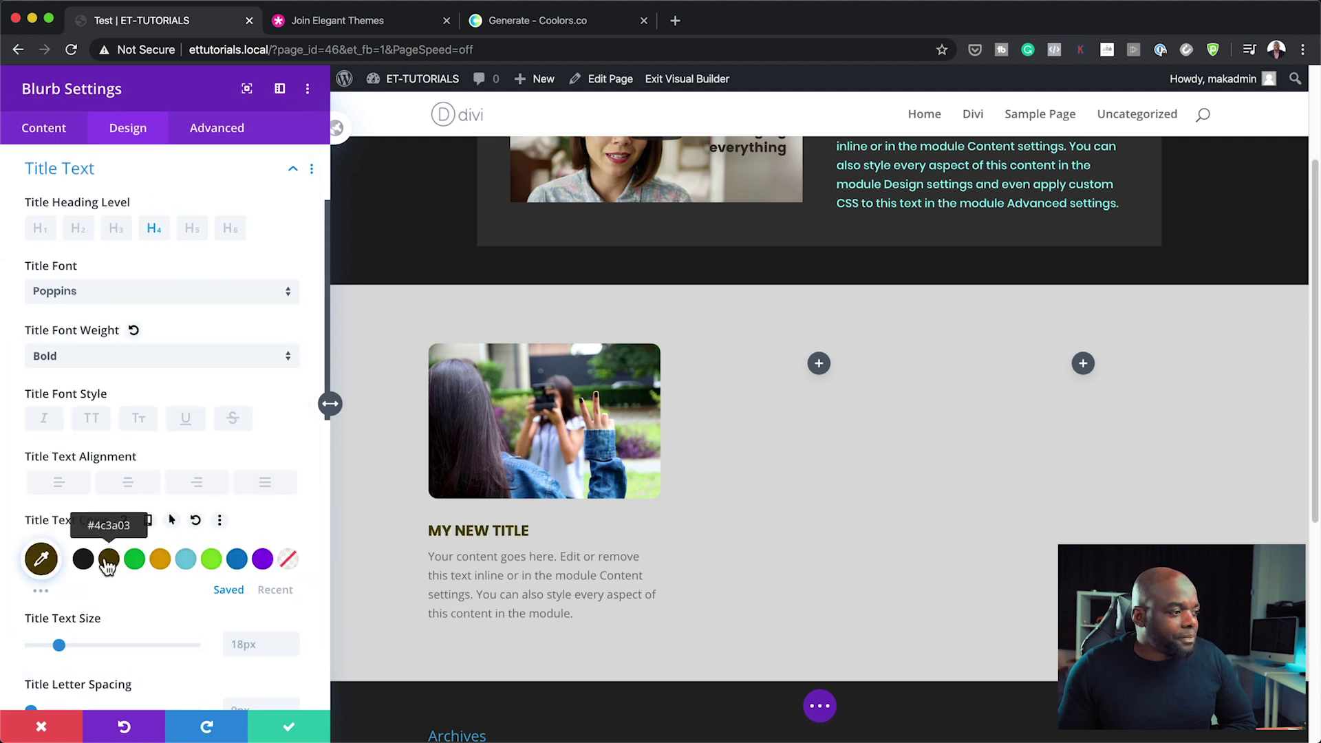
{"action": "left_click", "coordinate": [131, 485]}
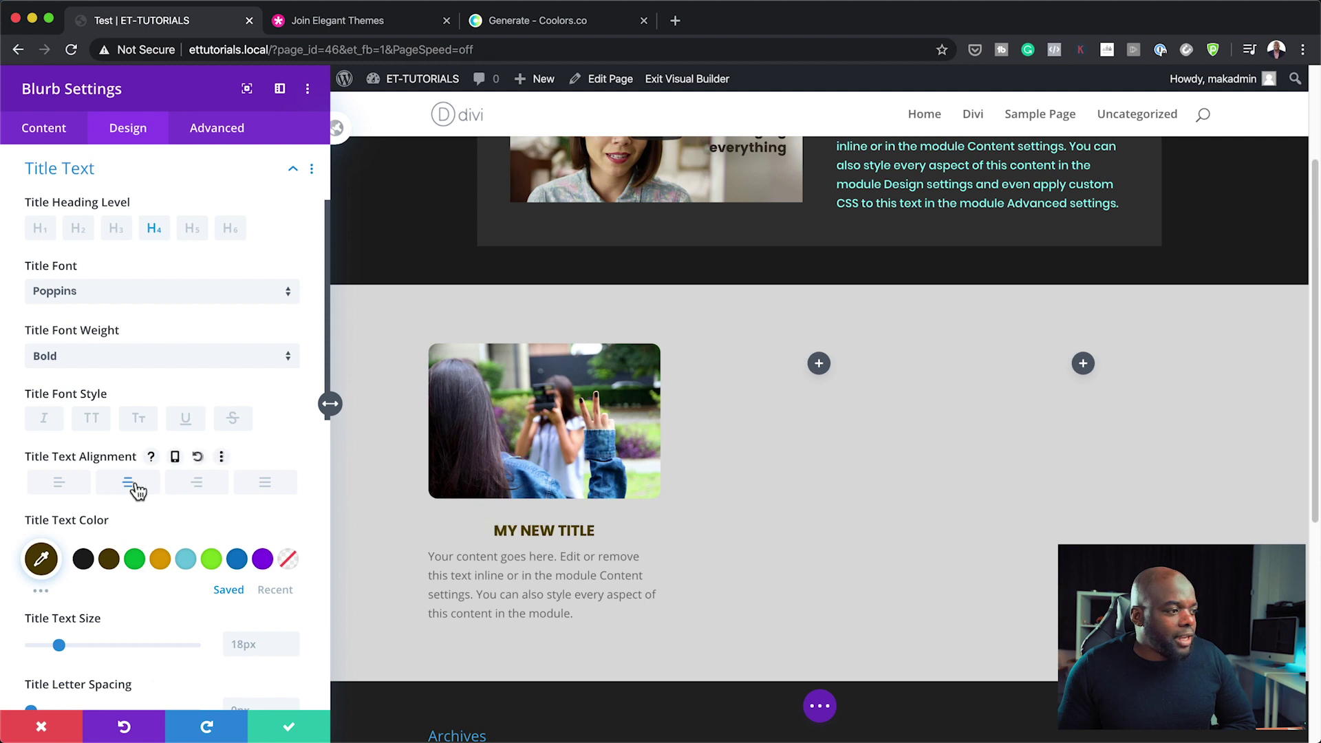
Set the Blurb's body text to Poppins with centered alignment and save the module settings.
{"action": "left_click", "coordinate": [432, 556]}
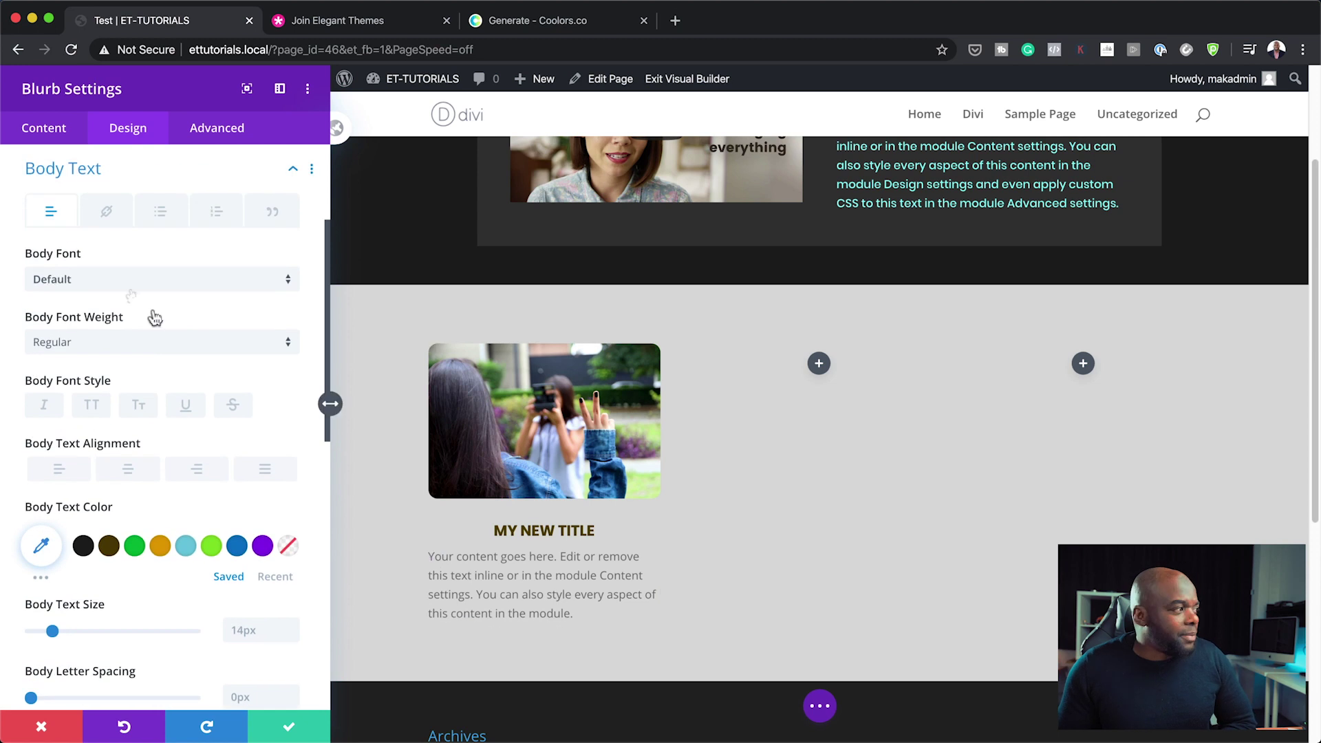
{"action": "left_click", "coordinate": [114, 290]}
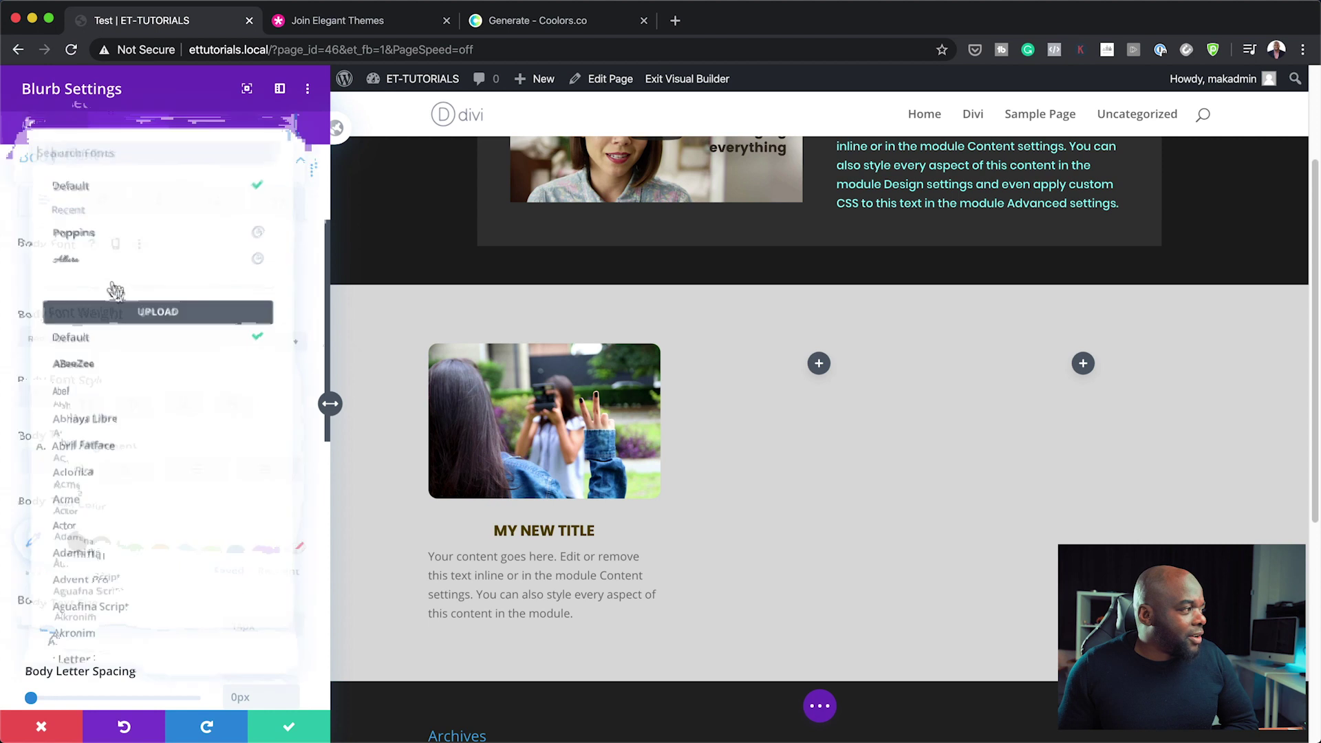
{"action": "left_click", "coordinate": [114, 231]}
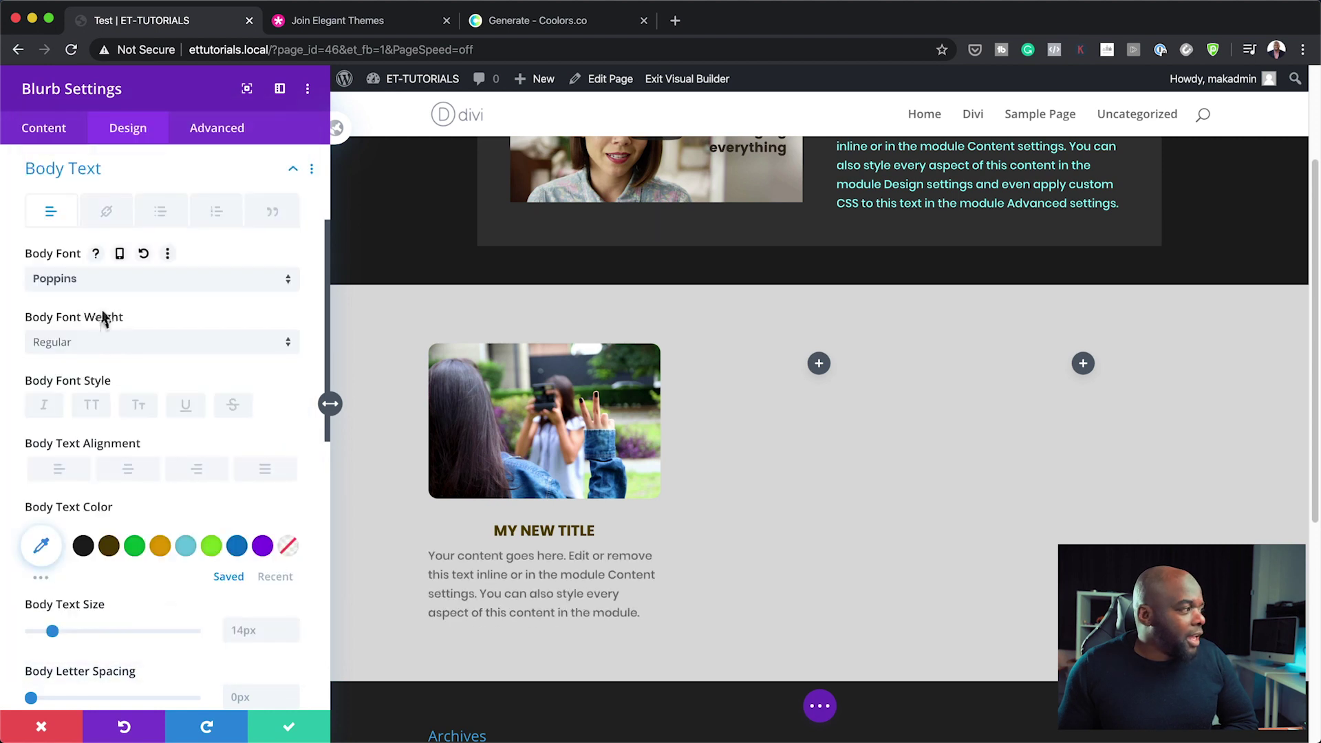
{"action": "left_click", "coordinate": [131, 476]}
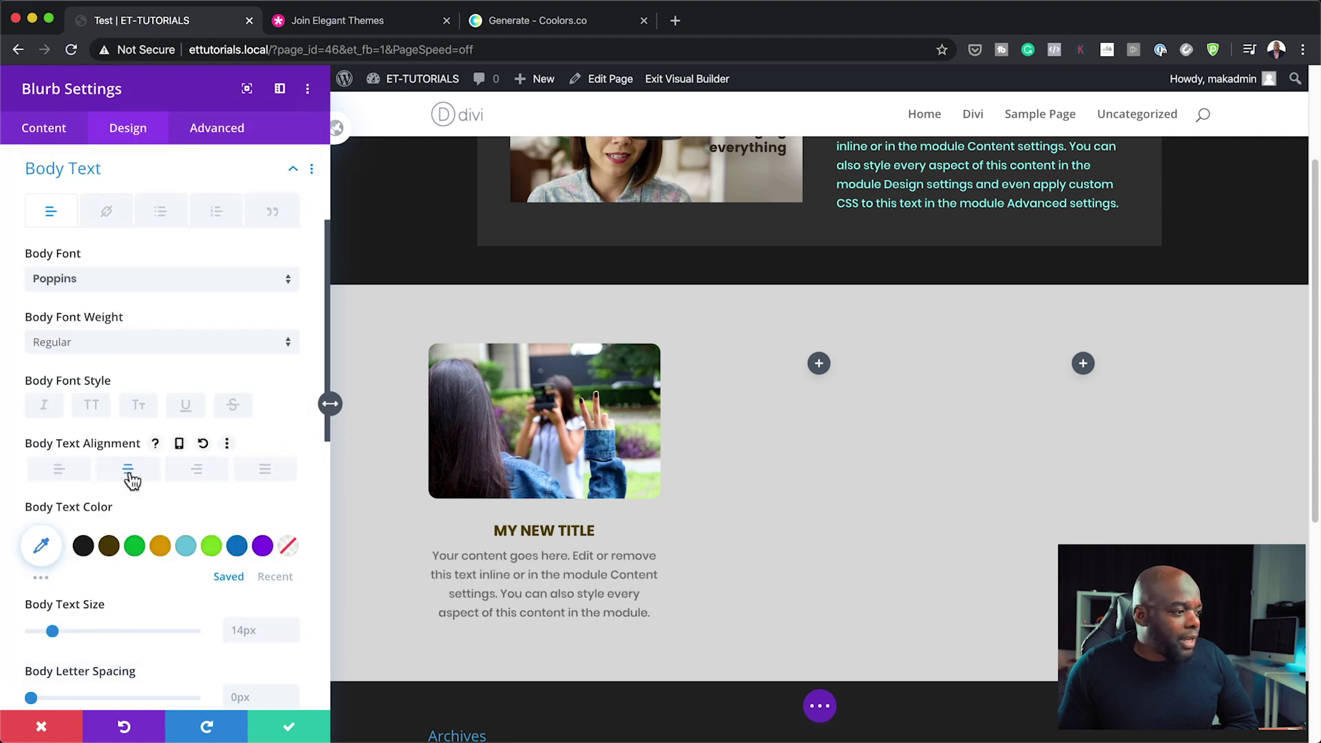
{"action": "left_click", "coordinate": [289, 726]}
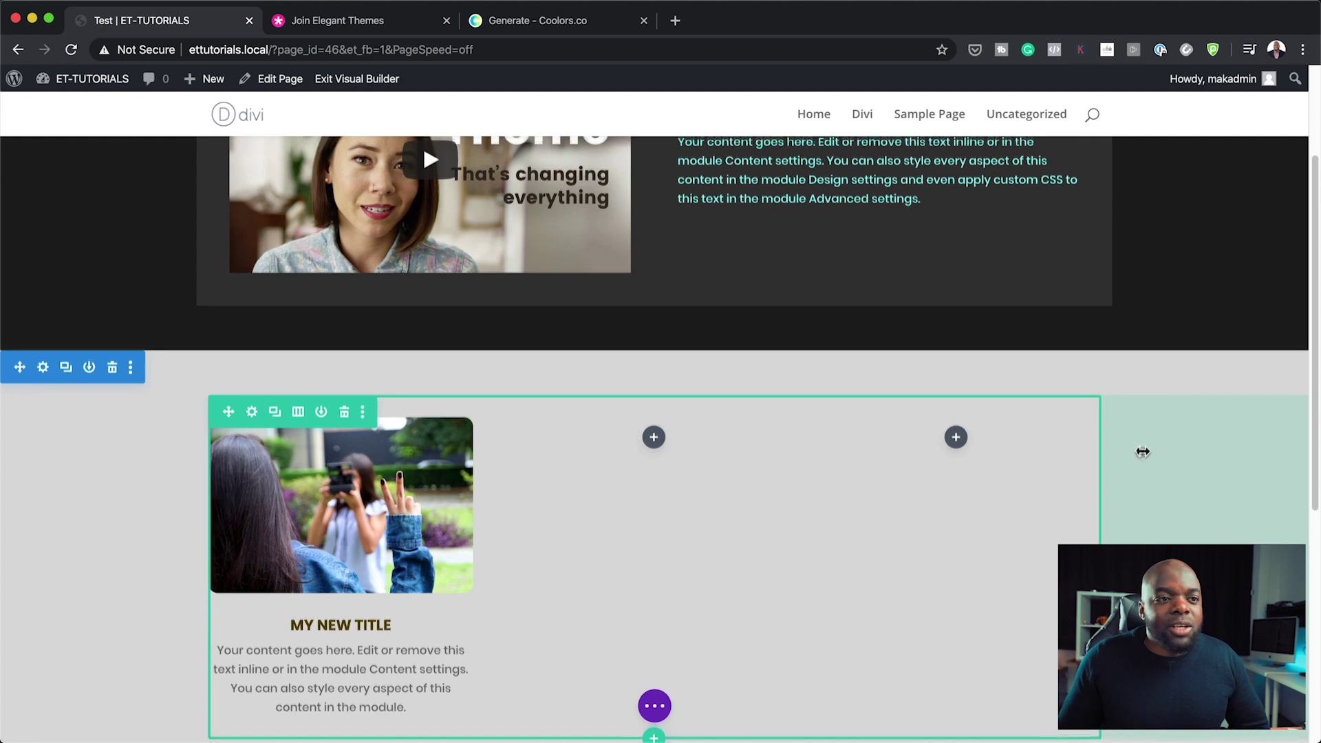
{"action": "scroll", "coordinate": [1143, 451], "scroll_direction": "up", "scroll_amount": 3}
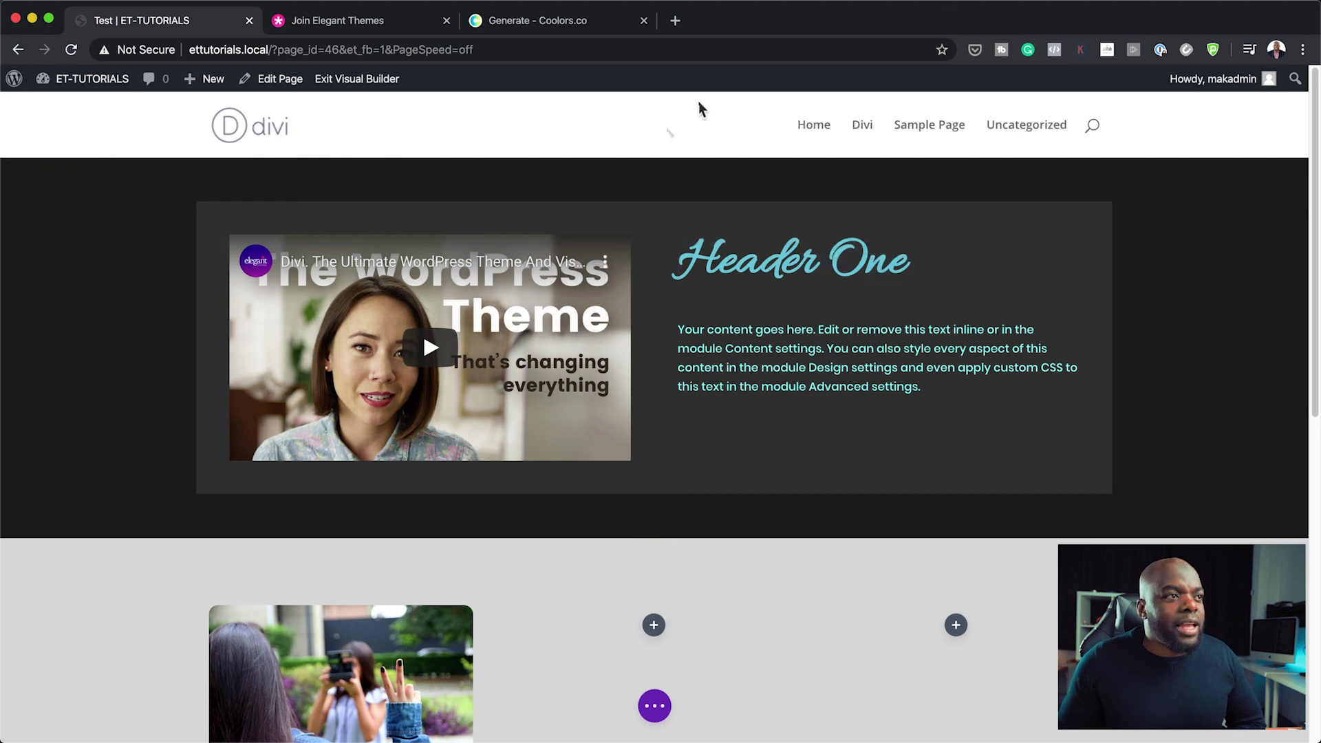
{"action": "scroll", "coordinate": [688, 413], "scroll_direction": "down", "scroll_amount": 10}
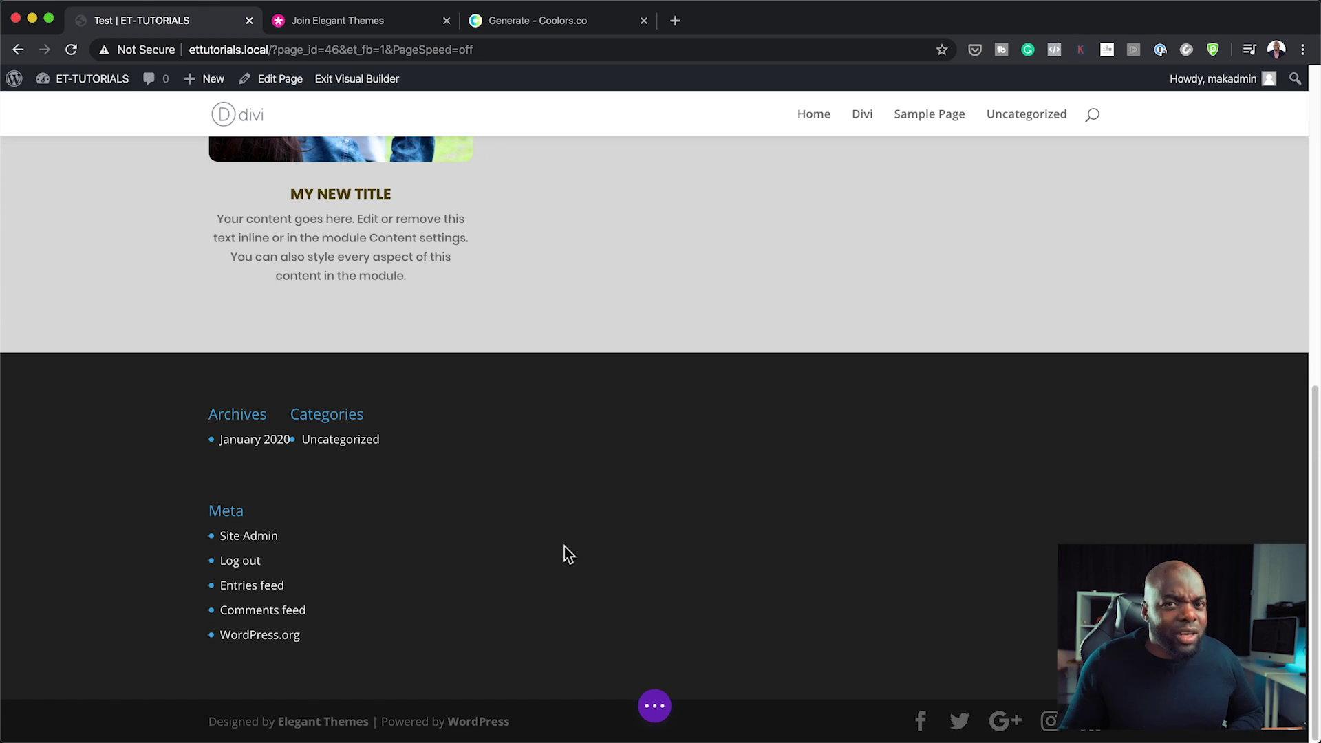
{"action": "scroll", "coordinate": [860, 435], "scroll_direction": "up", "scroll_amount": 10}
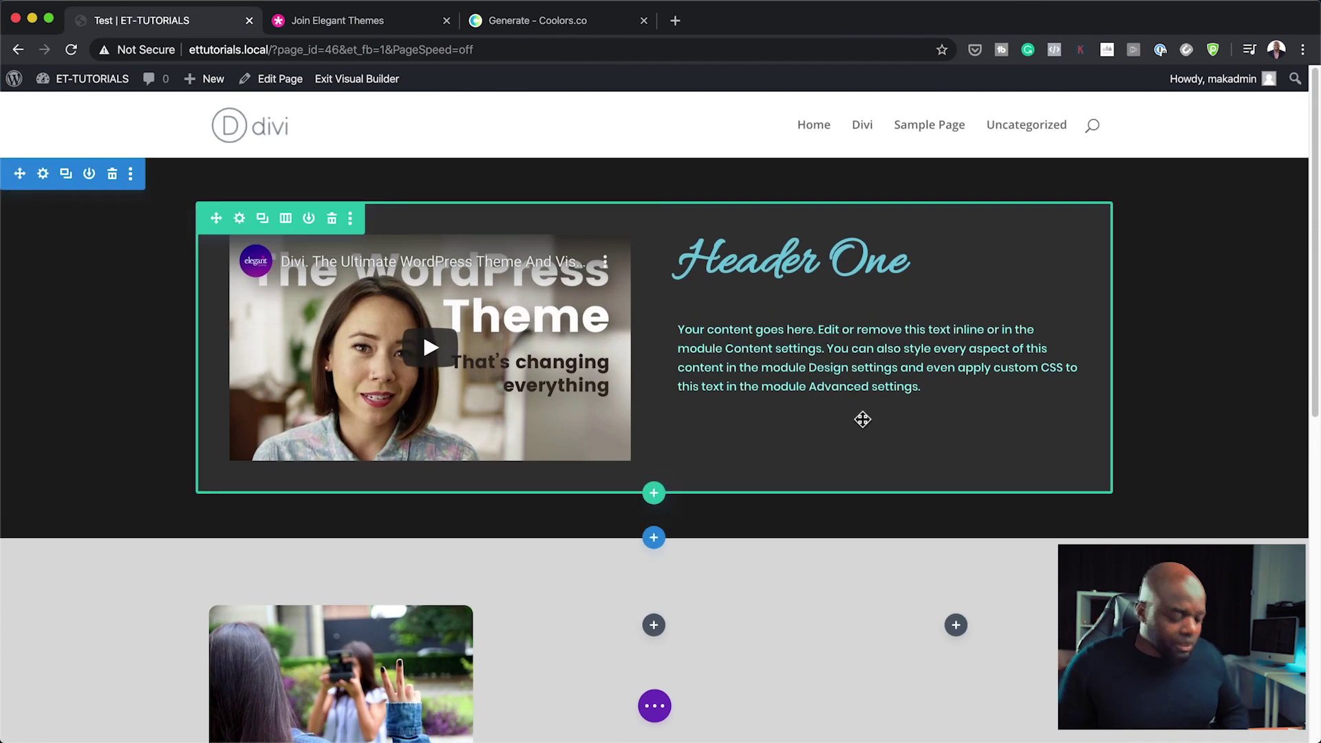
Leave the Test page for the WordPress dashboard and open the Divi Theme Builder.
{"action": "key", "text": "t"}
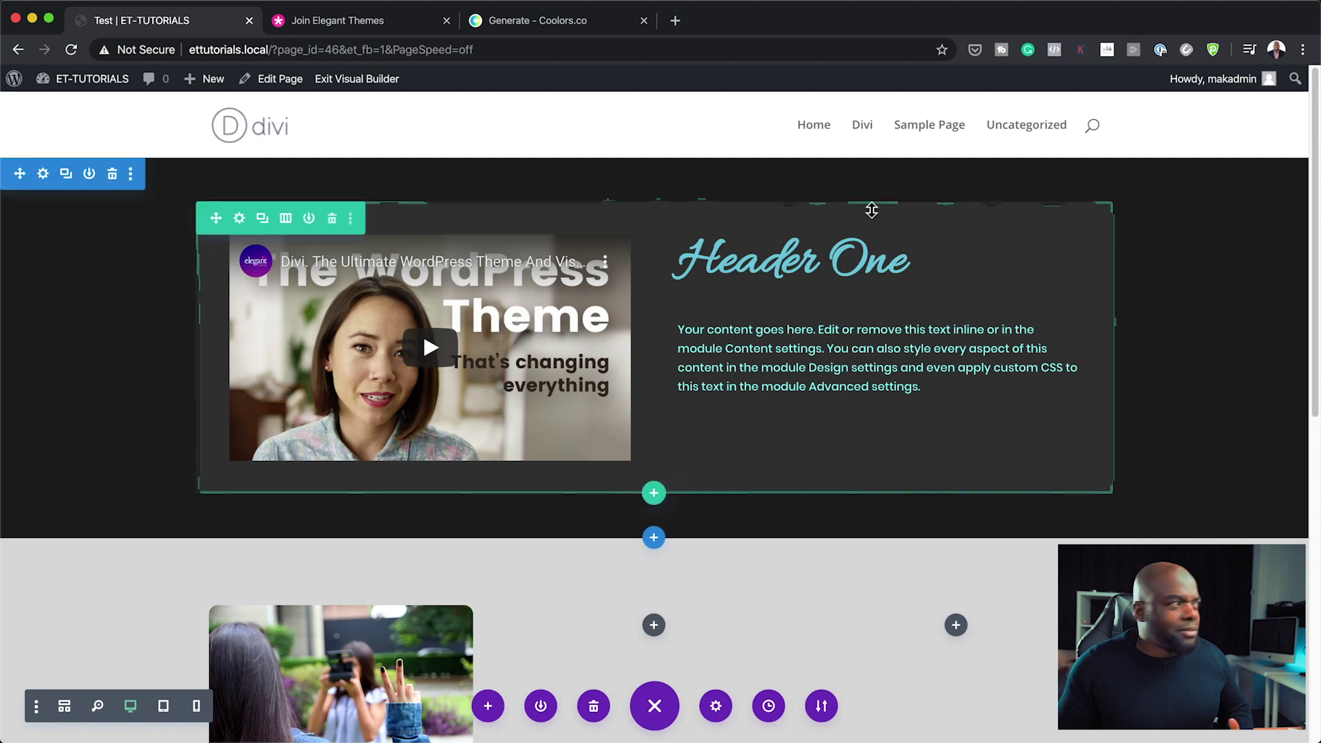
{"action": "mouse_move", "coordinate": [90, 79]}
{"action": "left_click", "coordinate": [80, 114]}
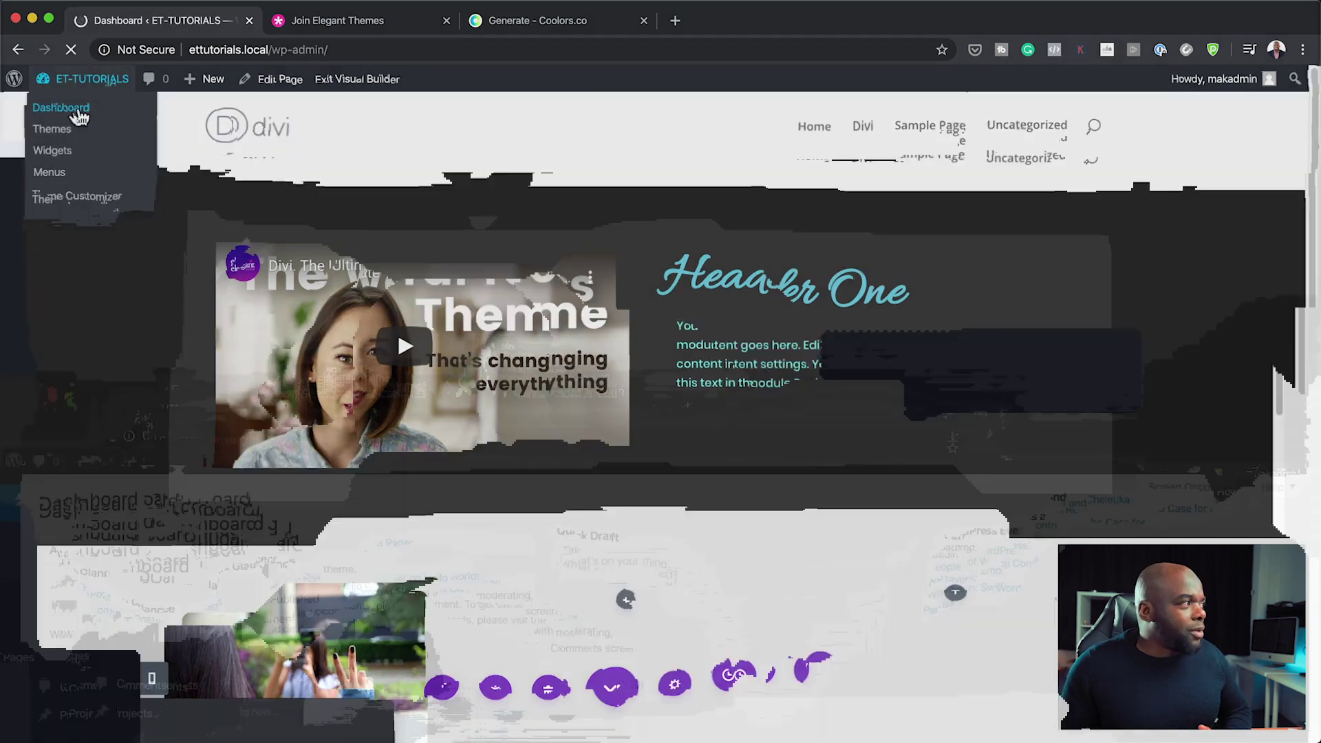
{"action": "mouse_move", "coordinate": [37, 427]}
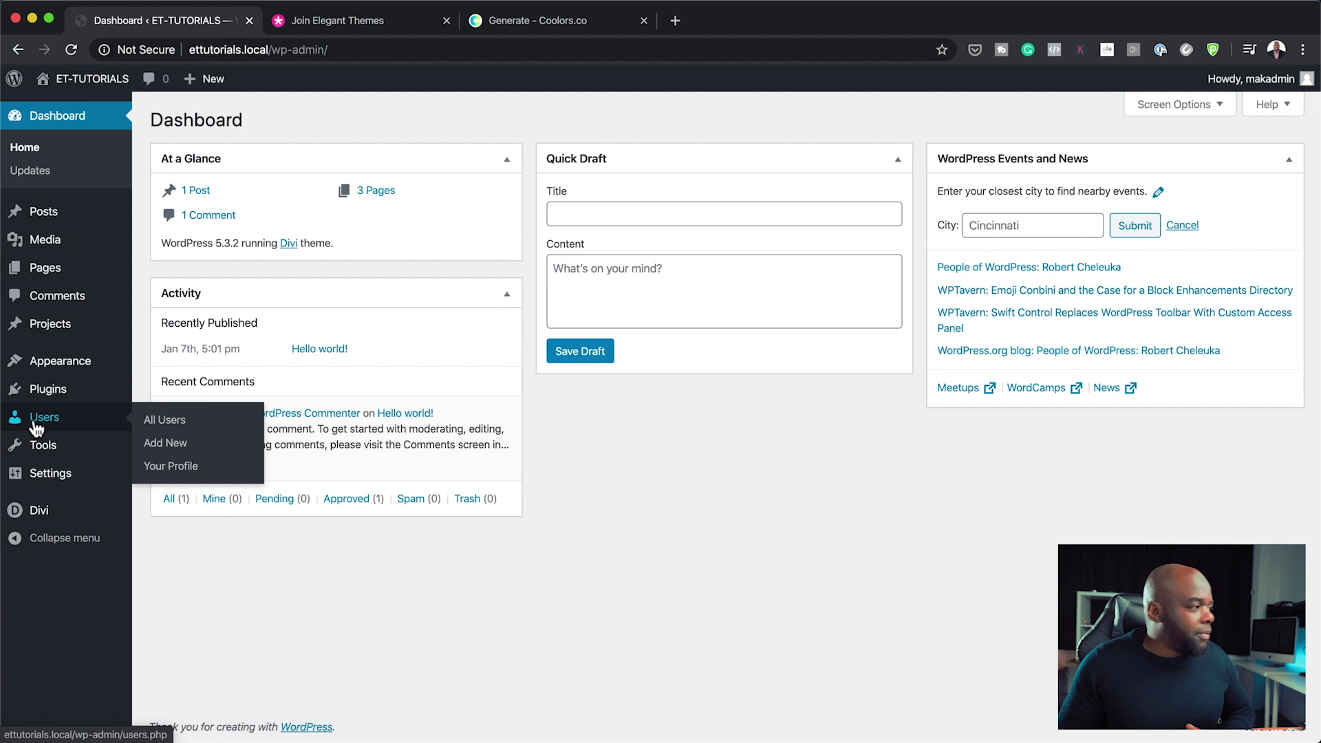
{"action": "mouse_move", "coordinate": [23, 512]}
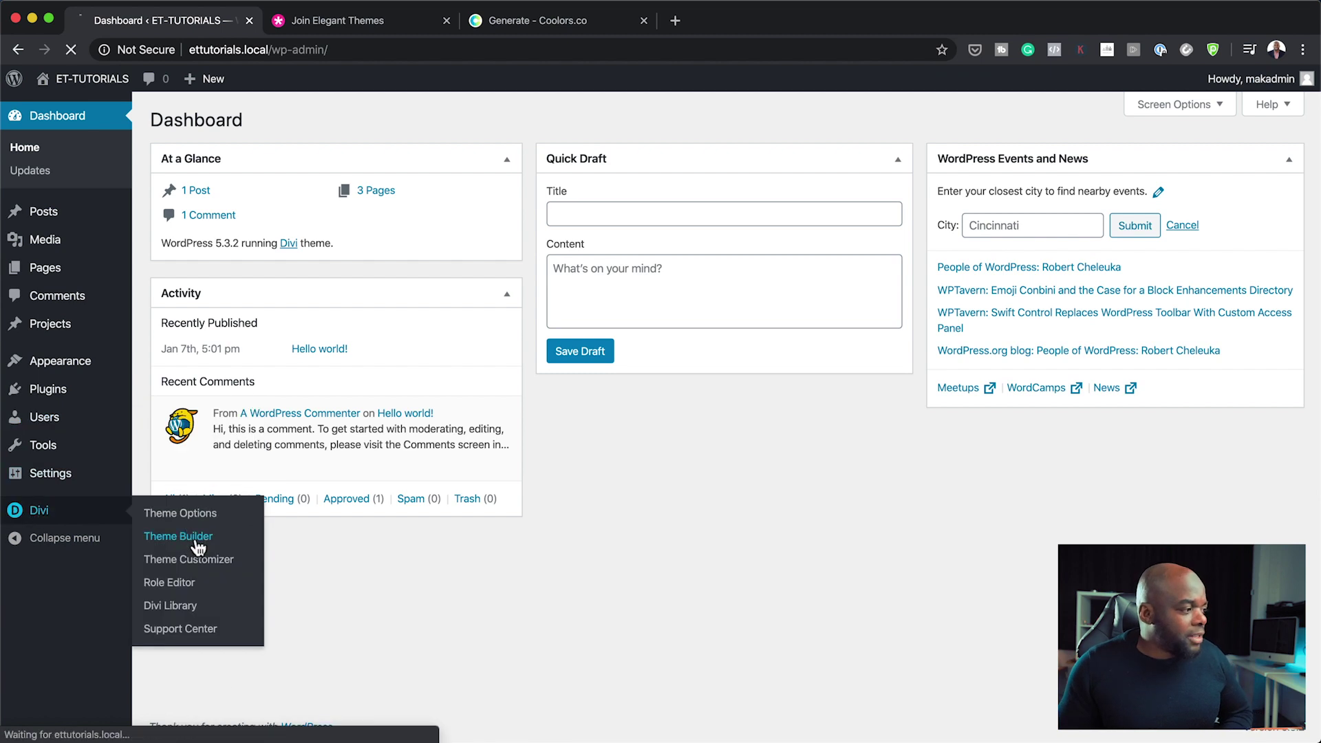
{"action": "left_click", "coordinate": [181, 538]}
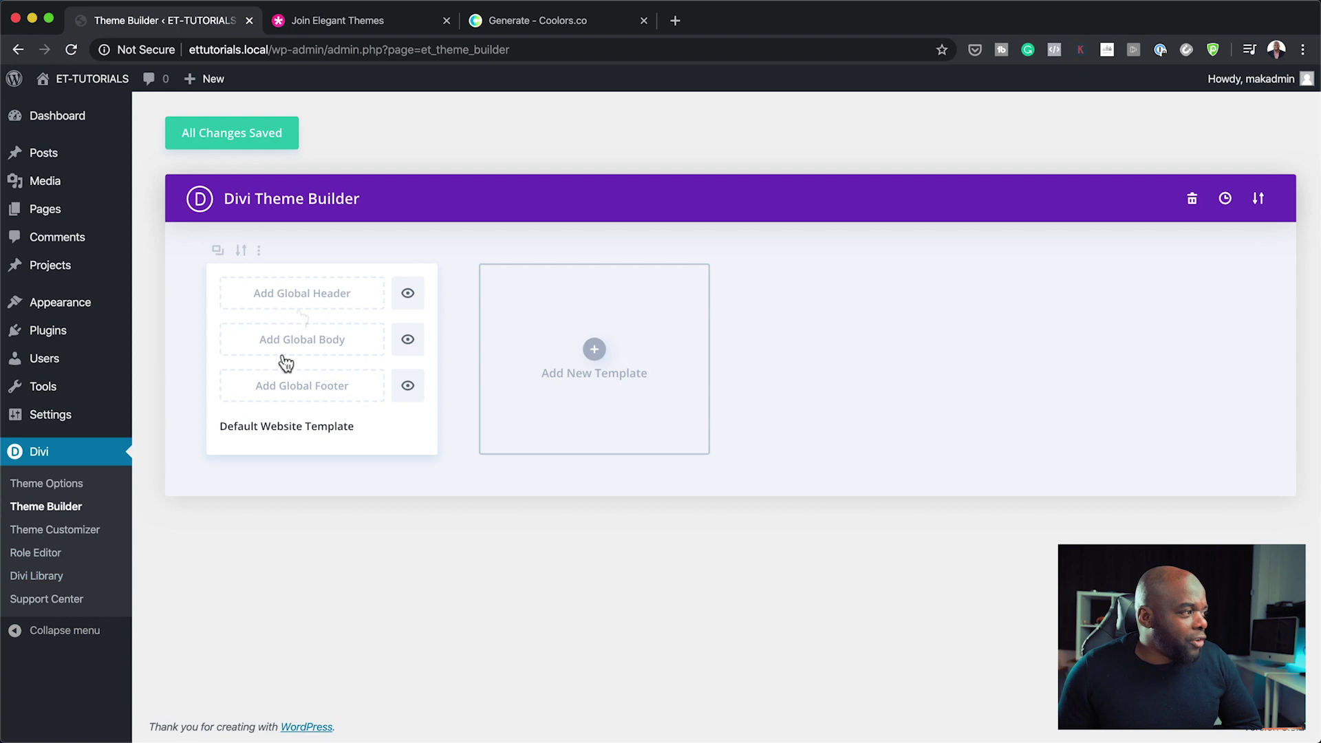
Add a global header built from scratch, with a three-column row that has a wide middle column between two narrow ones.
{"action": "left_click", "coordinate": [300, 301]}
{"action": "left_click", "coordinate": [307, 300]}
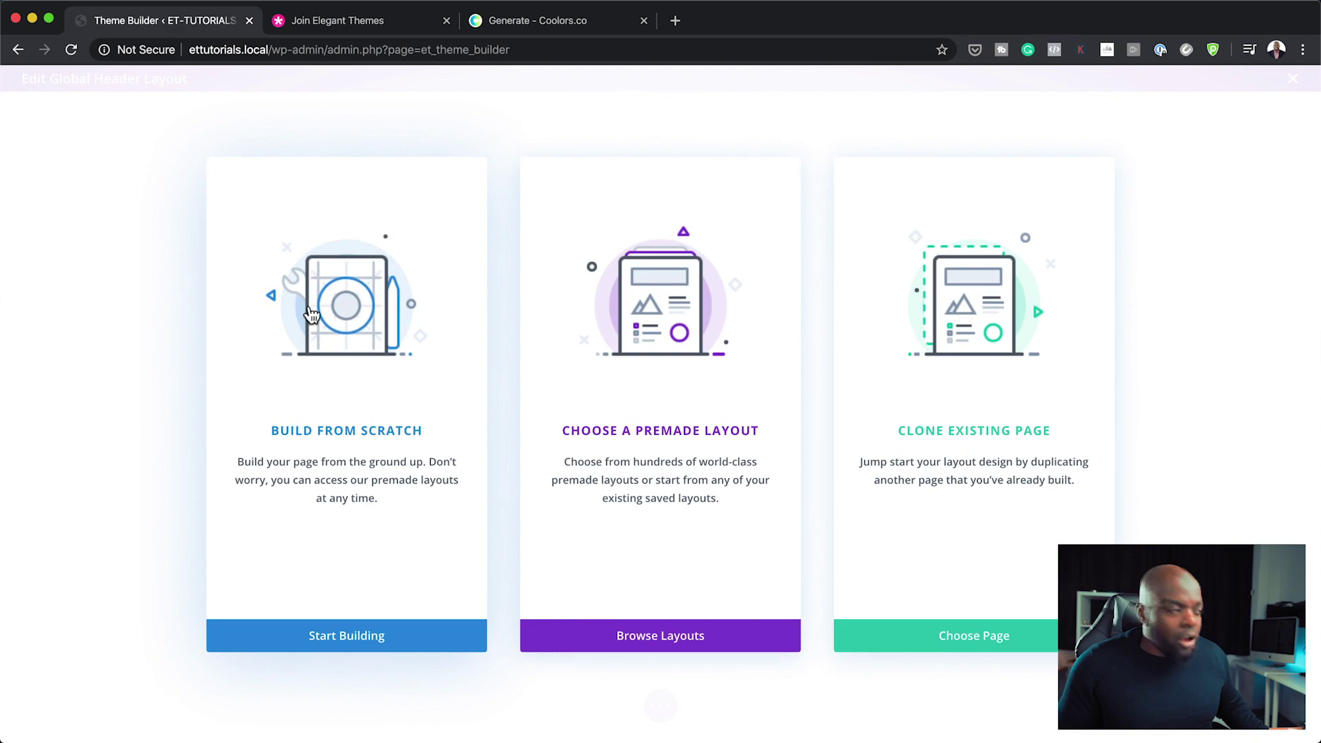
{"action": "left_click", "coordinate": [387, 435]}
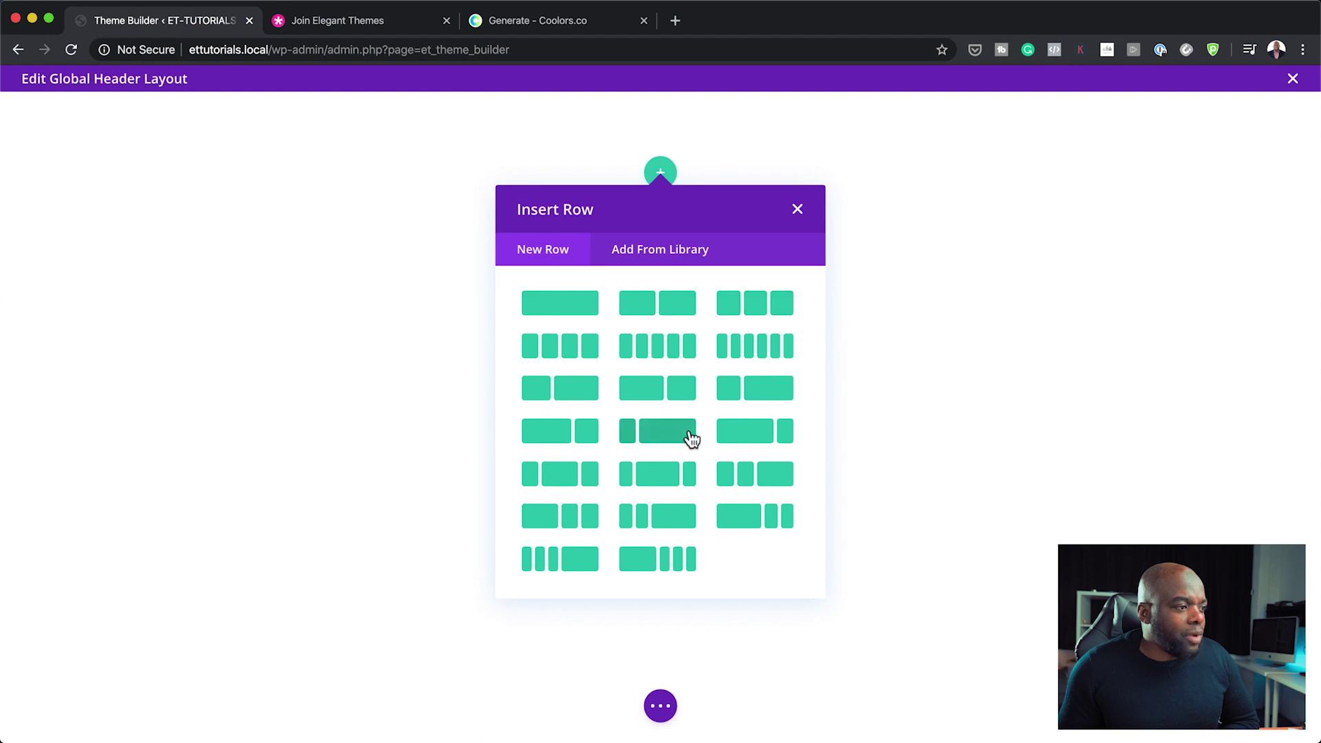
{"action": "left_click", "coordinate": [666, 485]}
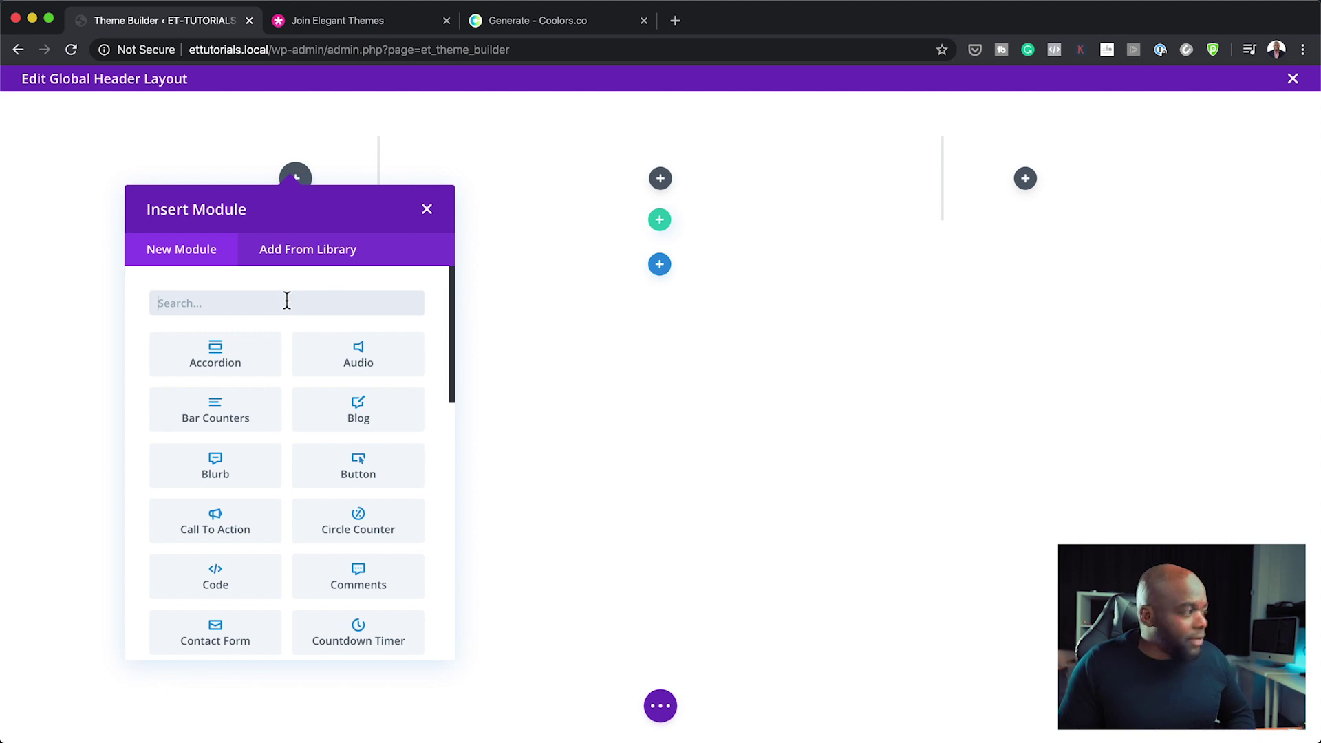
Insert an Image module in the header row's first column, upload funnelstoincome-logo-2020.png as its image and save the module.
{"action": "type", "text": "image"}
{"action": "left_click", "coordinate": [215, 365]}
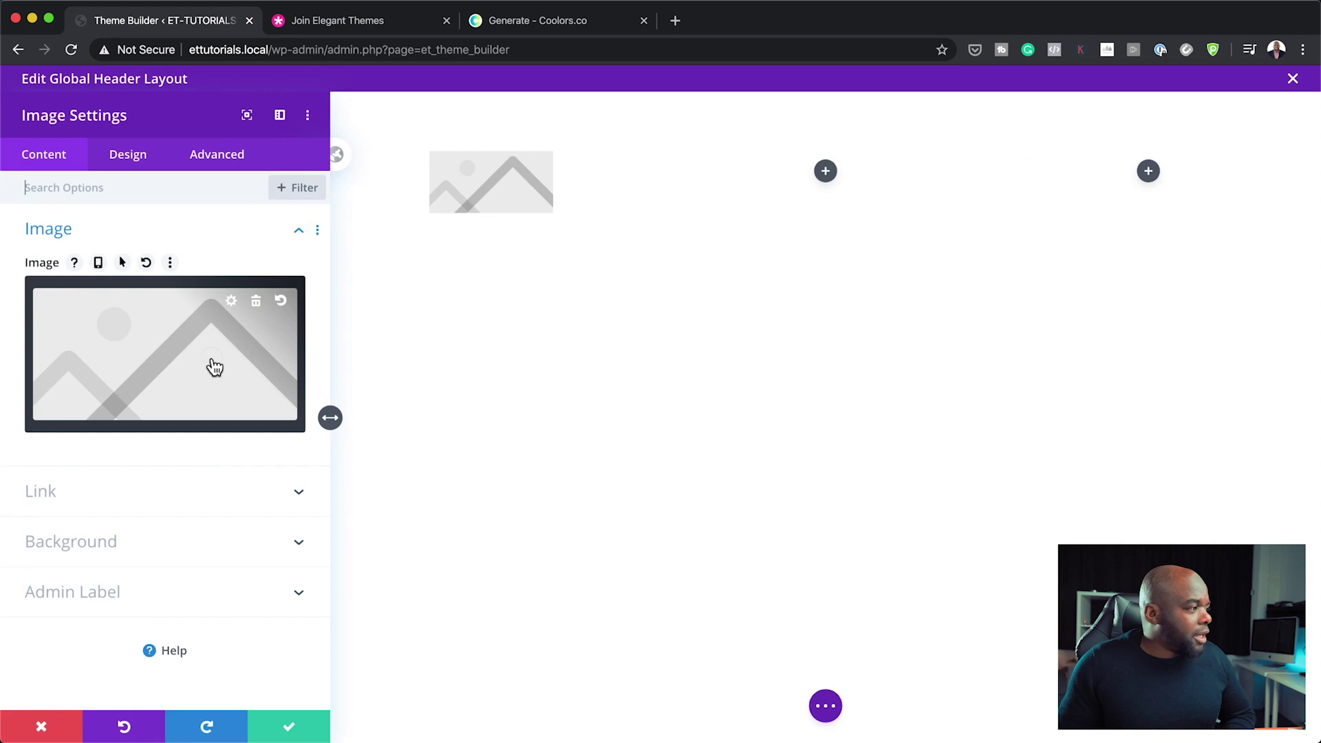
{"action": "left_click", "coordinate": [214, 368]}
{"action": "scroll", "coordinate": [688, 358], "scroll_direction": "down", "scroll_amount": 3}
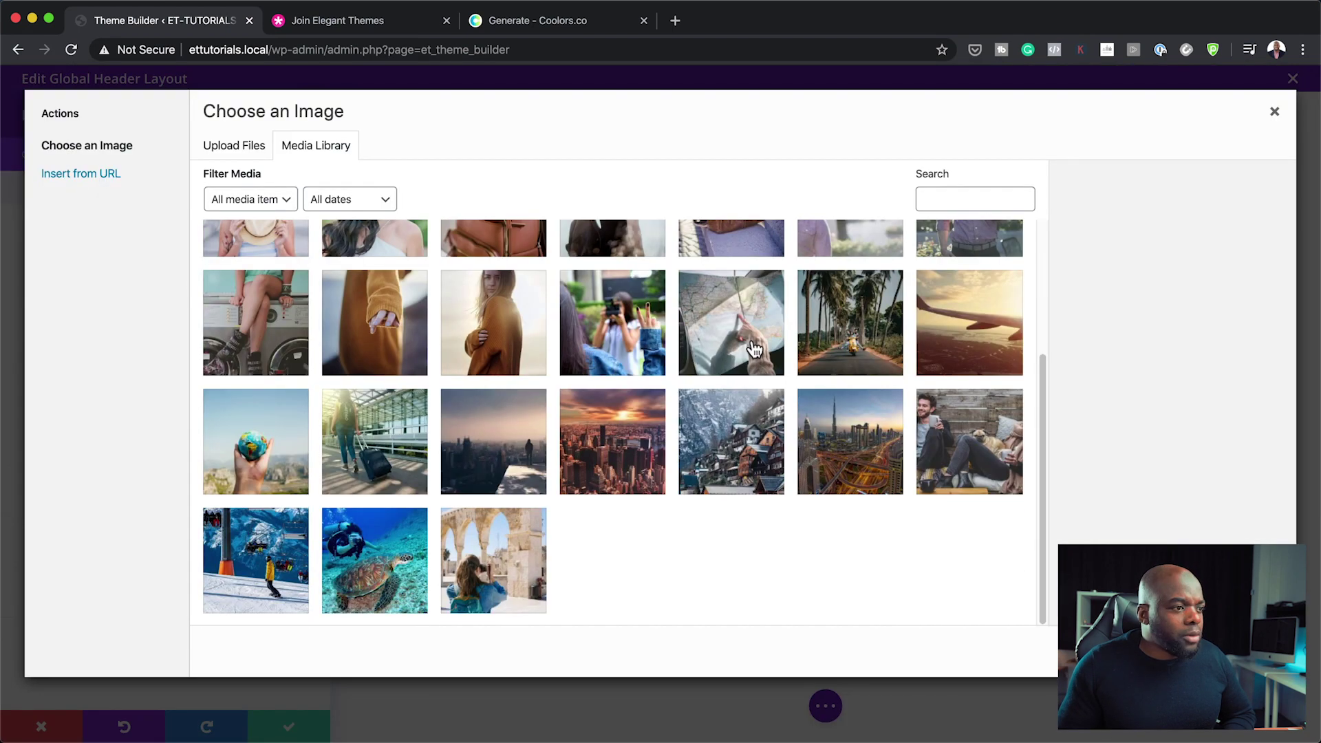
{"action": "scroll", "coordinate": [755, 349], "scroll_direction": "up", "scroll_amount": 3}
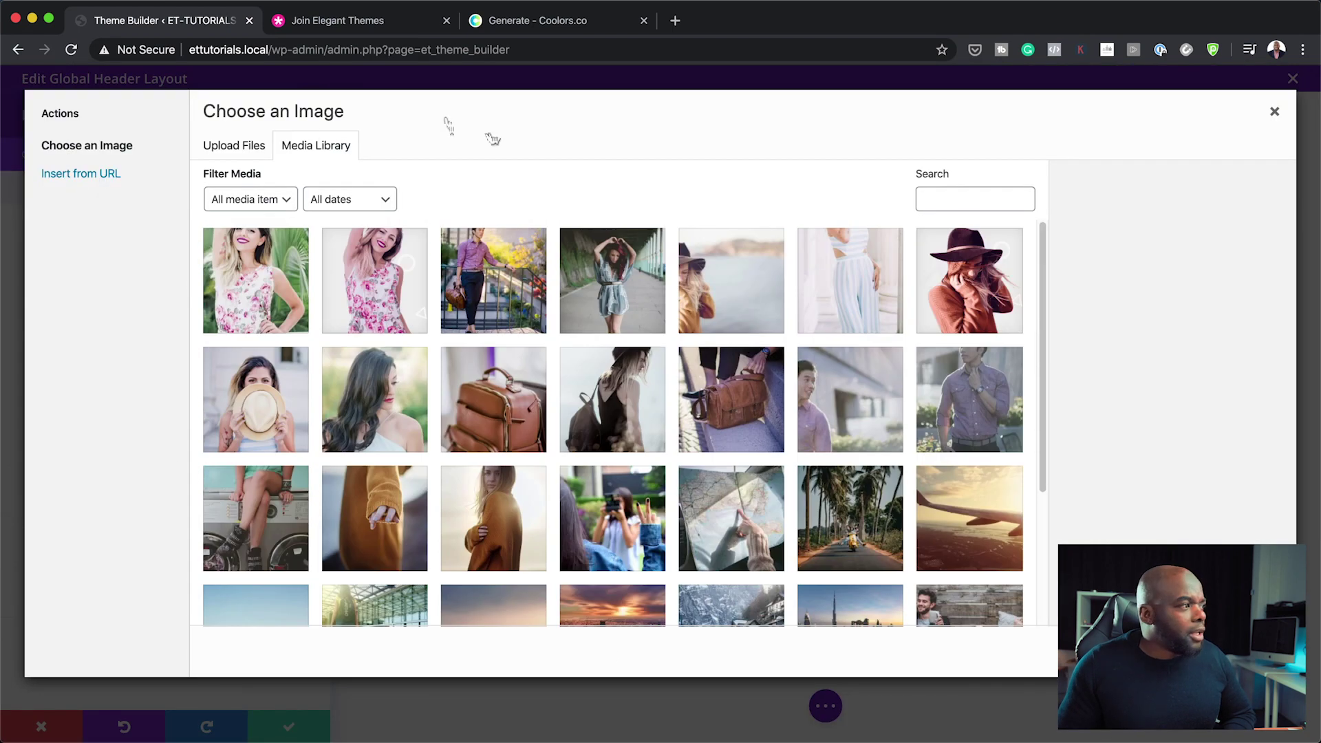
{"action": "left_click", "coordinate": [253, 150]}
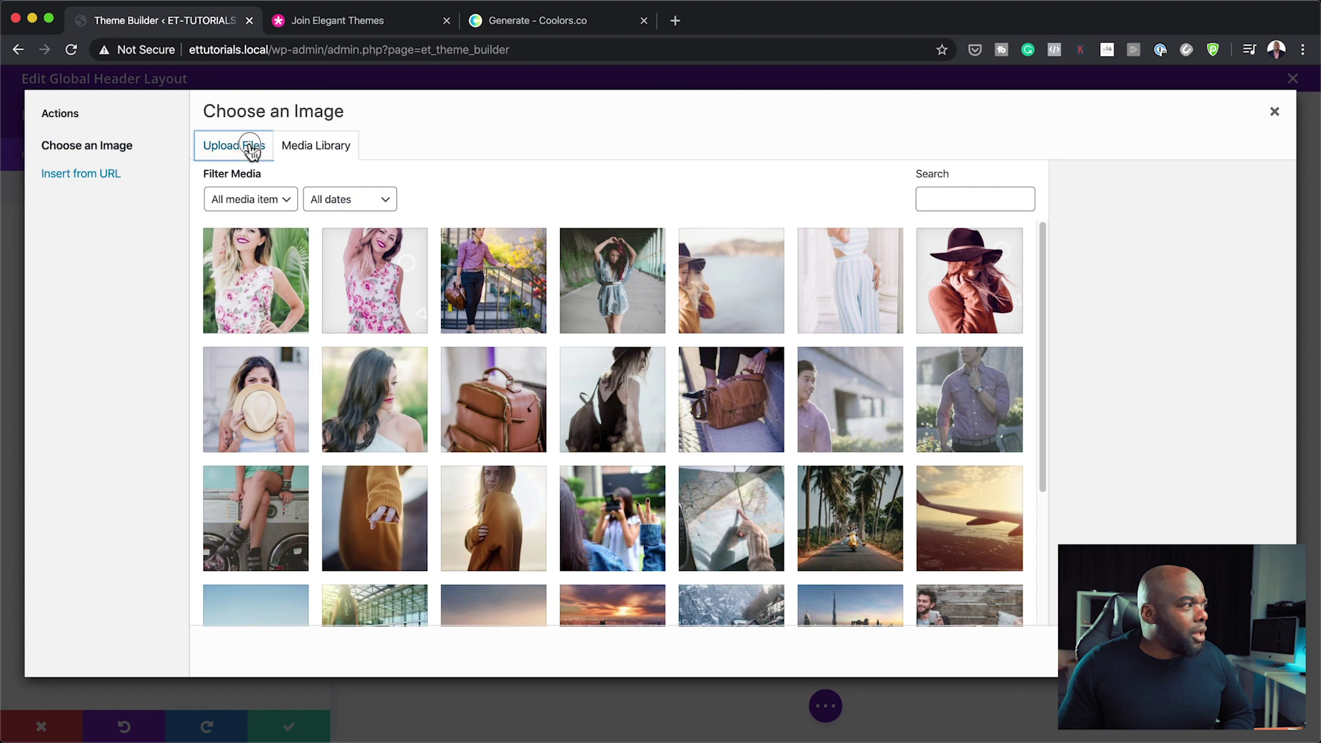
{"action": "left_click", "coordinate": [745, 390]}
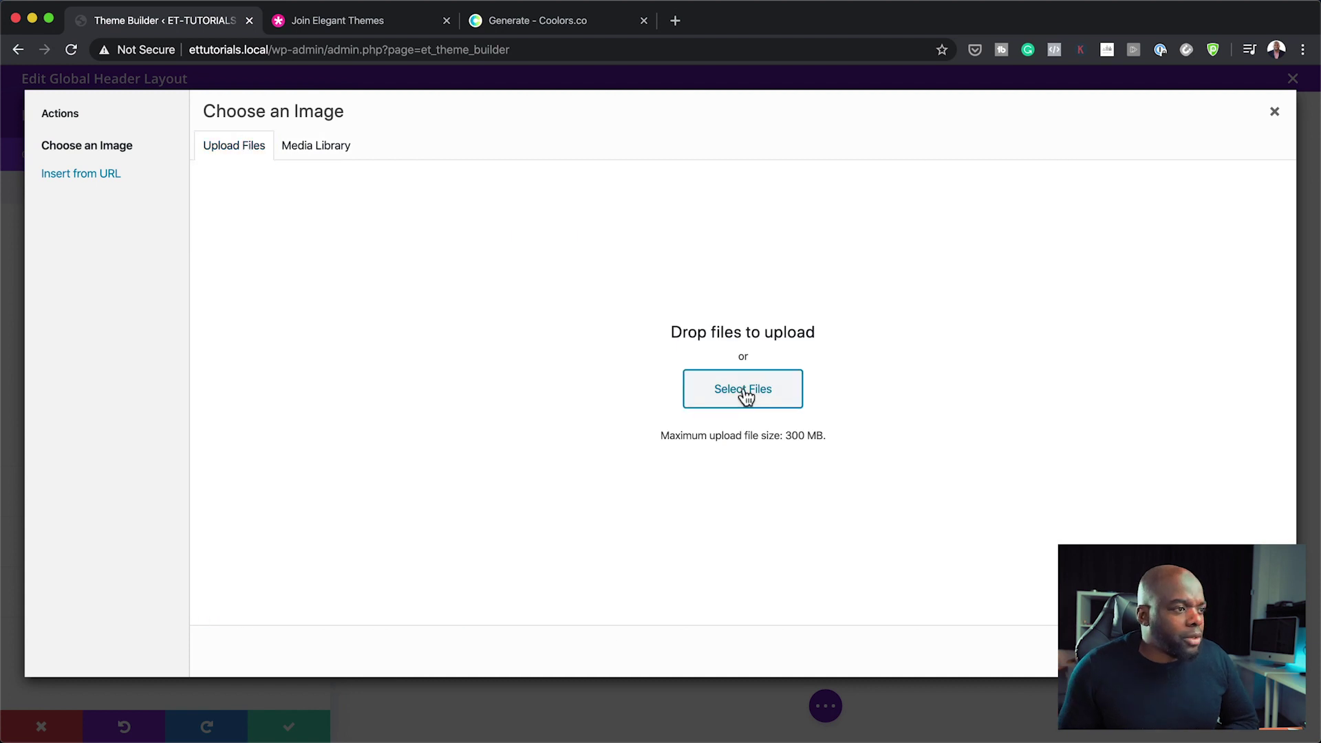
{"action": "left_click", "coordinate": [460, 205]}
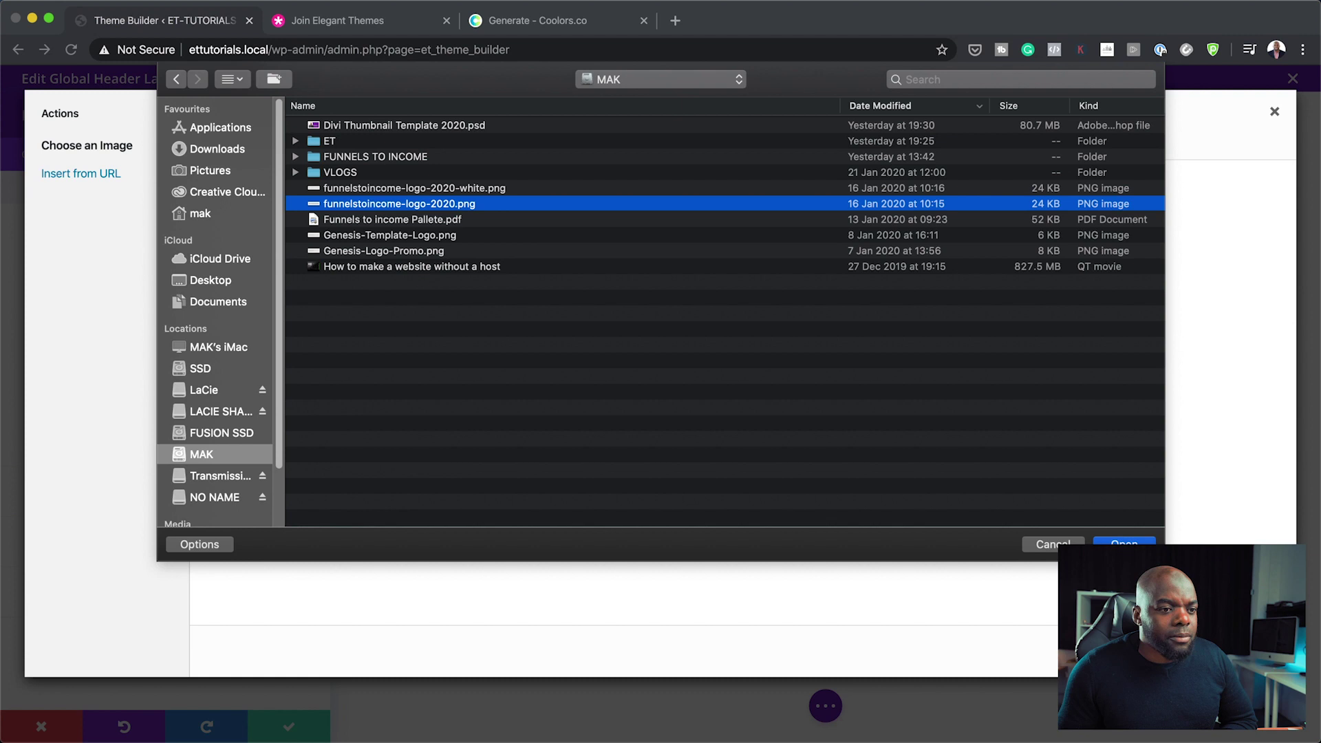
{"action": "left_click", "coordinate": [1125, 545]}
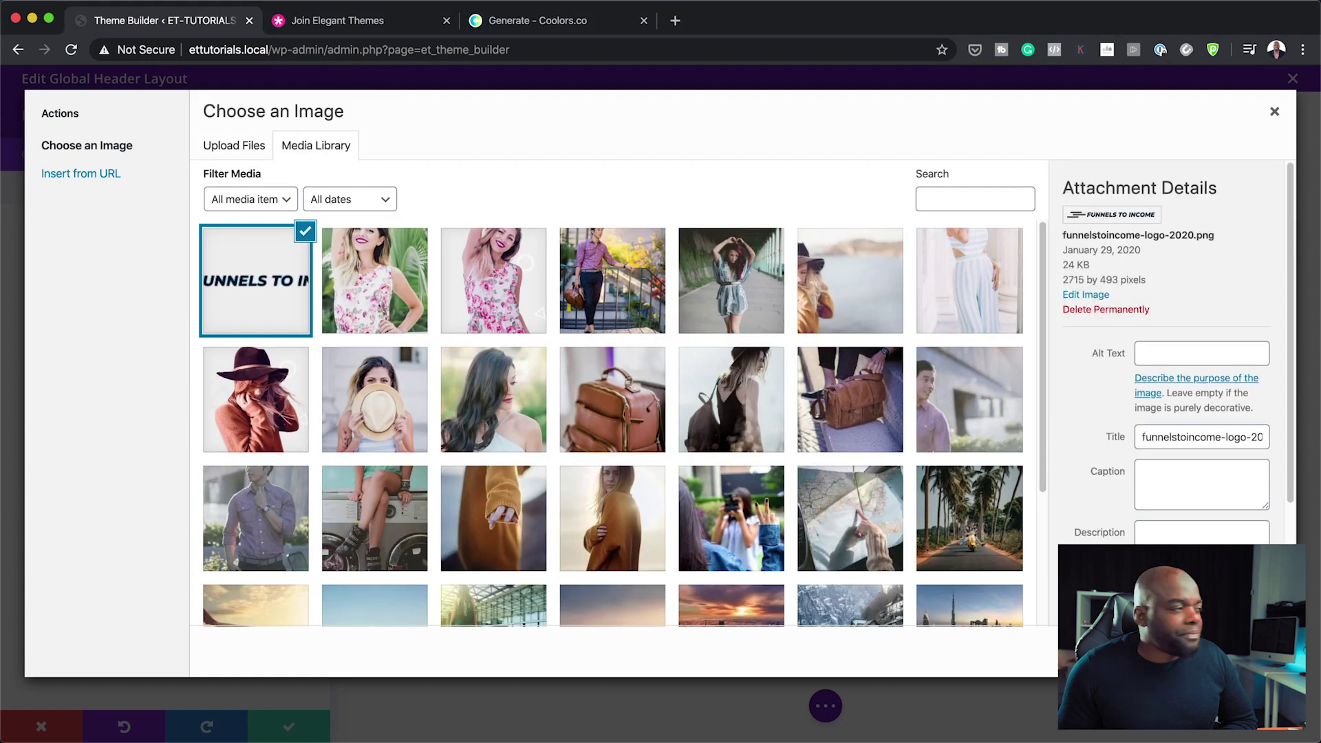
{"action": "left_click", "coordinate": [1236, 651]}
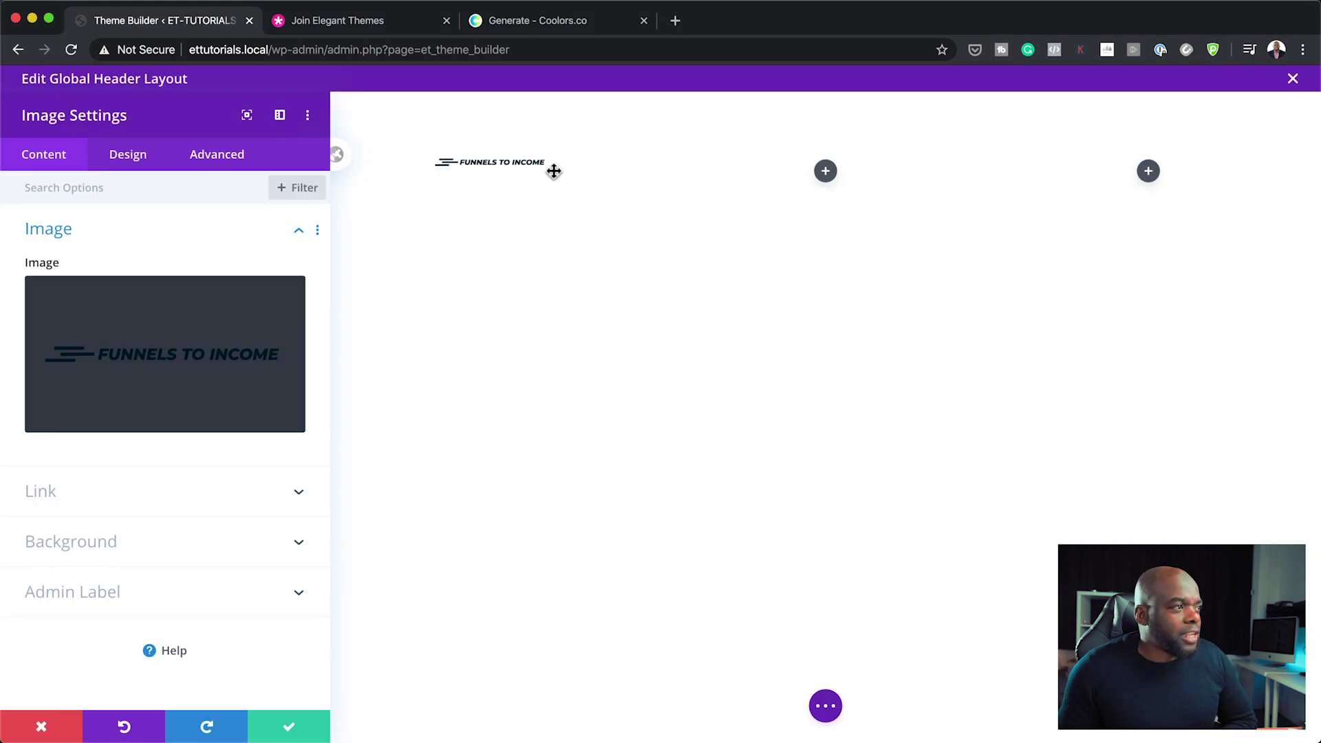
{"action": "left_click", "coordinate": [291, 731]}
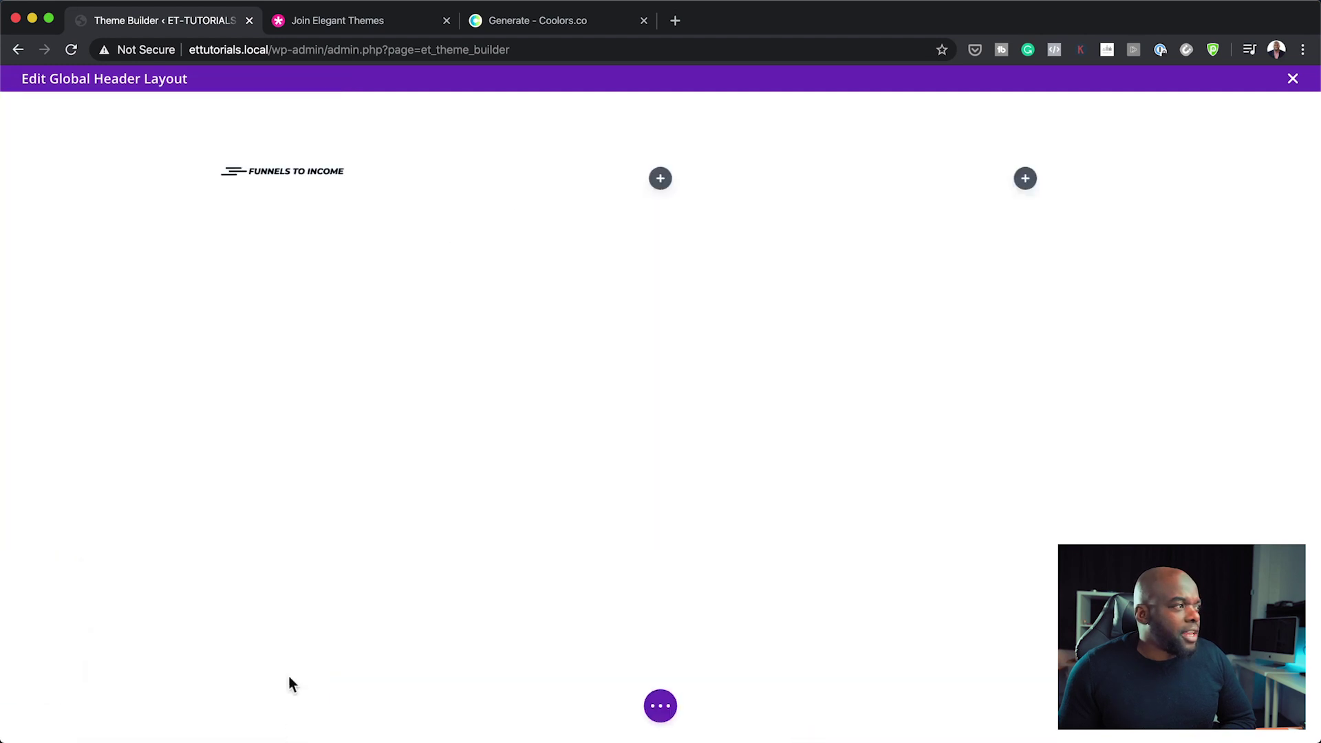
Insert a Menu module in the header row's middle column, keeping the default menu selection, and save it.
{"action": "left_click", "coordinate": [660, 180]}
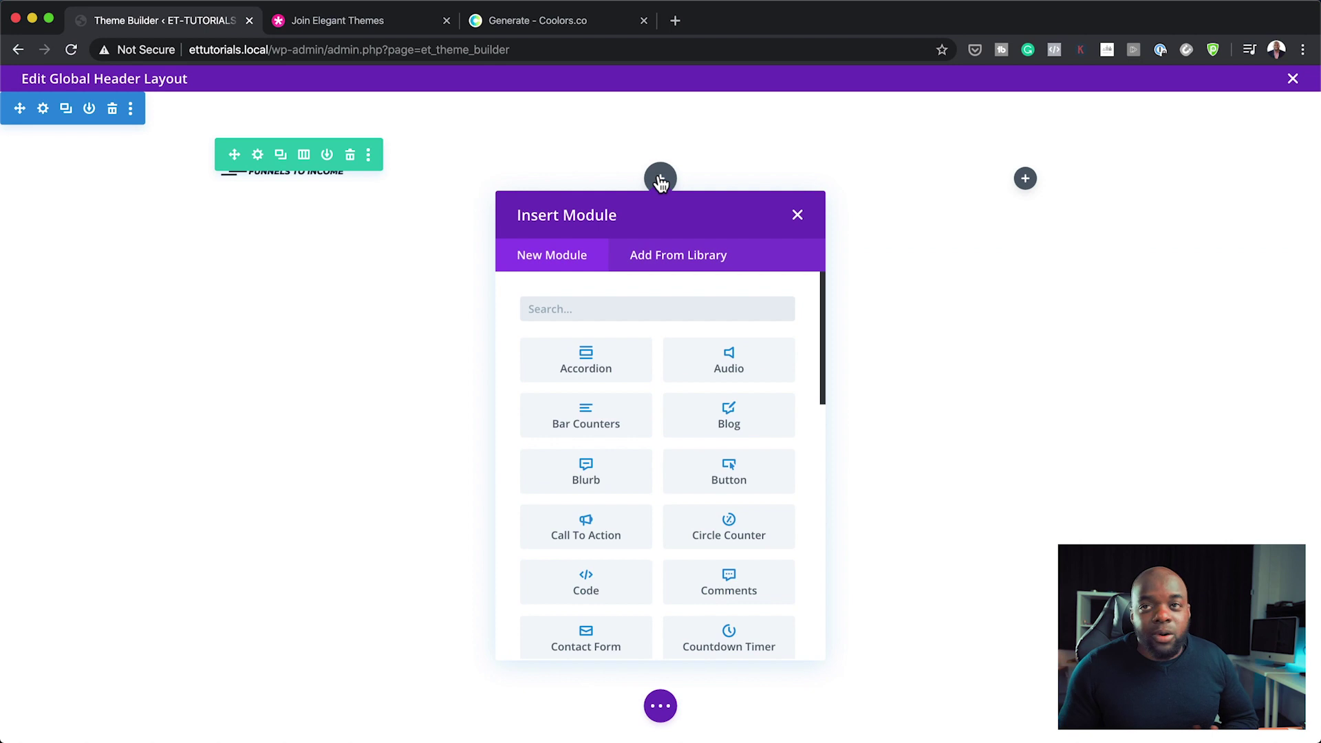
{"action": "type", "text": "me"}
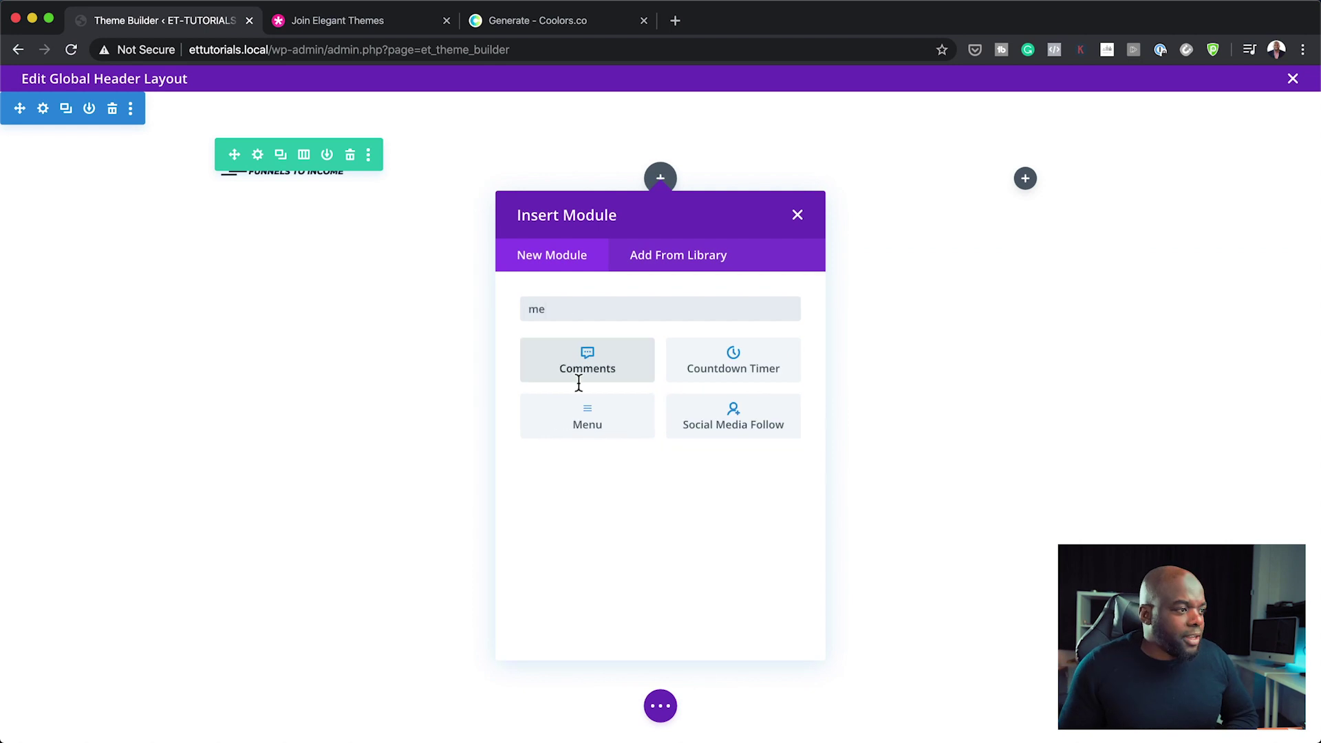
{"action": "left_click", "coordinate": [587, 415]}
{"action": "left_click", "coordinate": [231, 296]}
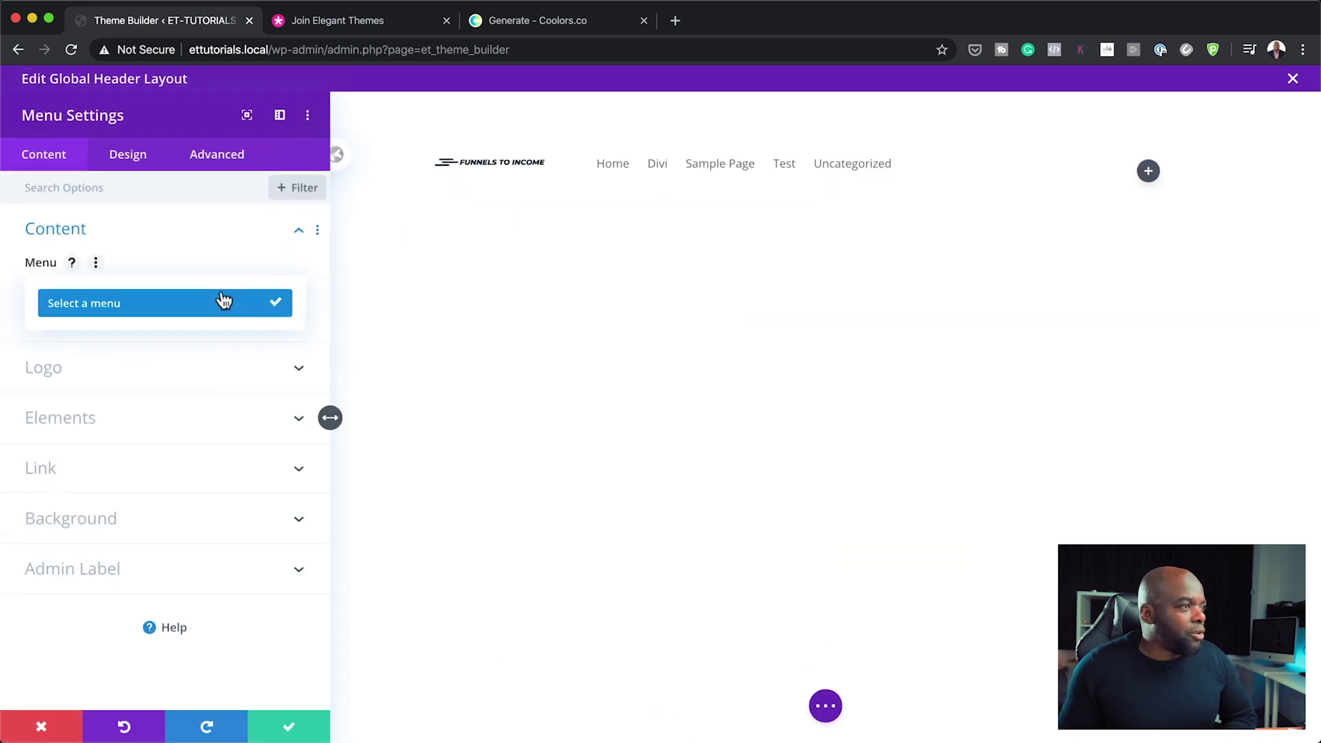
{"action": "left_click", "coordinate": [205, 308]}
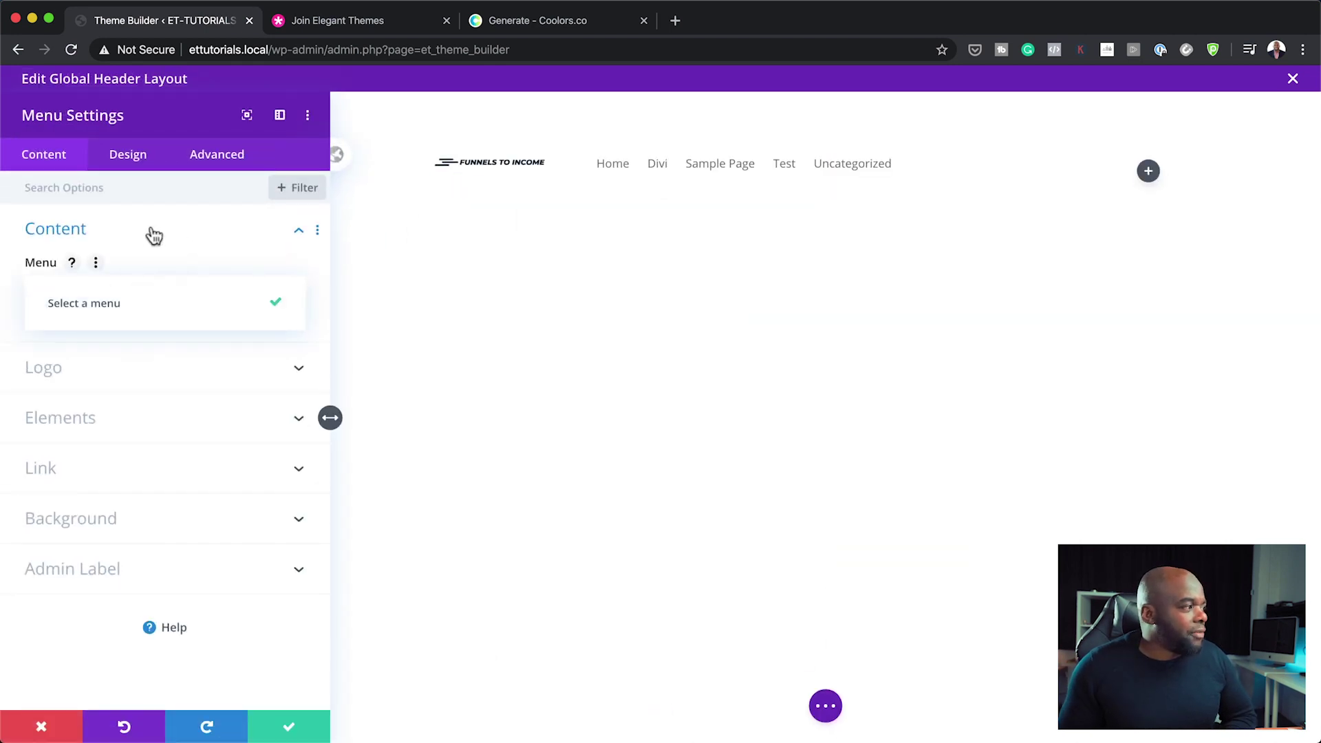
{"action": "left_click", "coordinate": [209, 236]}
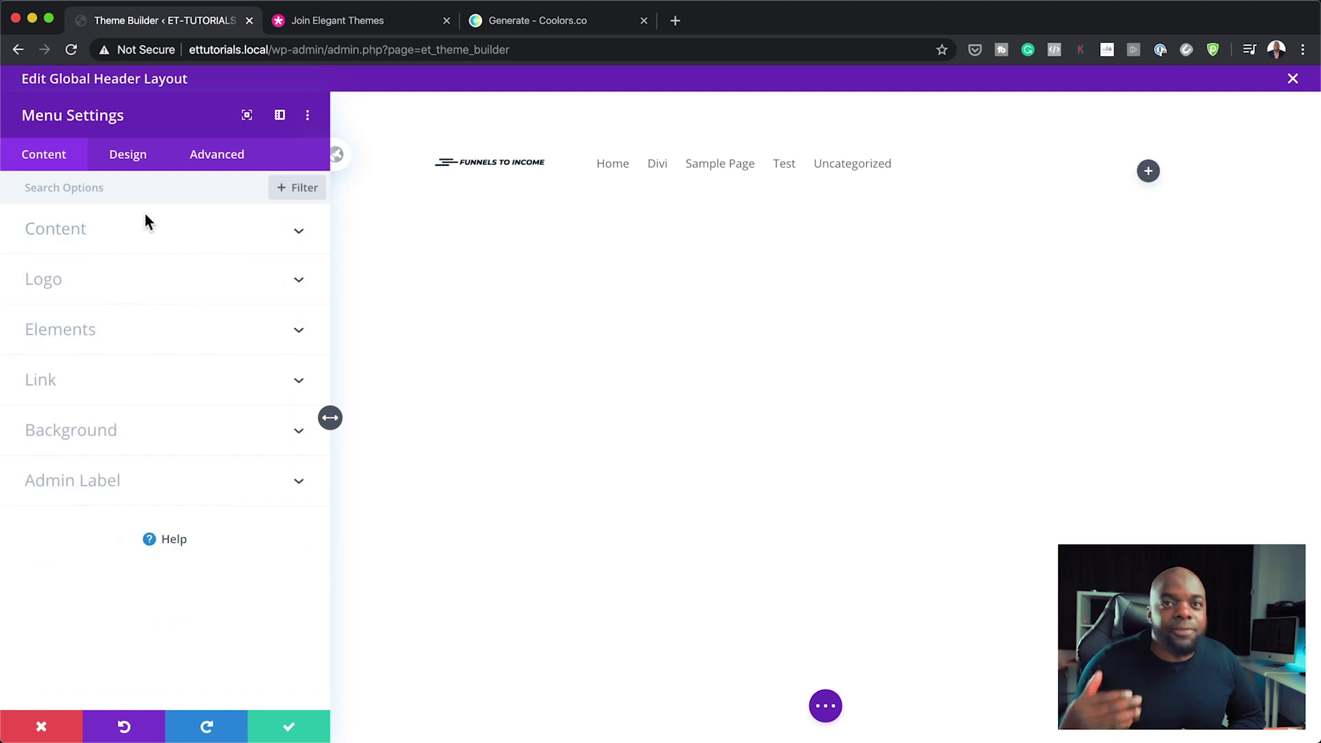
{"action": "left_click", "coordinate": [290, 730]}
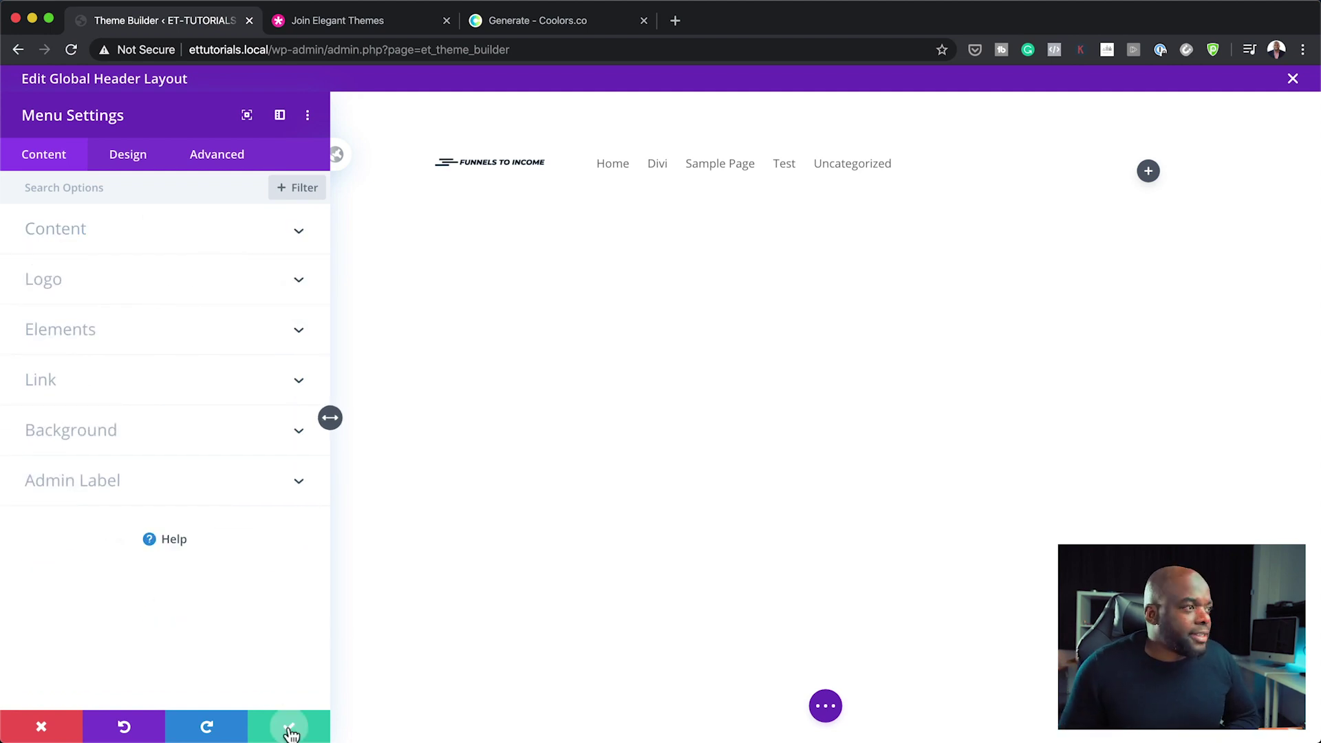
Insert a Button module with the default "Click Here" text in the header row's third column and save it.
{"action": "left_click", "coordinate": [1026, 184]}
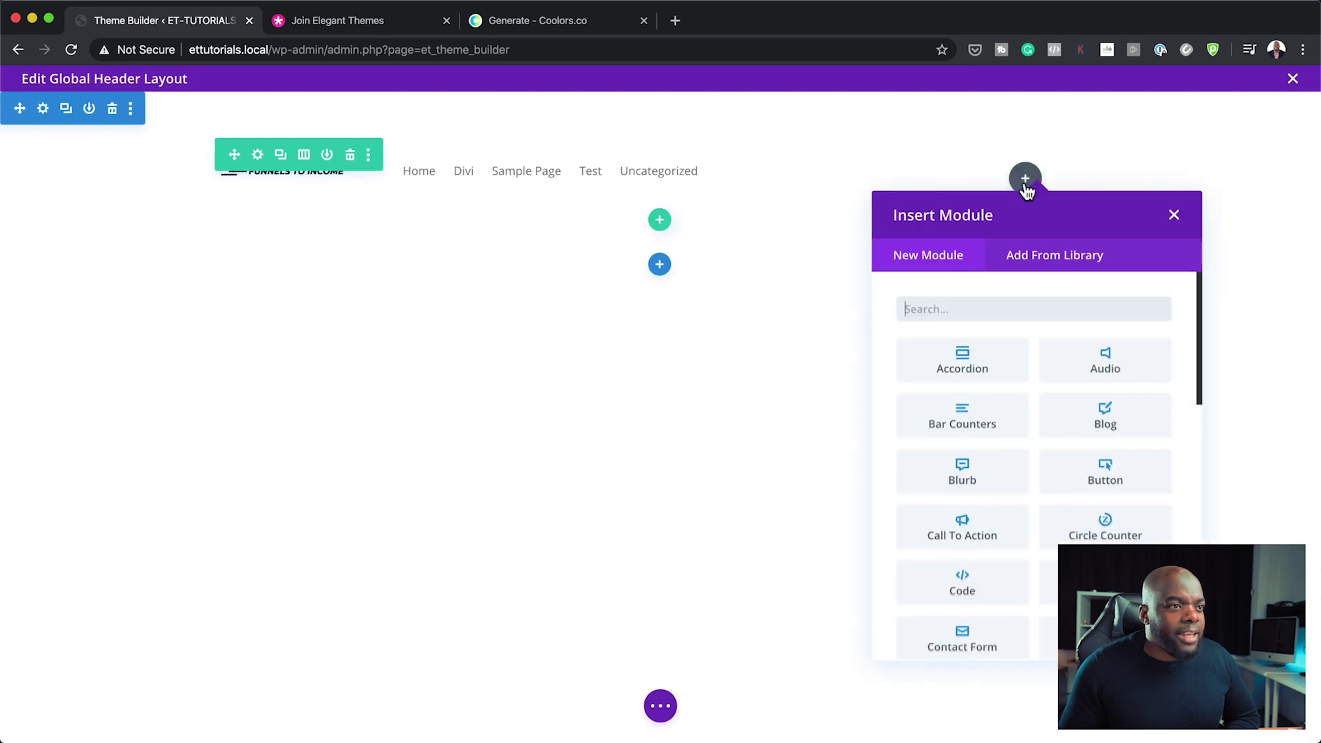
{"action": "type", "text": "button"}
{"action": "left_click", "coordinate": [1018, 357]}
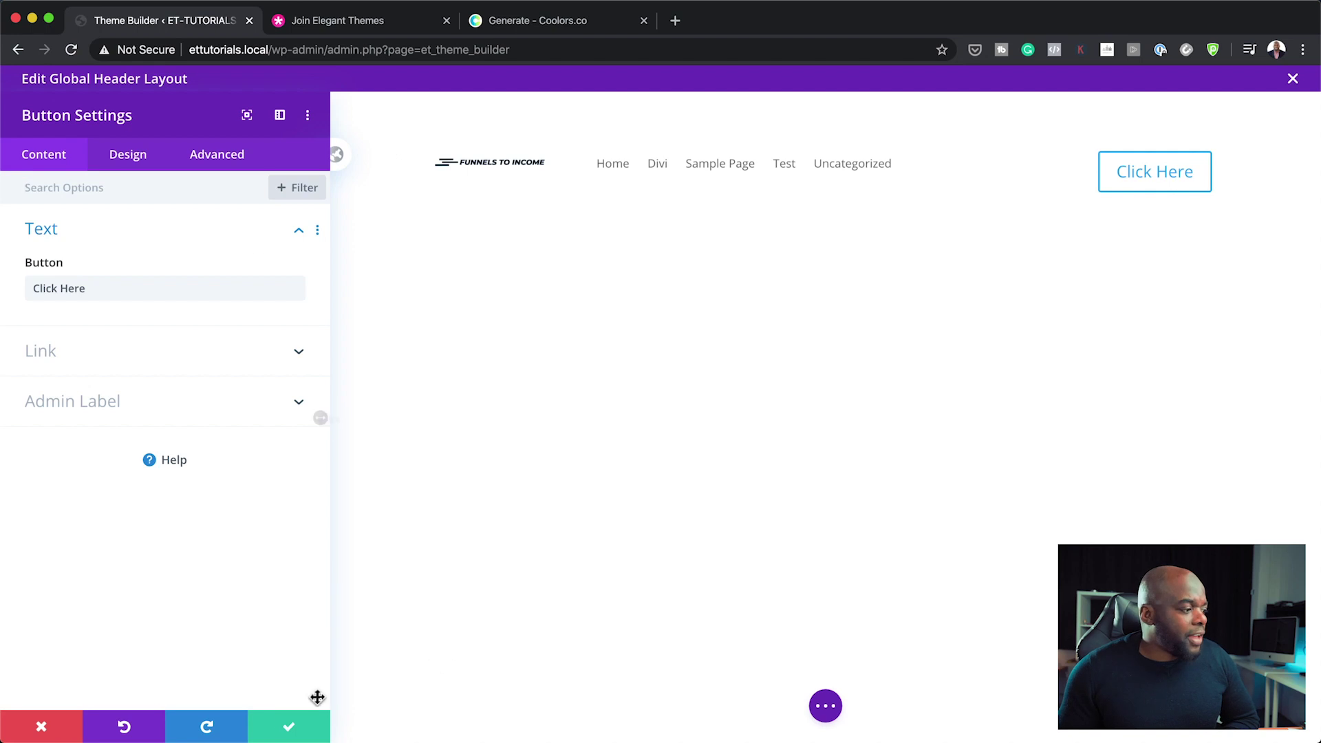
{"action": "left_click", "coordinate": [287, 731]}
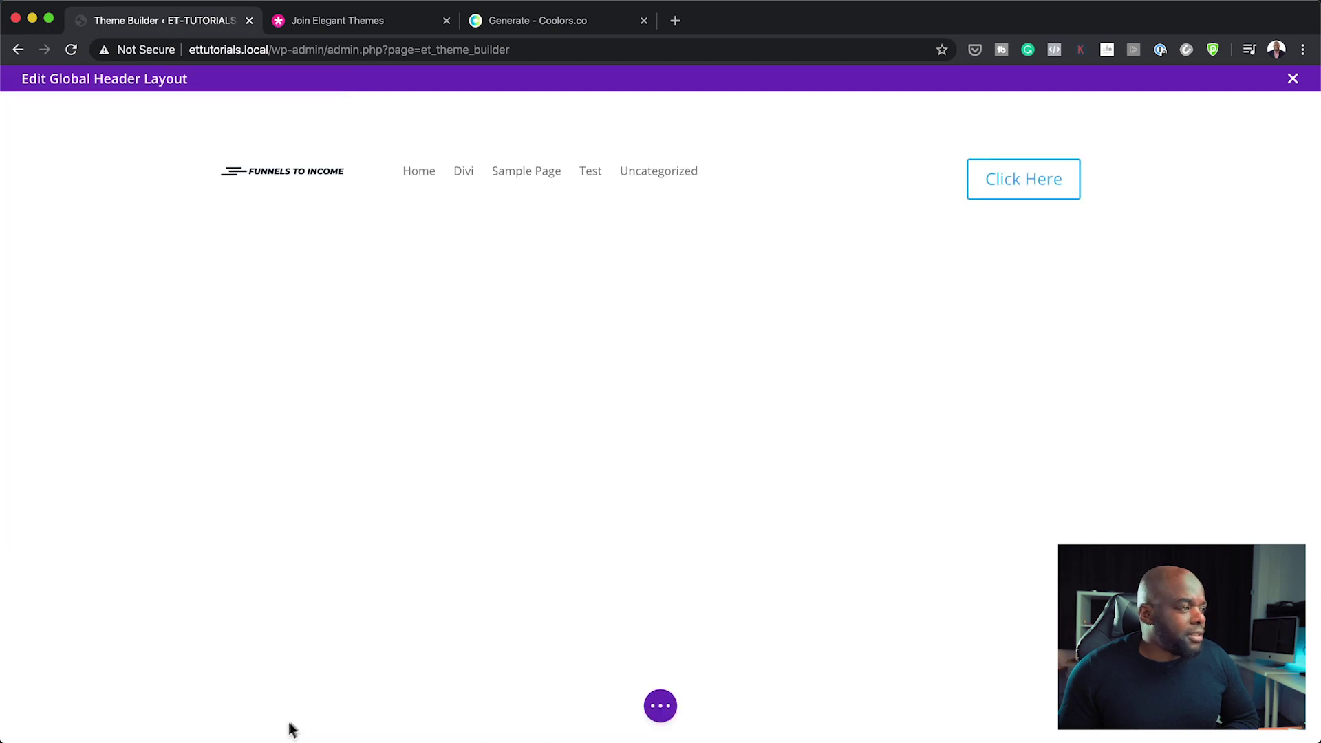
Save the global header layout and the Theme Builder changes, and view the header on the live site in a separate tab.
{"action": "left_click", "coordinate": [661, 707]}
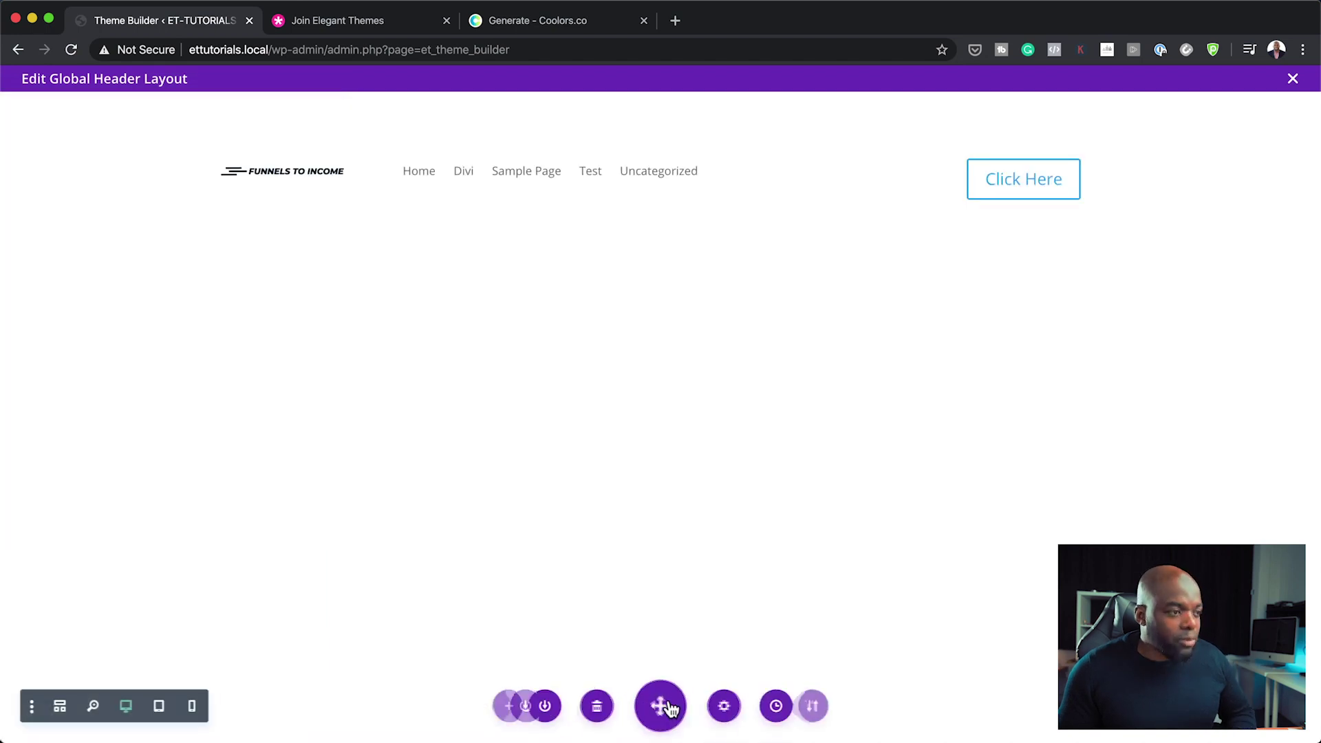
{"action": "left_click", "coordinate": [1293, 79]}
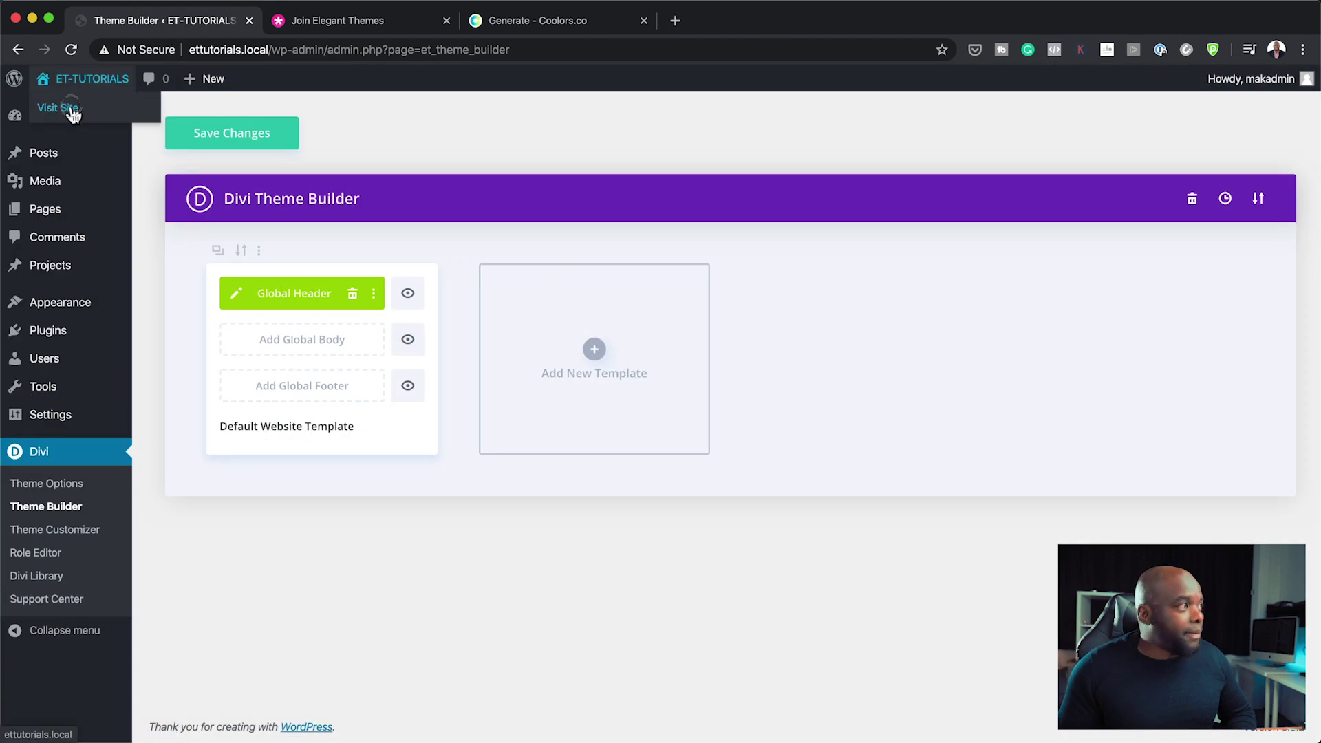
{"action": "left_click", "coordinate": [58, 108]}
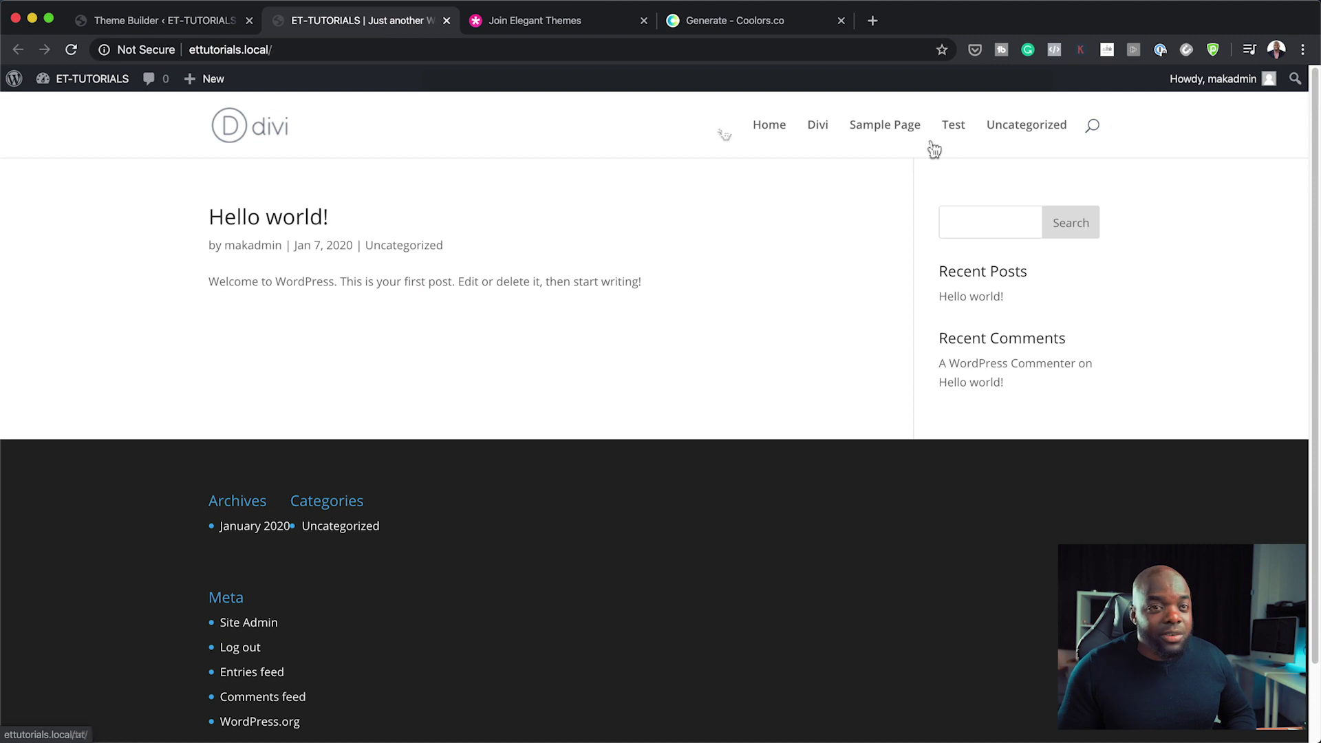
{"action": "left_click", "coordinate": [215, 26]}
{"action": "left_click", "coordinate": [257, 132]}
{"action": "key", "text": "ctrl+Tab"}
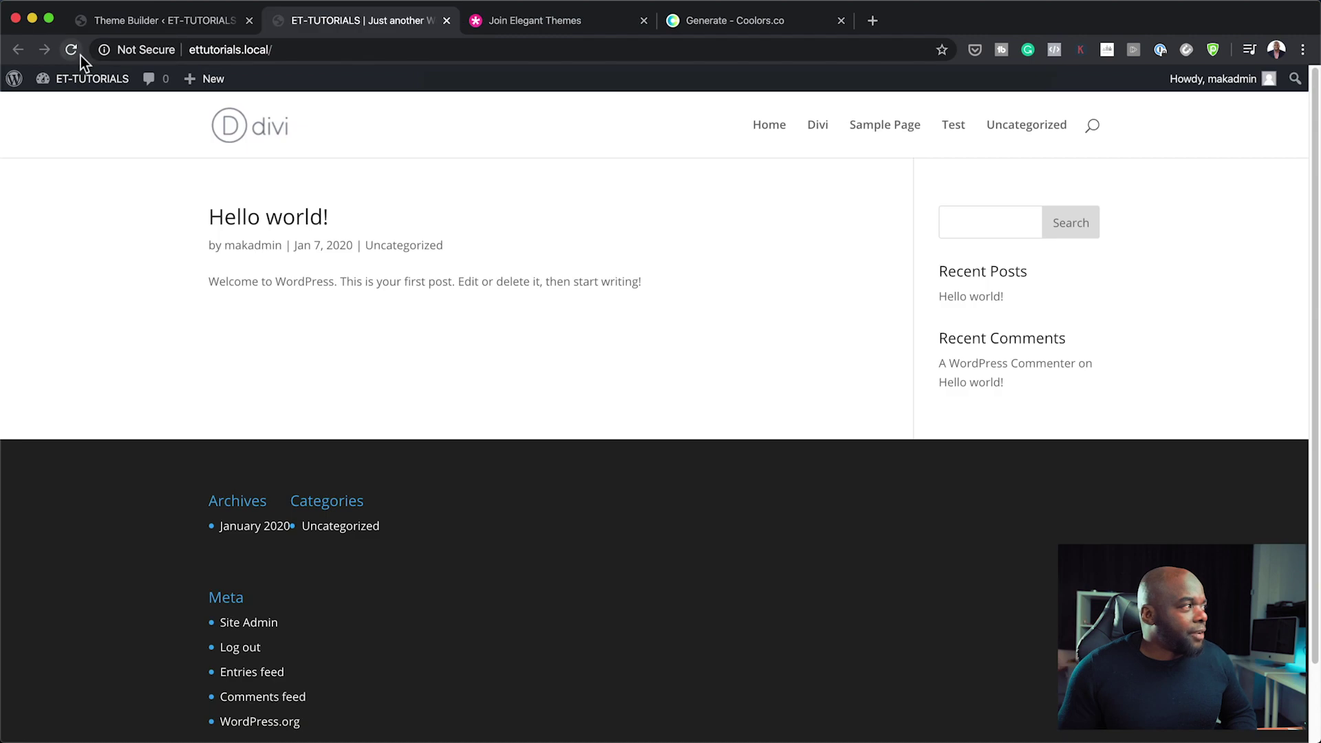
{"action": "left_click", "coordinate": [75, 50]}
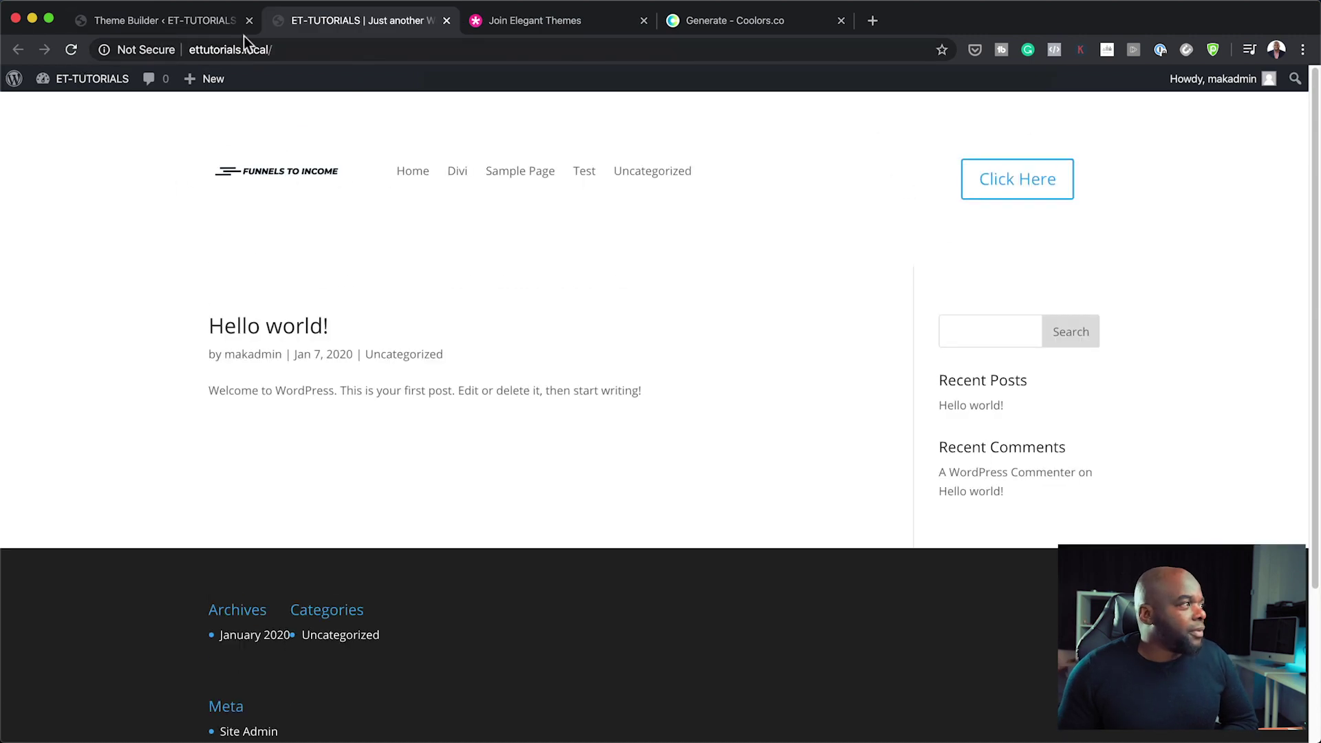
Reopen the global header layout for editing and set its section's background to the saved lime green color.
{"action": "left_click", "coordinate": [217, 27]}
{"action": "left_click", "coordinate": [241, 296]}
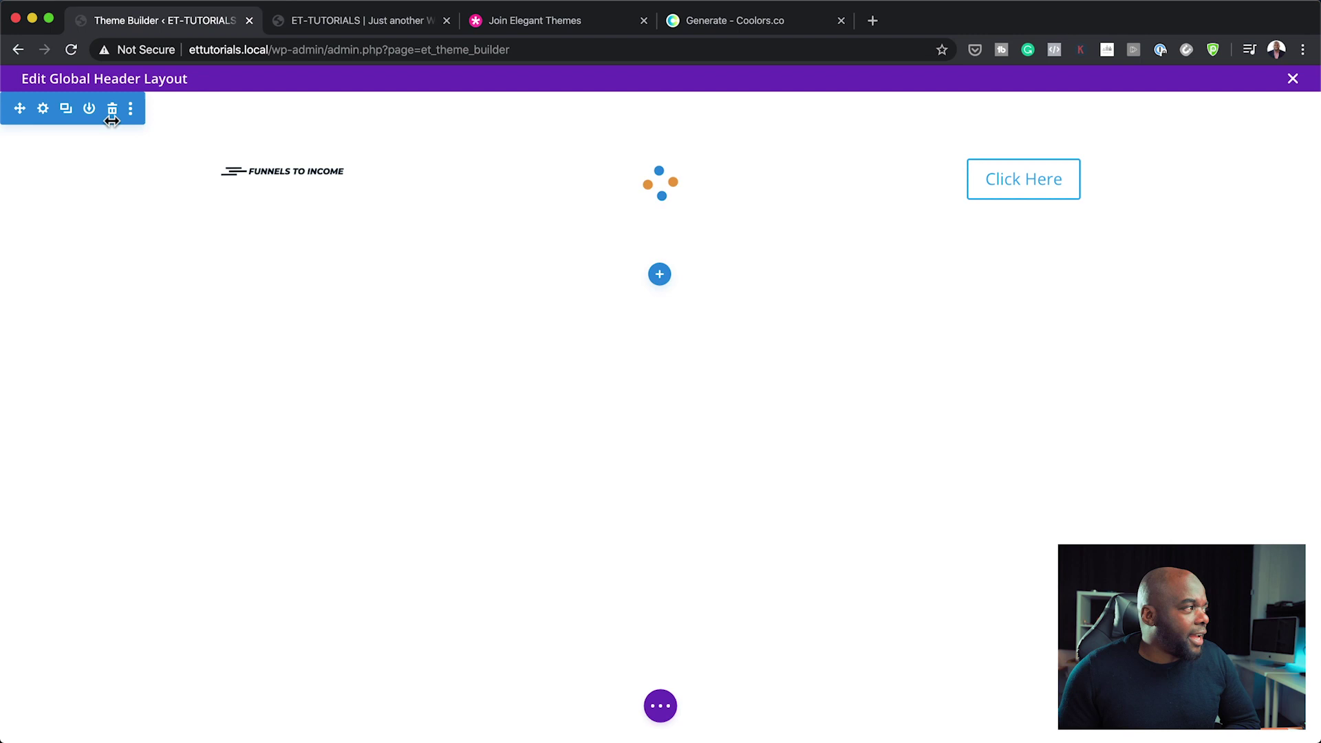
{"action": "left_click", "coordinate": [43, 112]}
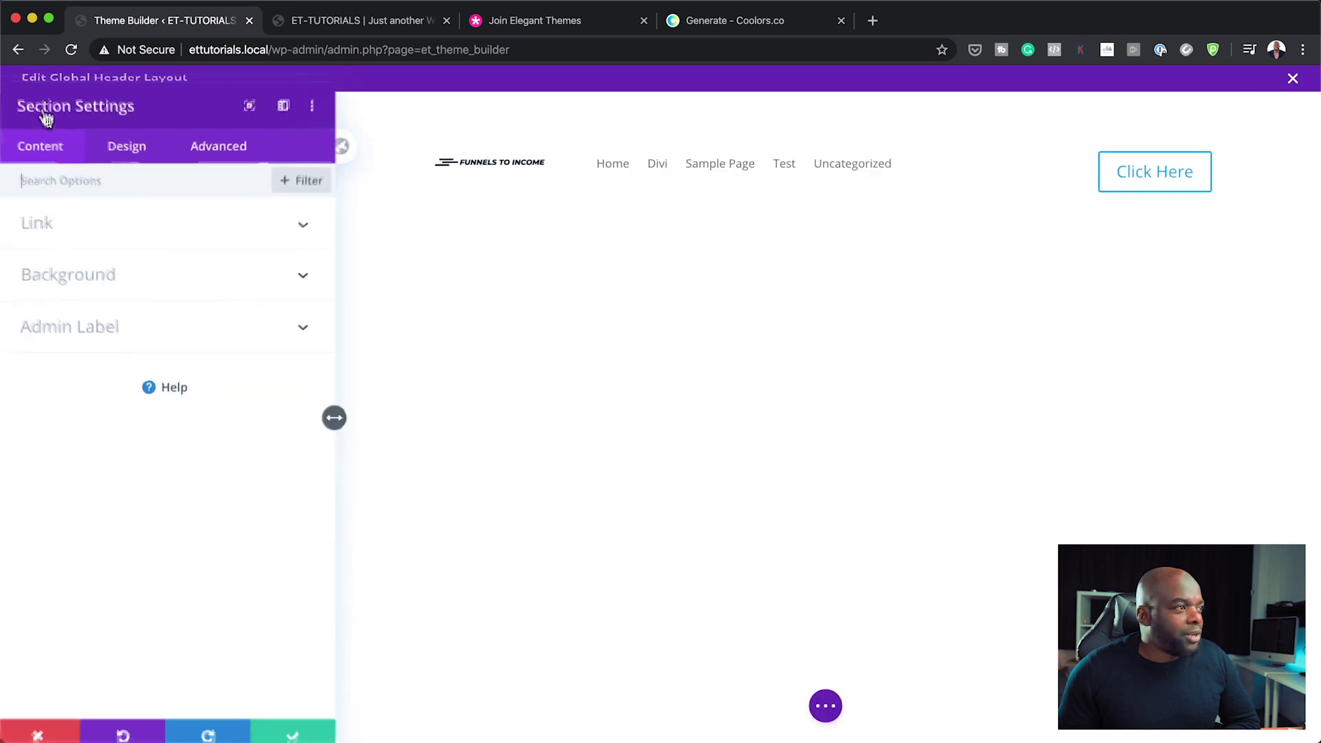
{"action": "left_click", "coordinate": [76, 279]}
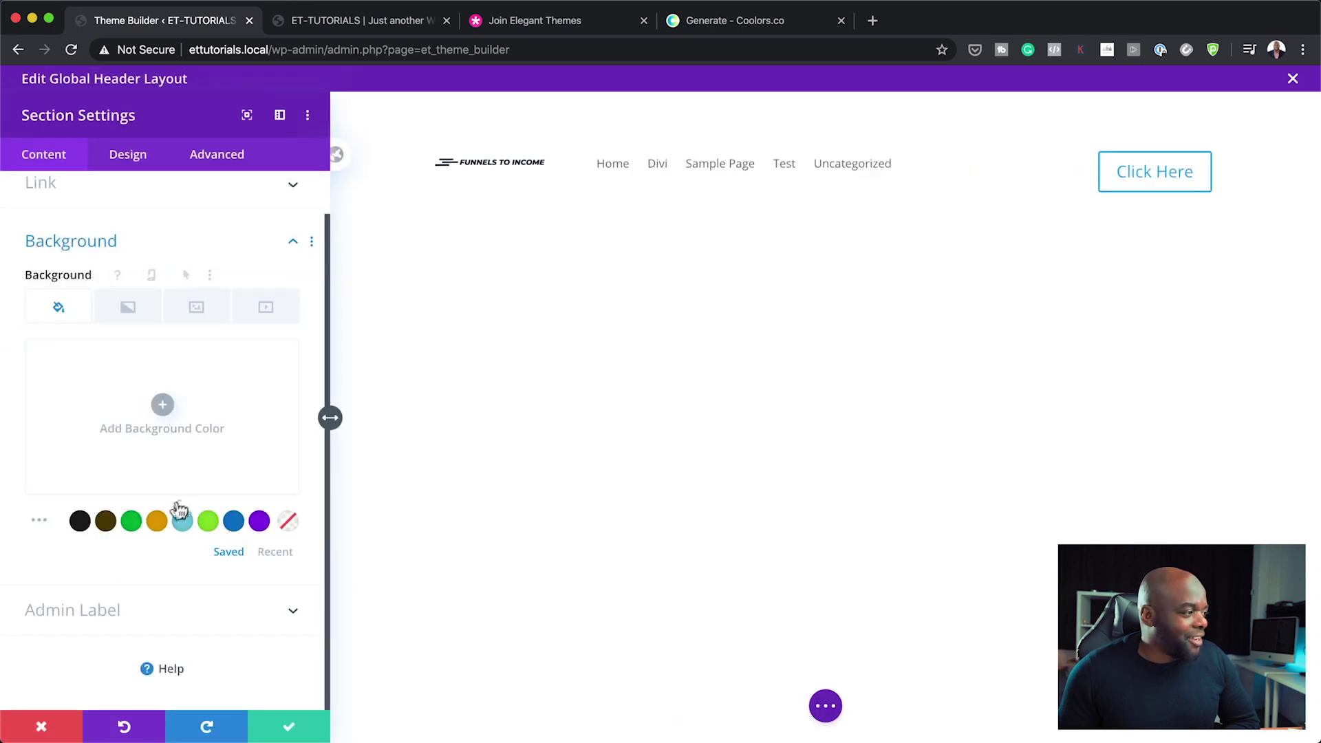
{"action": "left_click", "coordinate": [207, 522]}
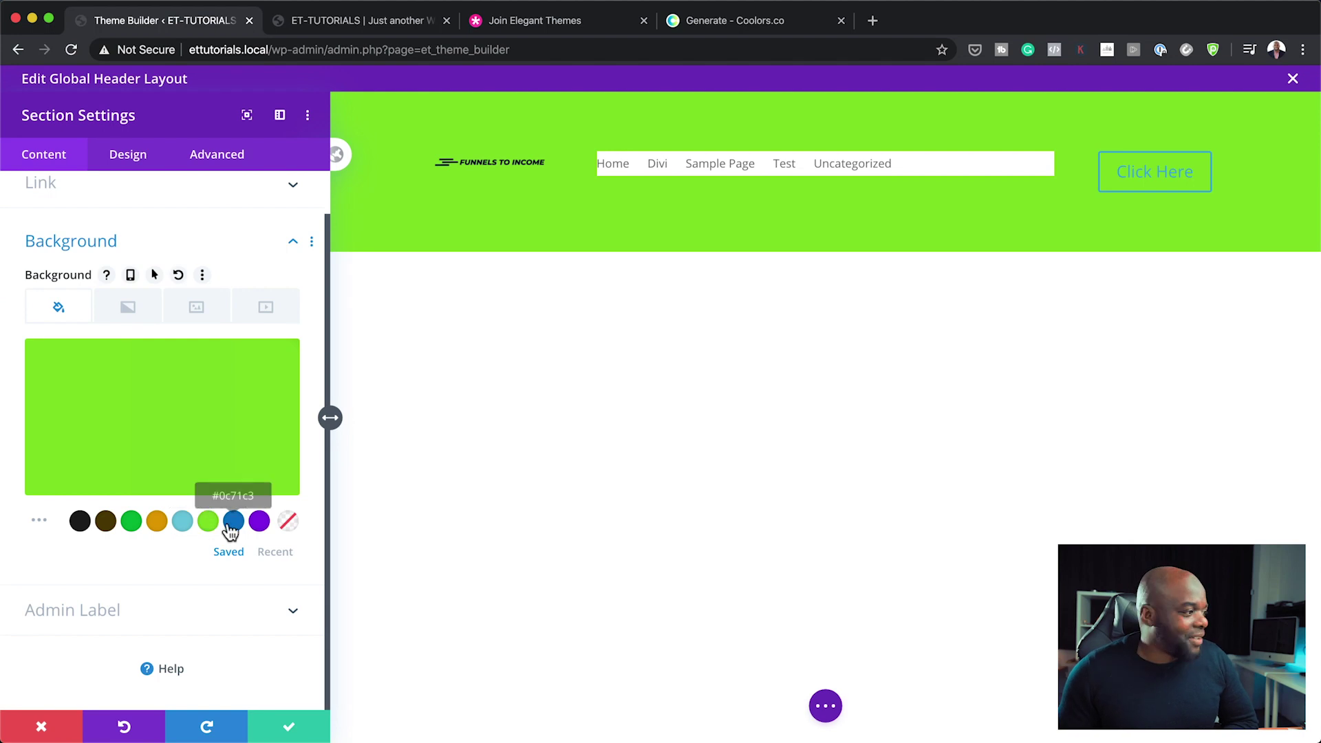
Set the header section's background to the saved blue #0c71c3 and the Menu module's background to transparent, saving both.
{"action": "left_click", "coordinate": [233, 522]}
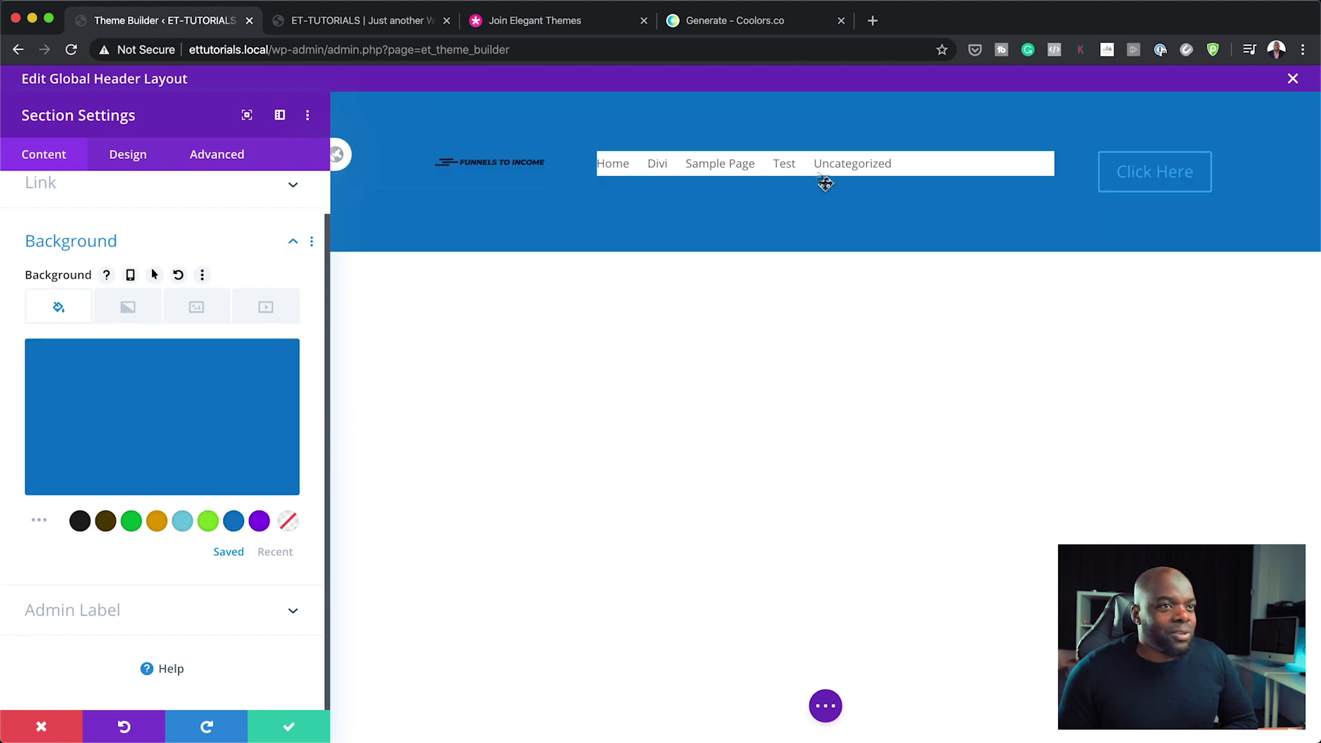
{"action": "left_click", "coordinate": [290, 726]}
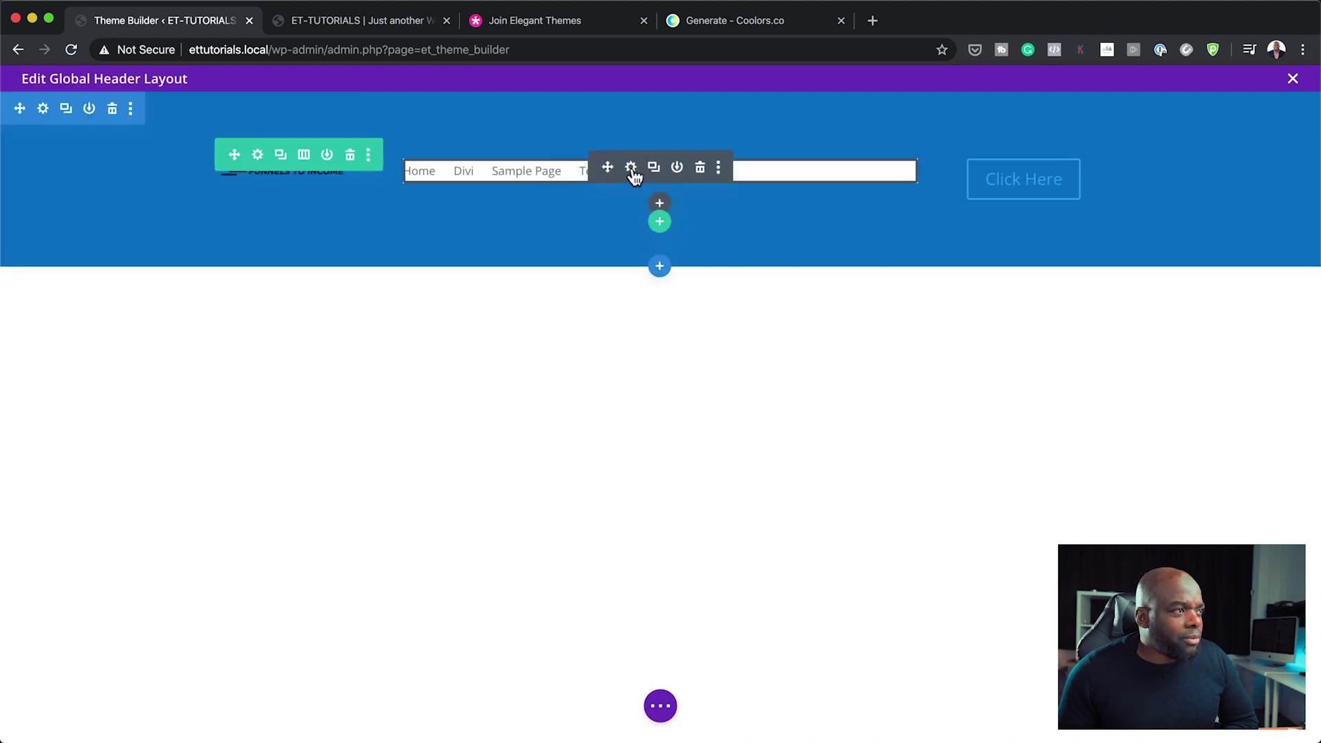
{"action": "left_click", "coordinate": [631, 168]}
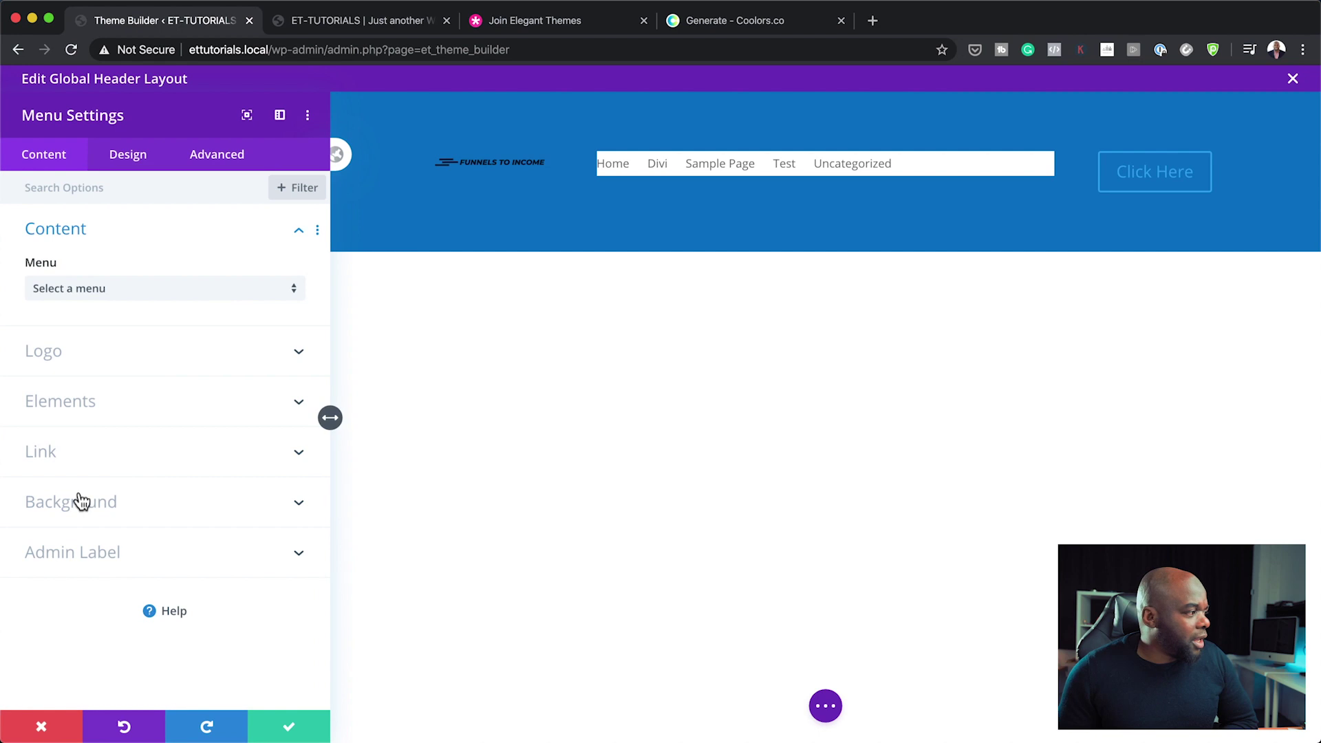
{"action": "left_click", "coordinate": [81, 504]}
{"action": "left_click", "coordinate": [289, 527]}
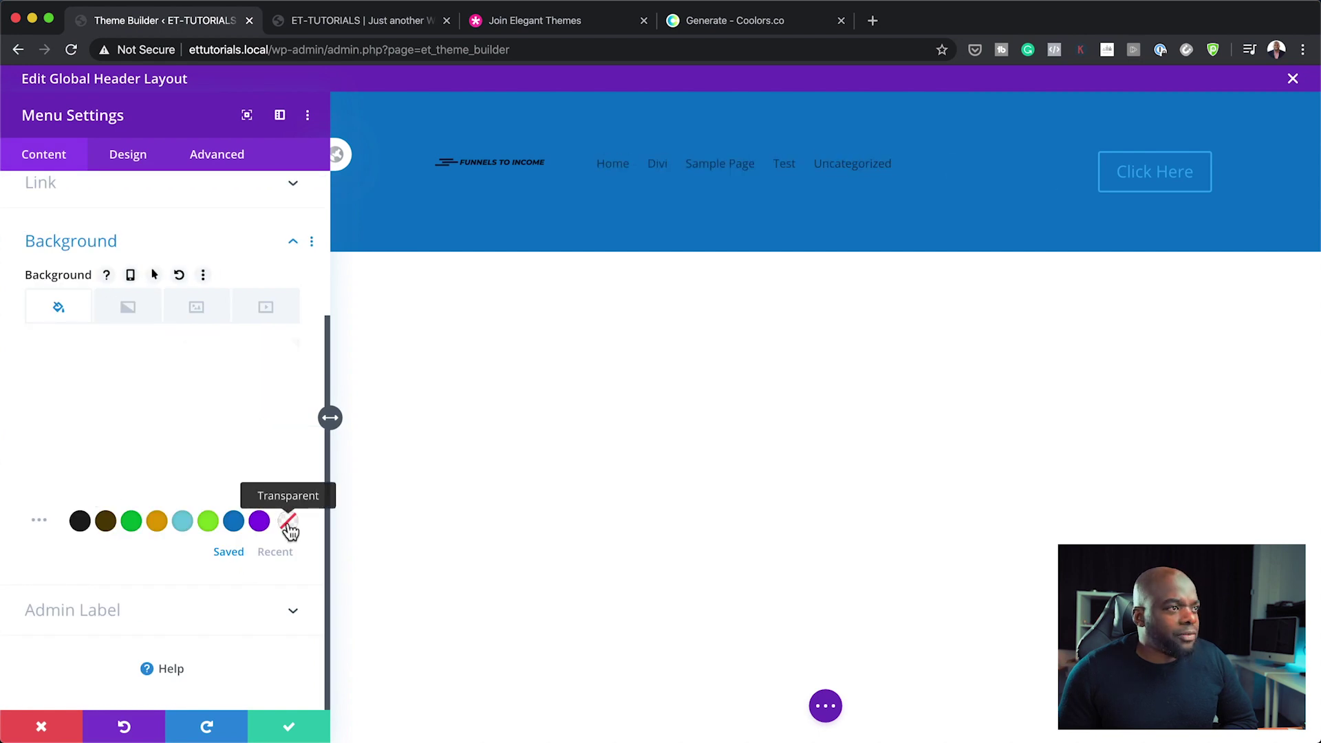
{"action": "left_click", "coordinate": [289, 724]}
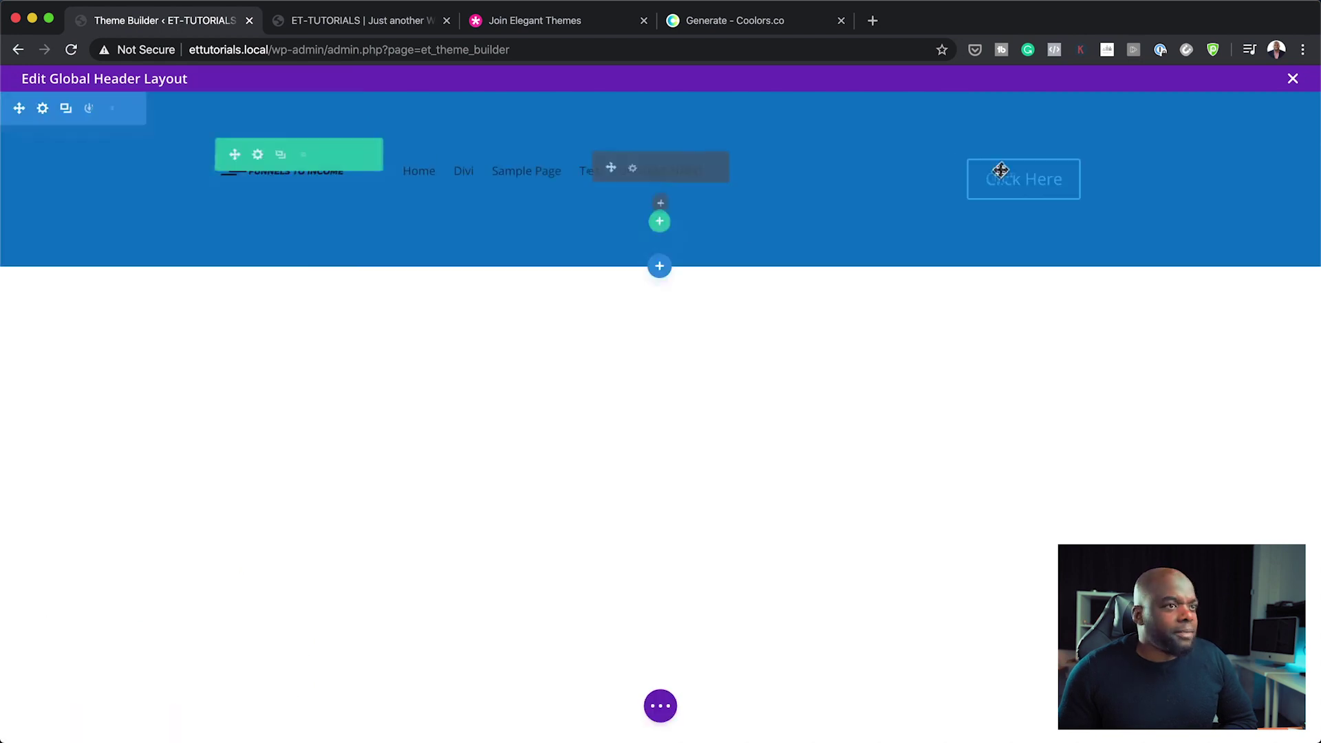
Save the global header layout, close its editor and save the Theme Builder changes.
{"action": "left_click", "coordinate": [651, 706]}
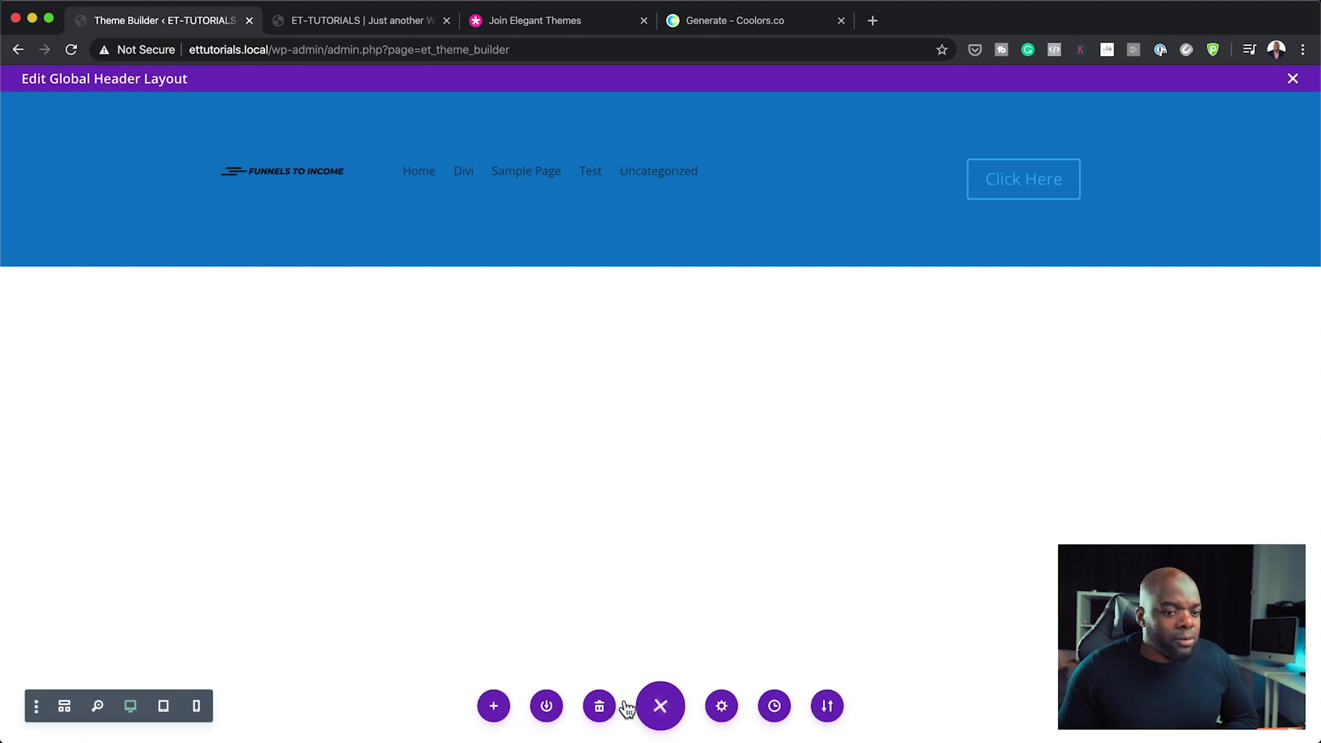
{"action": "left_click", "coordinate": [1292, 79]}
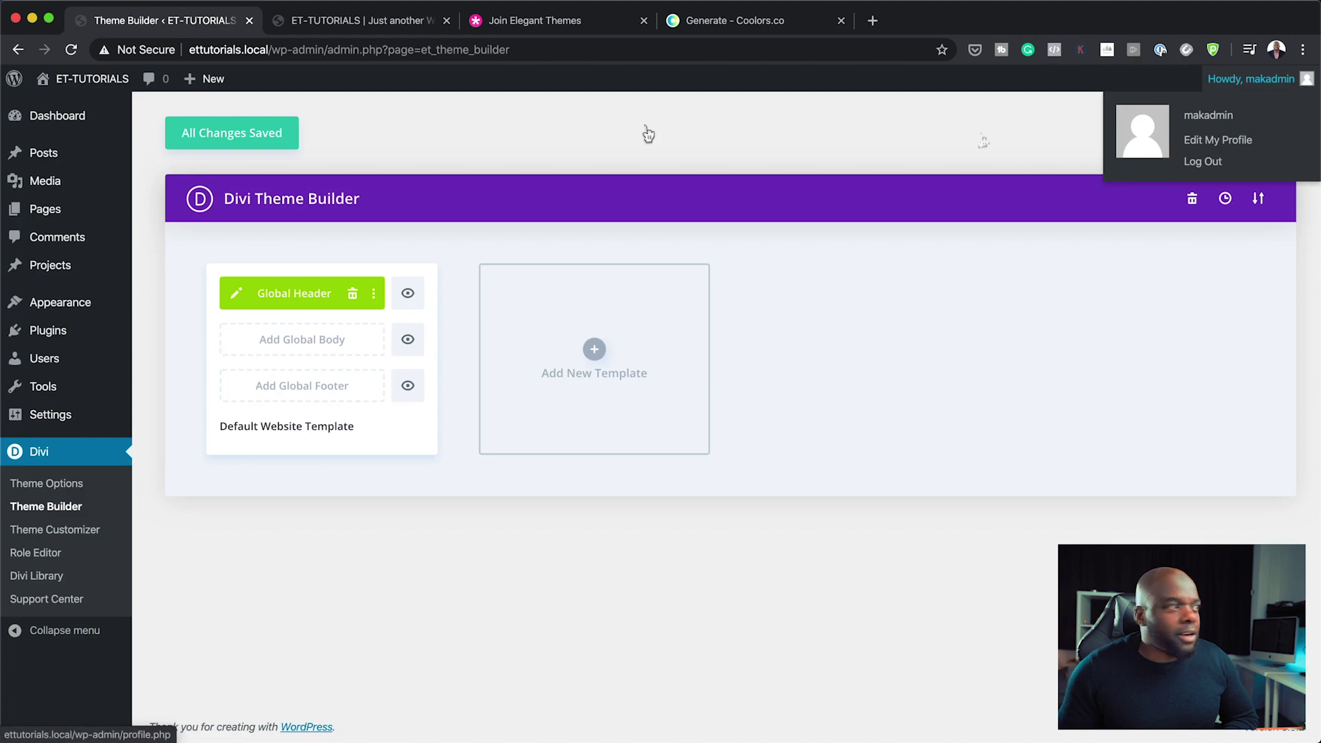
{"action": "left_click", "coordinate": [247, 150]}
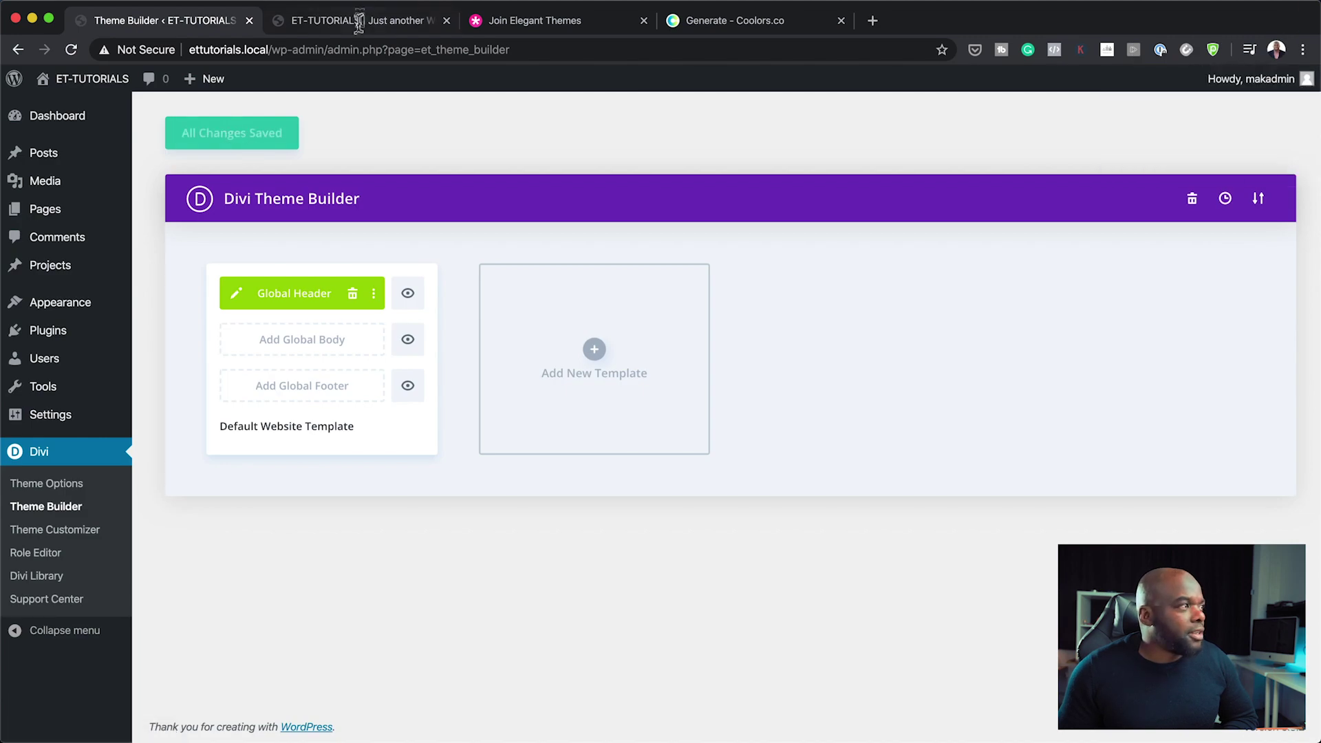
Reload the live site and check the restyled header on the home page and the Divi page.
{"action": "left_click", "coordinate": [363, 21]}
{"action": "left_click", "coordinate": [72, 51]}
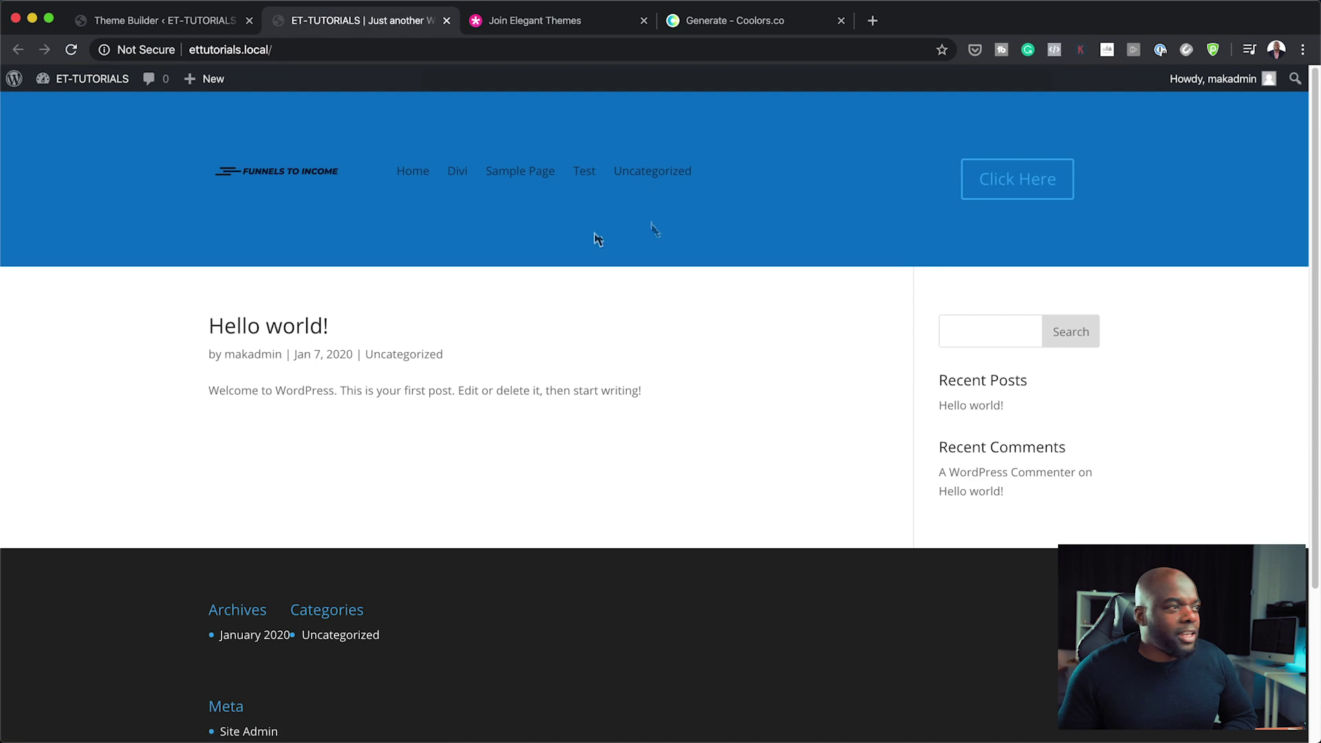
{"action": "scroll", "coordinate": [820, 322], "scroll_direction": "down", "scroll_amount": 1}
{"action": "left_click", "coordinate": [466, 172]}
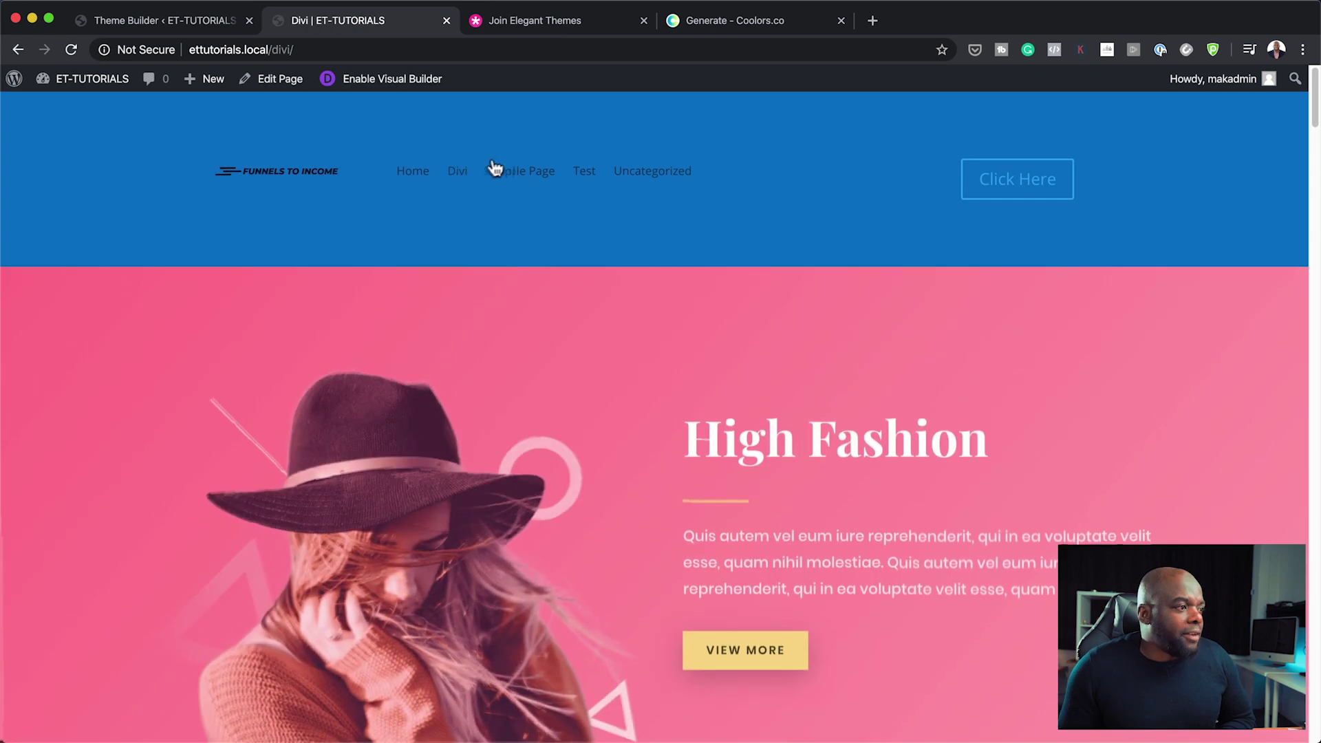
{"action": "scroll", "coordinate": [787, 530], "scroll_direction": "down", "scroll_amount": 15}
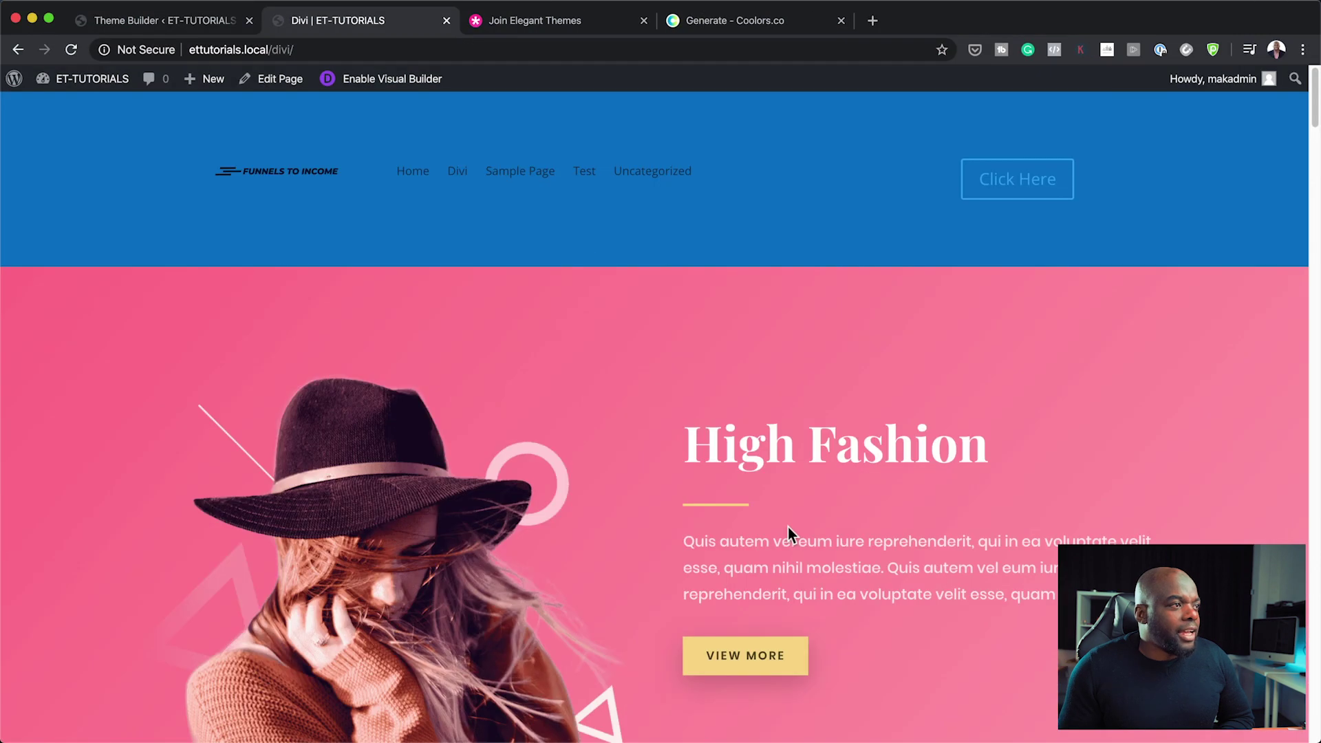
Import GENESIS-TEMPLATE-LIGHT.json from the Desktop into the Theme Builder, overriding the default website template and existing assignments, and save the changes.
{"action": "left_click", "coordinate": [197, 20]}
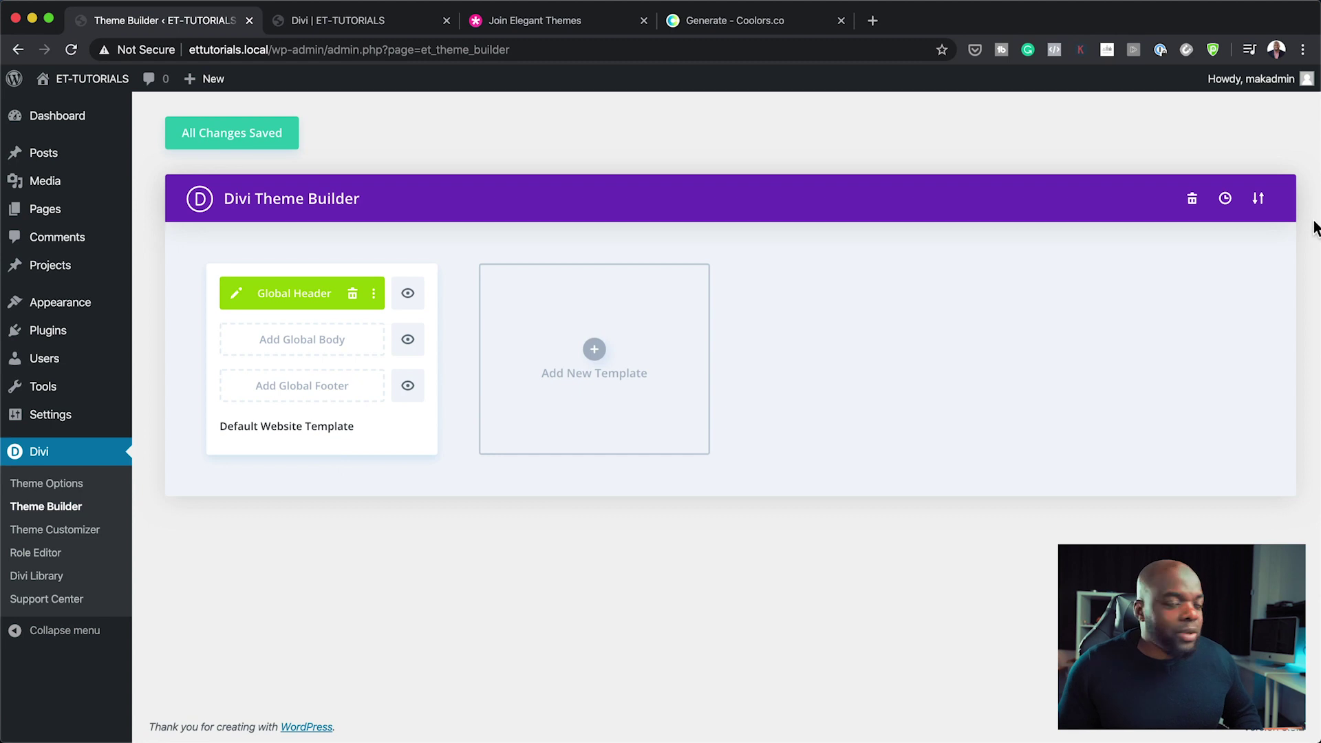
{"action": "left_click", "coordinate": [69, 507]}
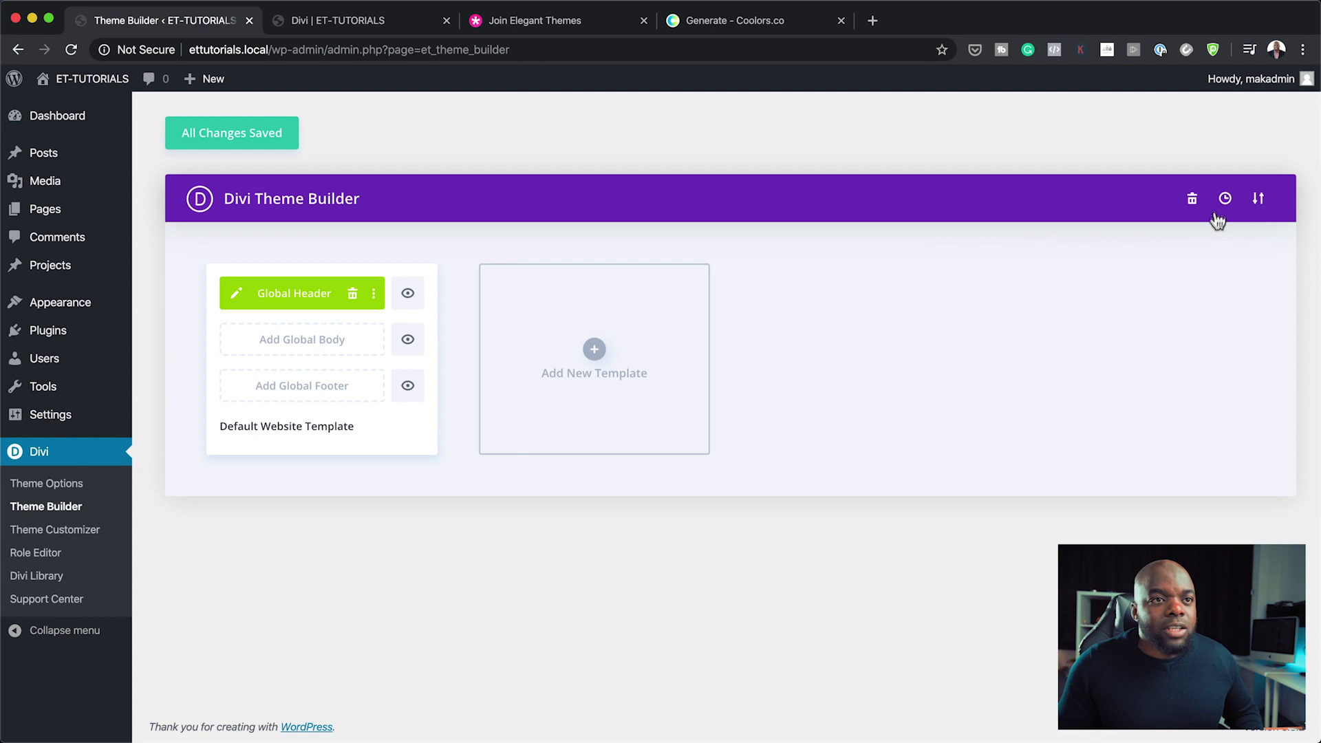
{"action": "left_click", "coordinate": [1259, 201]}
{"action": "left_click", "coordinate": [621, 324]}
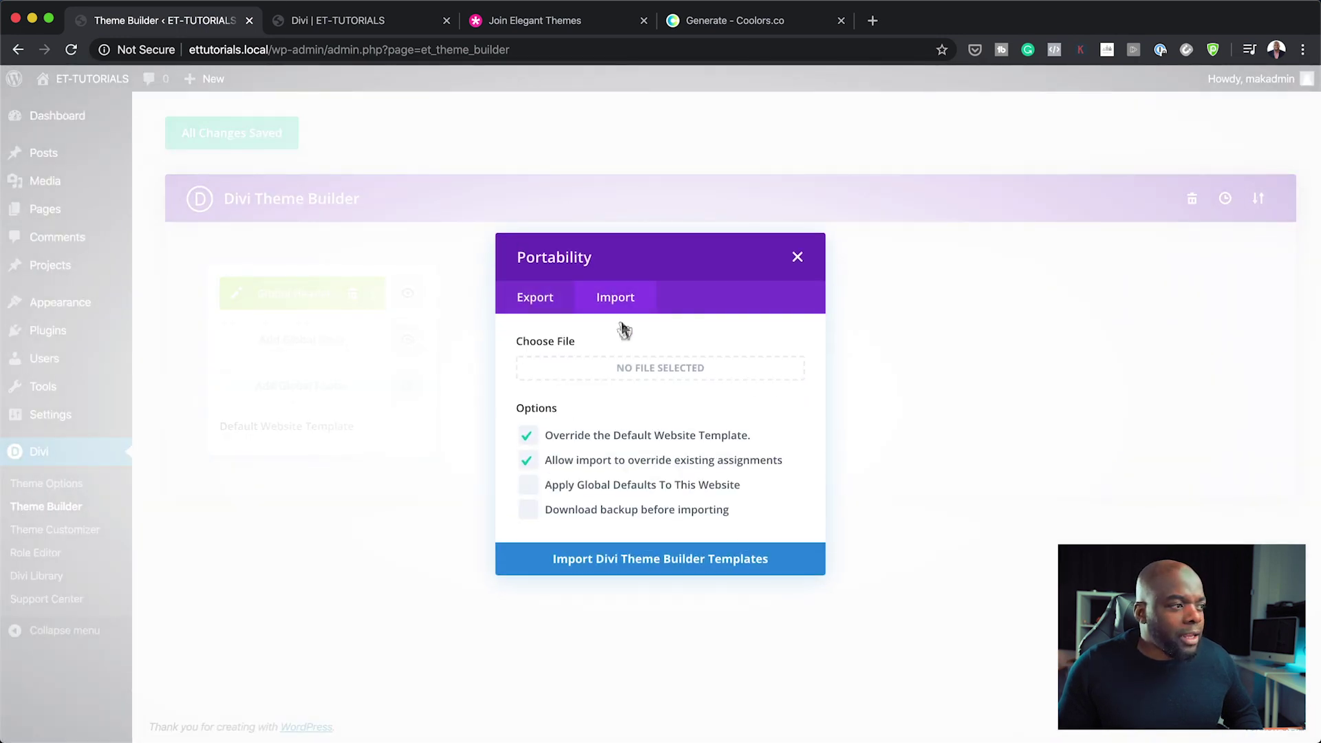
{"action": "left_click", "coordinate": [675, 375]}
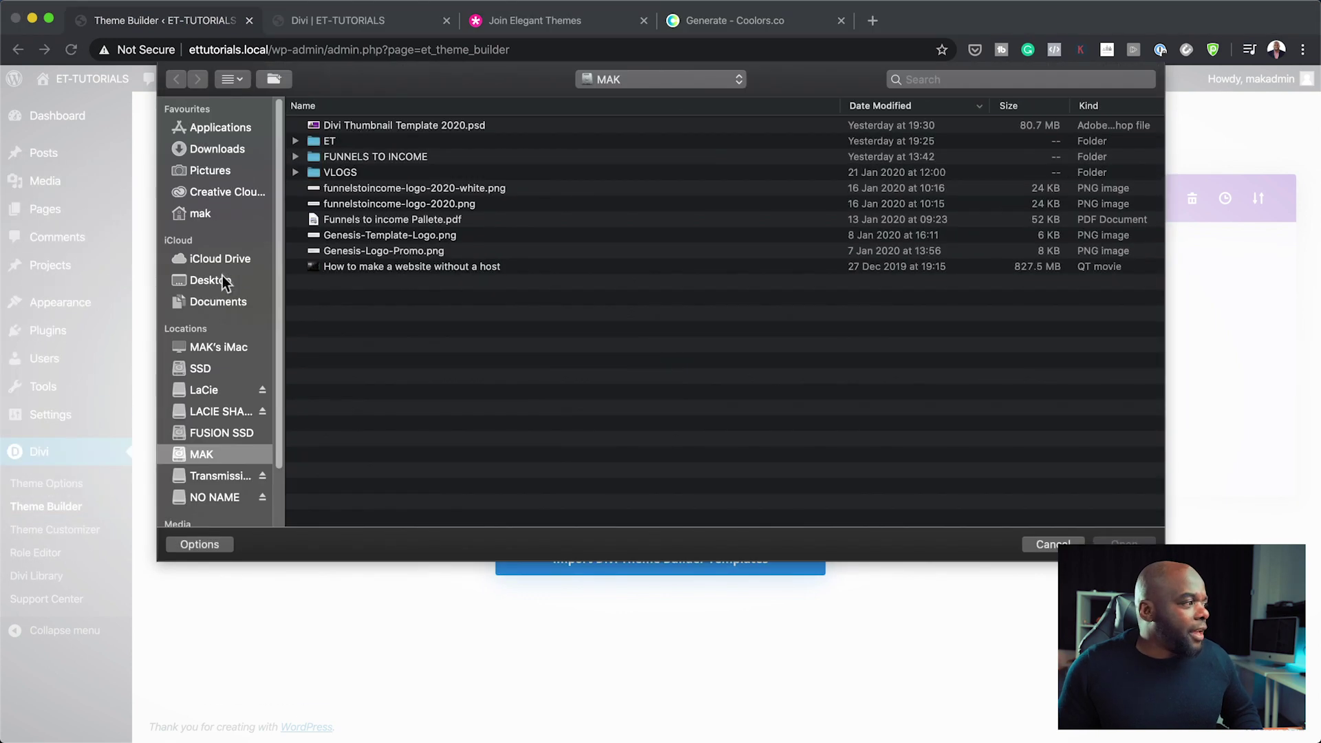
{"action": "left_click", "coordinate": [222, 280]}
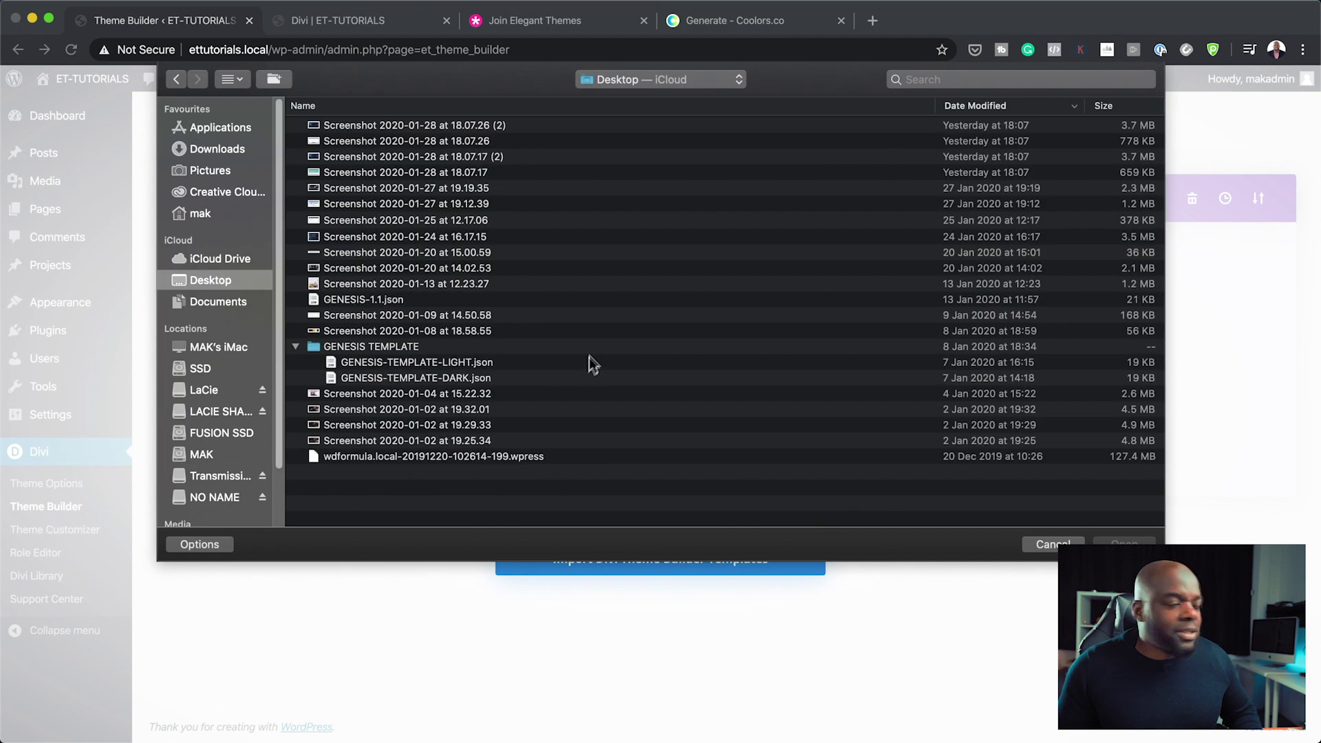
{"action": "left_click", "coordinate": [480, 366]}
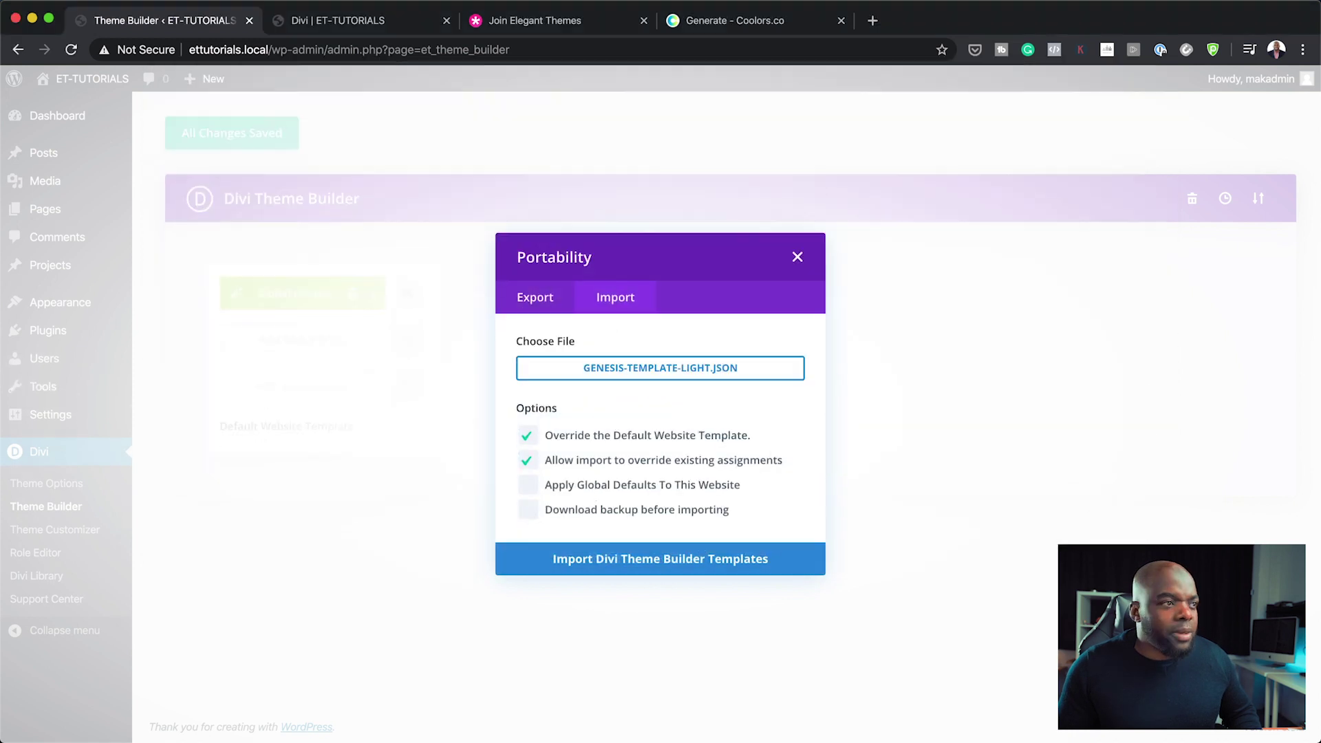
{"action": "left_click", "coordinate": [651, 559]}
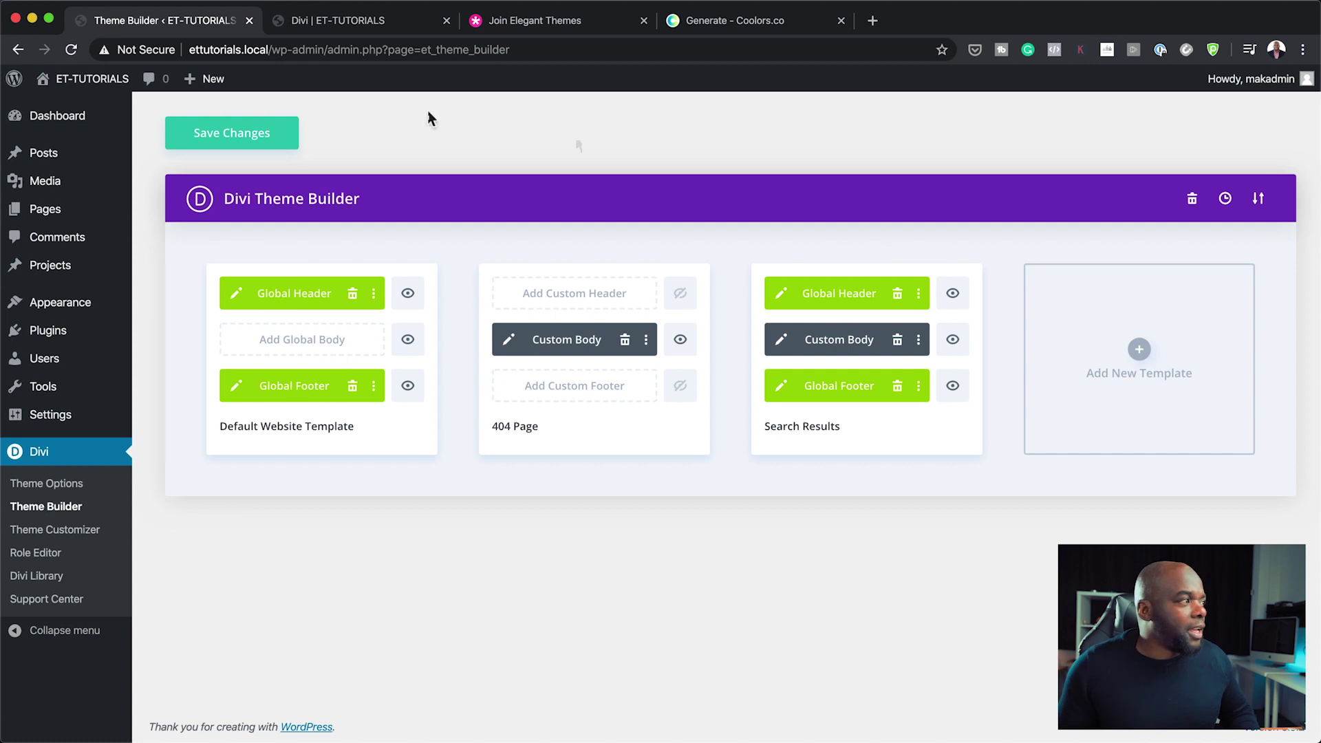
{"action": "left_click", "coordinate": [277, 139]}
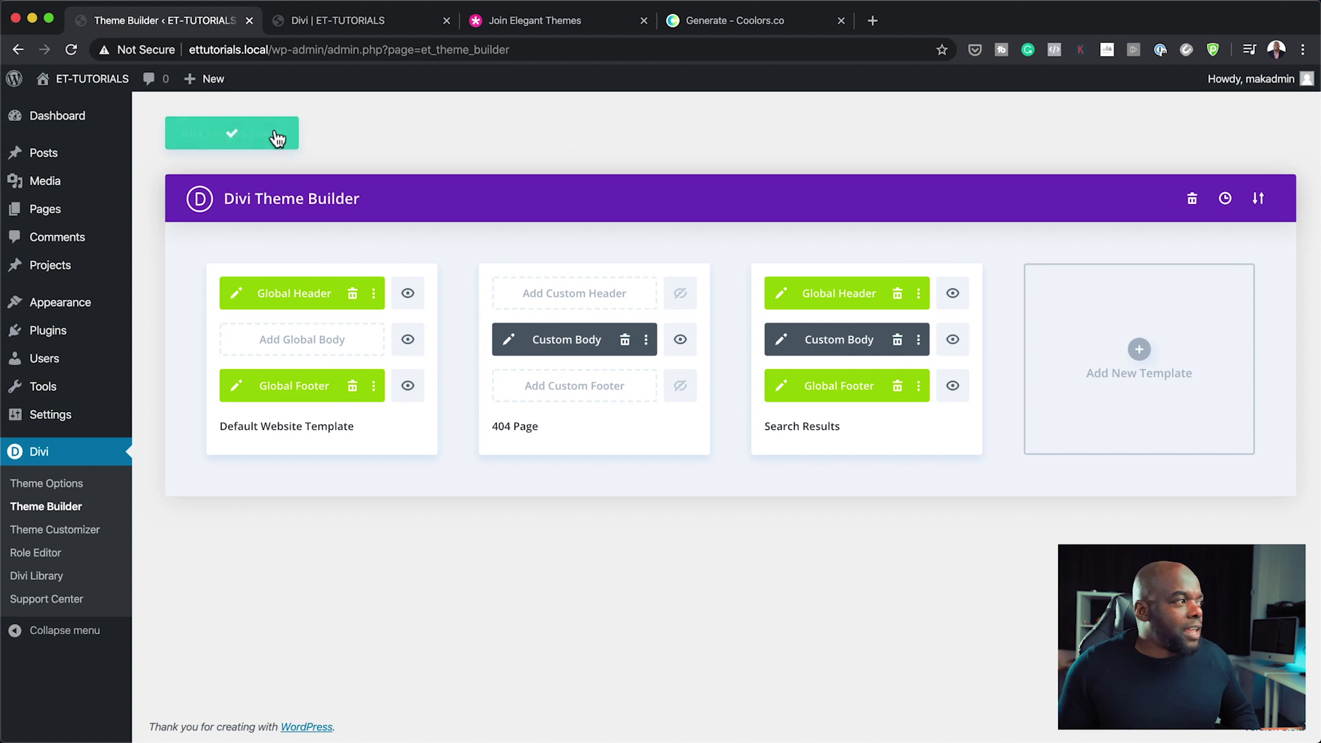
View the live Divi page with the imported template, from its header down to its footer.
{"action": "left_click", "coordinate": [333, 22]}
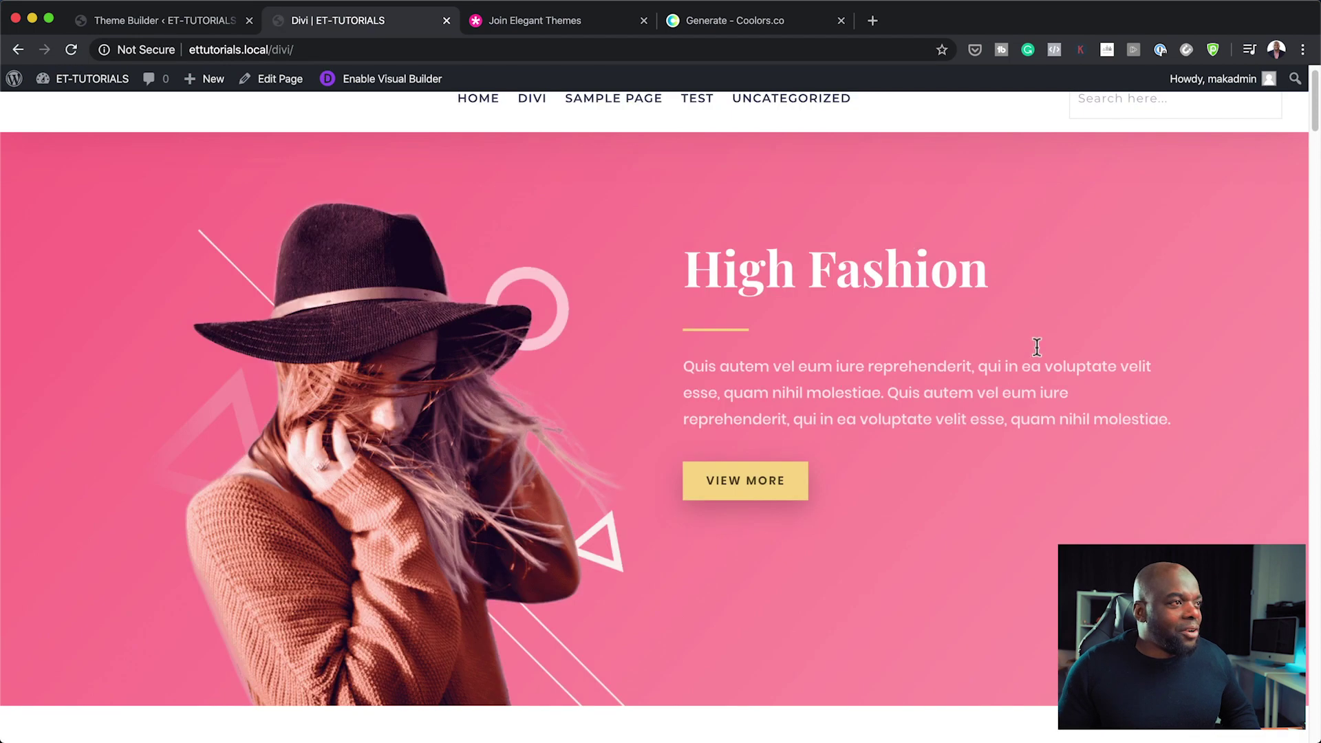
{"action": "scroll", "coordinate": [988, 457], "scroll_direction": "down", "scroll_amount": 3}
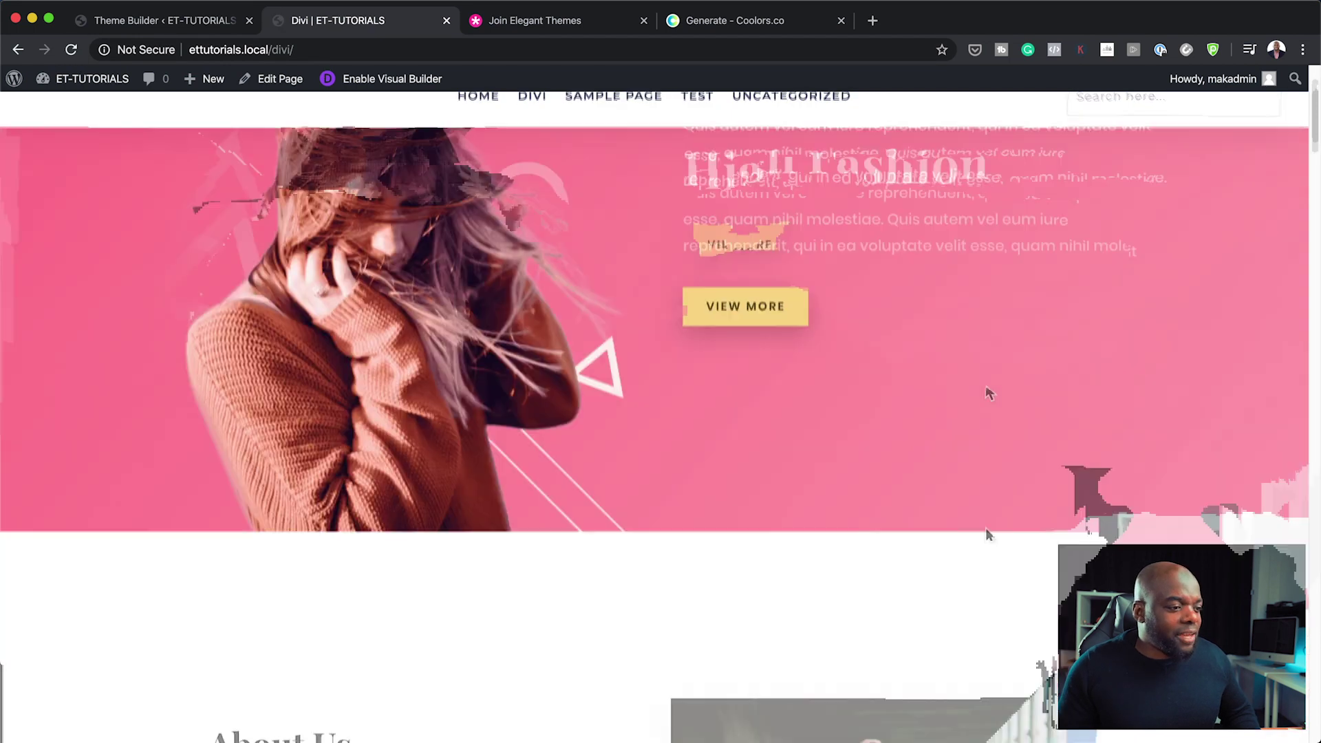
{"action": "scroll", "coordinate": [989, 465], "scroll_direction": "down", "scroll_amount": 15}
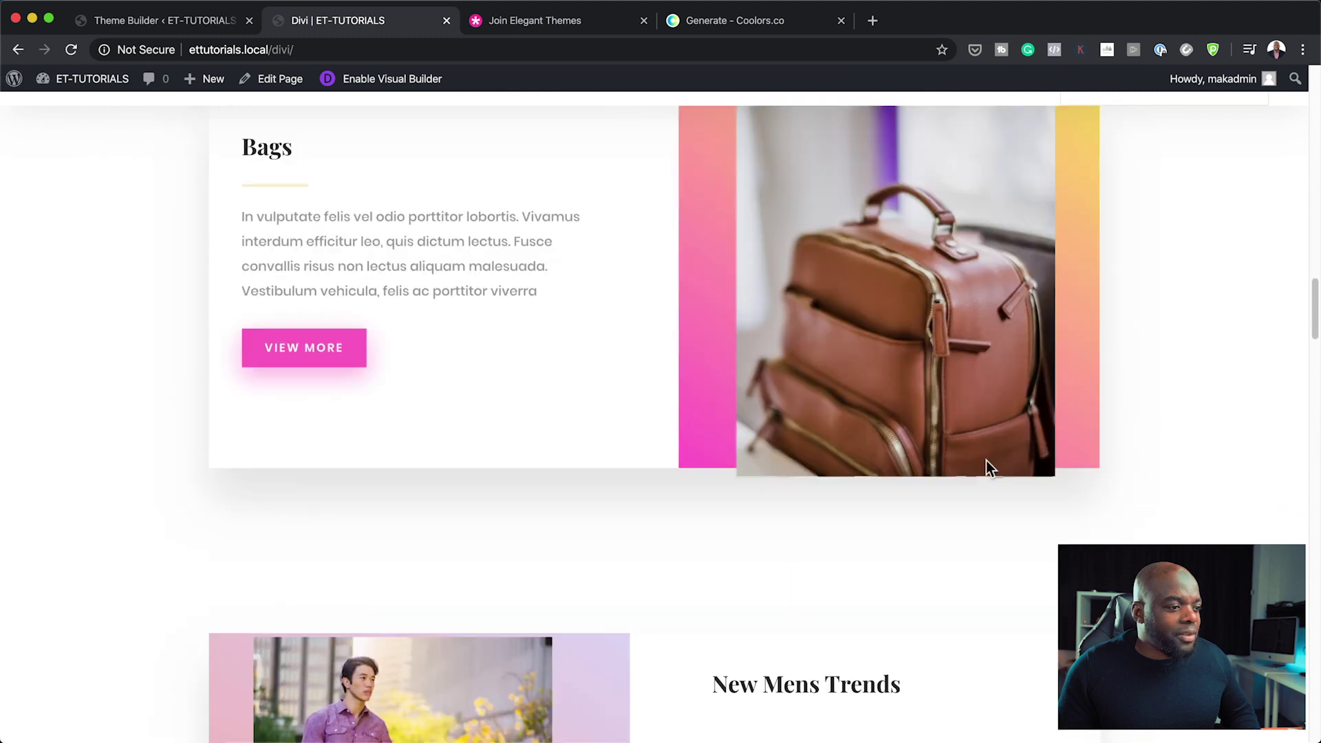
{"action": "scroll", "coordinate": [986, 467], "scroll_direction": "down", "scroll_amount": 15}
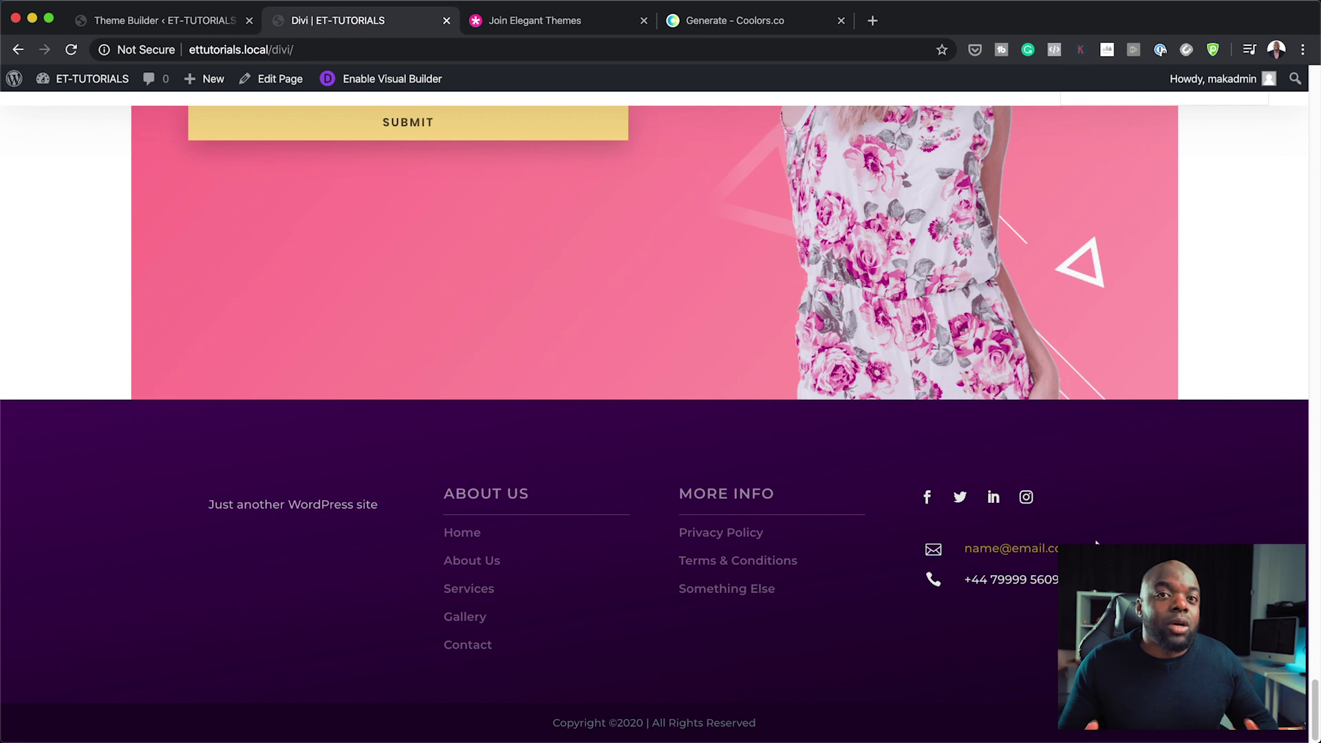
Set the site logo in Divi's Theme Options to funnelstoincome-logo-2020.png from the media library and save the changes.
{"action": "left_click", "coordinate": [192, 22]}
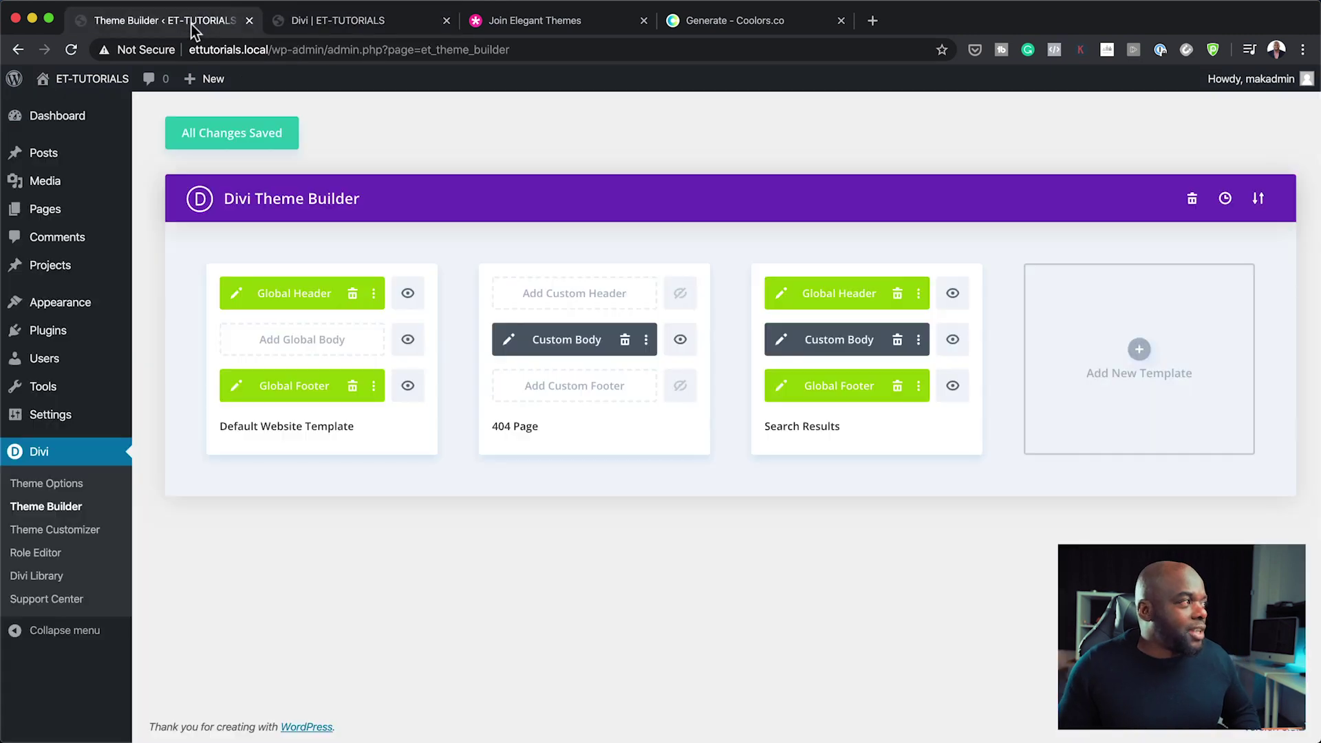
{"action": "left_click", "coordinate": [34, 486]}
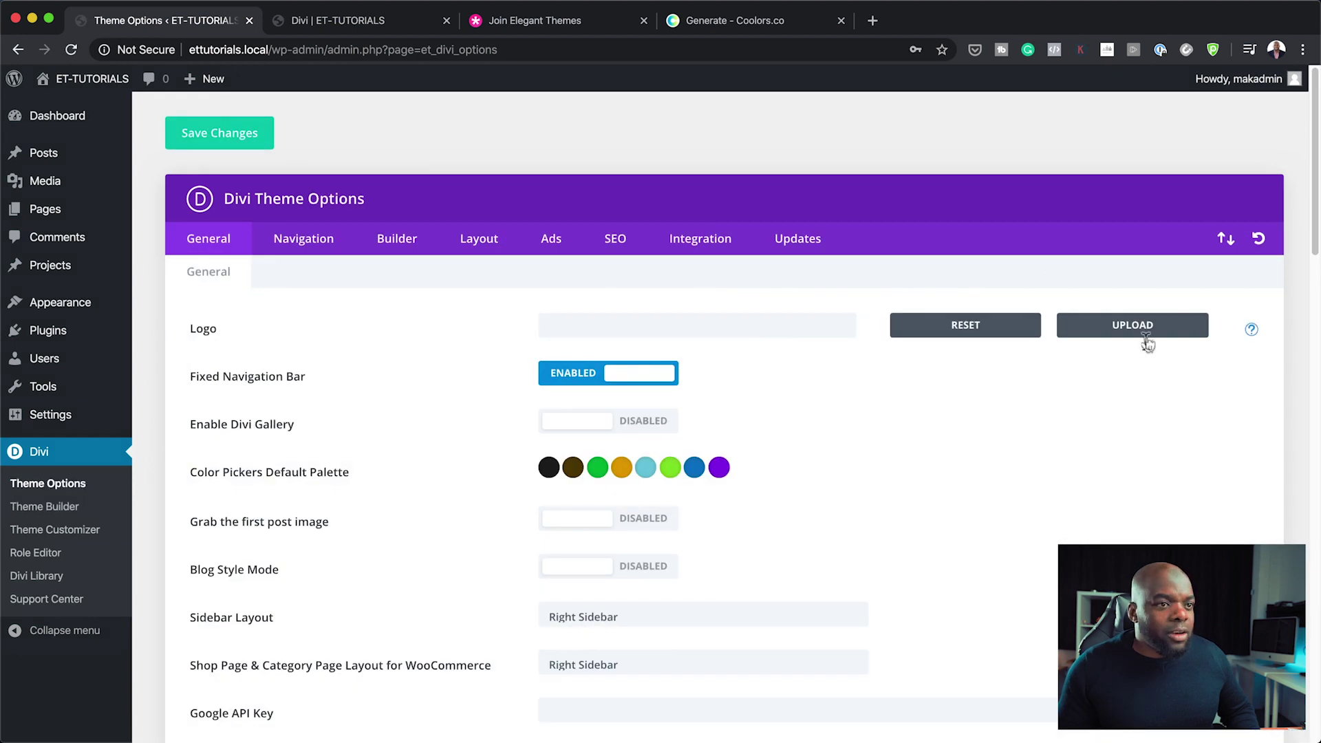
{"action": "left_click", "coordinate": [1146, 332]}
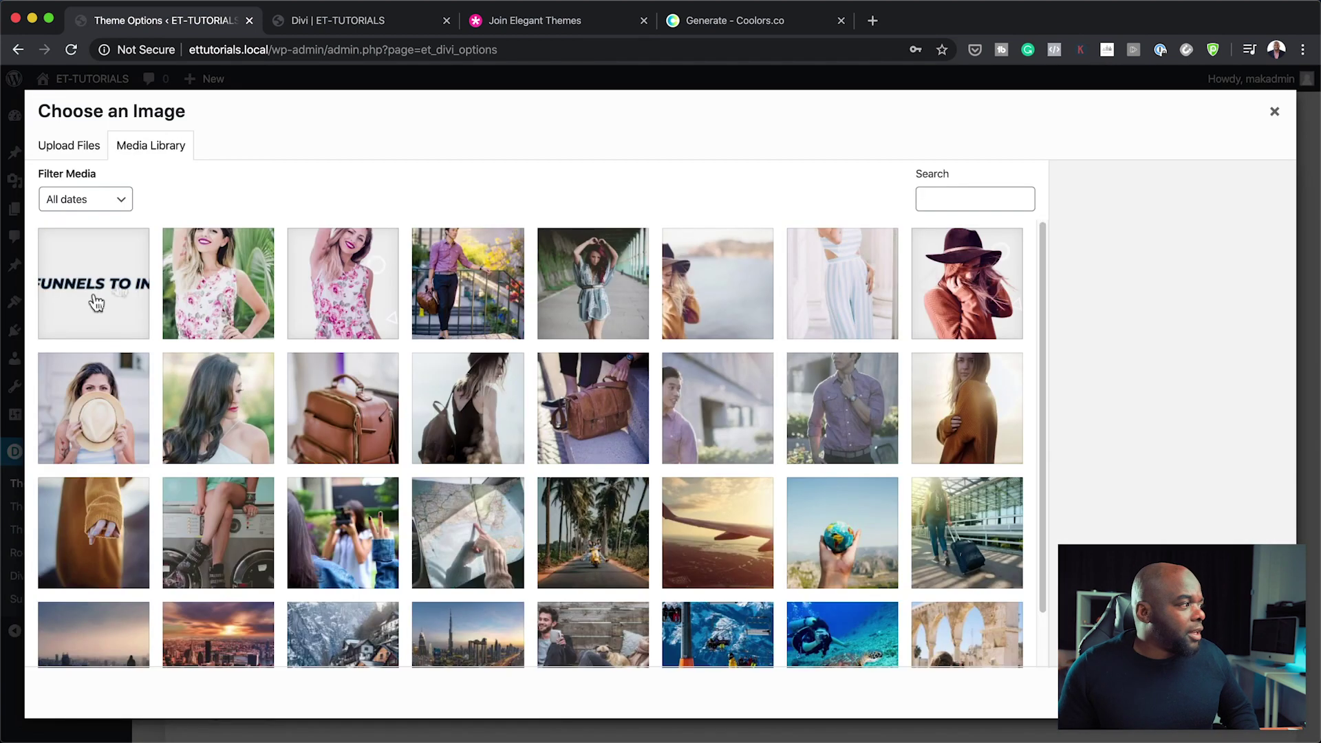
{"action": "left_click", "coordinate": [102, 296]}
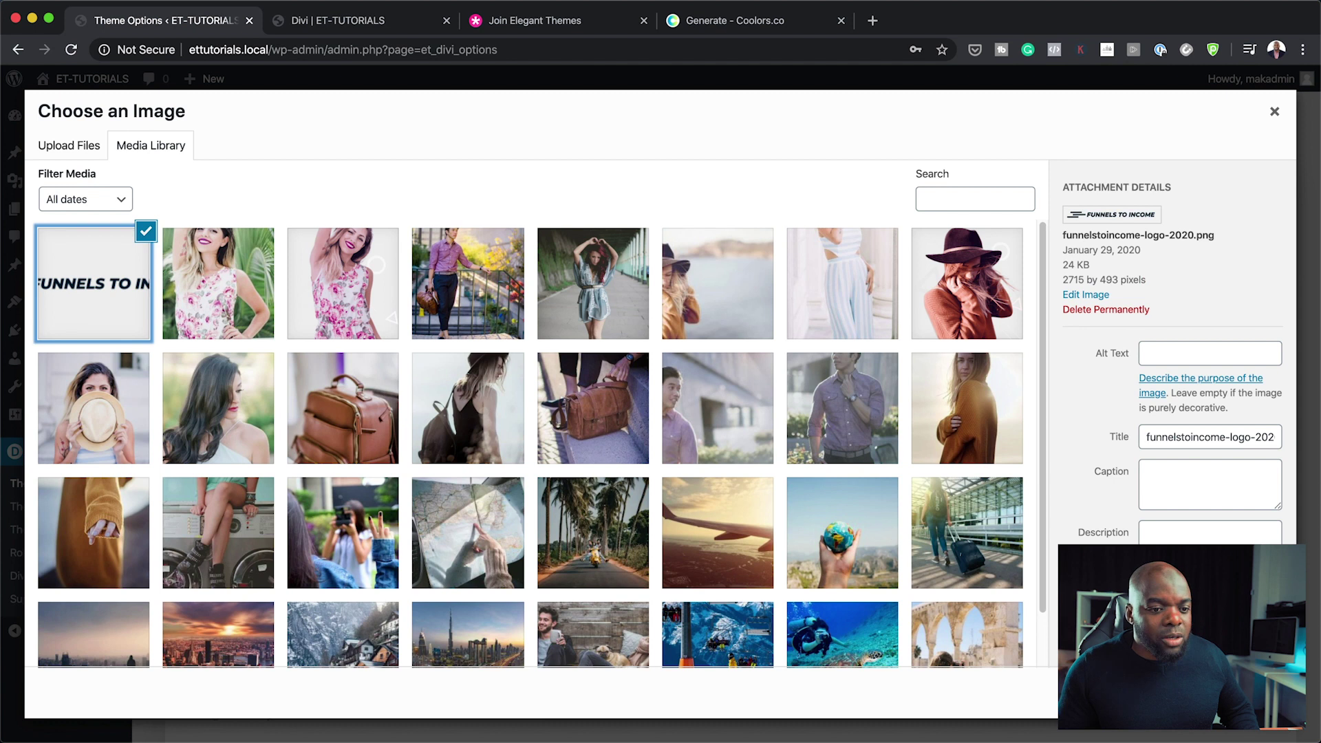
{"action": "left_click", "coordinate": [1242, 693]}
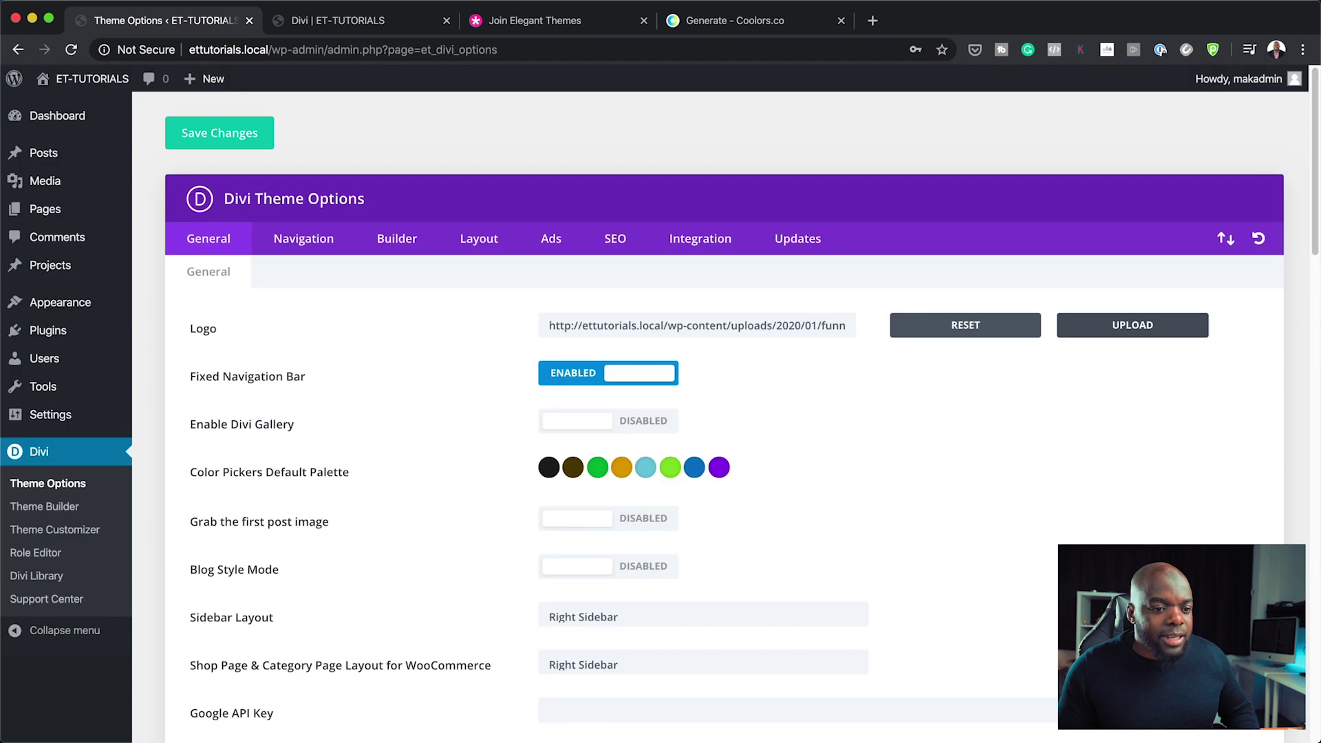
{"action": "left_click", "coordinate": [206, 137]}
Reload the live Divi page and check the logo in its footer and header.
{"action": "left_click", "coordinate": [344, 21]}
{"action": "left_click", "coordinate": [71, 50]}
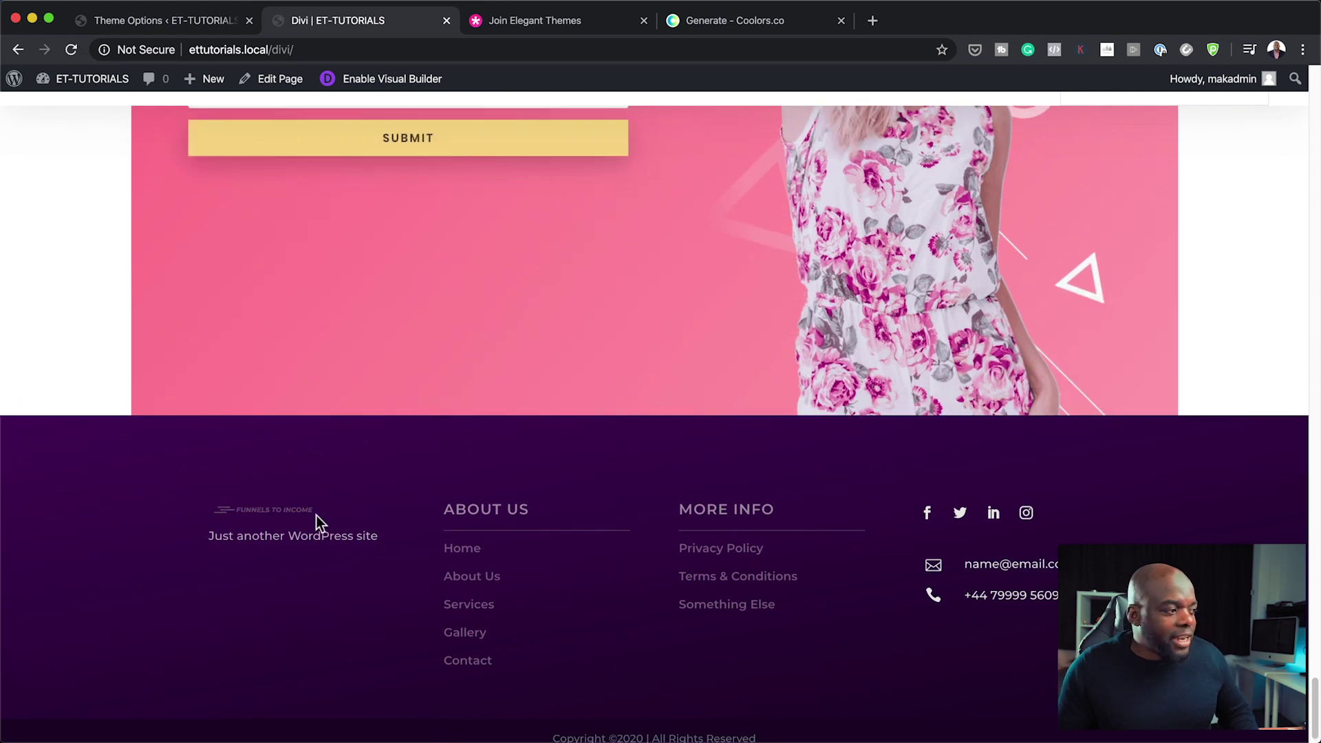
{"action": "scroll", "coordinate": [797, 555], "scroll_direction": "up", "scroll_amount": 20}
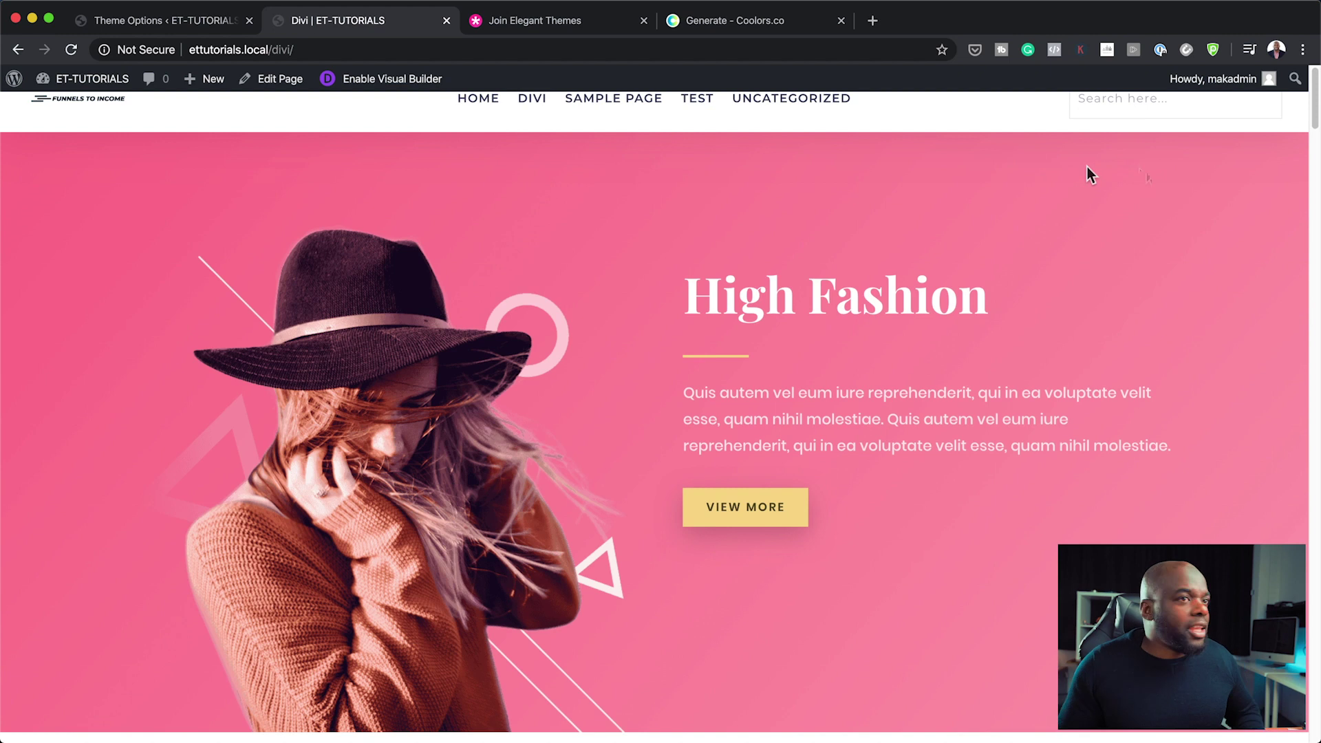
Log out of WordPress and open ettutorials.local/divi as a visitor.
{"action": "mouse_move", "coordinate": [1215, 78]}
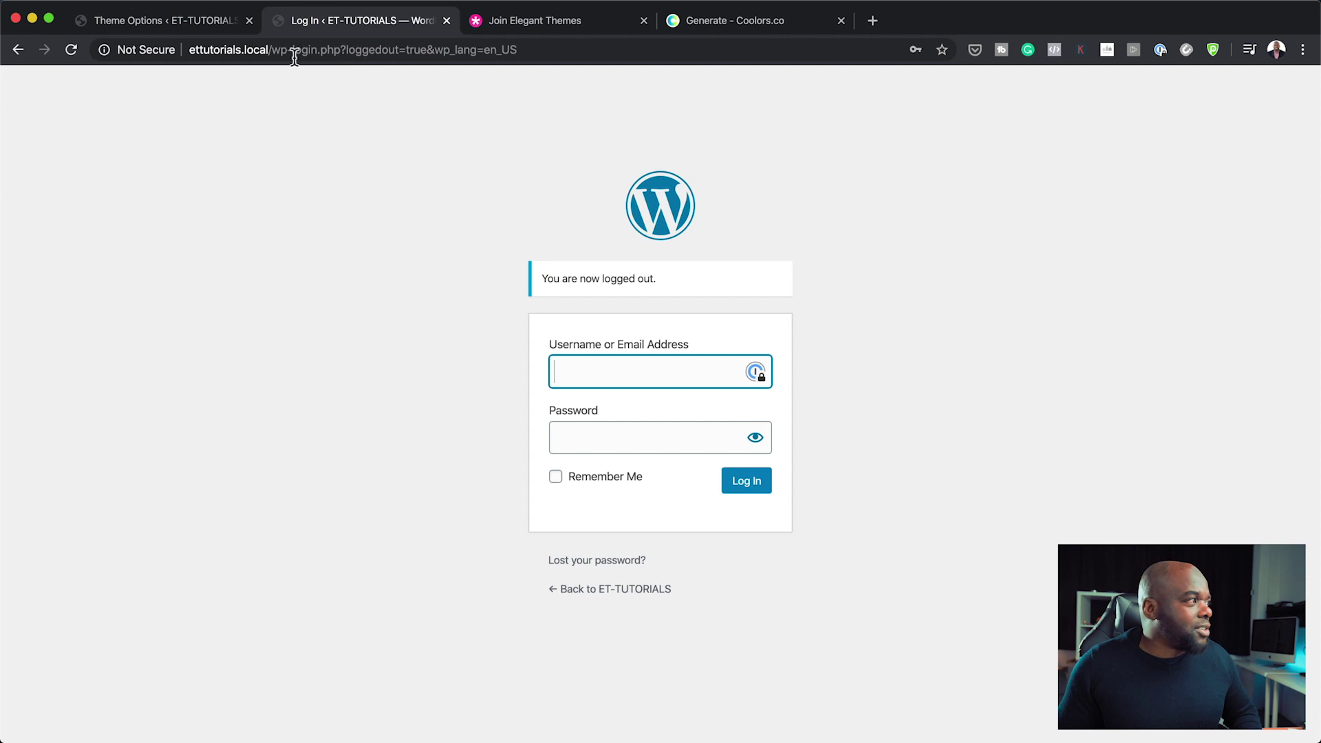
{"action": "left_click", "coordinate": [273, 50]}
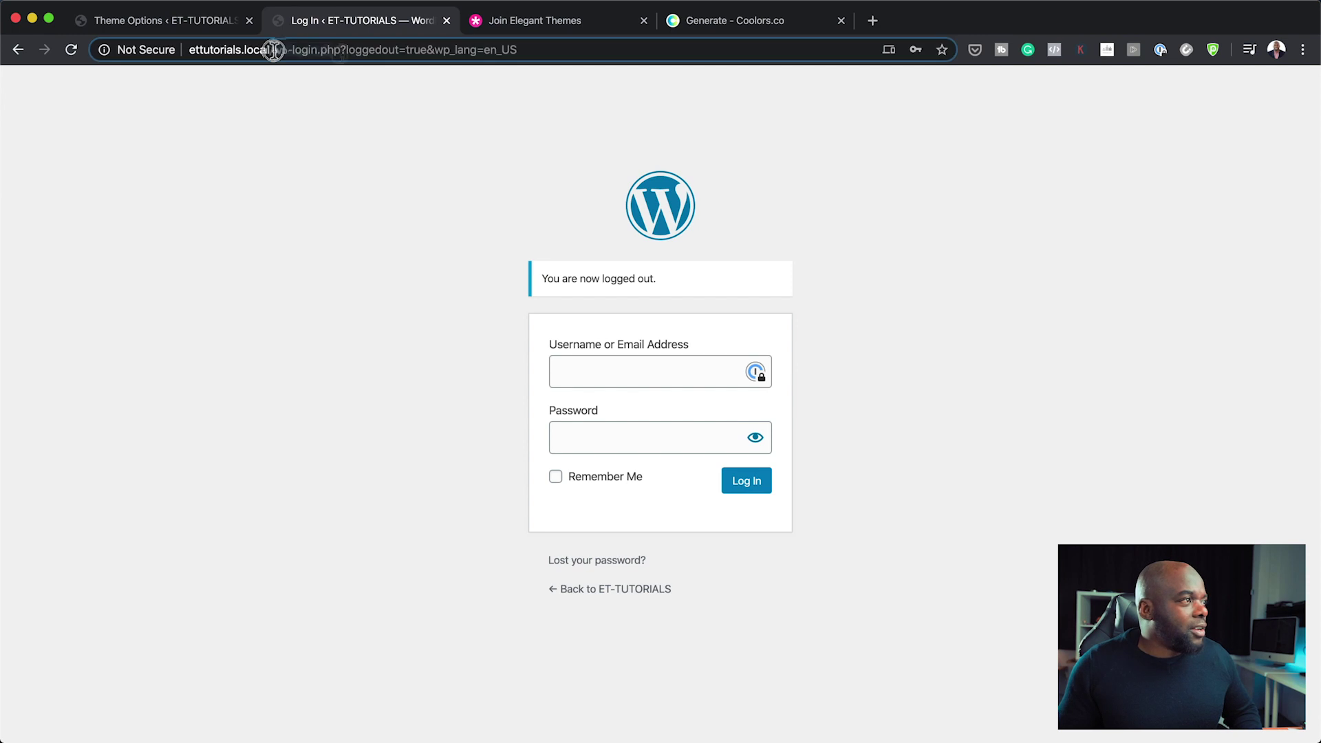
{"action": "left_click_drag", "start_coordinate": [273, 50], "coordinate": [515, 61]}
{"action": "type", "text": "divi"}
{"action": "key", "text": "Return"}
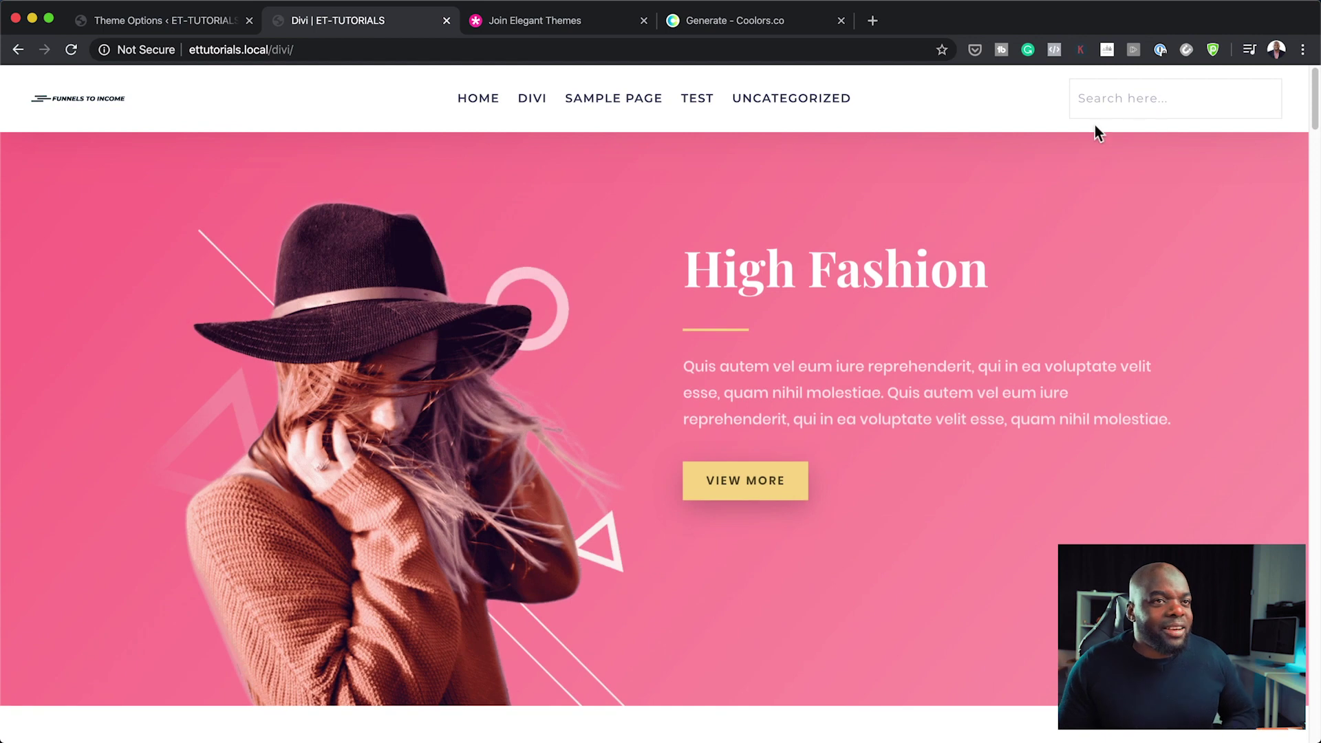
Examine the logged-out Divi page's header with its search field, its behavior while scrolling, and the footer.
{"action": "left_click", "coordinate": [1099, 112]}
{"action": "left_click", "coordinate": [1012, 174]}
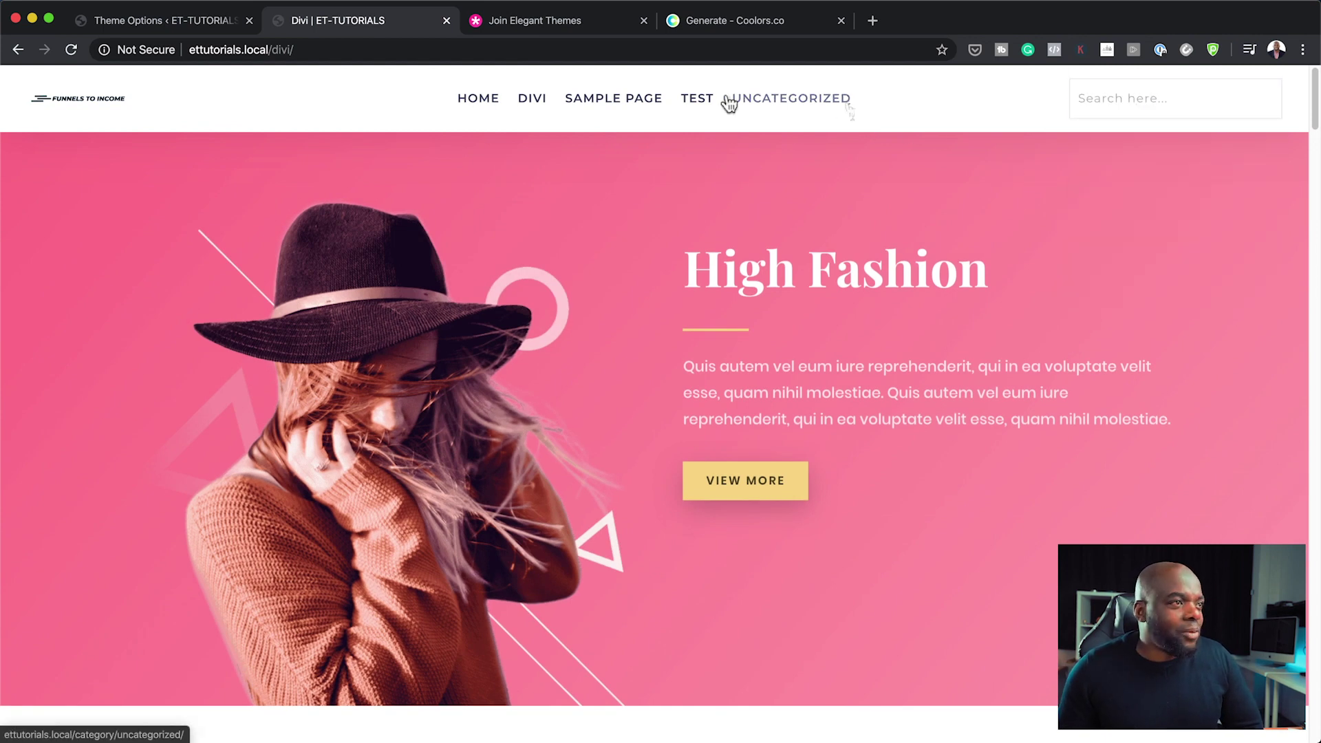
{"action": "scroll", "coordinate": [894, 354], "scroll_direction": "down", "scroll_amount": 1}
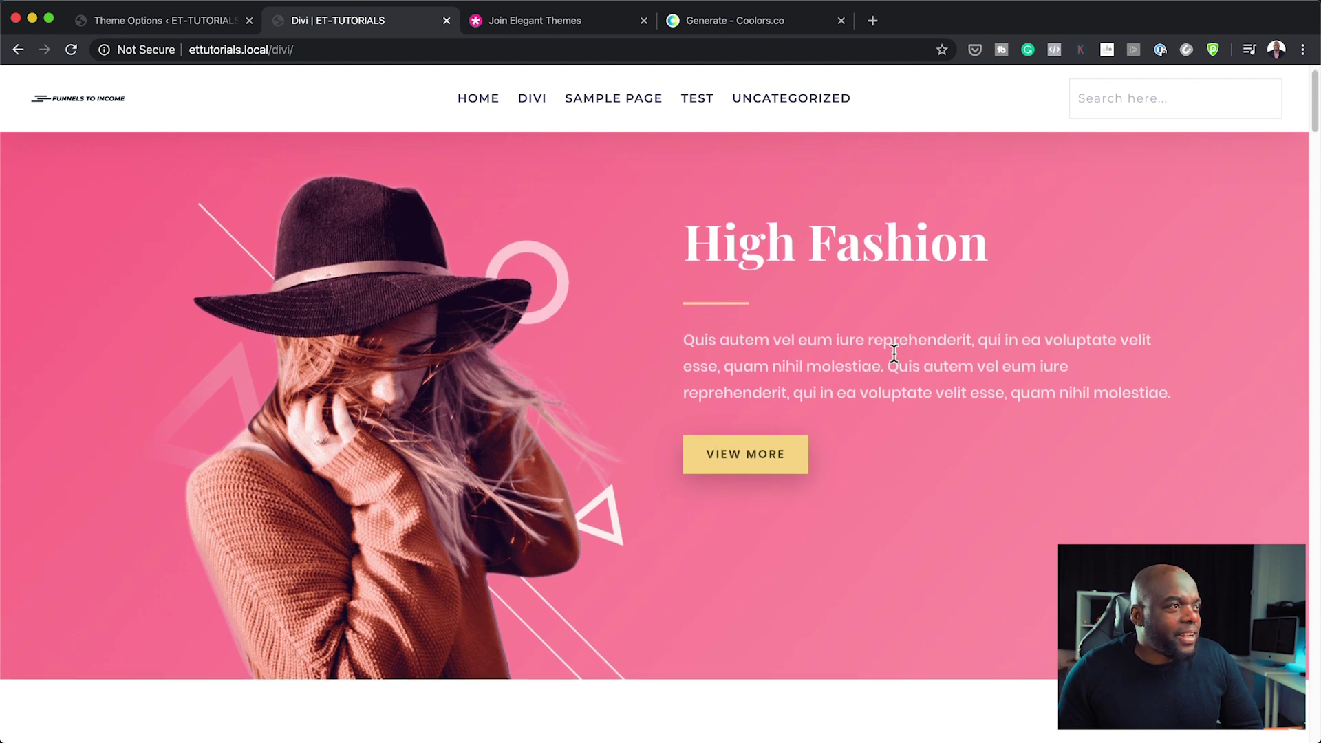
{"action": "scroll", "coordinate": [894, 354], "scroll_direction": "down", "scroll_amount": 3}
{"action": "scroll", "coordinate": [894, 354], "scroll_direction": "down", "scroll_amount": 3}
{"action": "scroll", "coordinate": [894, 353], "scroll_direction": "up", "scroll_amount": 1}
{"action": "scroll", "coordinate": [894, 354], "scroll_direction": "up", "scroll_amount": 3}
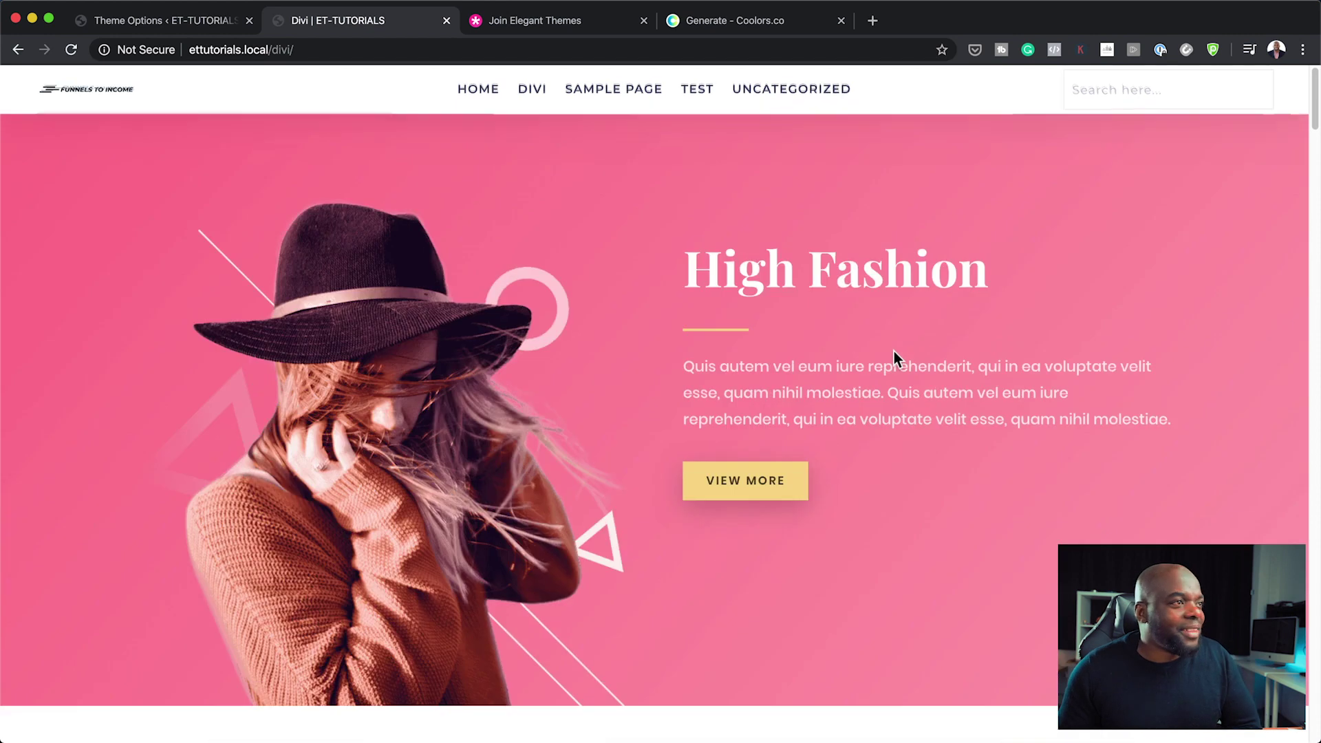
{"action": "scroll", "coordinate": [894, 351], "scroll_direction": "down", "scroll_amount": 20}
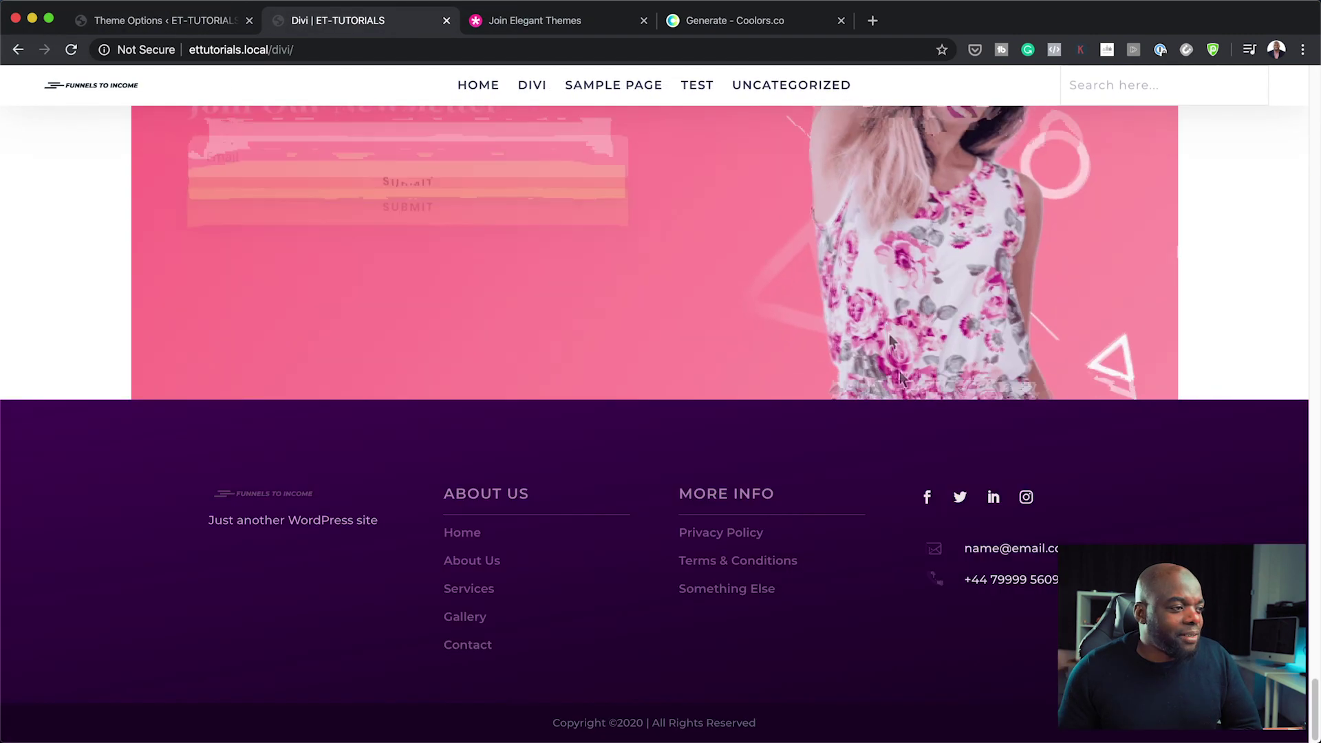